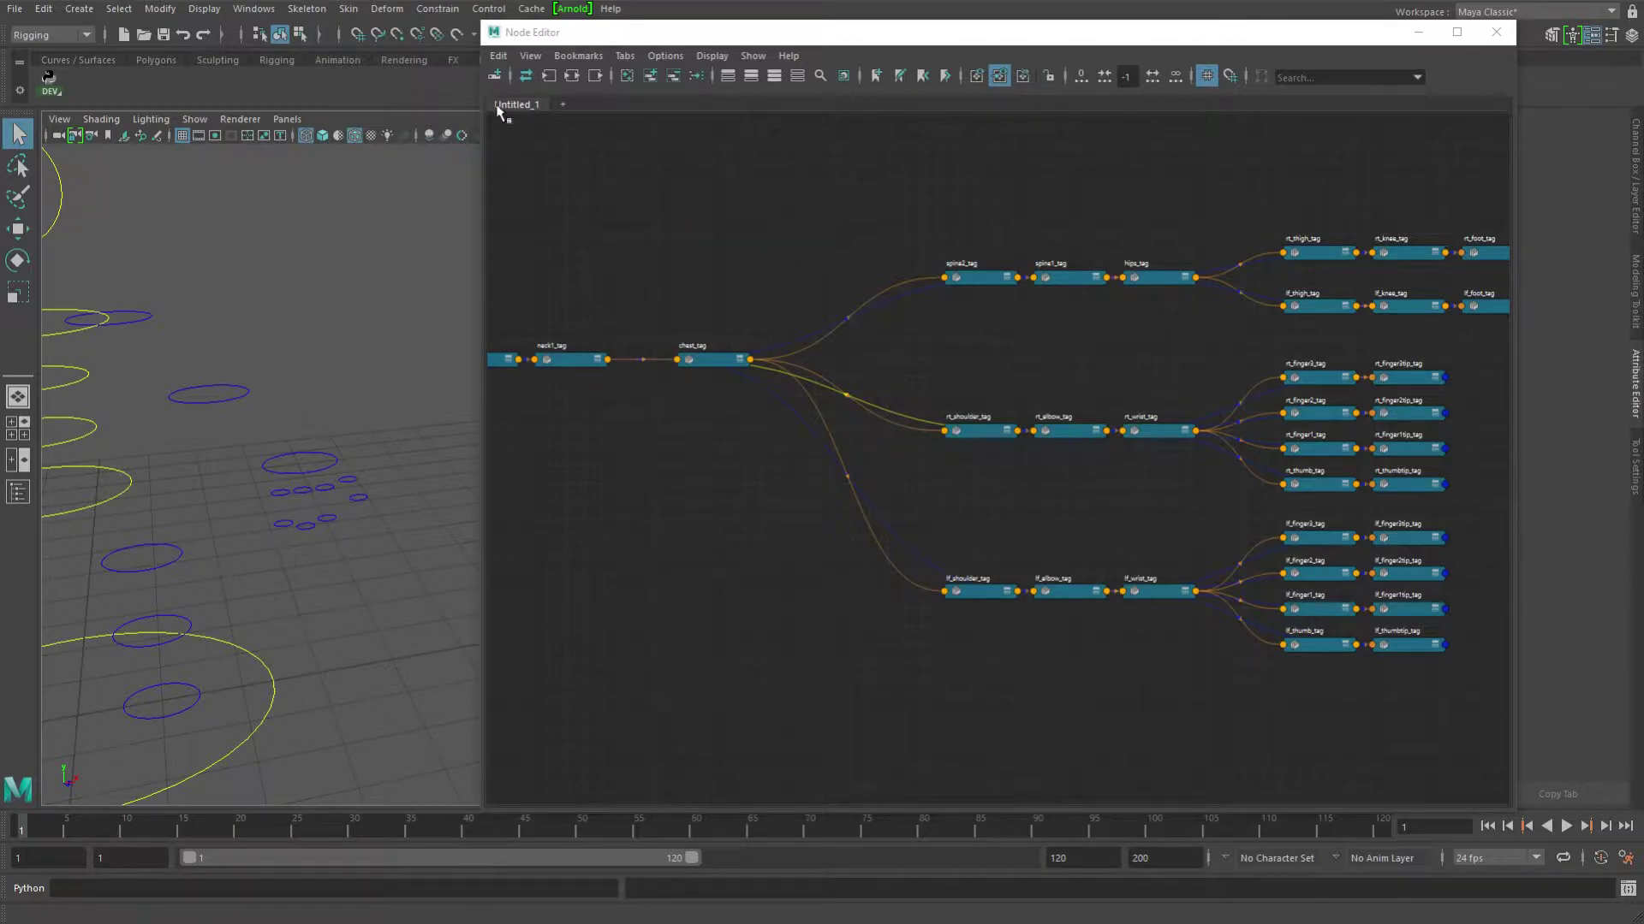
{"action": "left_click", "coordinate": [489, 8]}
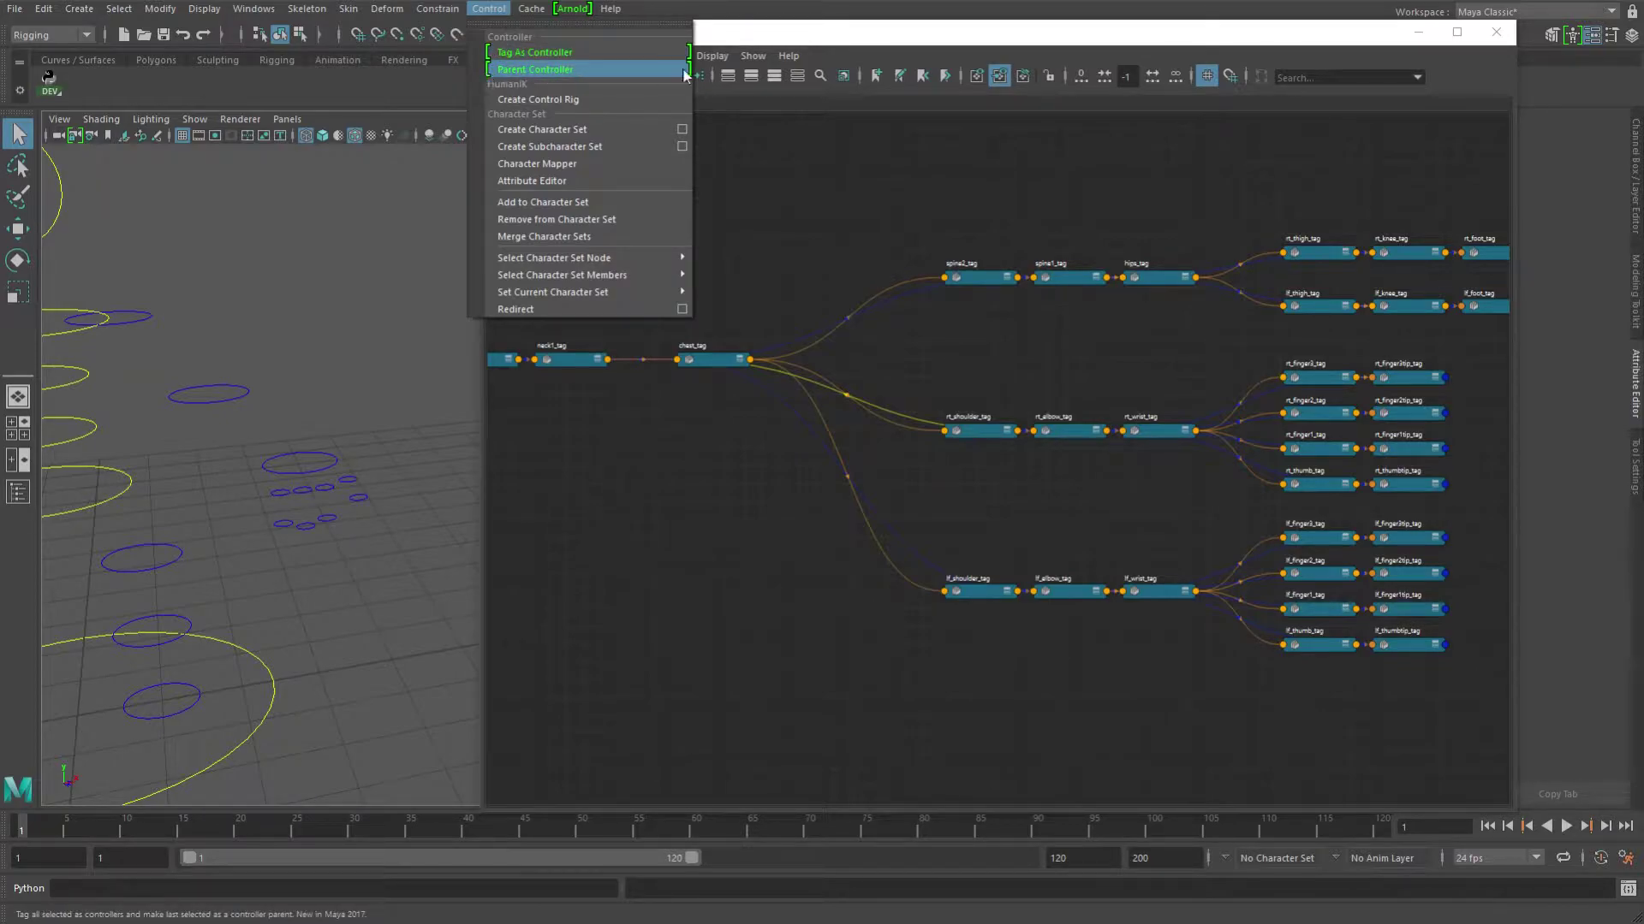
{"action": "left_click", "coordinate": [496, 10]}
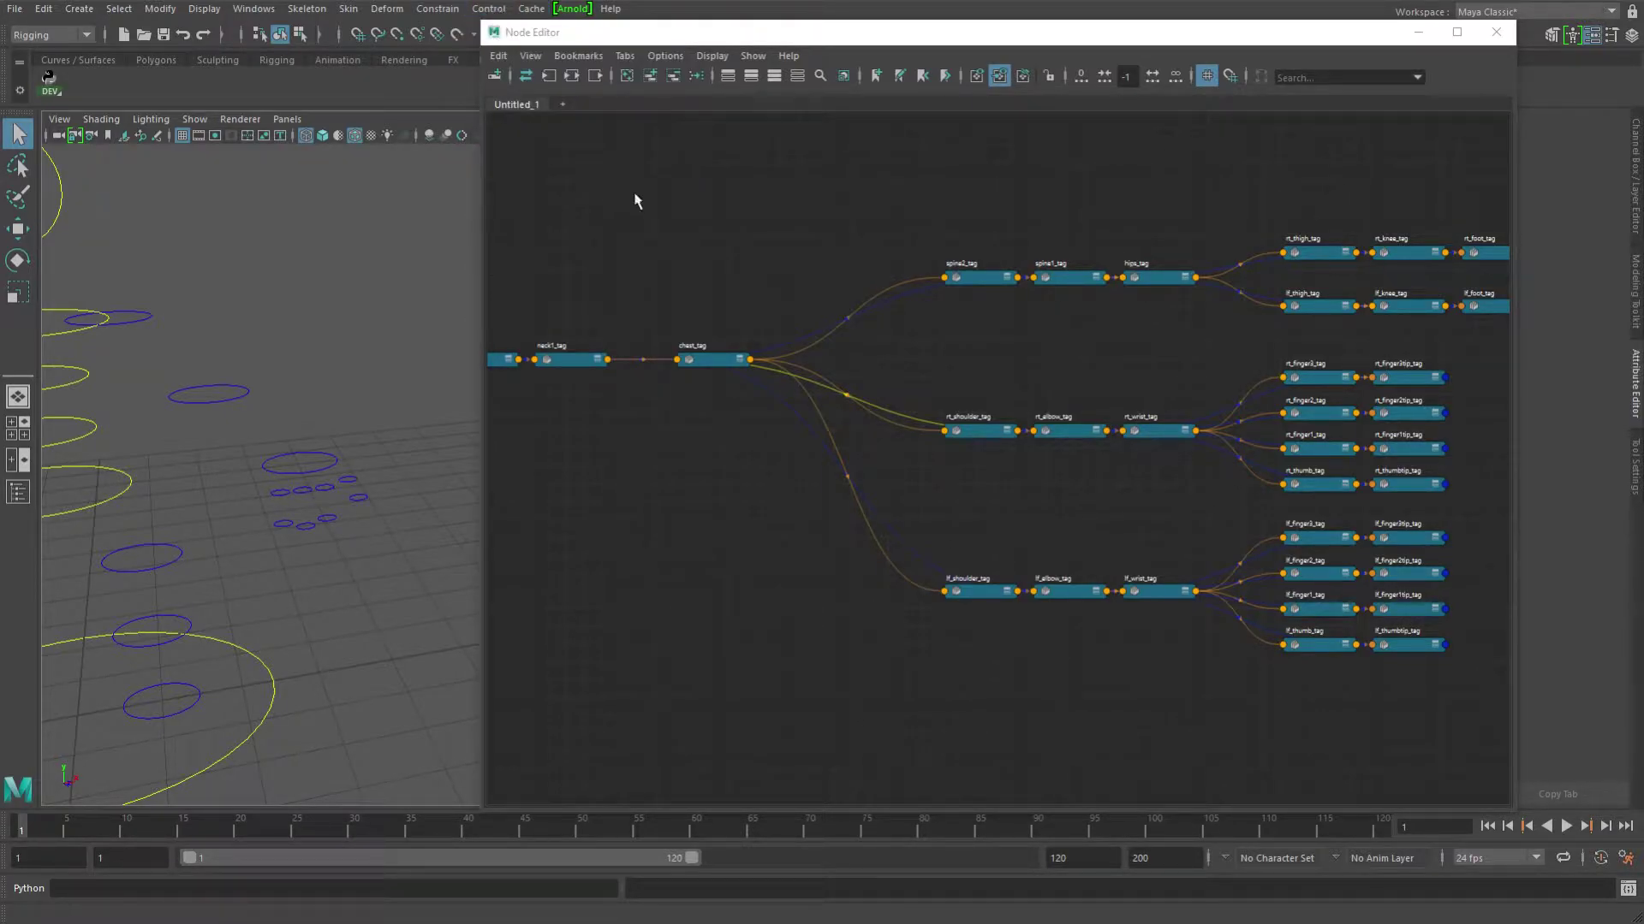
{"action": "mouse_move", "coordinate": [756, 276]}
{"action": "middle_mouse_down"}
{"action": "mouse_move", "coordinate": [818, 261]}
{"action": "mouse_move", "coordinate": [745, 261]}
{"action": "mouse_move", "coordinate": [743, 282]}
{"action": "middle_mouse_up"}
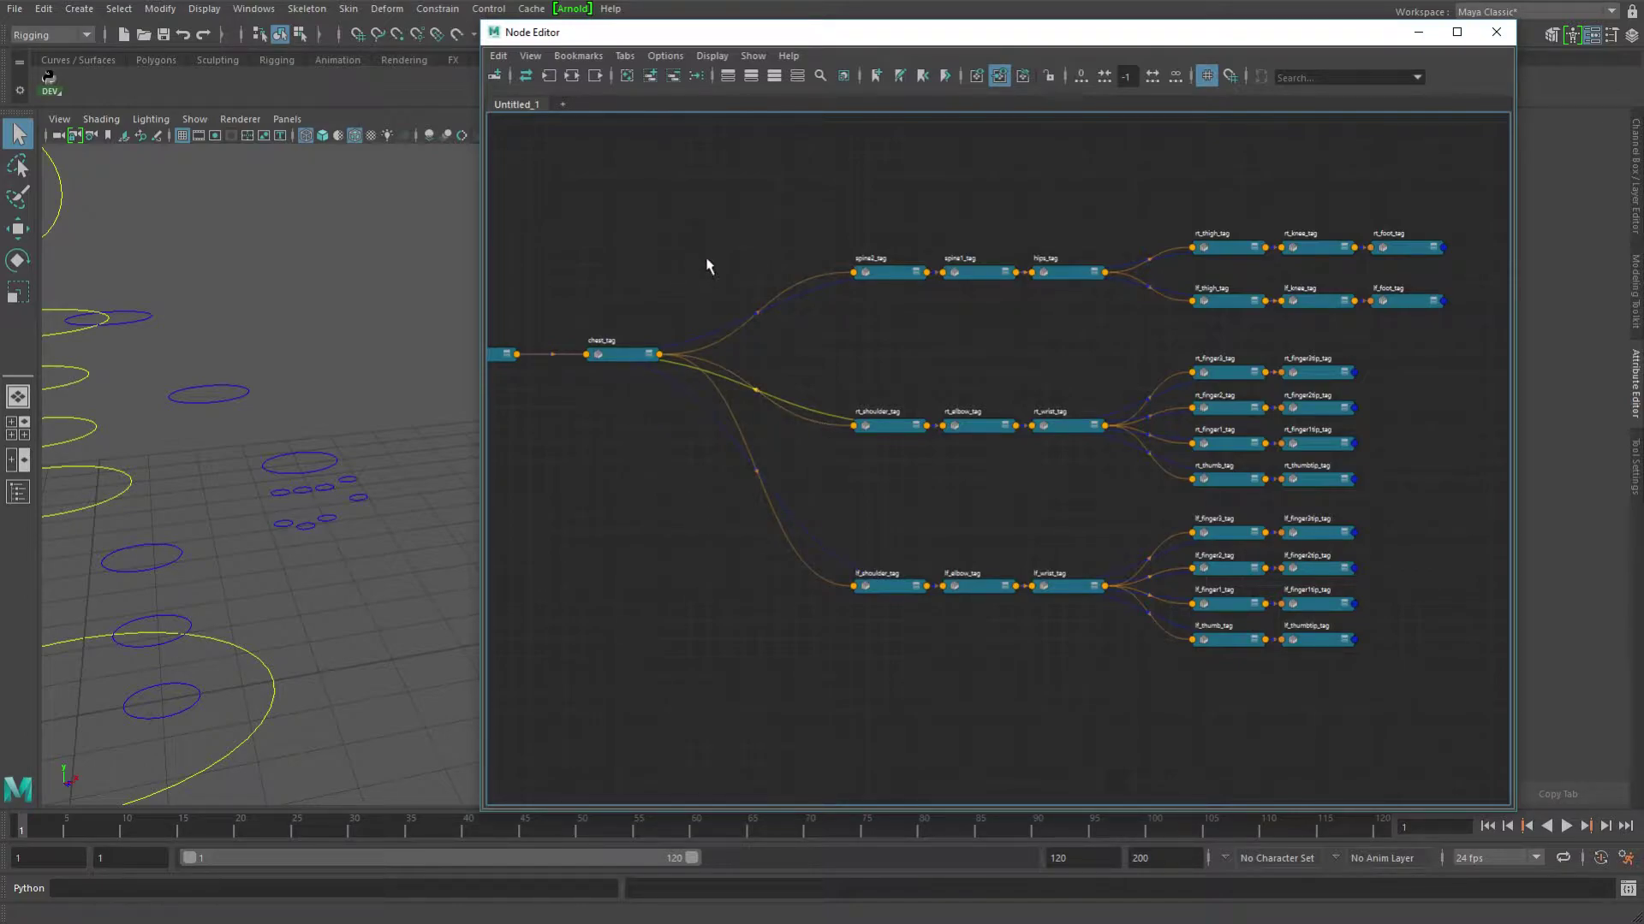
- Switch to the Maya Help page and examine the group flag and the other flags of the Python controller command
{"action": "key", "text": "super+Tab"}
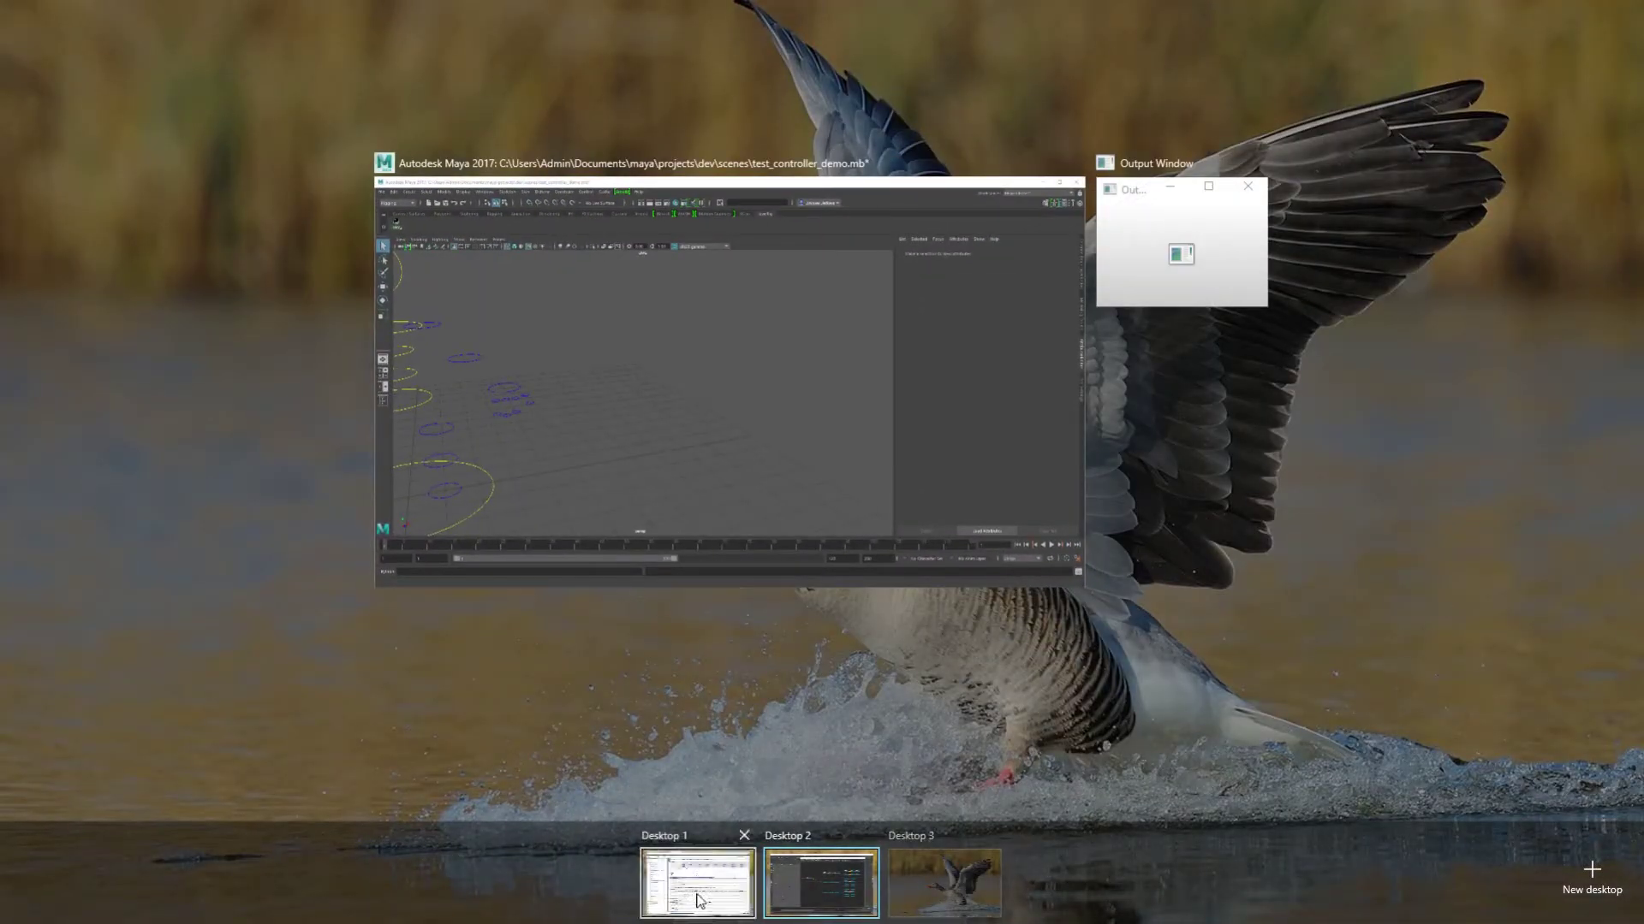
{"action": "left_click", "coordinate": [698, 886]}
{"action": "scroll", "coordinate": [480, 491], "scroll_direction": "up", "scroll_amount": 5}
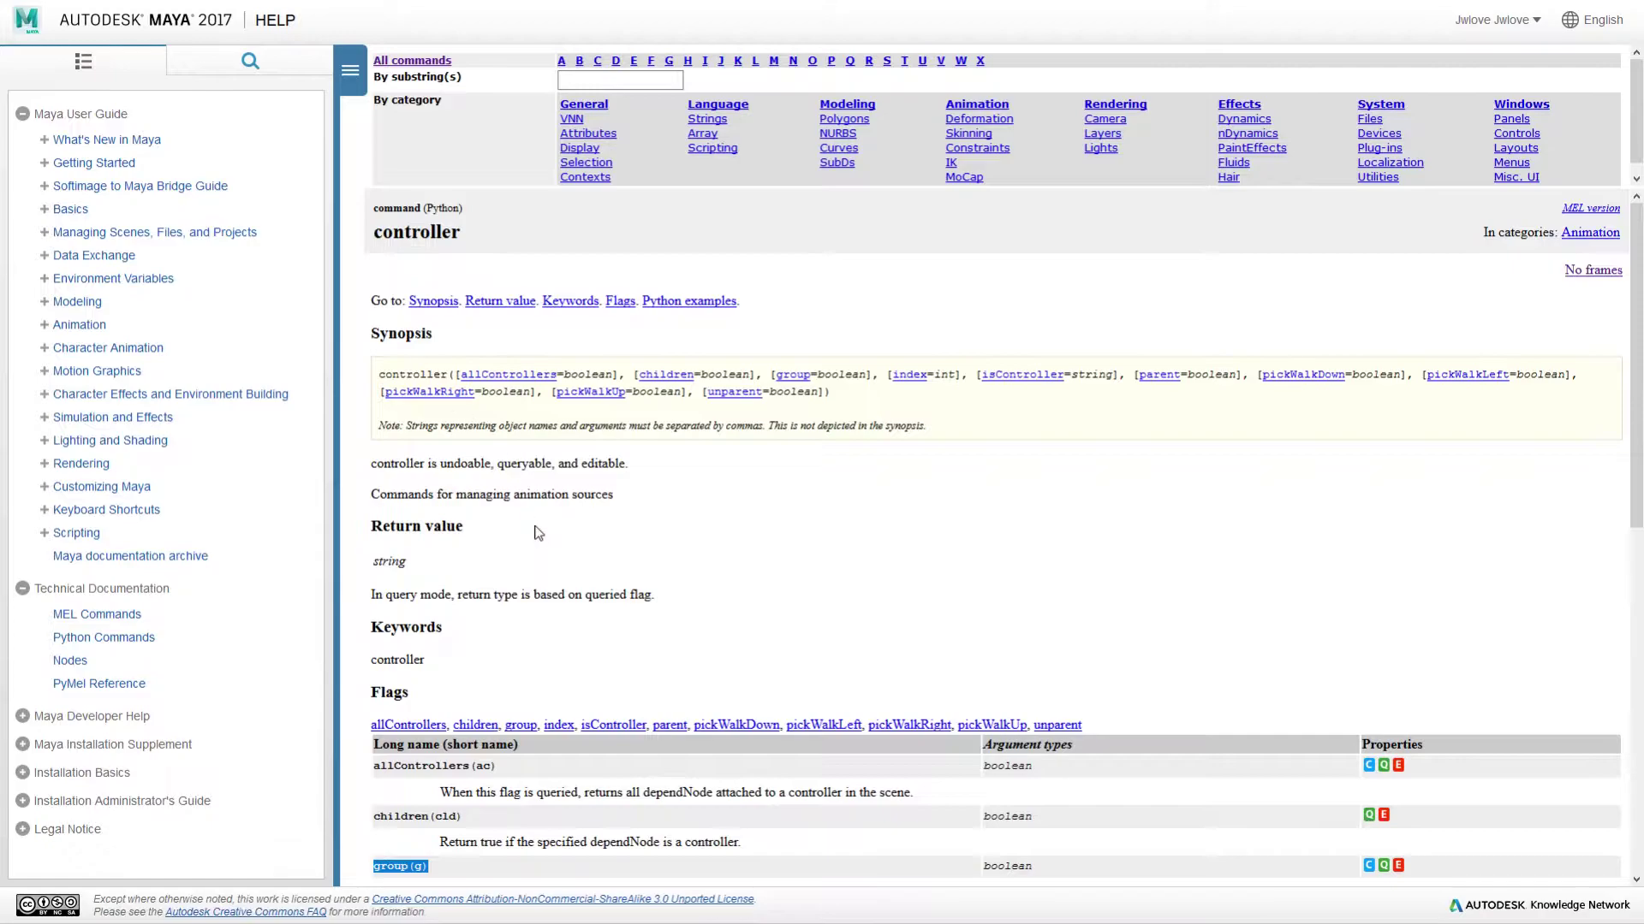
{"action": "scroll", "coordinate": [454, 685], "scroll_direction": "down", "scroll_amount": 3}
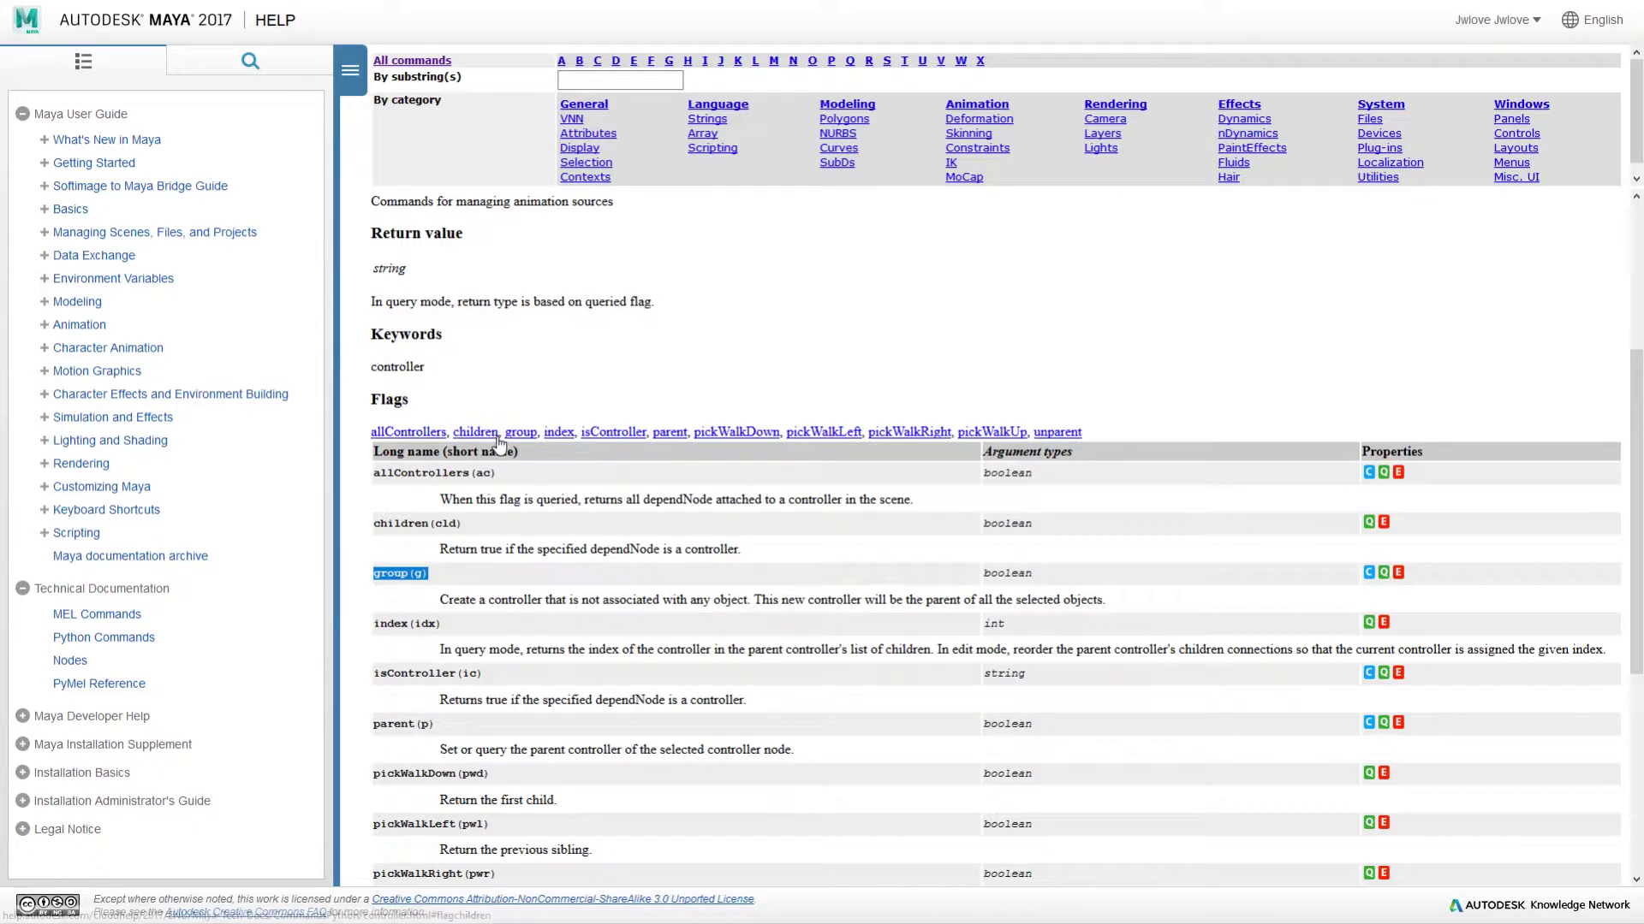
{"action": "key", "text": "super+Tab"}
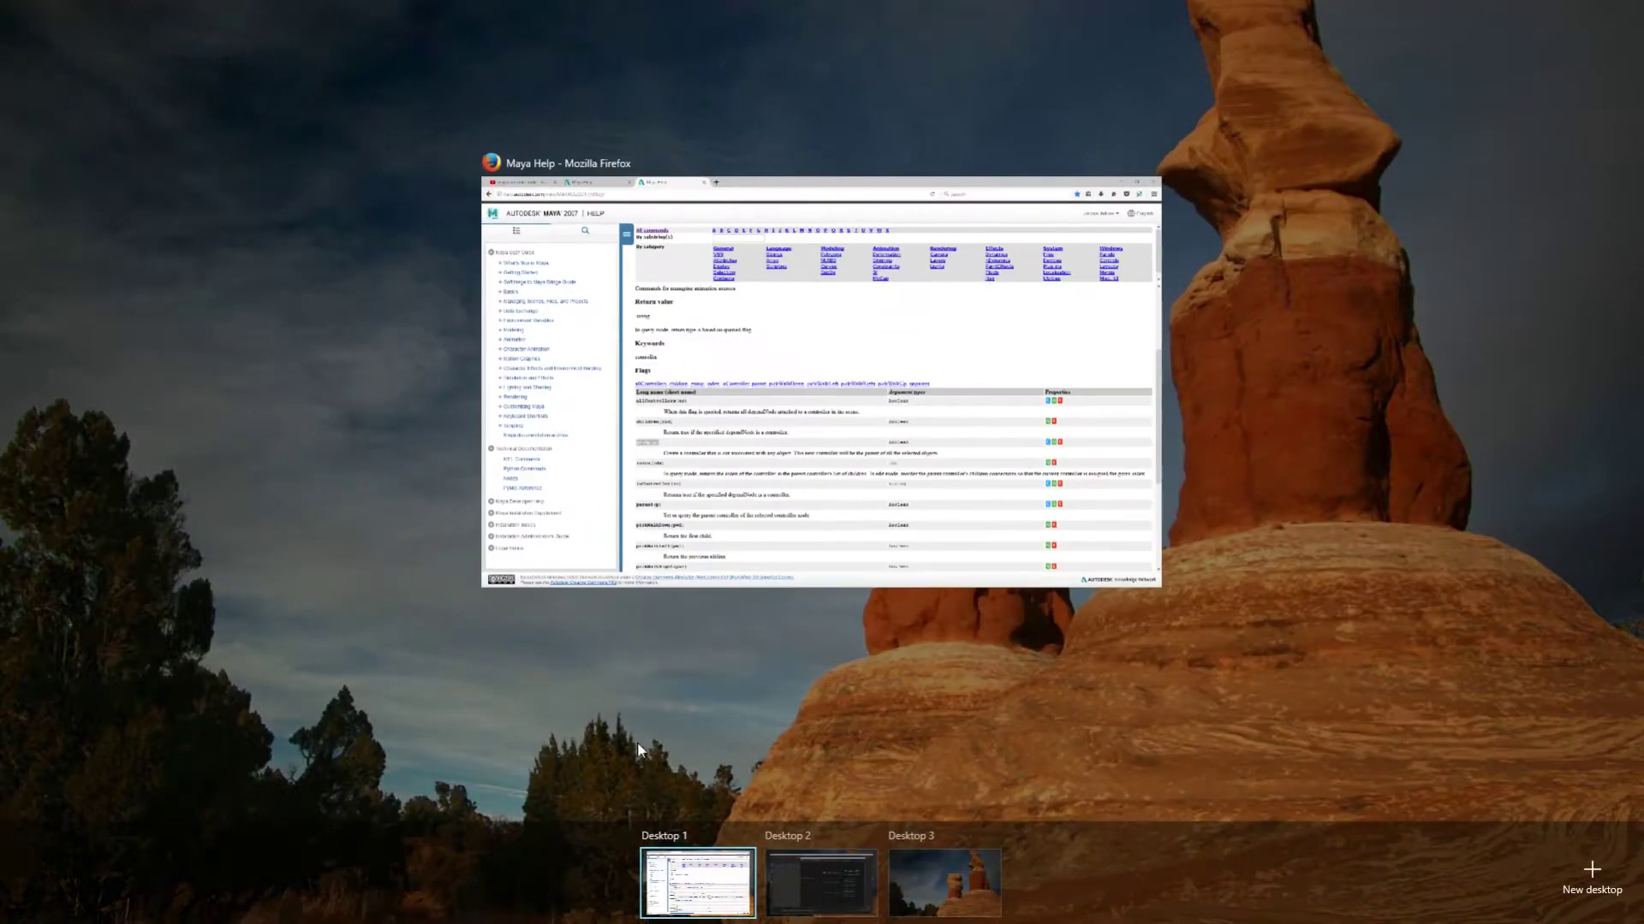
{"action": "left_click", "coordinate": [819, 885]}
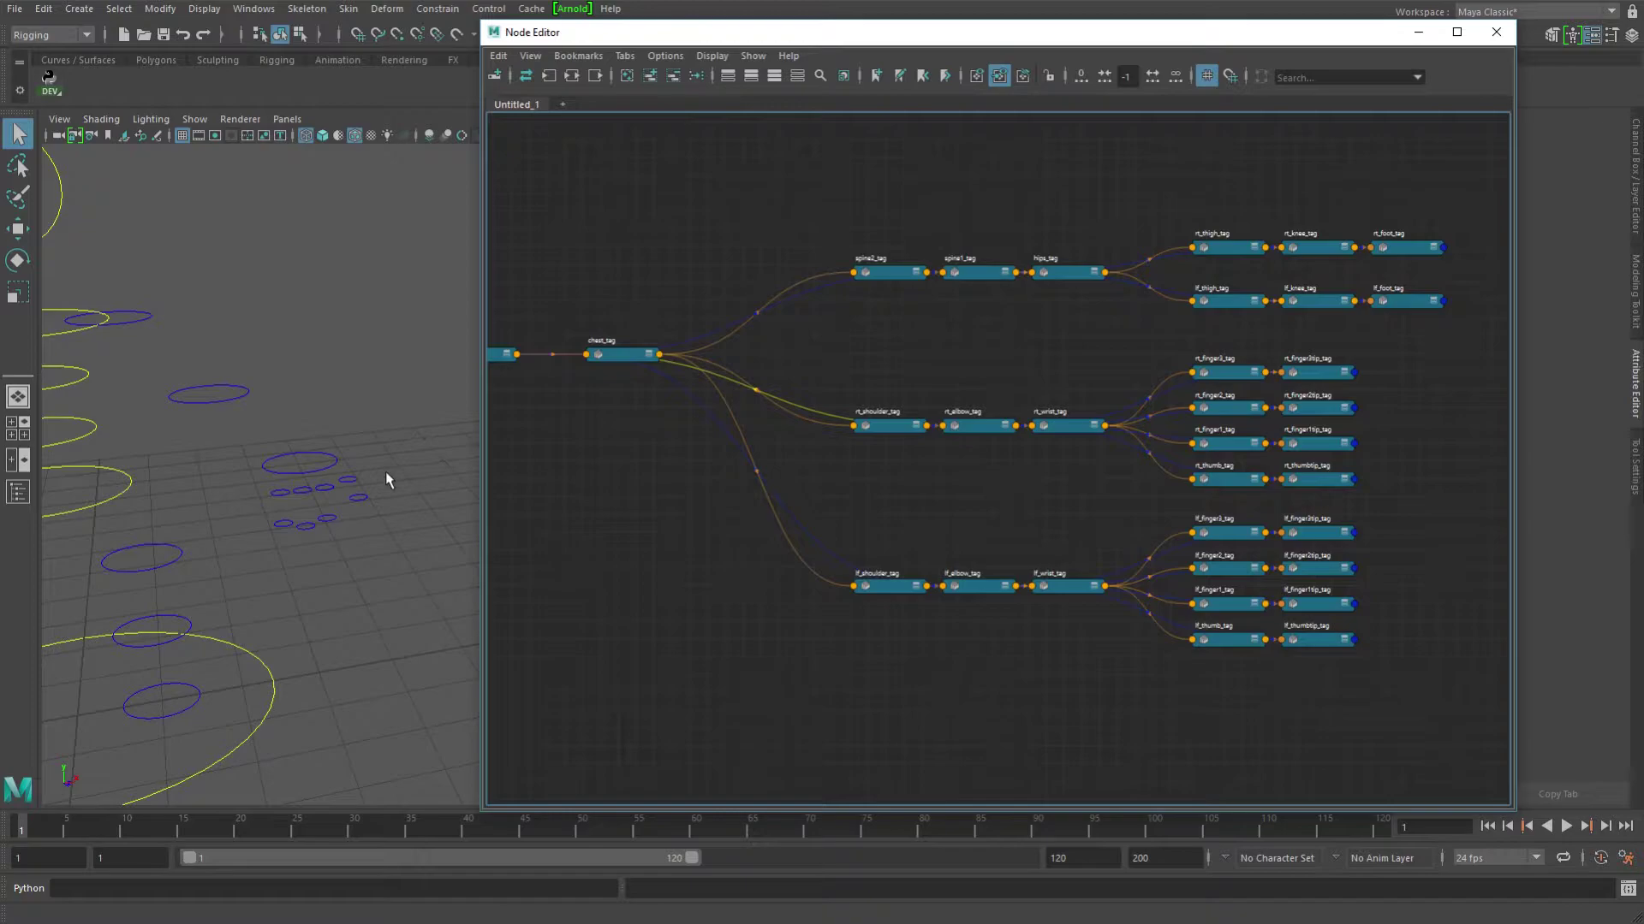
- Select lf_finger3, lf_finger2, lf_finger1 and lf_thumb, and run "import maya.cmds as mc" in the Script Editor
{"action": "left_click", "coordinate": [280, 492]}
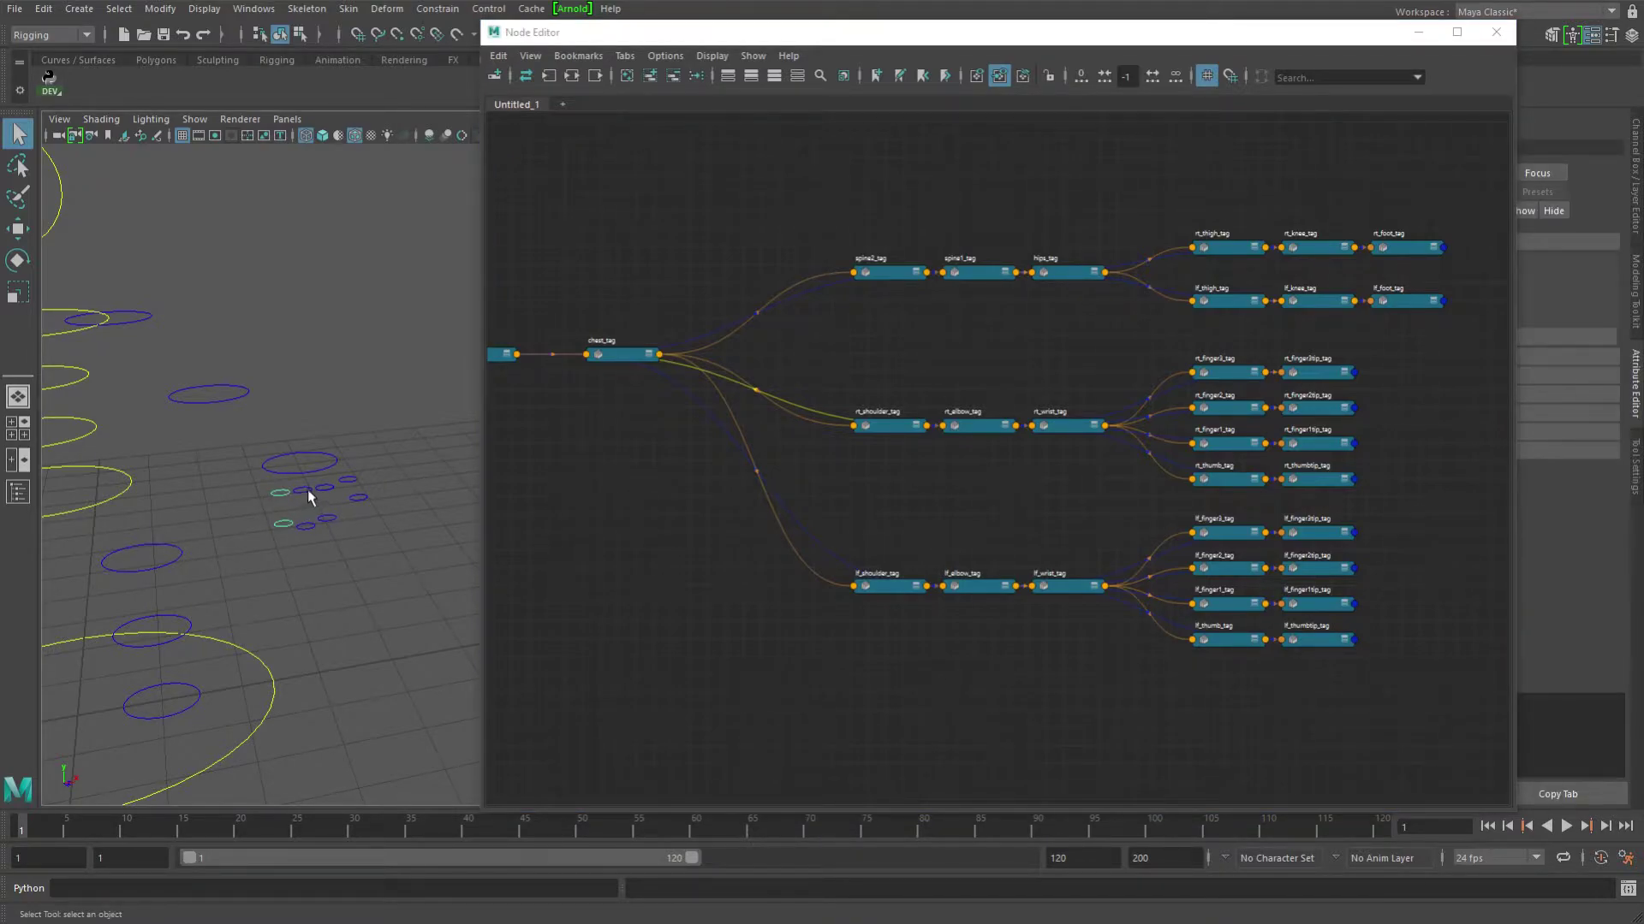
{"action": "left_click", "coordinate": [308, 492], "text": "shift"}
{"action": "left_click_drag", "start_coordinate": [1643, 5], "coordinate": [685, 0]}
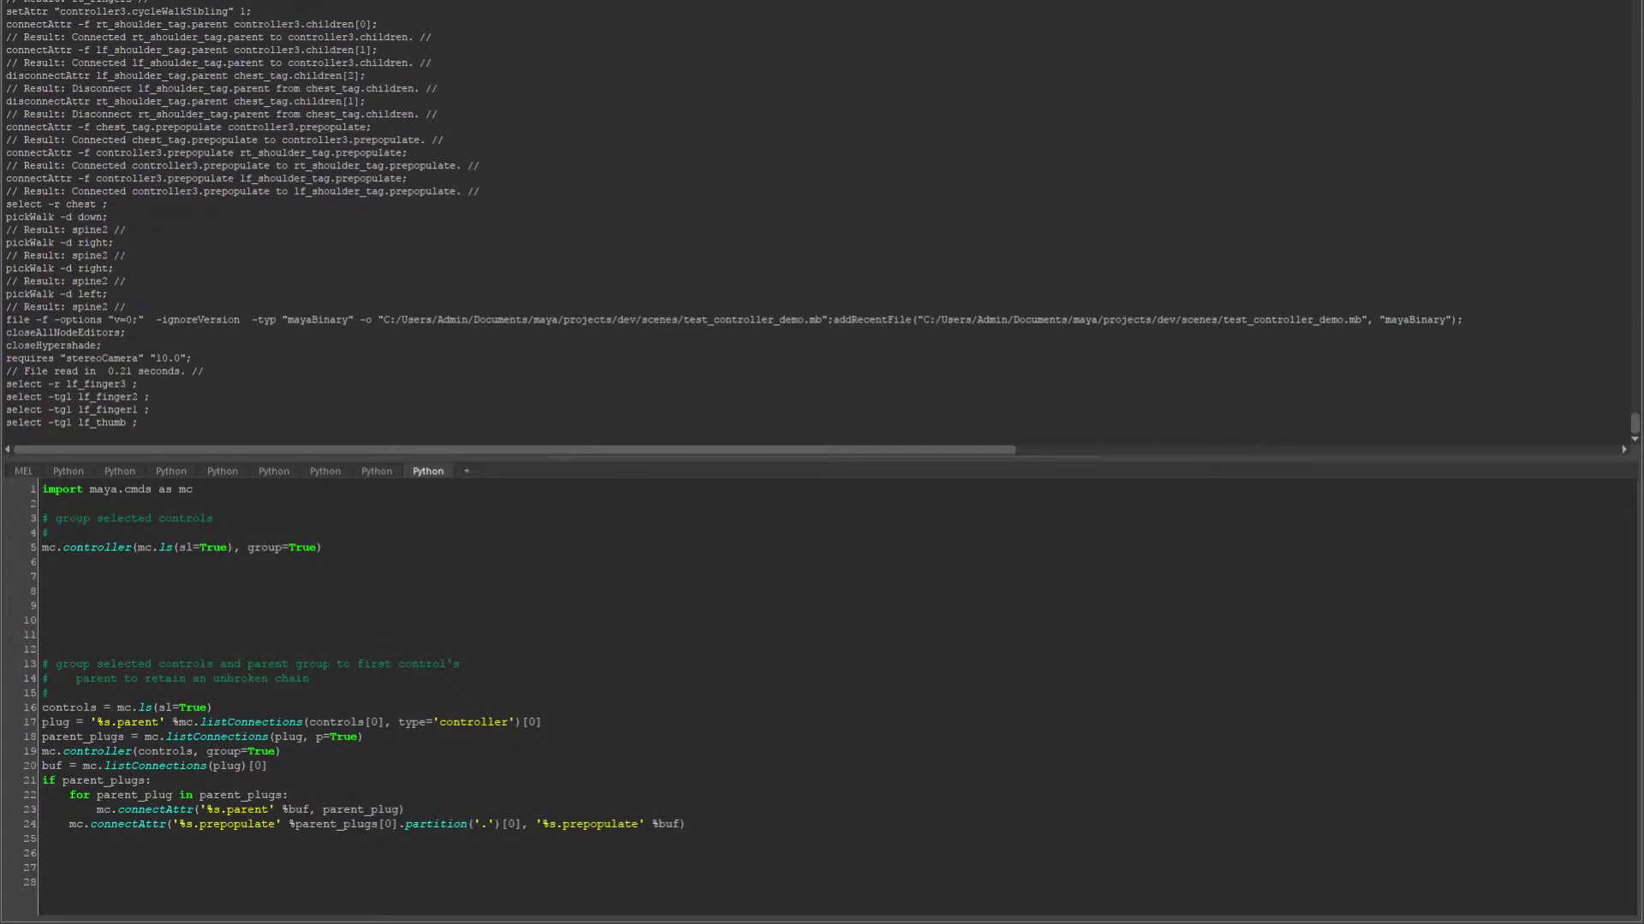
{"action": "left_click_drag", "start_coordinate": [193, 489], "coordinate": [45, 488]}
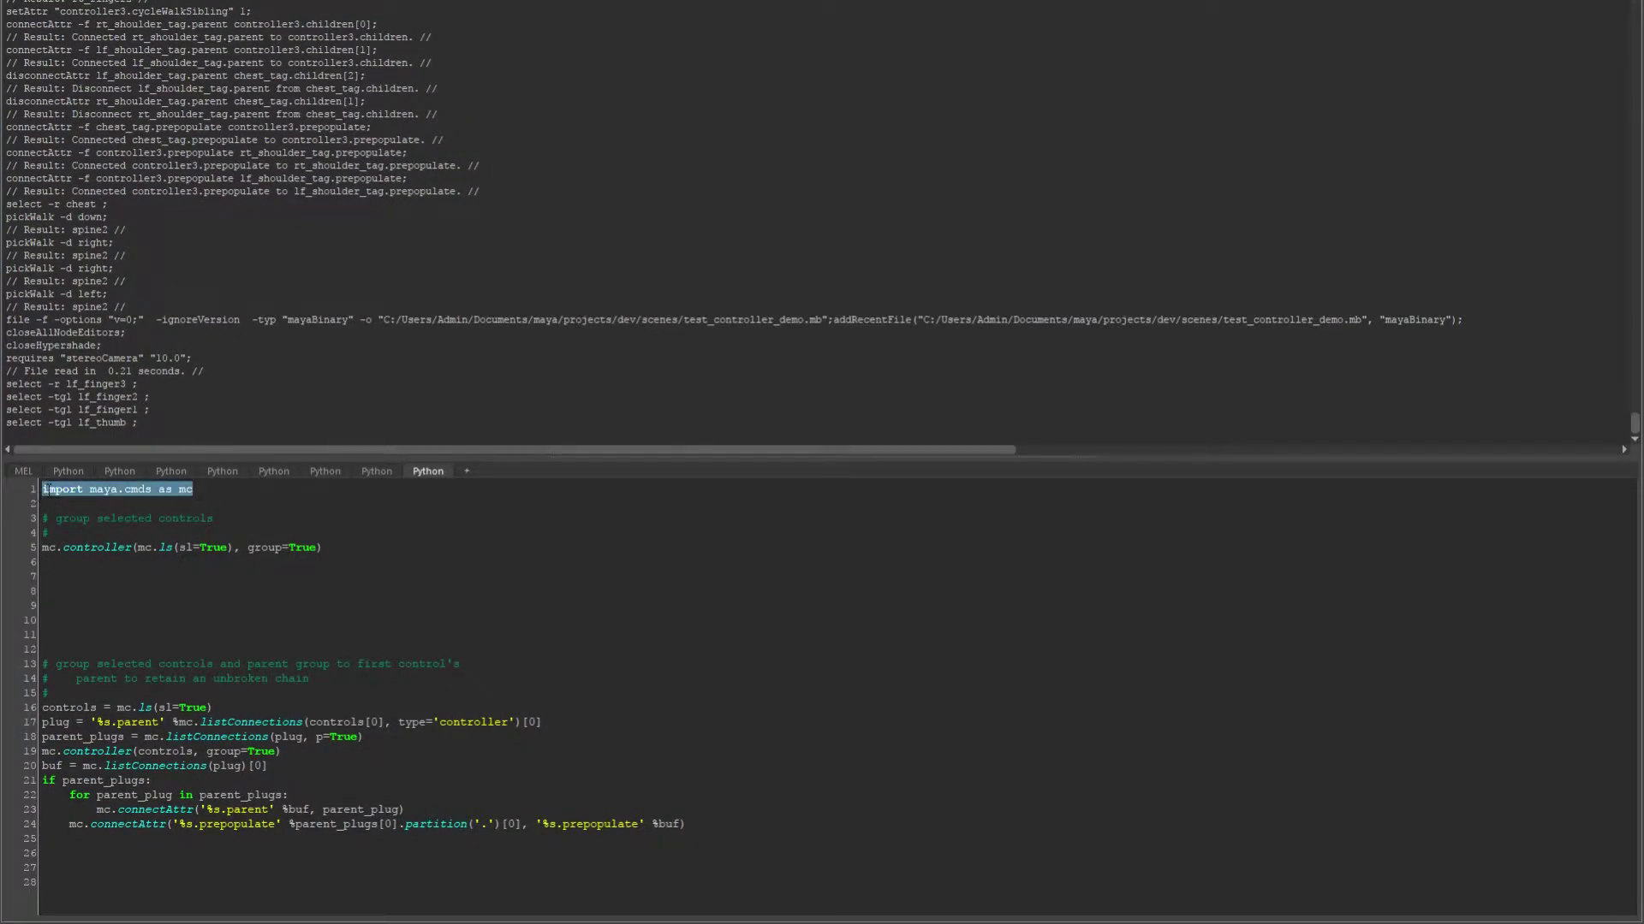
{"action": "key", "text": "ctrl+Return"}
- Group the selected controls by running mc.controller(mc.ls(sl=True), group=True) and separate the overlapping controller nodes in the Node Editor
{"action": "left_click_drag", "start_coordinate": [323, 547], "coordinate": [44, 547]}
{"action": "key", "text": "ctrl+Return"}
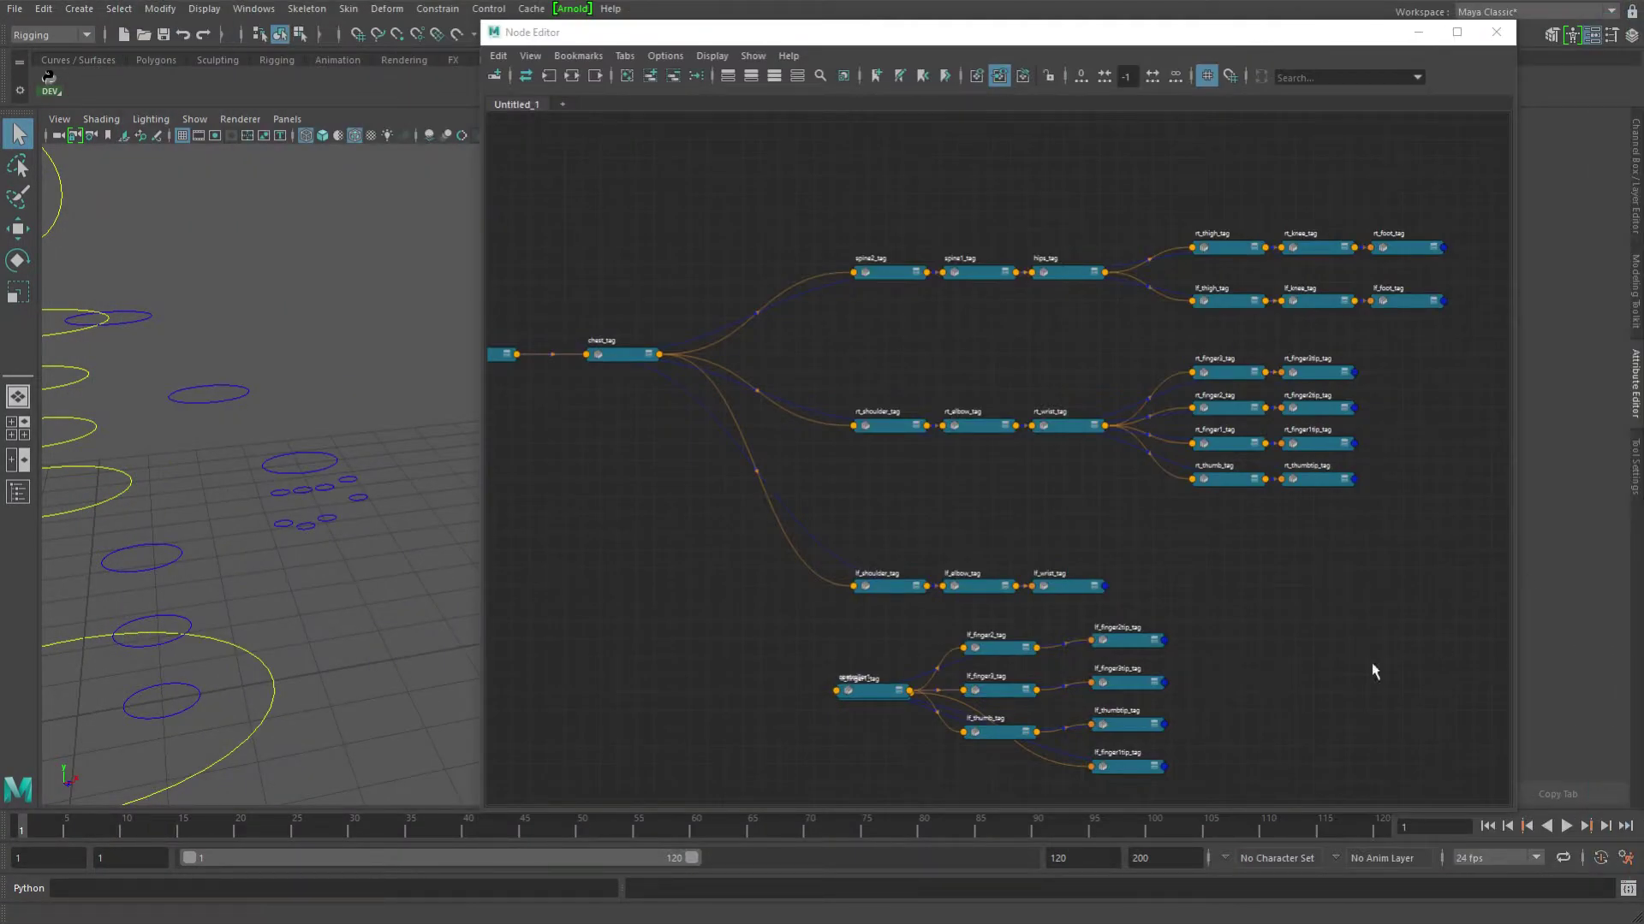
{"action": "middle_click_drag", "start_coordinate": [939, 698], "coordinate": [837, 377], "text": "alt"}
{"action": "right_click_drag", "start_coordinate": [854, 443], "coordinate": [951, 515], "text": "alt"}
{"action": "middle_click_drag", "start_coordinate": [1094, 513], "coordinate": [1005, 529], "text": "alt"}
{"action": "left_click_drag", "start_coordinate": [654, 473], "coordinate": [1046, 692]}
{"action": "left_click_drag", "start_coordinate": [753, 684], "coordinate": [692, 499]}
{"action": "middle_click_drag", "start_coordinate": [724, 586], "coordinate": [822, 634], "text": "alt"}
{"action": "left_click_drag", "start_coordinate": [1124, 39], "coordinate": [813, 12]}
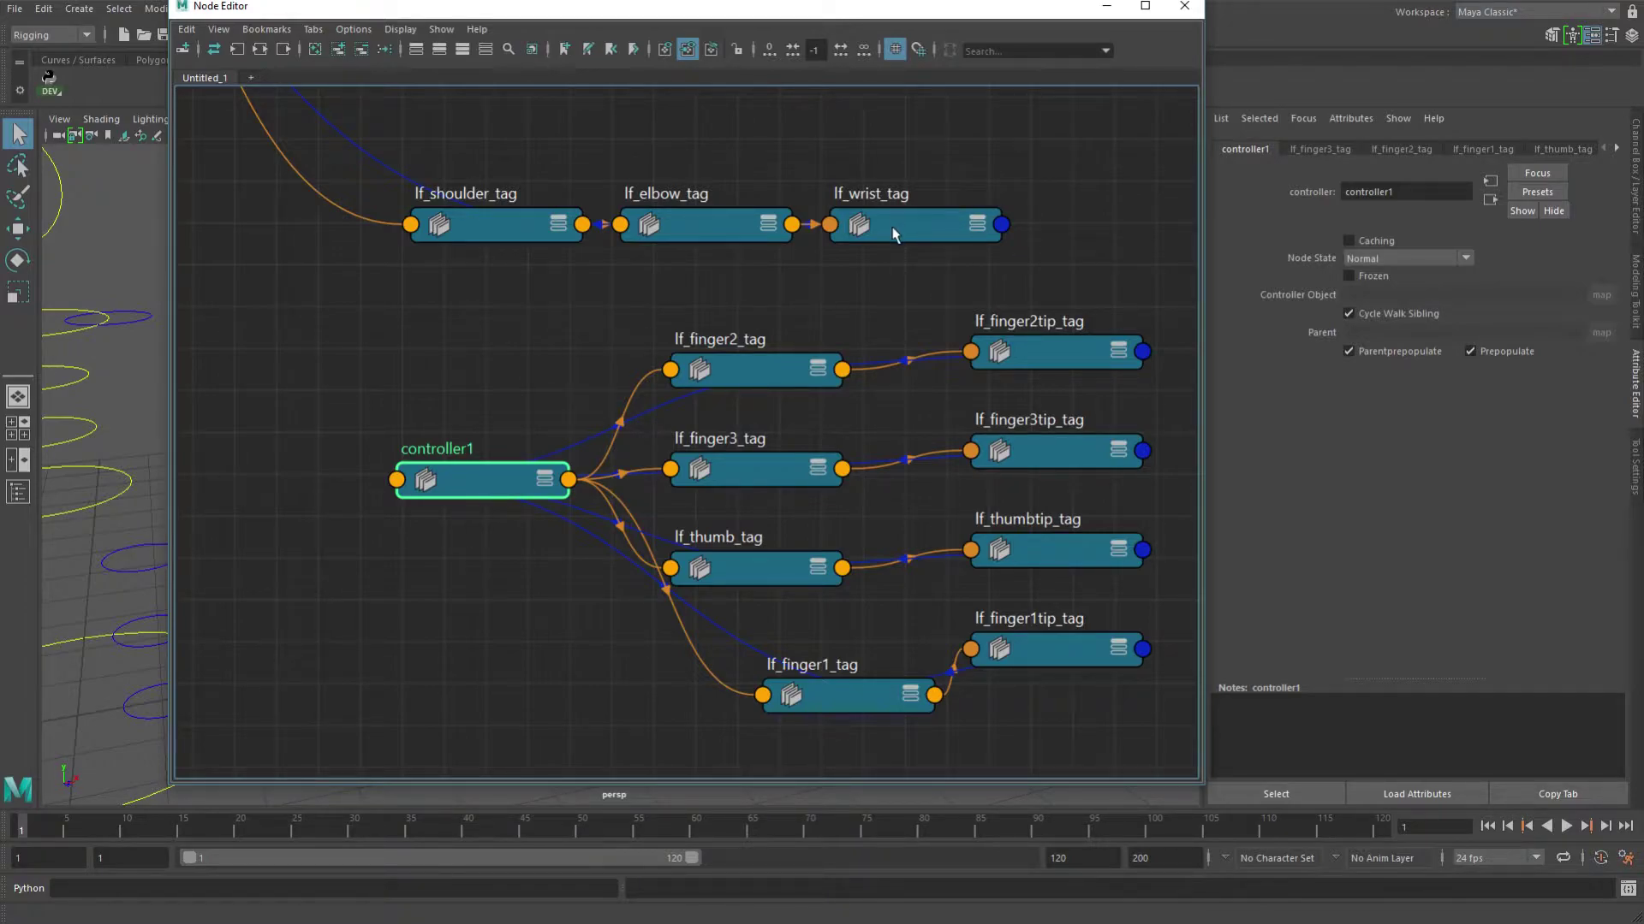
- Undo the controller grouping of the left finger controls
{"action": "key", "text": "ctrl+z"}
{"action": "key", "text": "ctrl+z"}
{"action": "key", "text": "ctrl+z"}
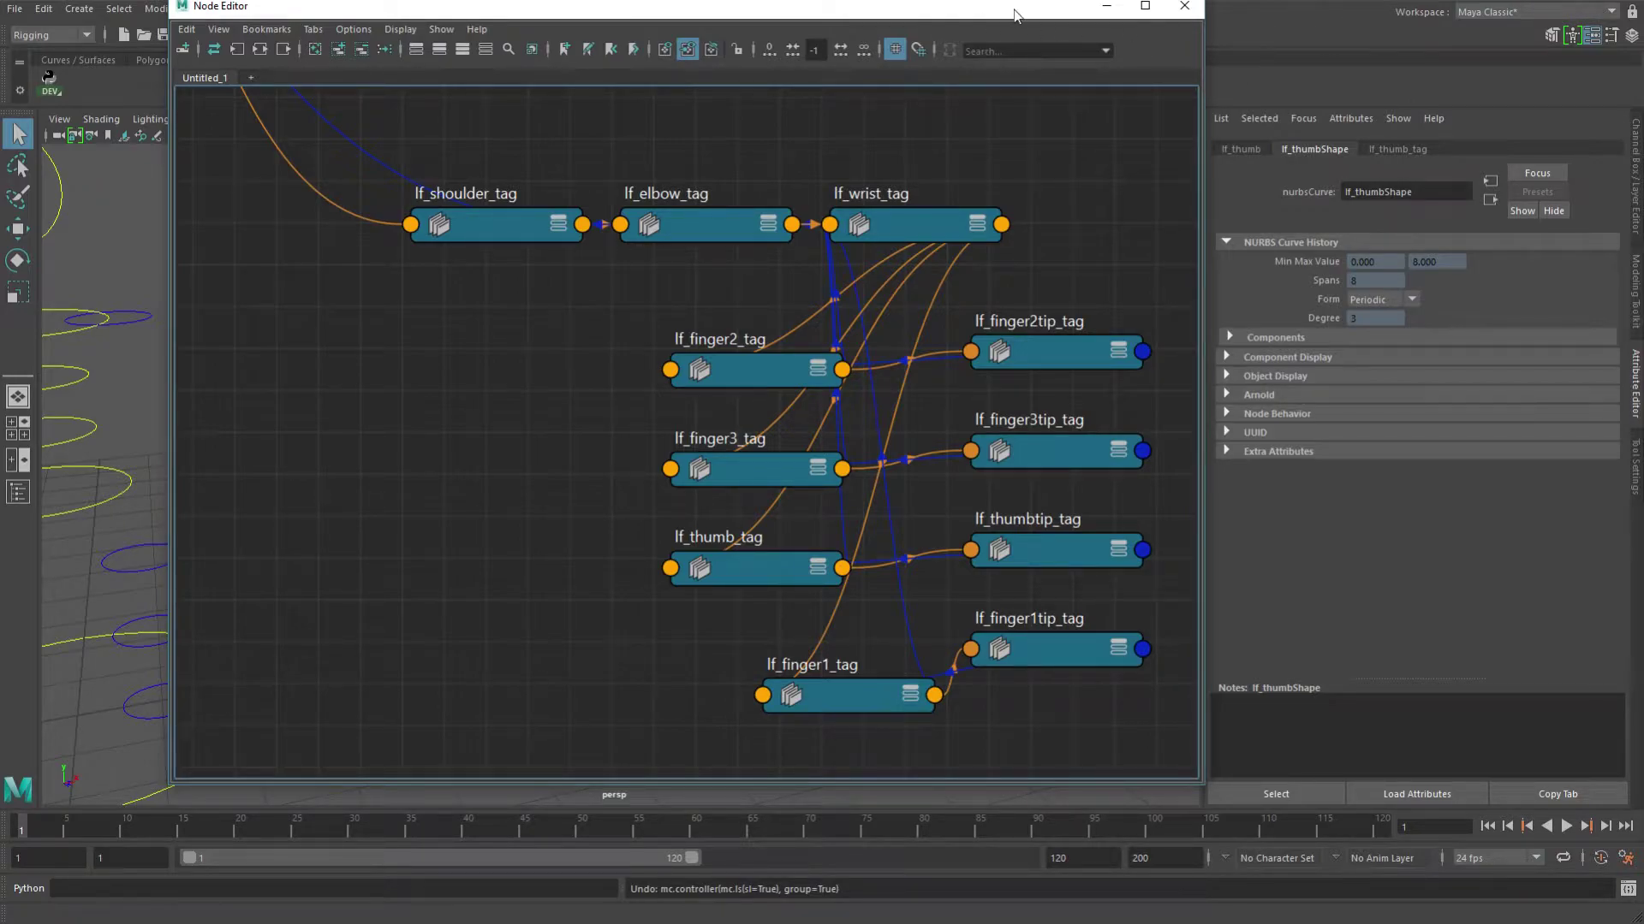
- Examine the script lines that group selected controls and reconnect the group to the first control's parent, alongside the lf_finger2_tag node
{"action": "left_click_drag", "start_coordinate": [1018, 8], "coordinate": [1204, 5]}
{"action": "left_click_drag", "start_coordinate": [1642, 2], "coordinate": [796, 1]}
{"action": "scroll", "coordinate": [670, 598], "scroll_direction": "down", "scroll_amount": 1}
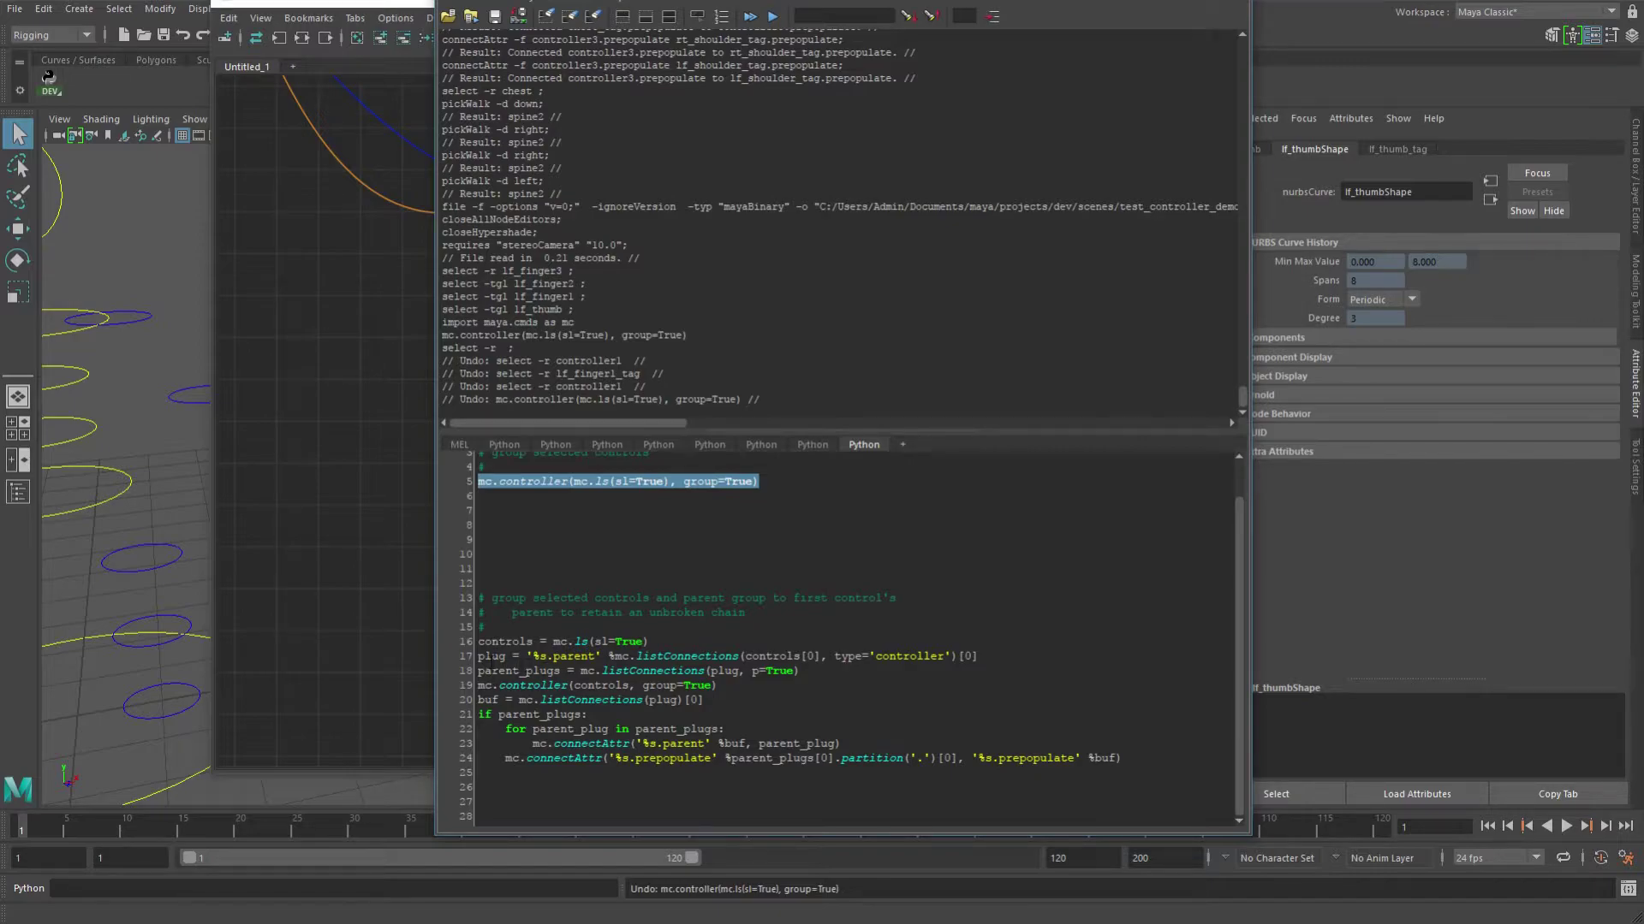
{"action": "left_click_drag", "start_coordinate": [951, 0], "coordinate": [787, 633]}
{"action": "left_click", "coordinate": [798, 353]}
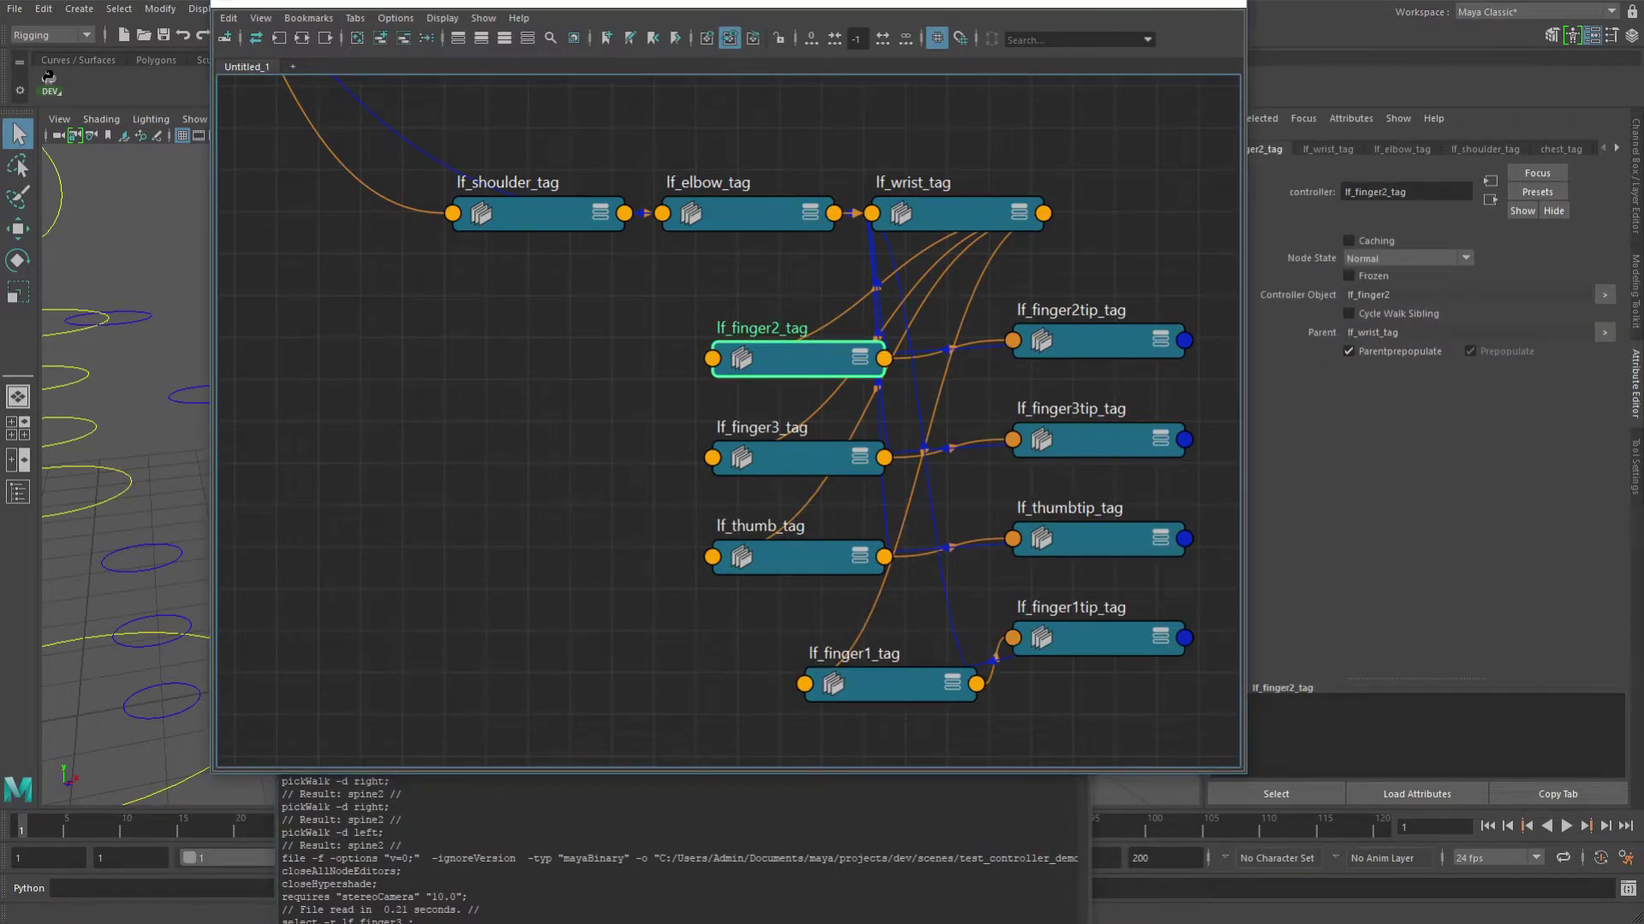
{"action": "left_click", "coordinate": [826, 821]}
{"action": "left_click_drag", "start_coordinate": [694, 625], "coordinate": [813, 2]}
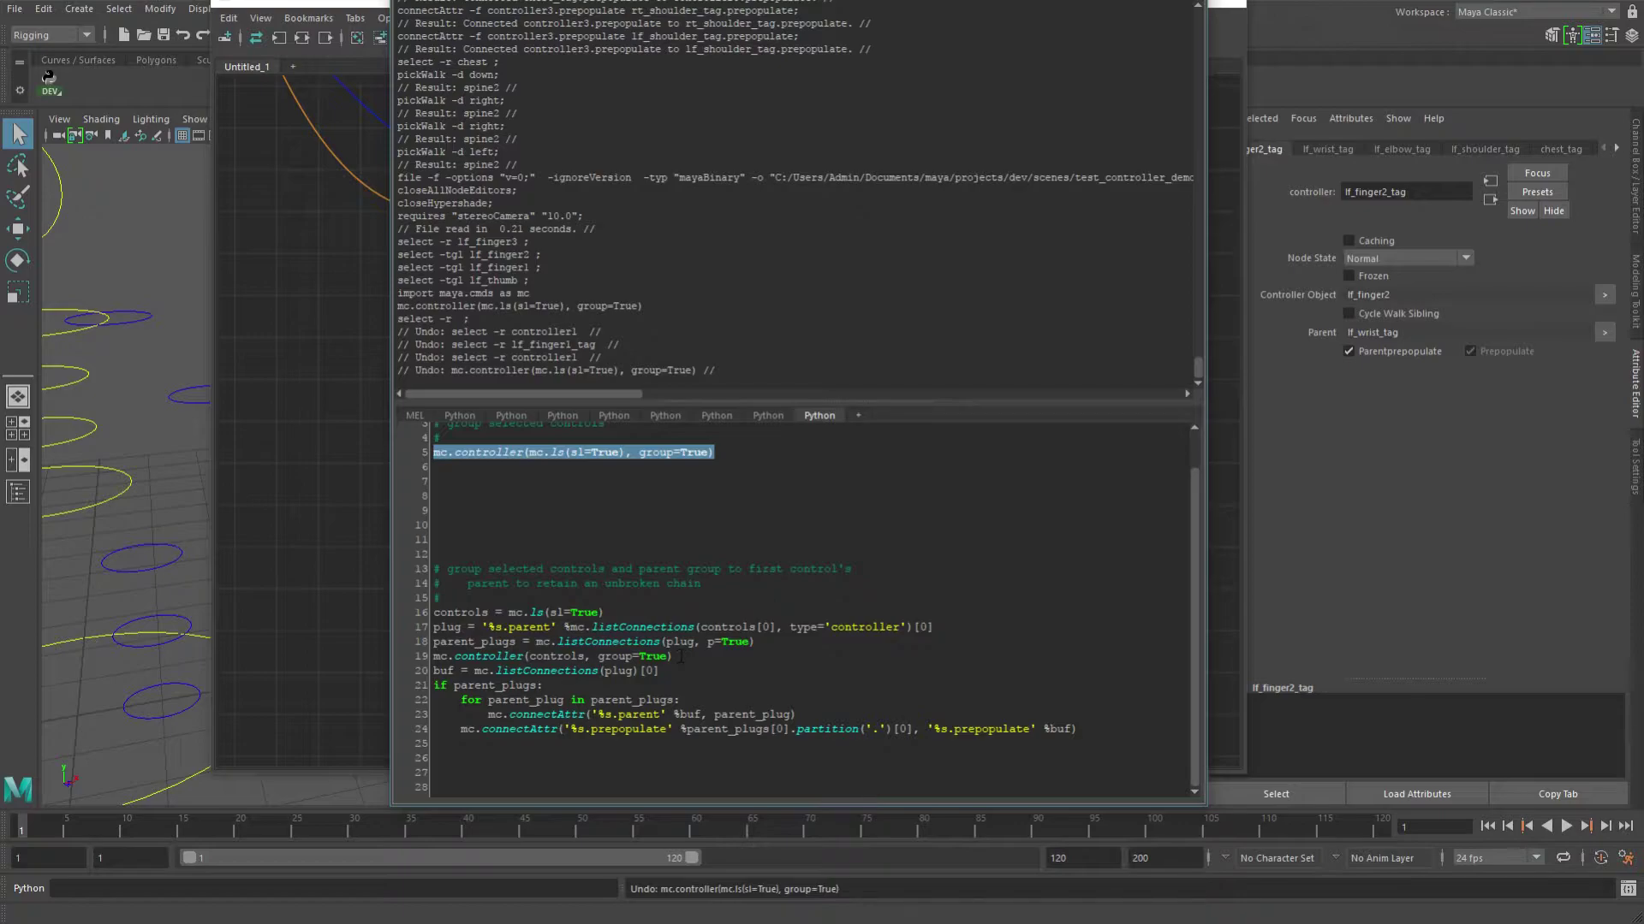
{"action": "left_click_drag", "start_coordinate": [681, 656], "coordinate": [433, 657]}
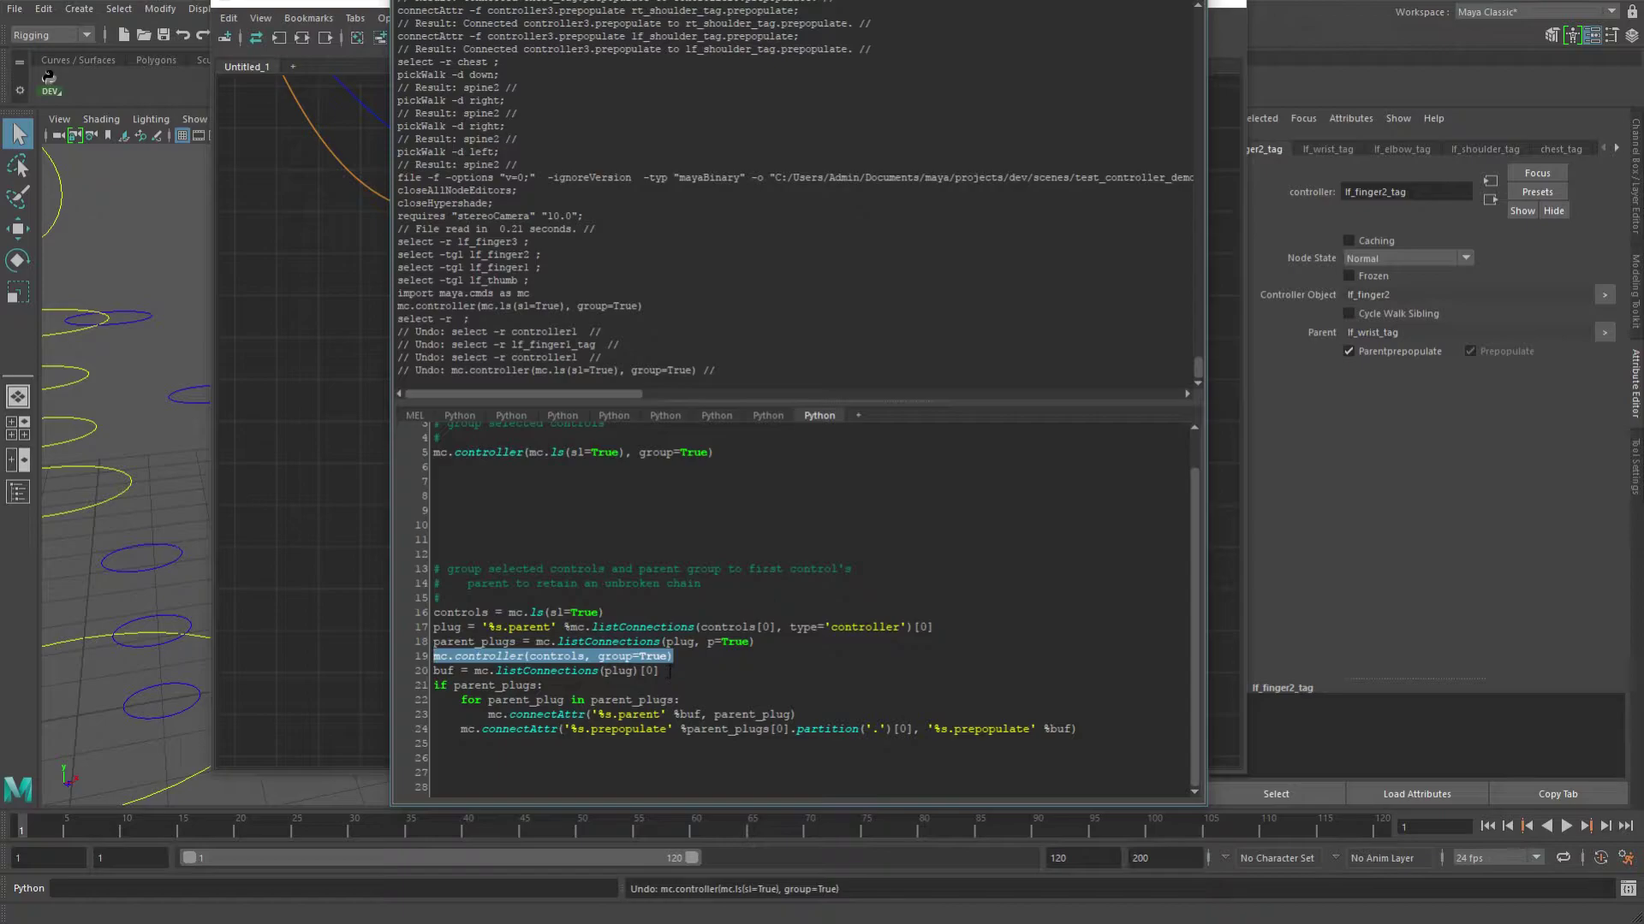
{"action": "left_click_drag", "start_coordinate": [671, 672], "coordinate": [435, 672]}
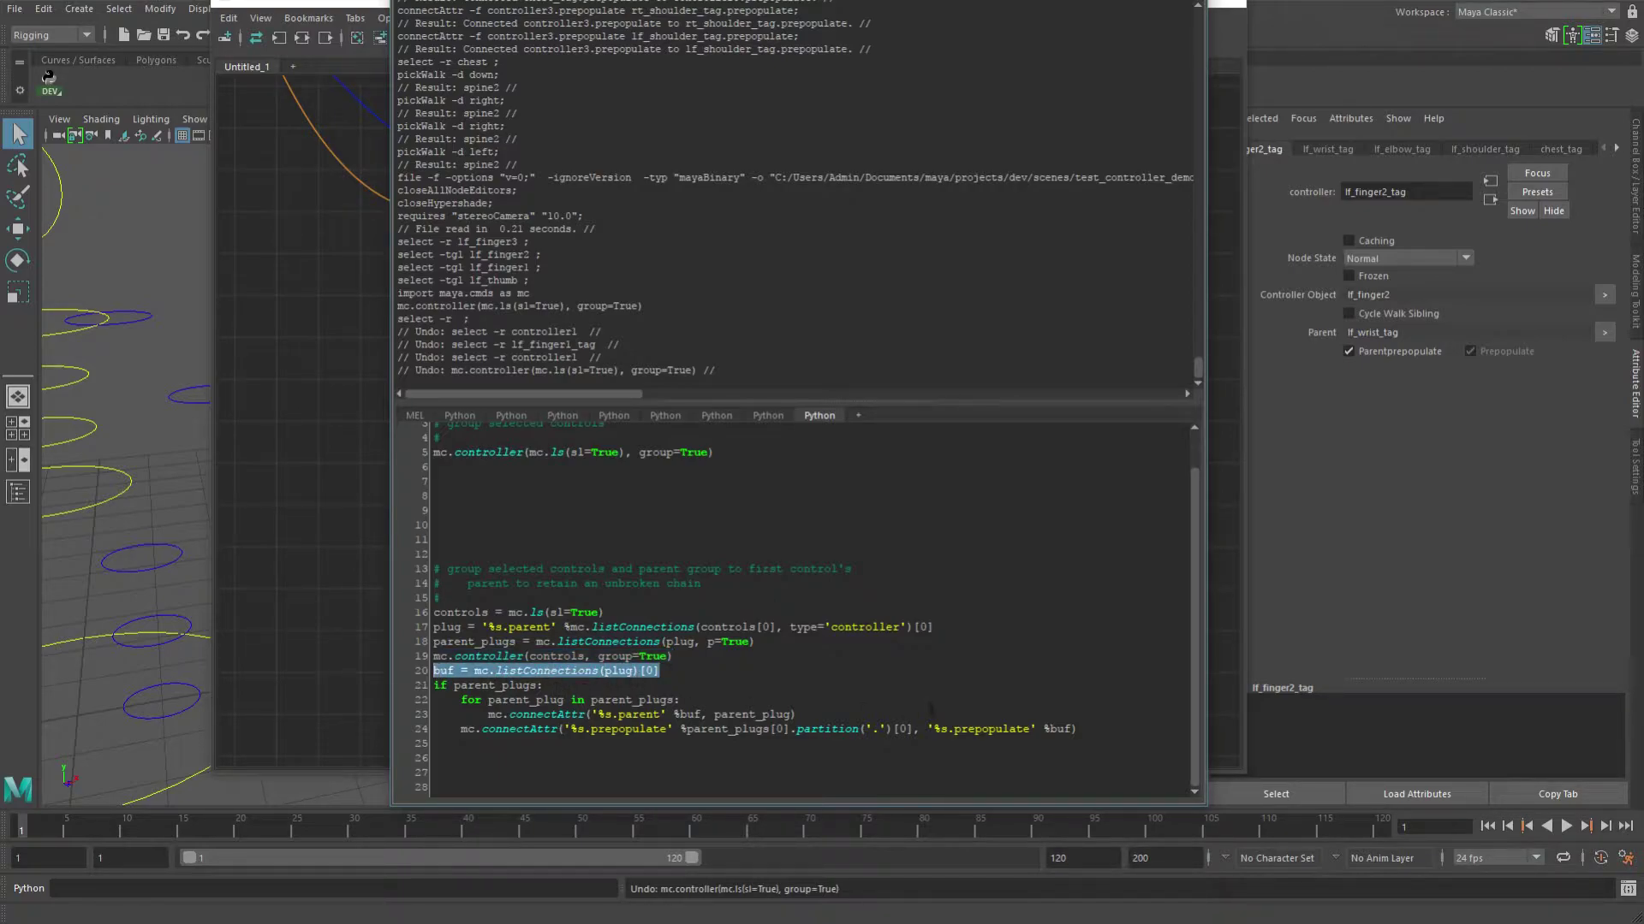
{"action": "left_click_drag", "start_coordinate": [1088, 729], "coordinate": [432, 685]}
{"action": "left_click", "coordinate": [960, 673]}
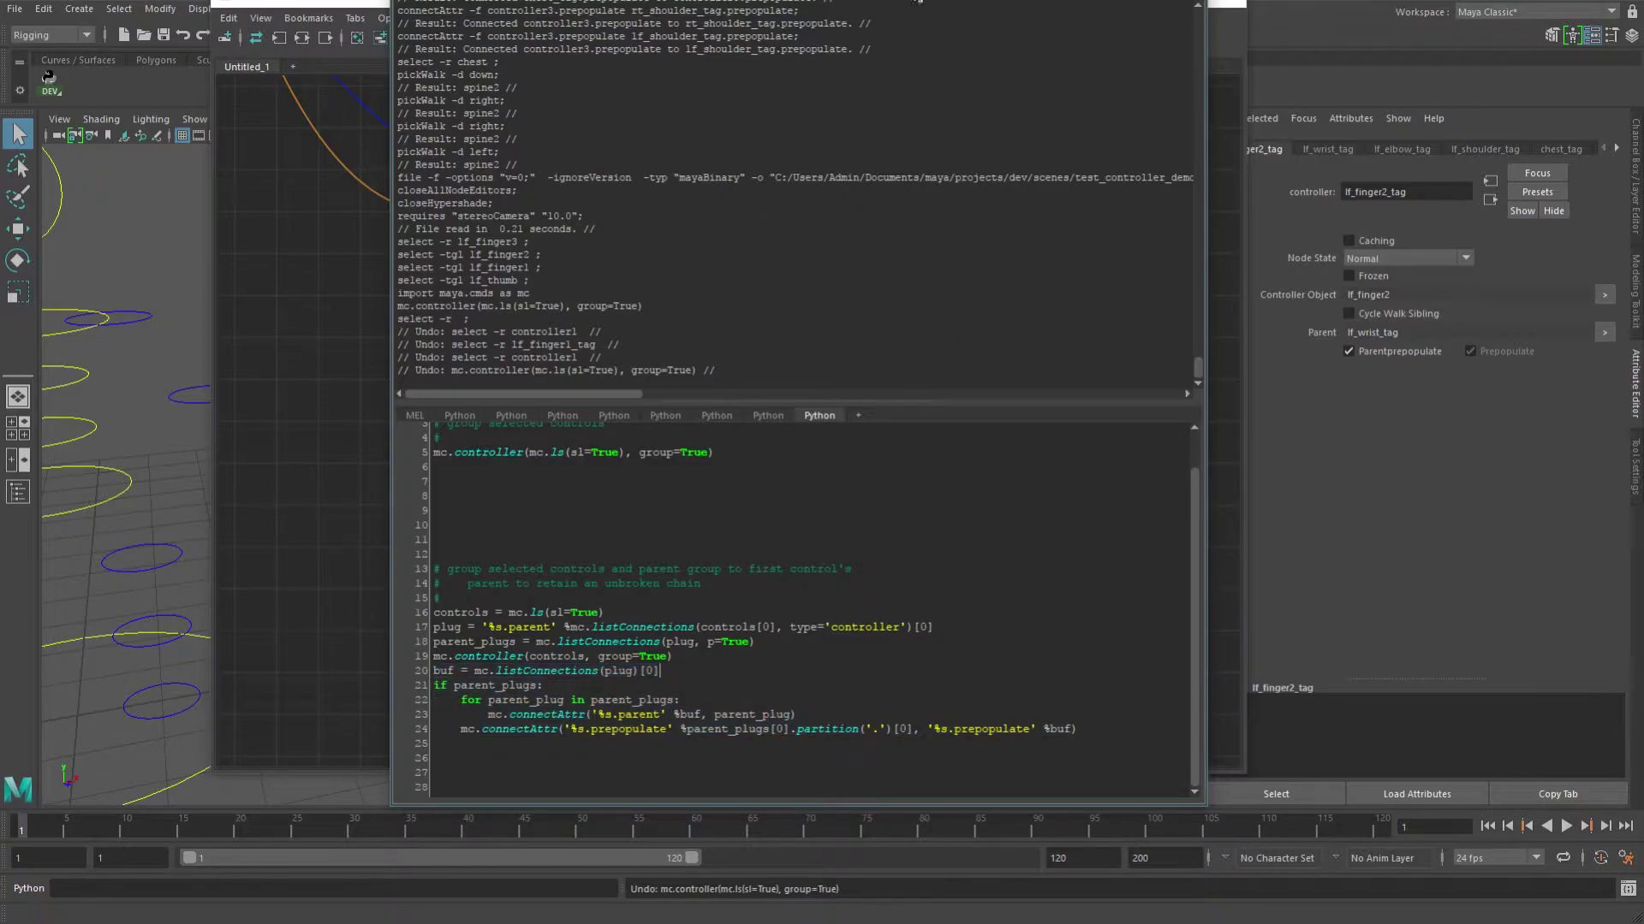
{"action": "left_click_drag", "start_coordinate": [796, 1], "coordinate": [1642, 71]}
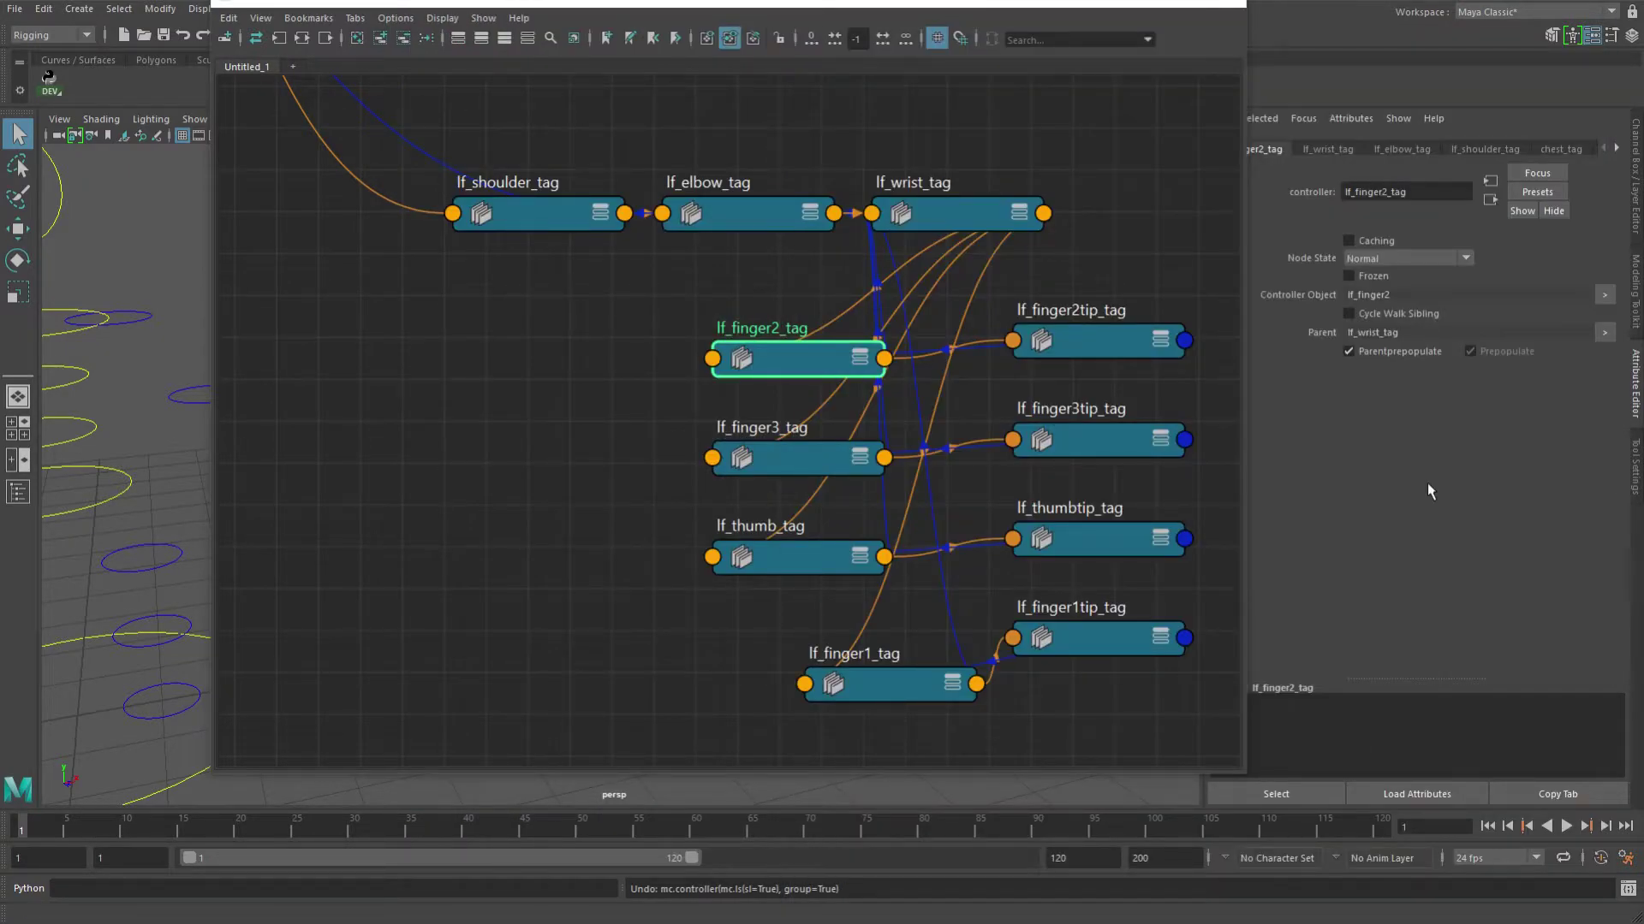
- Select the left finger and thumb controls and run the script that groups them under their original parent controller
{"action": "left_click_drag", "start_coordinate": [668, 5], "coordinate": [1642, 94]}
{"action": "middle_click_drag", "start_coordinate": [352, 573], "coordinate": [541, 562], "text": "alt"}
{"action": "right_click_drag", "start_coordinate": [541, 563], "coordinate": [576, 485], "text": "alt"}
{"action": "left_click", "coordinate": [649, 486]}
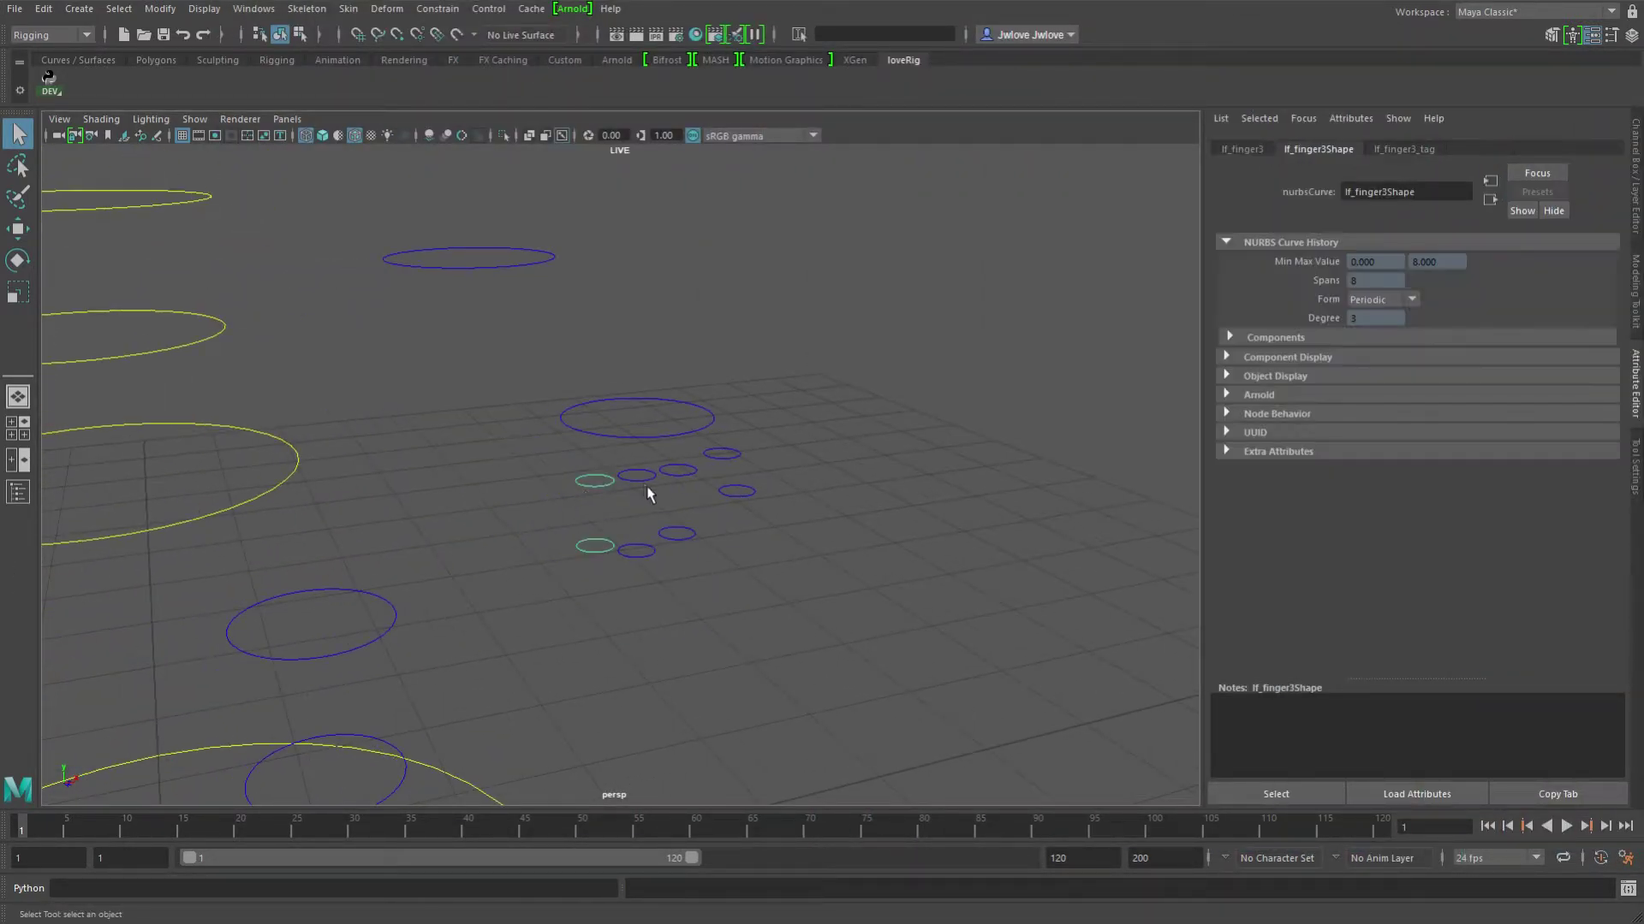
{"action": "left_click", "coordinate": [721, 454]}
{"action": "left_click_drag", "start_coordinate": [726, 465], "coordinate": [1089, 411], "text": "alt"}
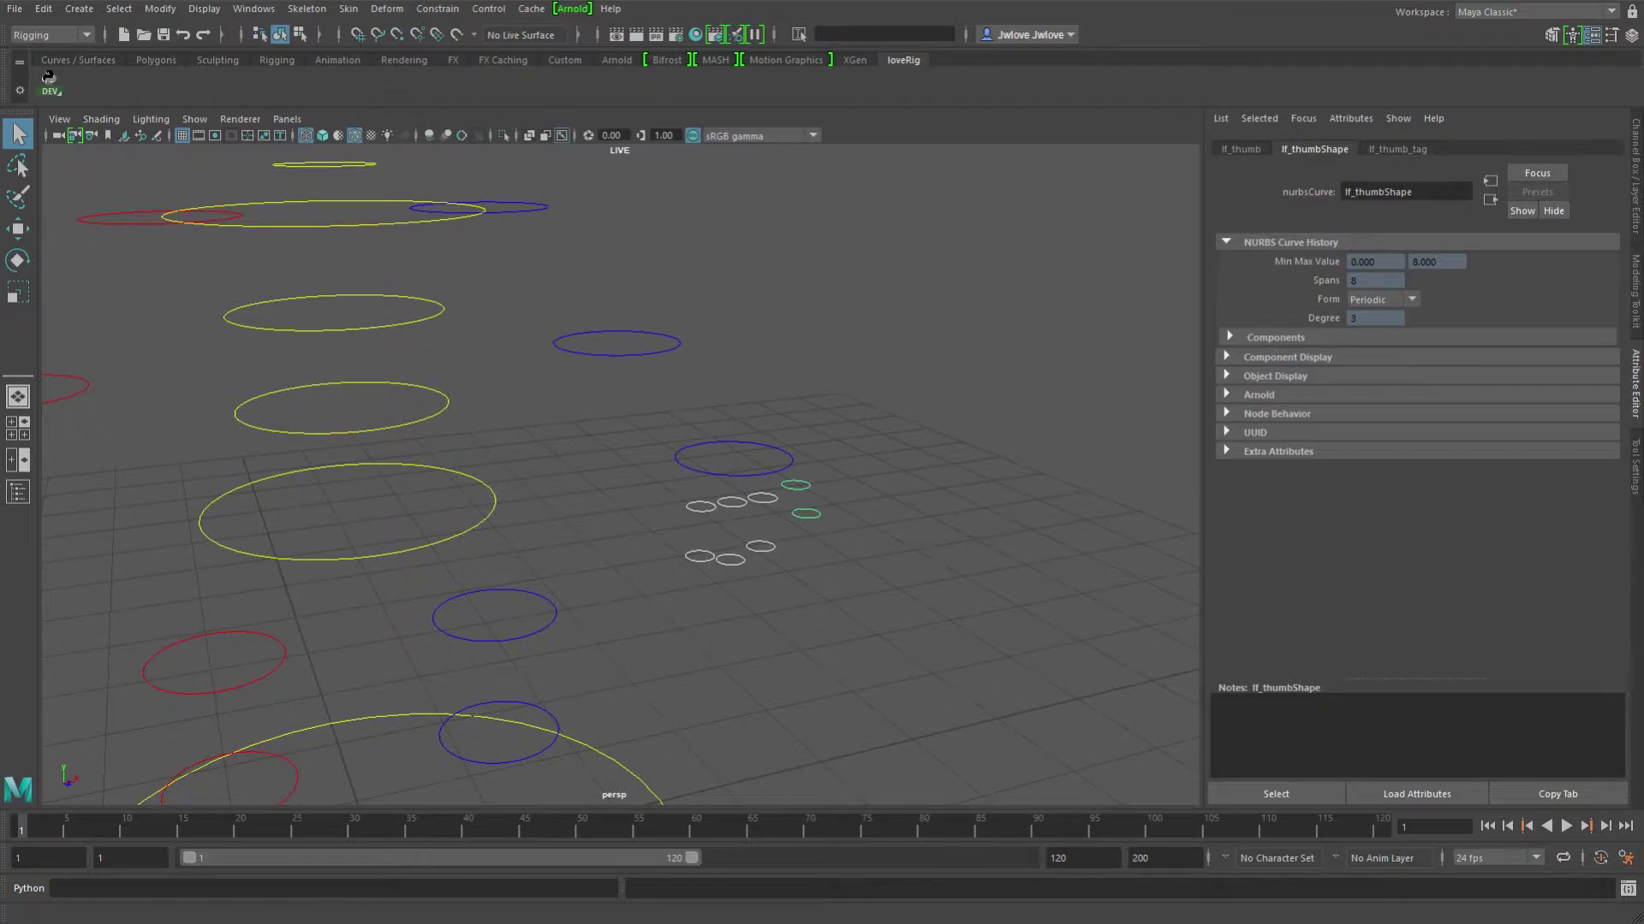
{"action": "key", "text": "ctrl+z"}
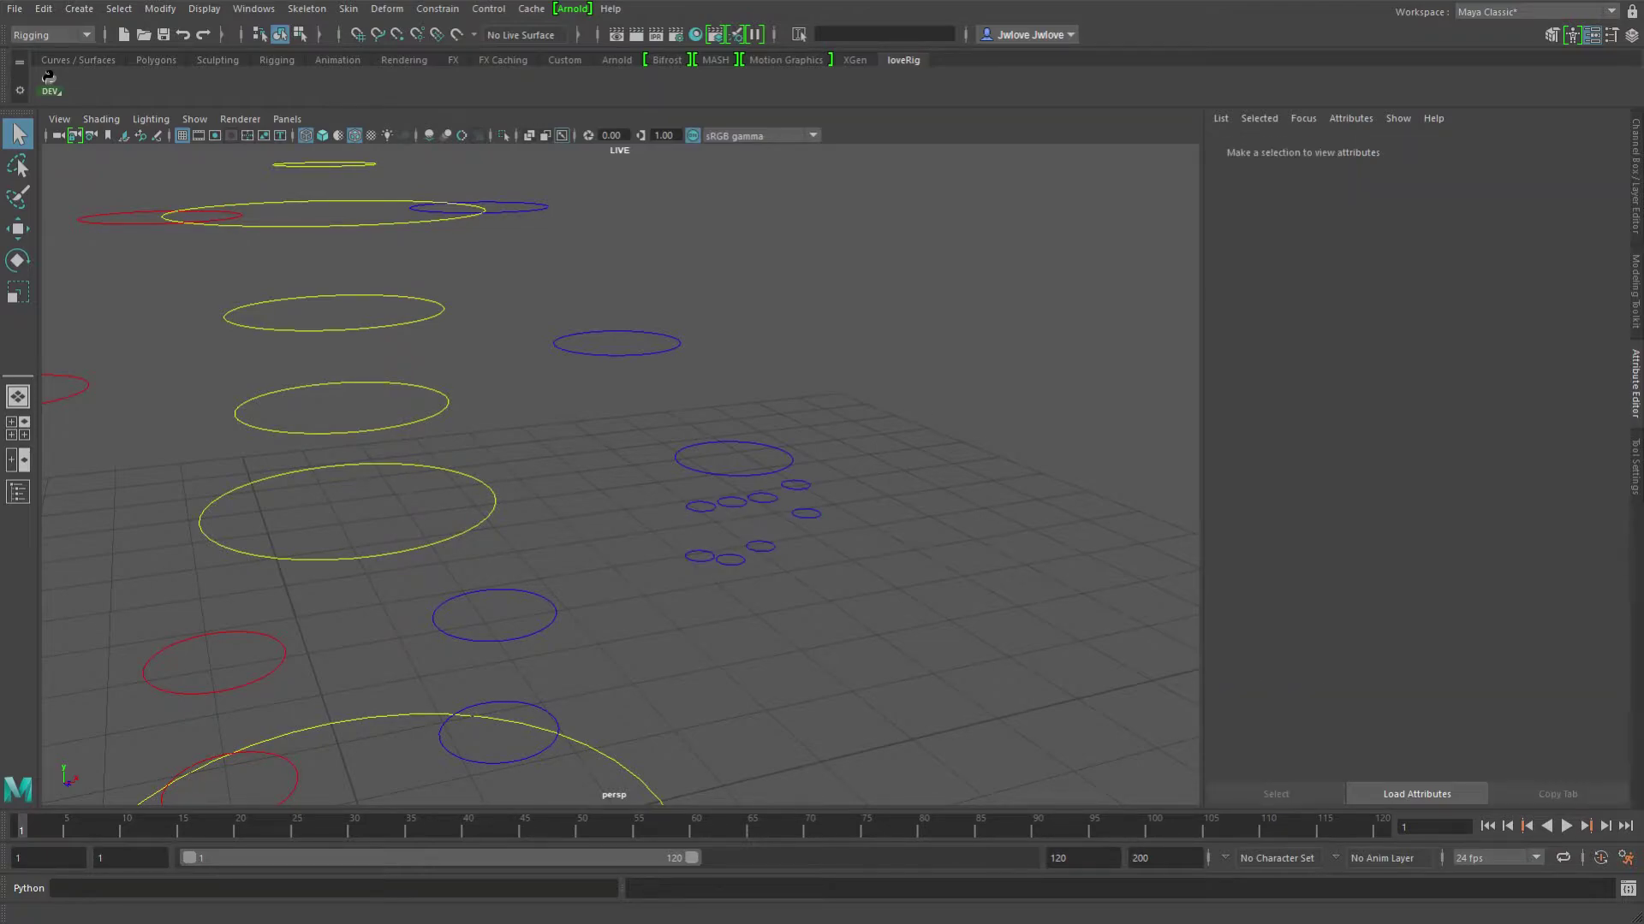
- Test pick-walking down from the left wrist control and repeatedly sideways through the left finger and thumb controls
{"action": "left_click_drag", "start_coordinate": [848, 517], "coordinate": [946, 492], "text": "alt"}
{"action": "left_click", "coordinate": [884, 424]}
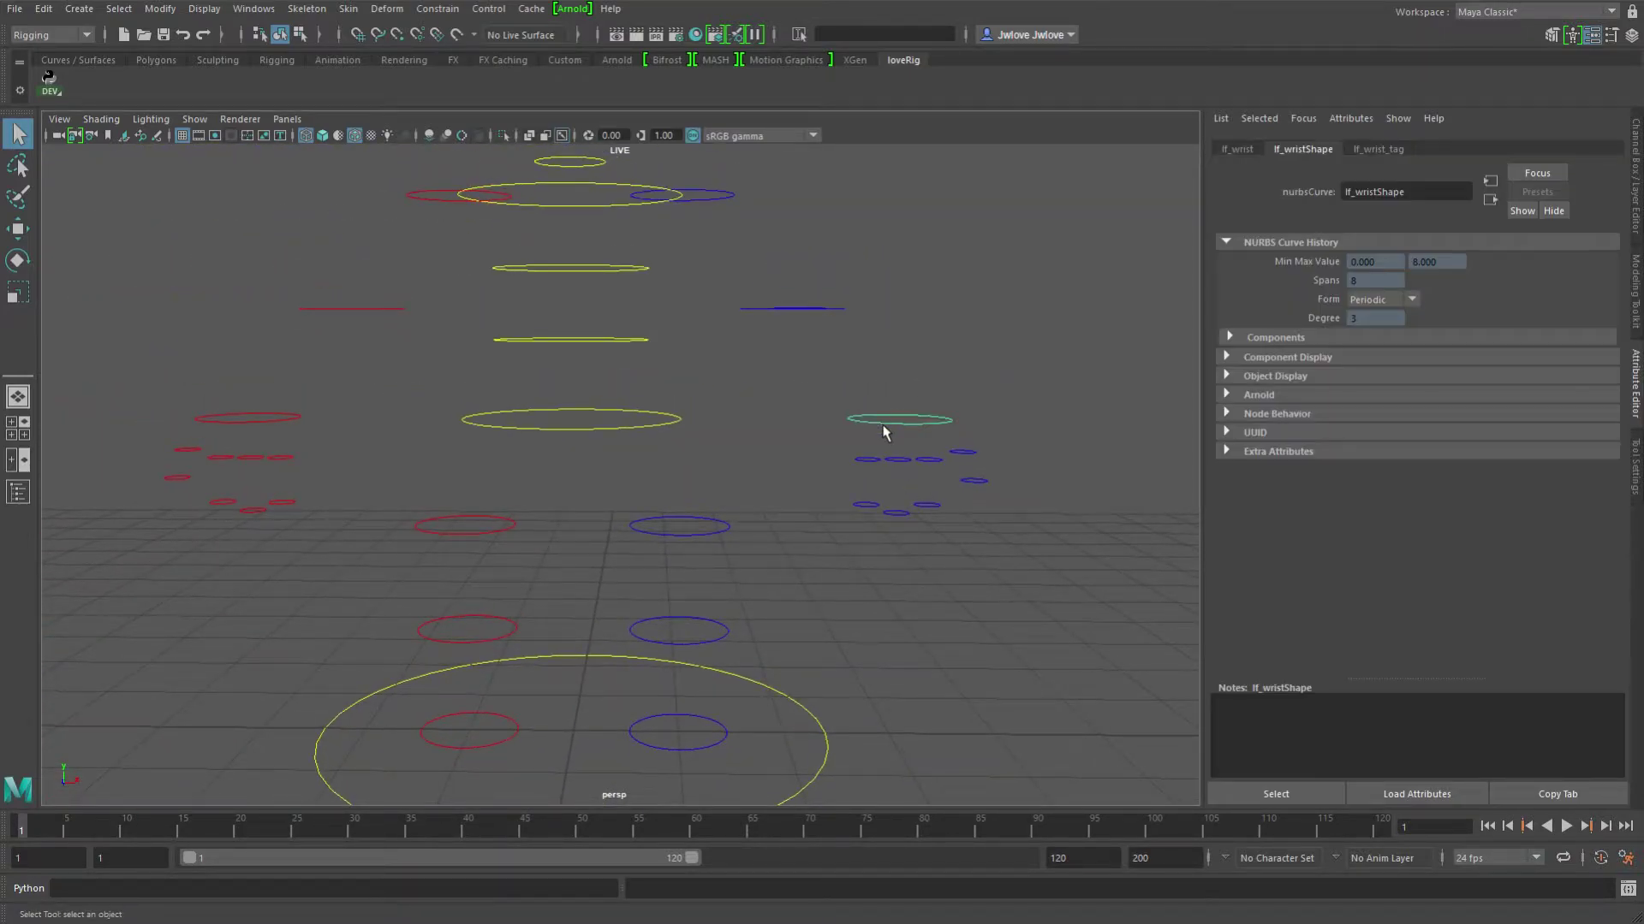
{"action": "key", "text": "Down"}
{"action": "key", "text": "Right"}
{"action": "key", "text": "Right"}
{"action": "key", "text": "Right"}
{"action": "key", "text": "Right"}
{"action": "key", "text": "Right"}
{"action": "key", "text": "Right"}
{"action": "key", "text": "Right"}
{"action": "key", "text": "Right"}
{"action": "key", "text": "Right"}
{"action": "key", "text": "Right"}
{"action": "key", "text": "Right"}
{"action": "key", "text": "Right"}
{"action": "key", "text": "Right"}
{"action": "key", "text": "Right"}
{"action": "key", "text": "Right"}
{"action": "key", "text": "Right"}
{"action": "key", "text": "Right"}
{"action": "key", "text": "Right"}
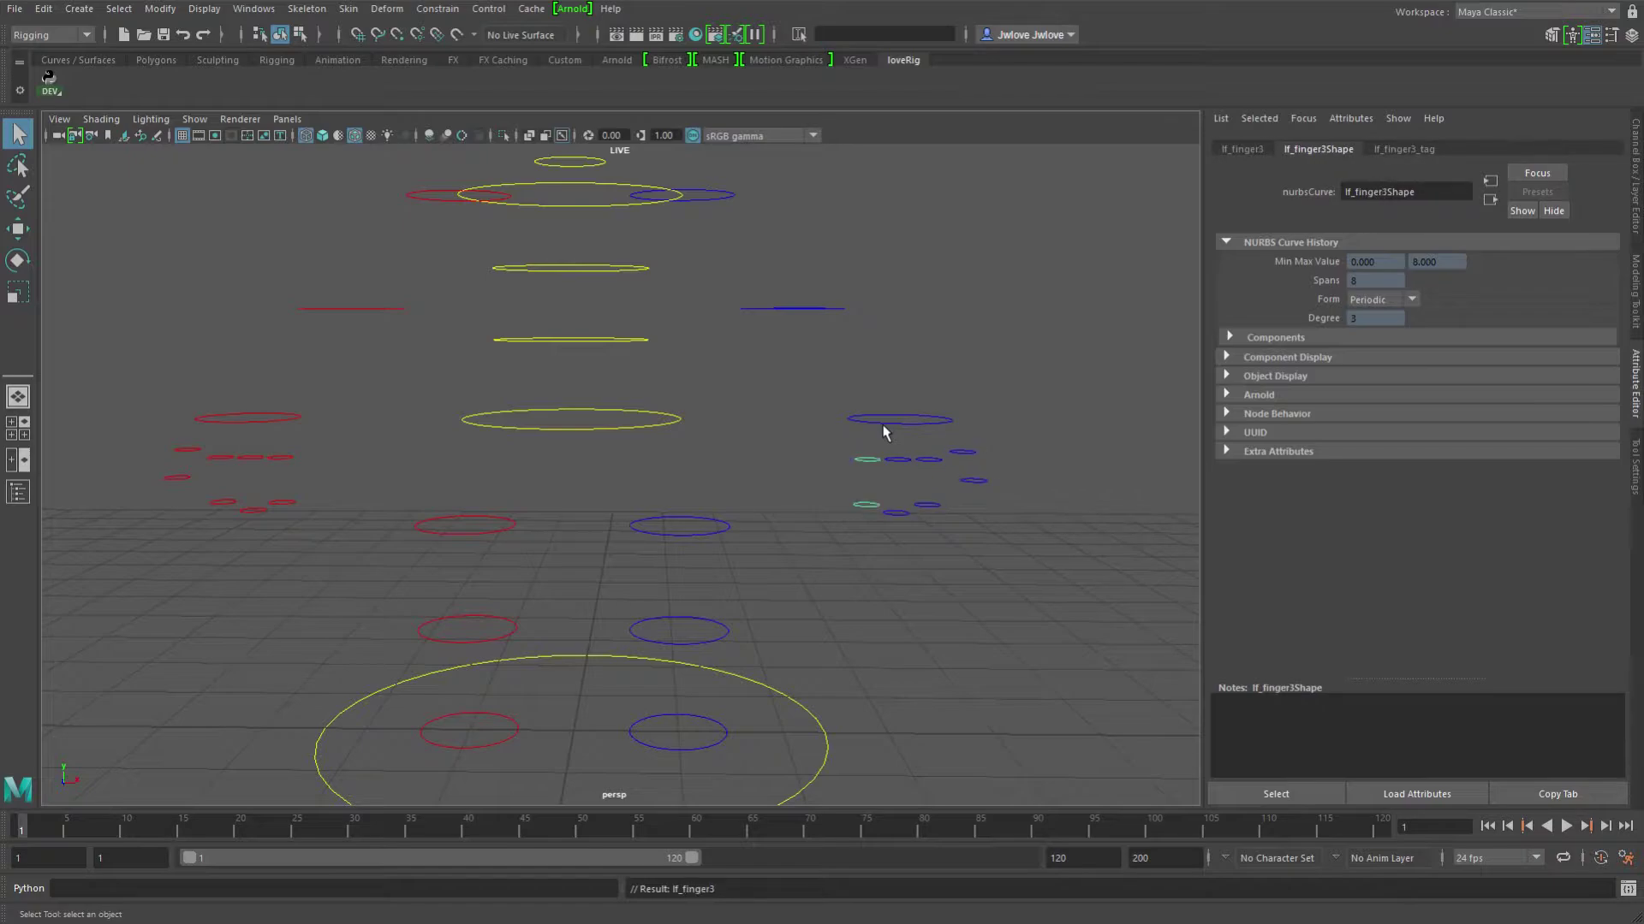
{"action": "key", "text": "Right"}
{"action": "key", "text": "Right"}
{"action": "key", "text": "Right"}
{"action": "key", "text": "Right"}
{"action": "key", "text": "Right"}
{"action": "key", "text": "Right"}
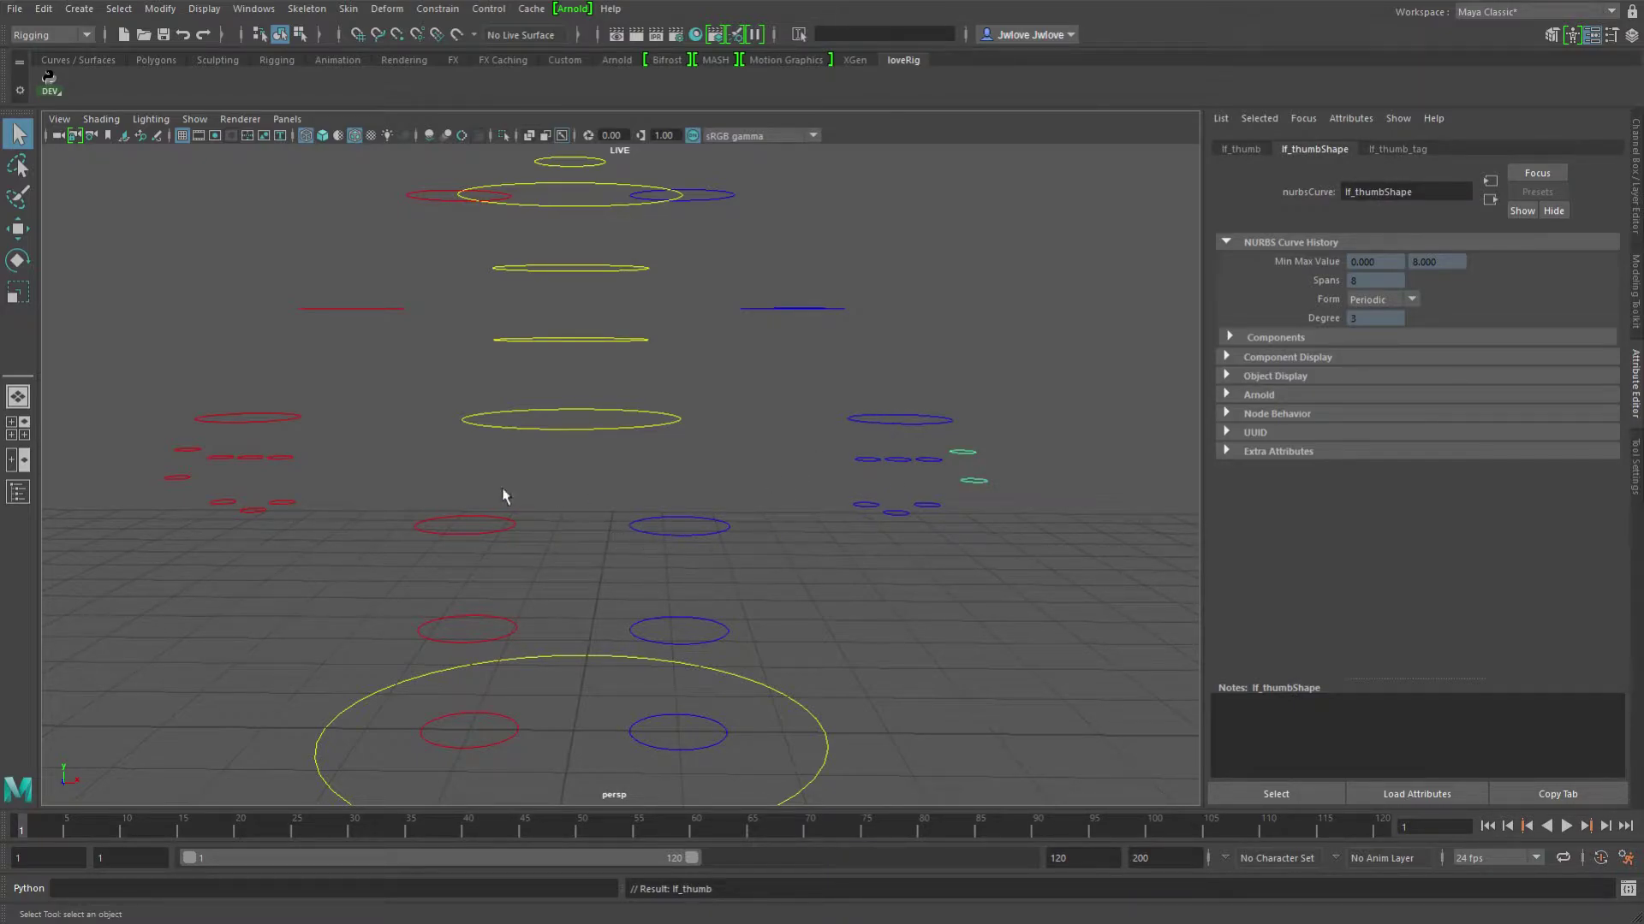
- Test pick-walking sideways from the left wrist control to the controls outside the finger group
{"action": "left_click", "coordinate": [874, 421]}
{"action": "key", "text": "Left"}
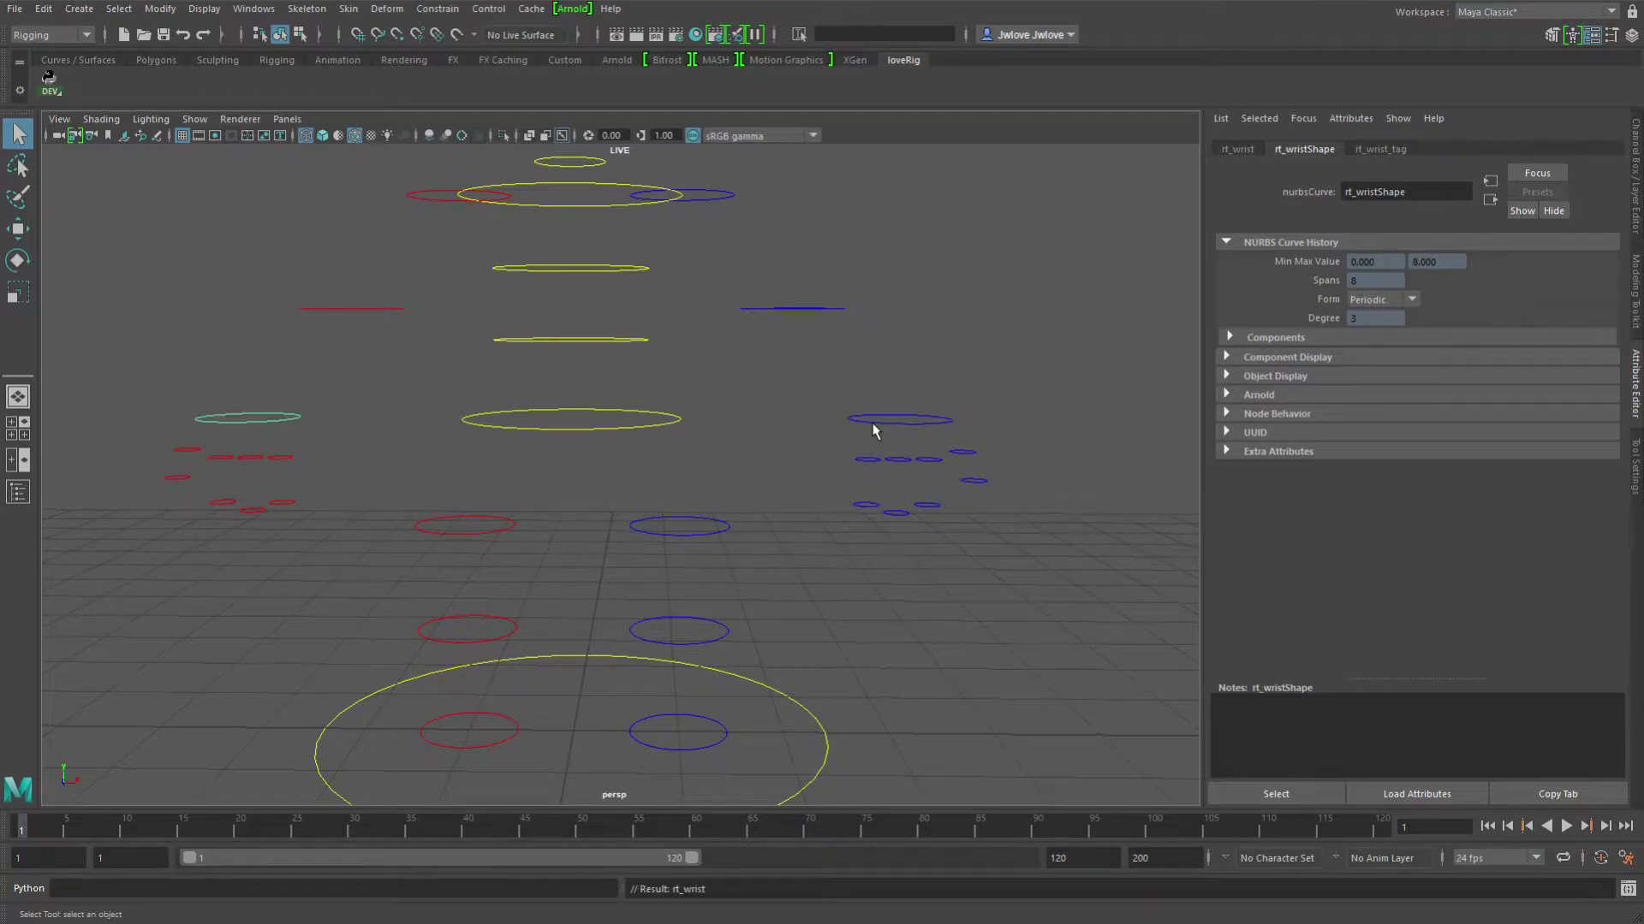
{"action": "key", "text": "Left"}
{"action": "key", "text": "Left"}
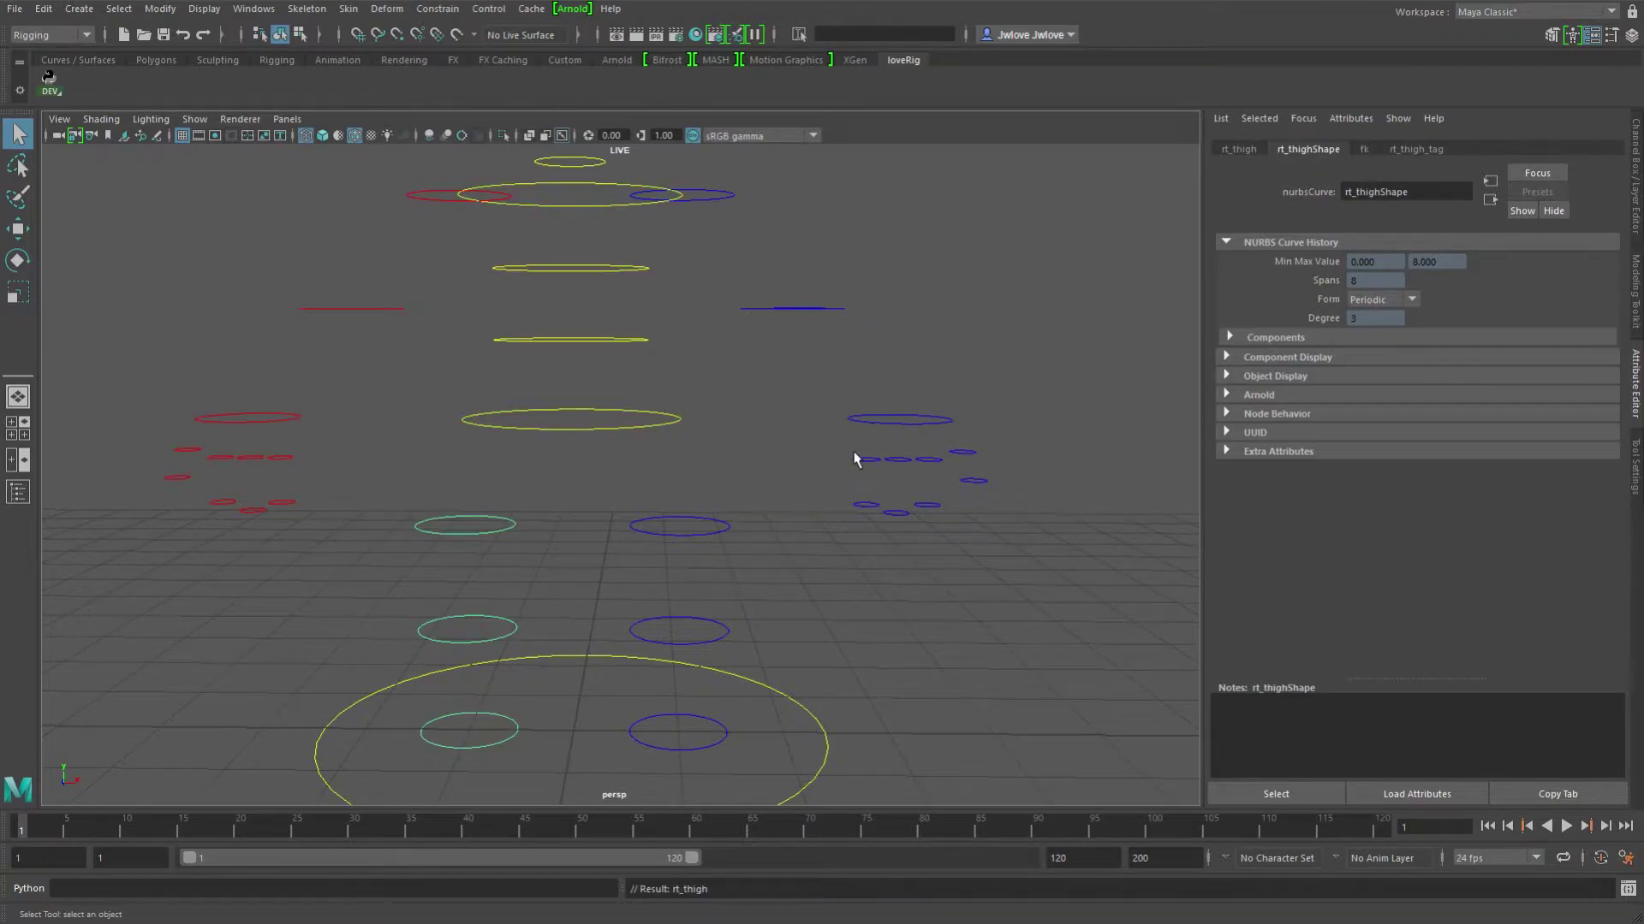
- Test pick-walking in both directions between the grouped left finger and thumb controls
{"action": "key", "text": "Right"}
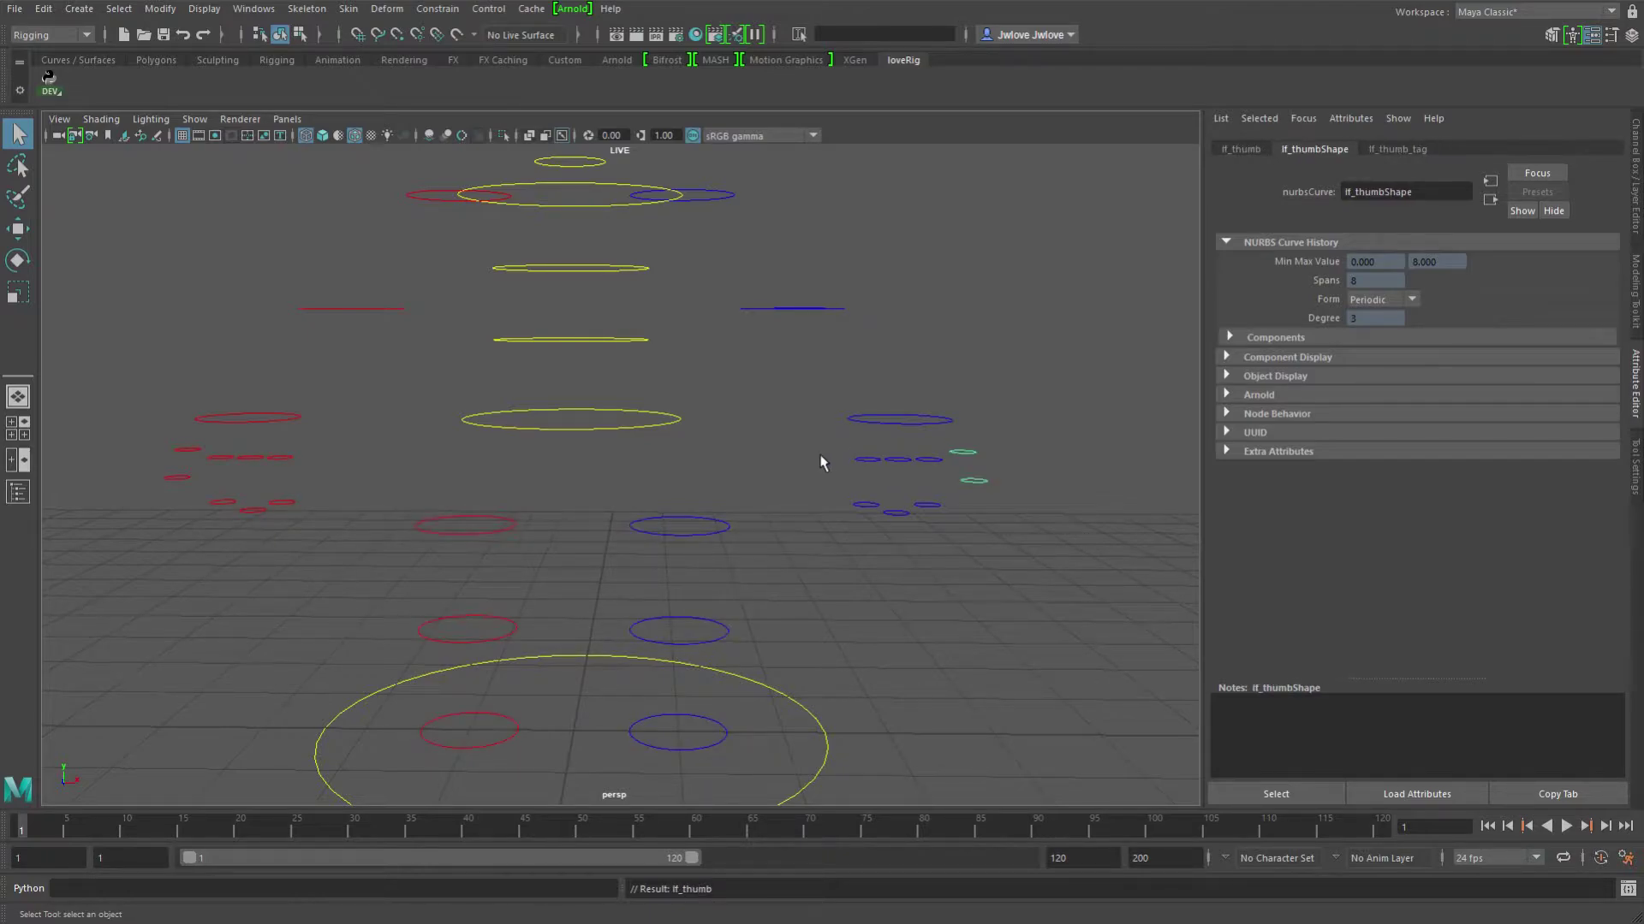
{"action": "key", "text": "Right"}
{"action": "key", "text": "Right"}
{"action": "key", "text": "Right"}
{"action": "key", "text": "Right"}
{"action": "key", "text": "Right"}
{"action": "key", "text": "Right"}
{"action": "key", "text": "Right"}
{"action": "key", "text": "Left"}
- Select the right finger and thumb controls and group them under their original parent controller with the same script
{"action": "middle_click_drag", "start_coordinate": [514, 396], "coordinate": [587, 448], "text": "alt"}
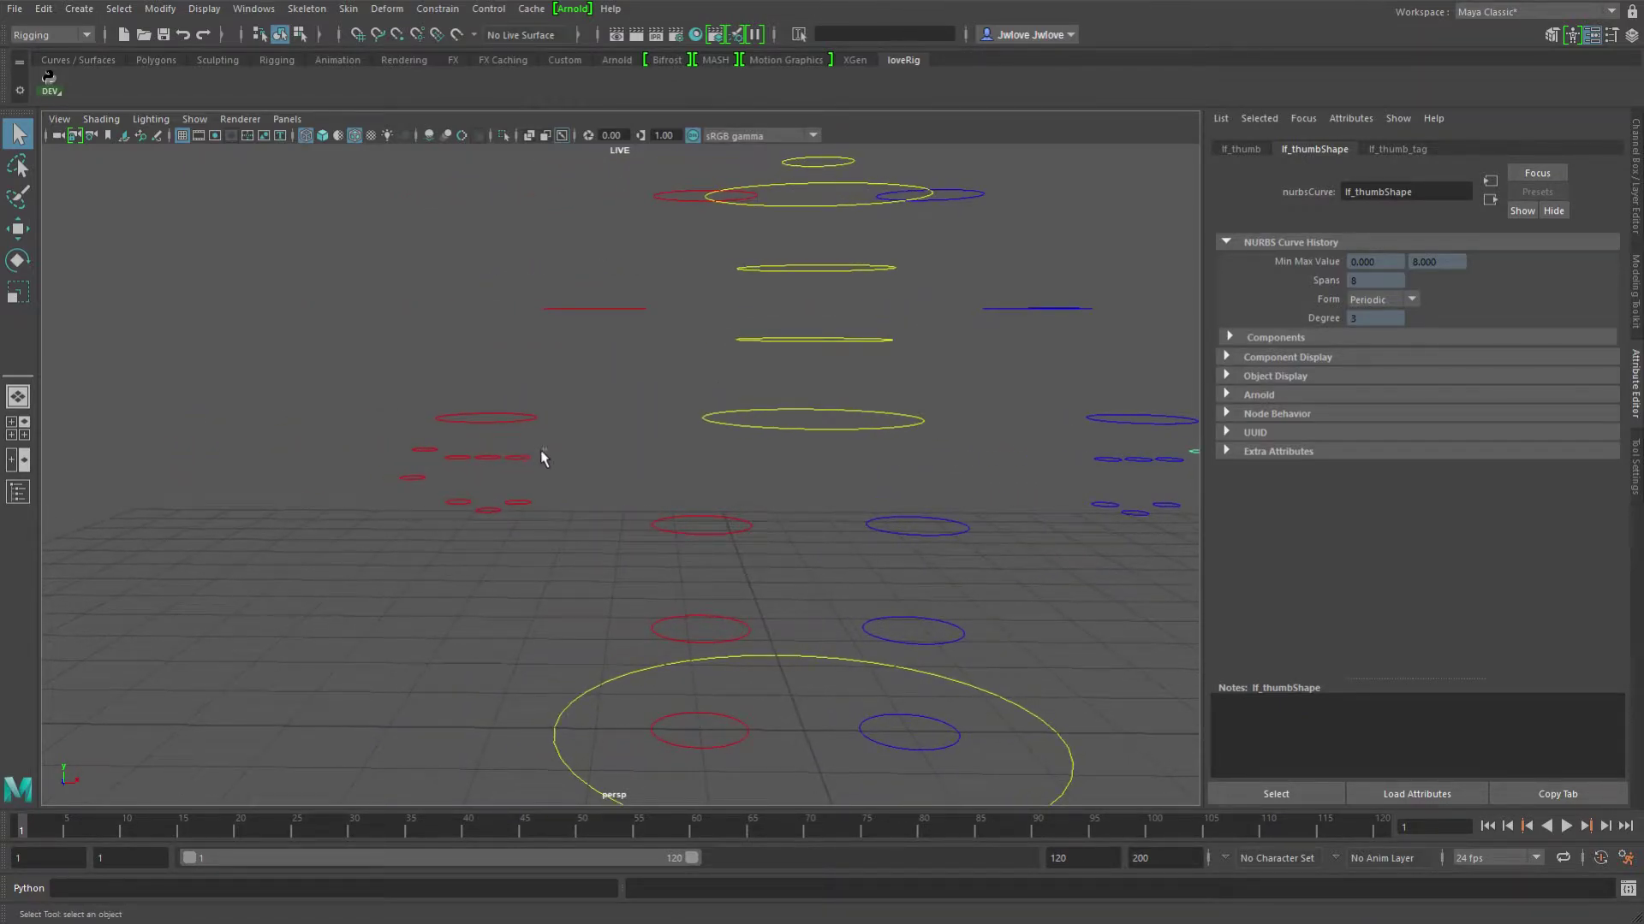
{"action": "left_click_drag", "start_coordinate": [541, 451], "coordinate": [483, 477]}
{"action": "left_click_drag", "start_coordinate": [464, 450], "coordinate": [417, 453], "text": "shift"}
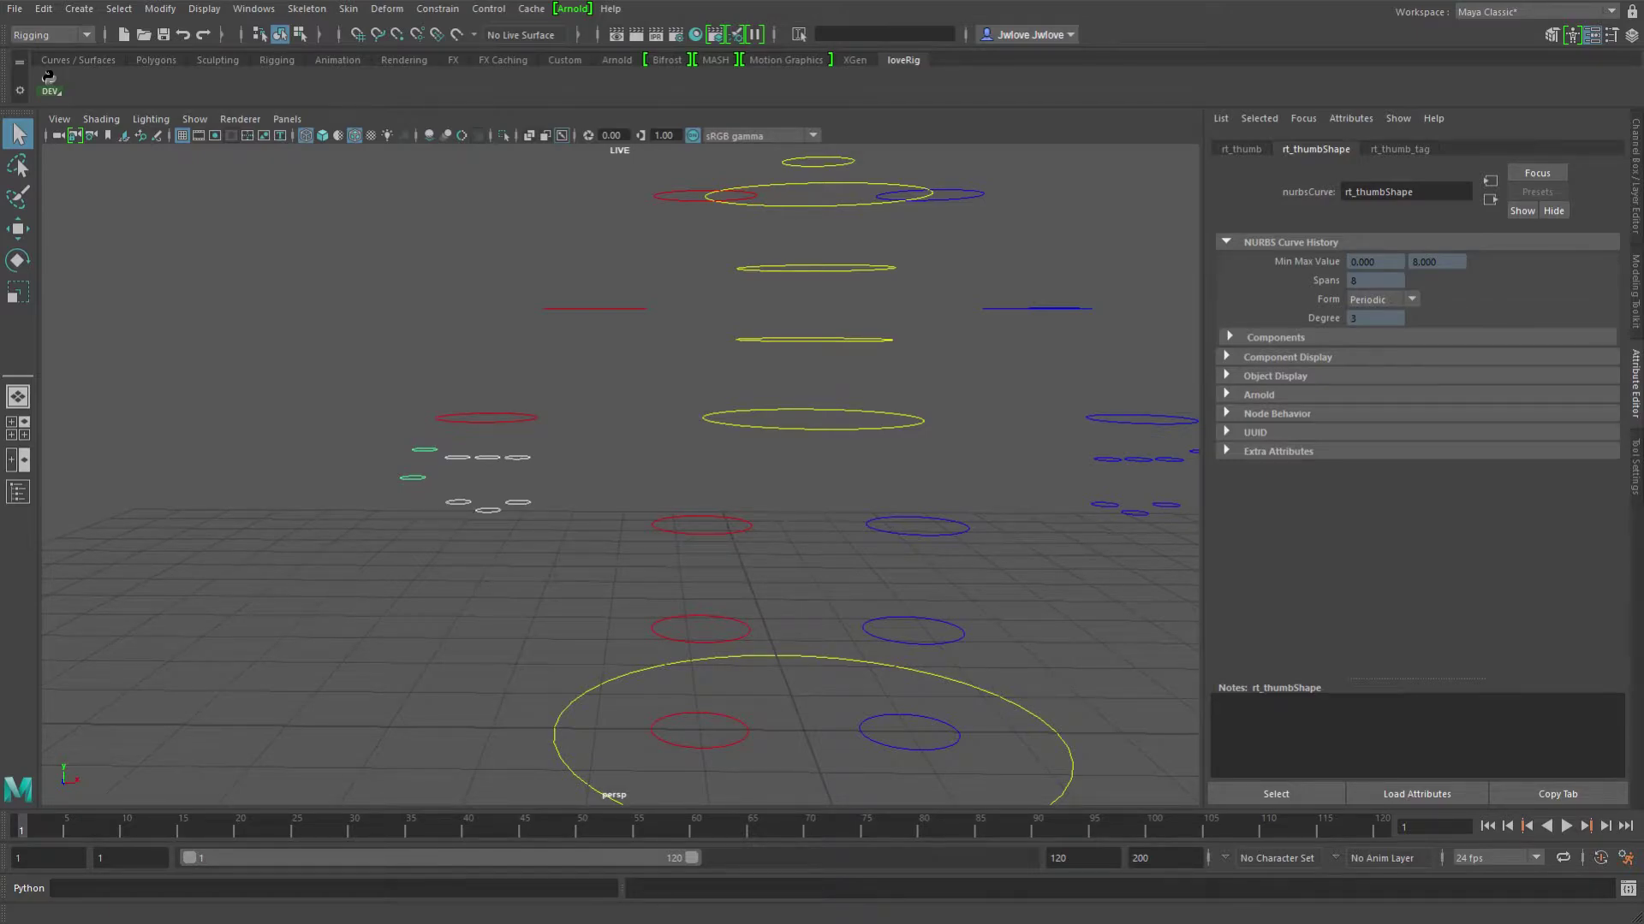
{"action": "key", "text": "alt+d"}
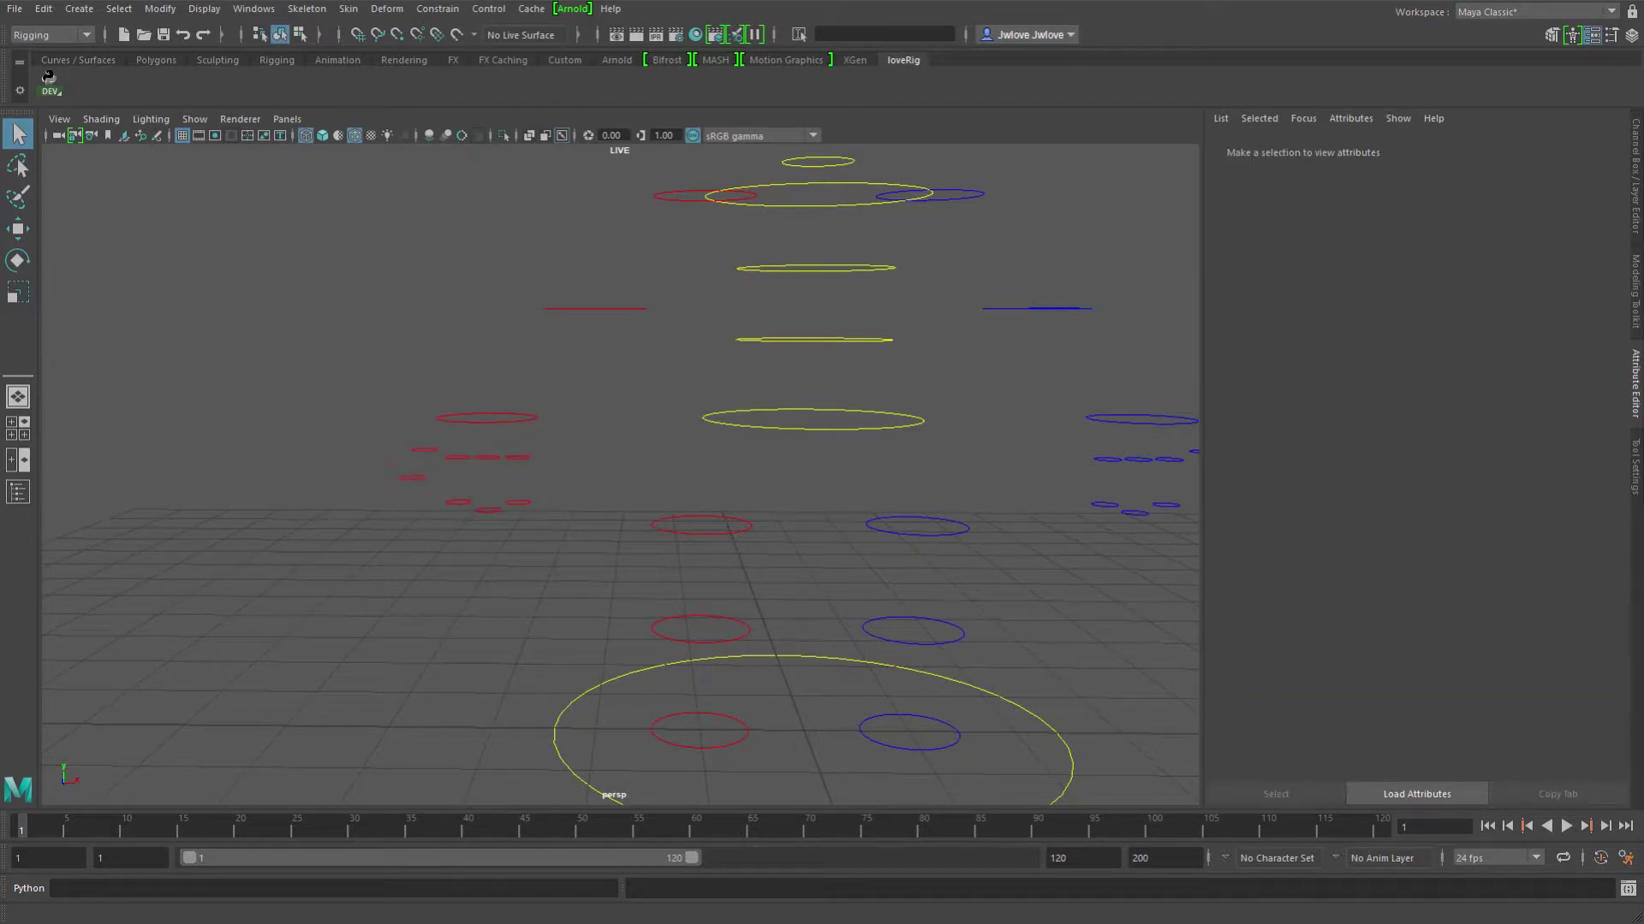
- Bring back the Node Editor and examine the controller tag network around both finger groups
{"action": "left_click", "coordinate": [48, 75]}
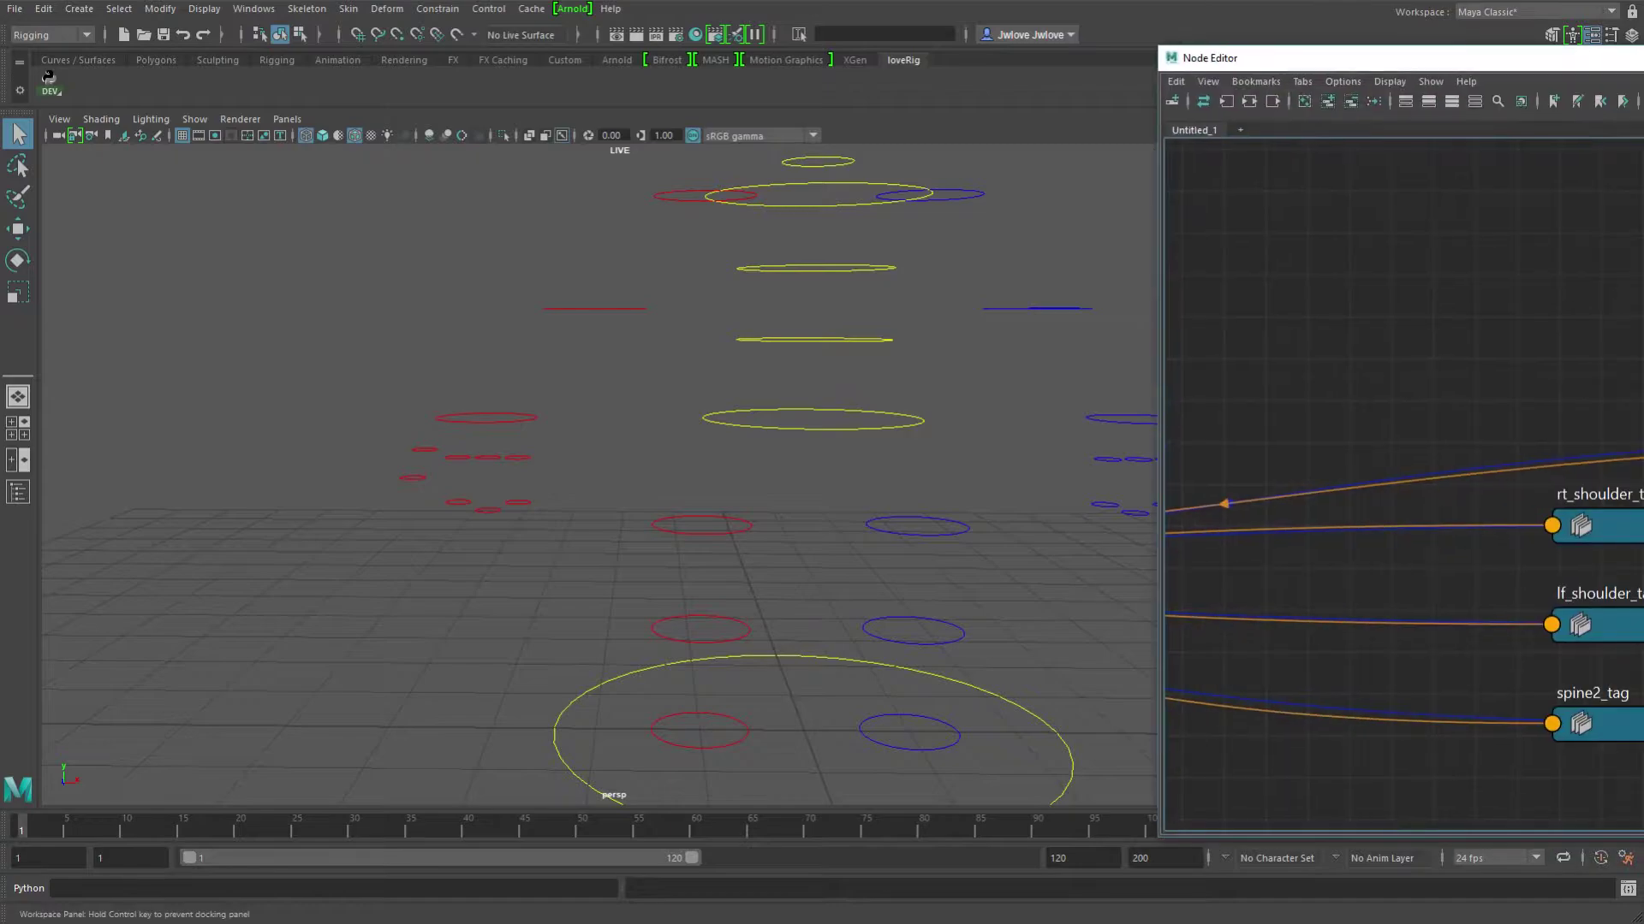
{"action": "right_click_drag", "start_coordinate": [1174, 401], "coordinate": [565, 343], "text": "alt"}
{"action": "right_click_drag", "start_coordinate": [1112, 393], "coordinate": [890, 363], "text": "alt"}
{"action": "middle_click_drag", "start_coordinate": [890, 363], "coordinate": [468, 355], "text": "alt"}
{"action": "middle_click_drag", "start_coordinate": [948, 401], "coordinate": [950, 413], "text": "alt"}
{"action": "scroll", "coordinate": [950, 413], "scroll_direction": "up", "scroll_amount": 3}
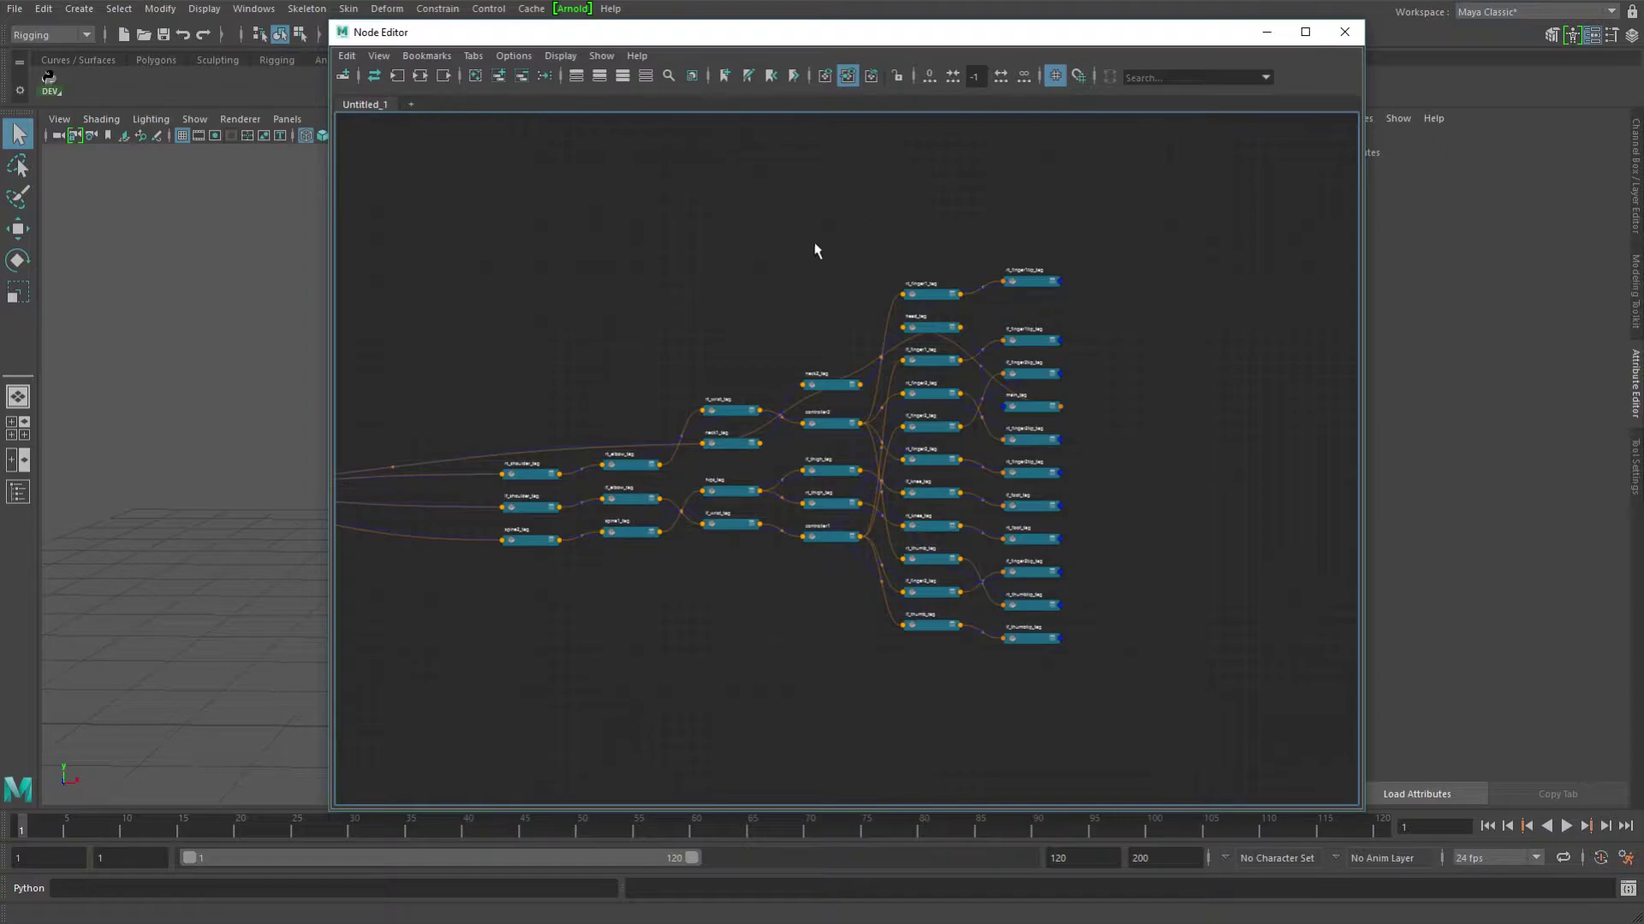
- Pull the neck1, neck2 and head tags out of the wrist and finger cluster toward the start of the chain
{"action": "middle_click_drag", "start_coordinate": [817, 247], "coordinate": [998, 224], "text": "alt"}
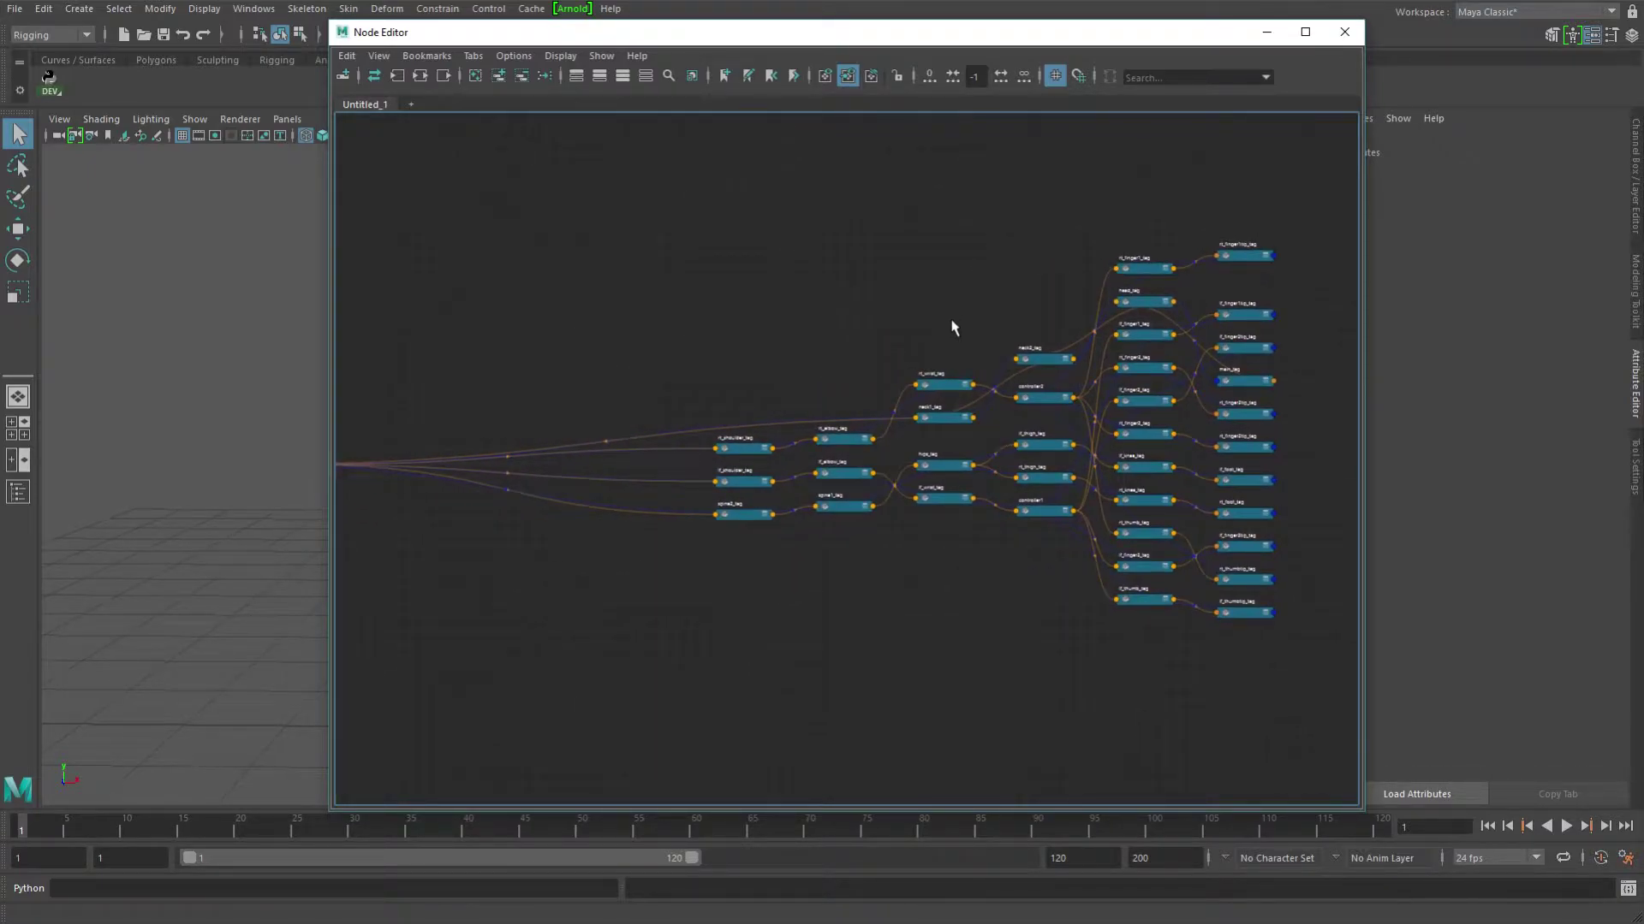
{"action": "middle_click_drag", "start_coordinate": [833, 304], "coordinate": [1244, 267], "text": "alt"}
{"action": "right_click_drag", "start_coordinate": [694, 331], "coordinate": [939, 370], "text": "alt"}
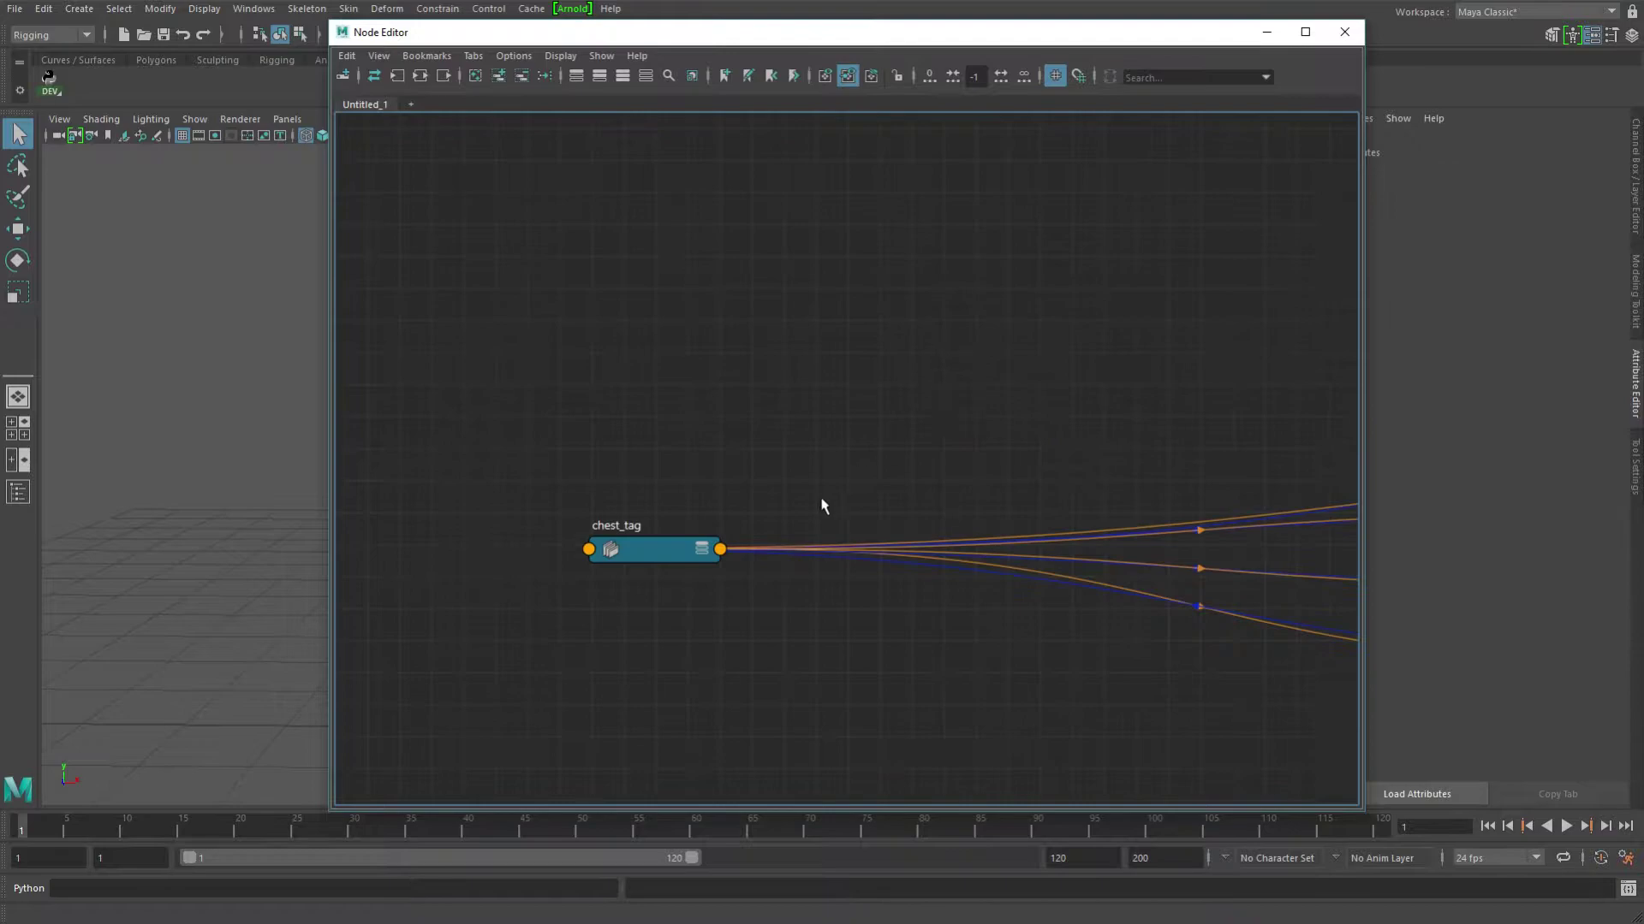
{"action": "middle_click_drag", "start_coordinate": [1088, 579], "coordinate": [723, 470], "text": "alt"}
{"action": "middle_click_drag", "start_coordinate": [1057, 492], "coordinate": [745, 472], "text": "alt"}
{"action": "middle_click_drag", "start_coordinate": [1045, 566], "coordinate": [698, 529], "text": "alt"}
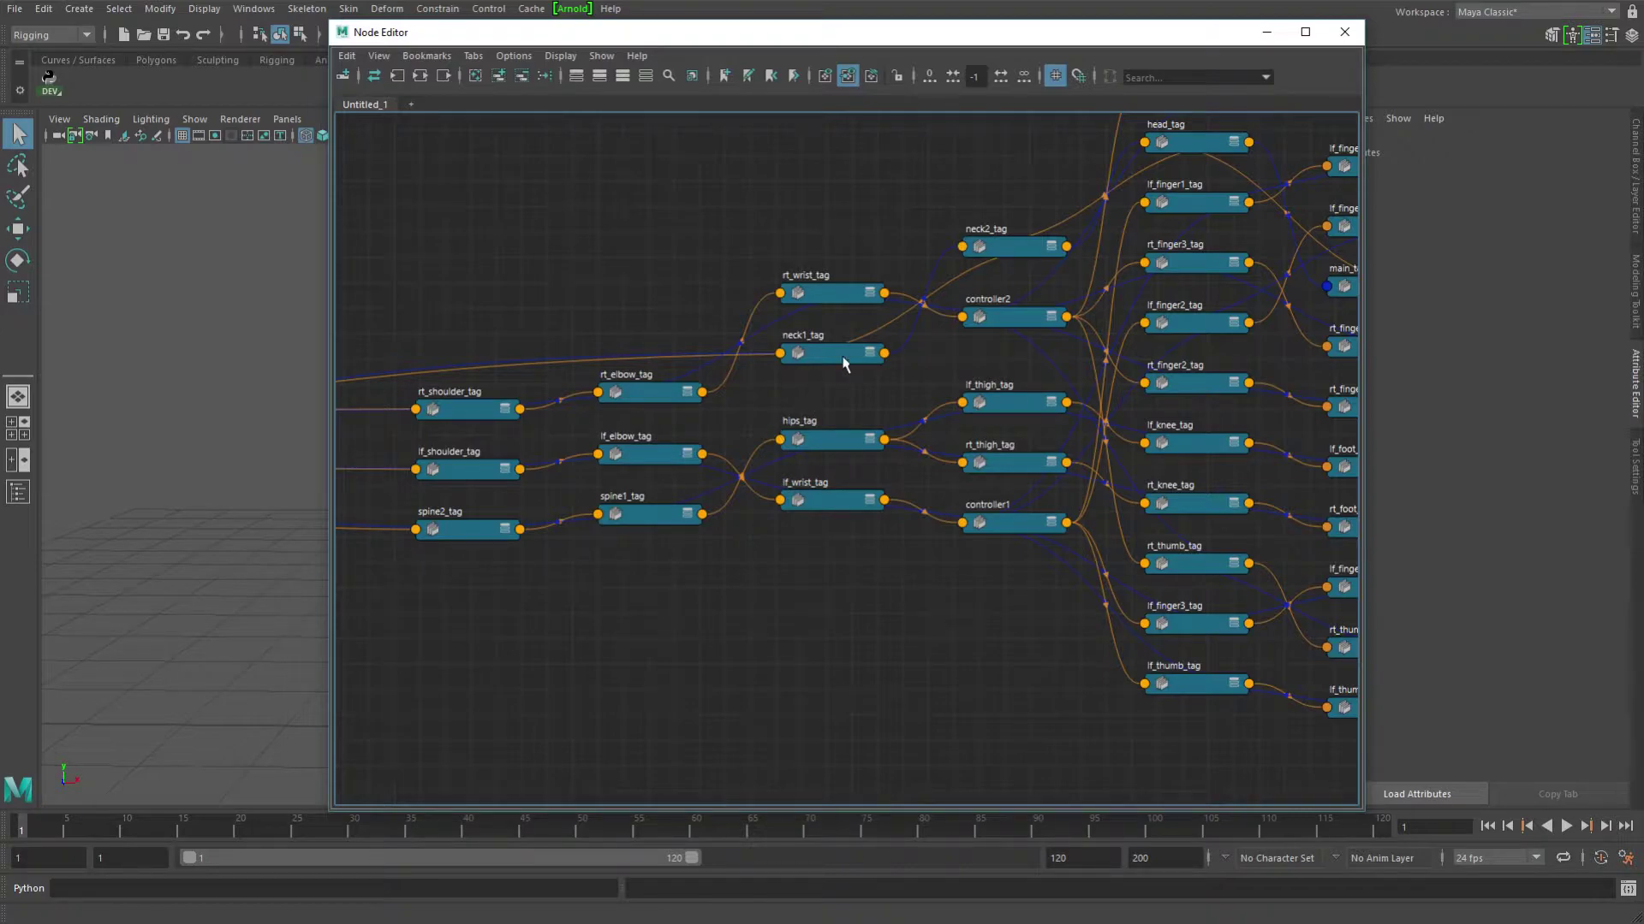
{"action": "left_click_drag", "start_coordinate": [843, 364], "coordinate": [547, 187]}
{"action": "middle_click_drag", "start_coordinate": [577, 266], "coordinate": [613, 375], "text": "alt"}
{"action": "left_click_drag", "start_coordinate": [1050, 360], "coordinate": [704, 287]}
{"action": "left_click_drag", "start_coordinate": [1232, 253], "coordinate": [896, 230]}
{"action": "middle_click_drag", "start_coordinate": [985, 334], "coordinate": [754, 395], "text": "alt"}
- Line up the main, head, neck and chest tags in a single row ahead of the shoulder and spine tags
{"action": "left_click_drag", "start_coordinate": [1186, 461], "coordinate": [547, 143]}
{"action": "scroll", "coordinate": [599, 257], "scroll_direction": "down", "scroll_amount": 2}
{"action": "left_click_drag", "start_coordinate": [948, 524], "coordinate": [917, 342]}
{"action": "left_click_drag", "start_coordinate": [849, 527], "coordinate": [1031, 360]}
{"action": "left_click_drag", "start_coordinate": [638, 719], "coordinate": [1190, 390]}
{"action": "scroll", "coordinate": [1122, 411], "scroll_direction": "down", "scroll_amount": 6}
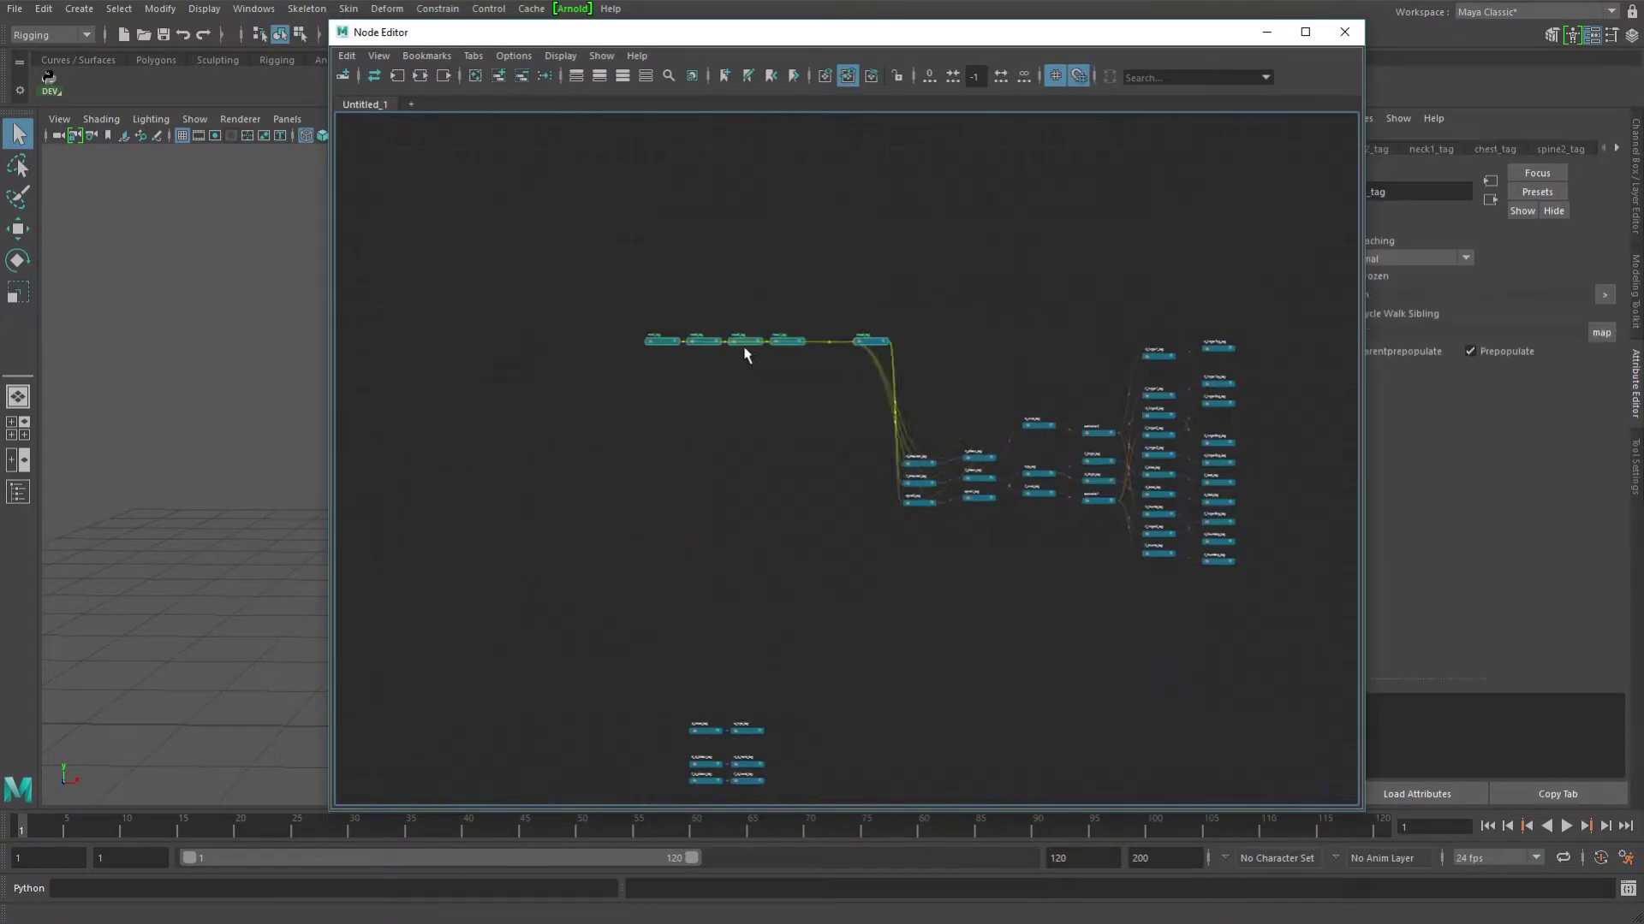
- Expand the chest tag's attributes and lay out the spine, hips and thigh tags as one branch beyond it
{"action": "scroll", "coordinate": [844, 359], "scroll_direction": "up", "scroll_amount": 8}
{"action": "left_click", "coordinate": [616, 280]}
{"action": "key", "text": "3"}
{"action": "left_click_drag", "start_coordinate": [923, 664], "coordinate": [927, 215]}
{"action": "middle_click_drag", "start_coordinate": [1027, 343], "coordinate": [625, 370], "text": "alt"}
{"action": "left_click_drag", "start_coordinate": [717, 675], "coordinate": [693, 209]}
{"action": "left_click_drag", "start_coordinate": [910, 595], "coordinate": [900, 198]}
{"action": "middle_click_drag", "start_coordinate": [984, 299], "coordinate": [683, 413], "text": "alt"}
{"action": "left_click_drag", "start_coordinate": [800, 670], "coordinate": [788, 422]}
{"action": "middle_click_drag", "start_coordinate": [642, 411], "coordinate": [1120, 435], "text": "alt"}
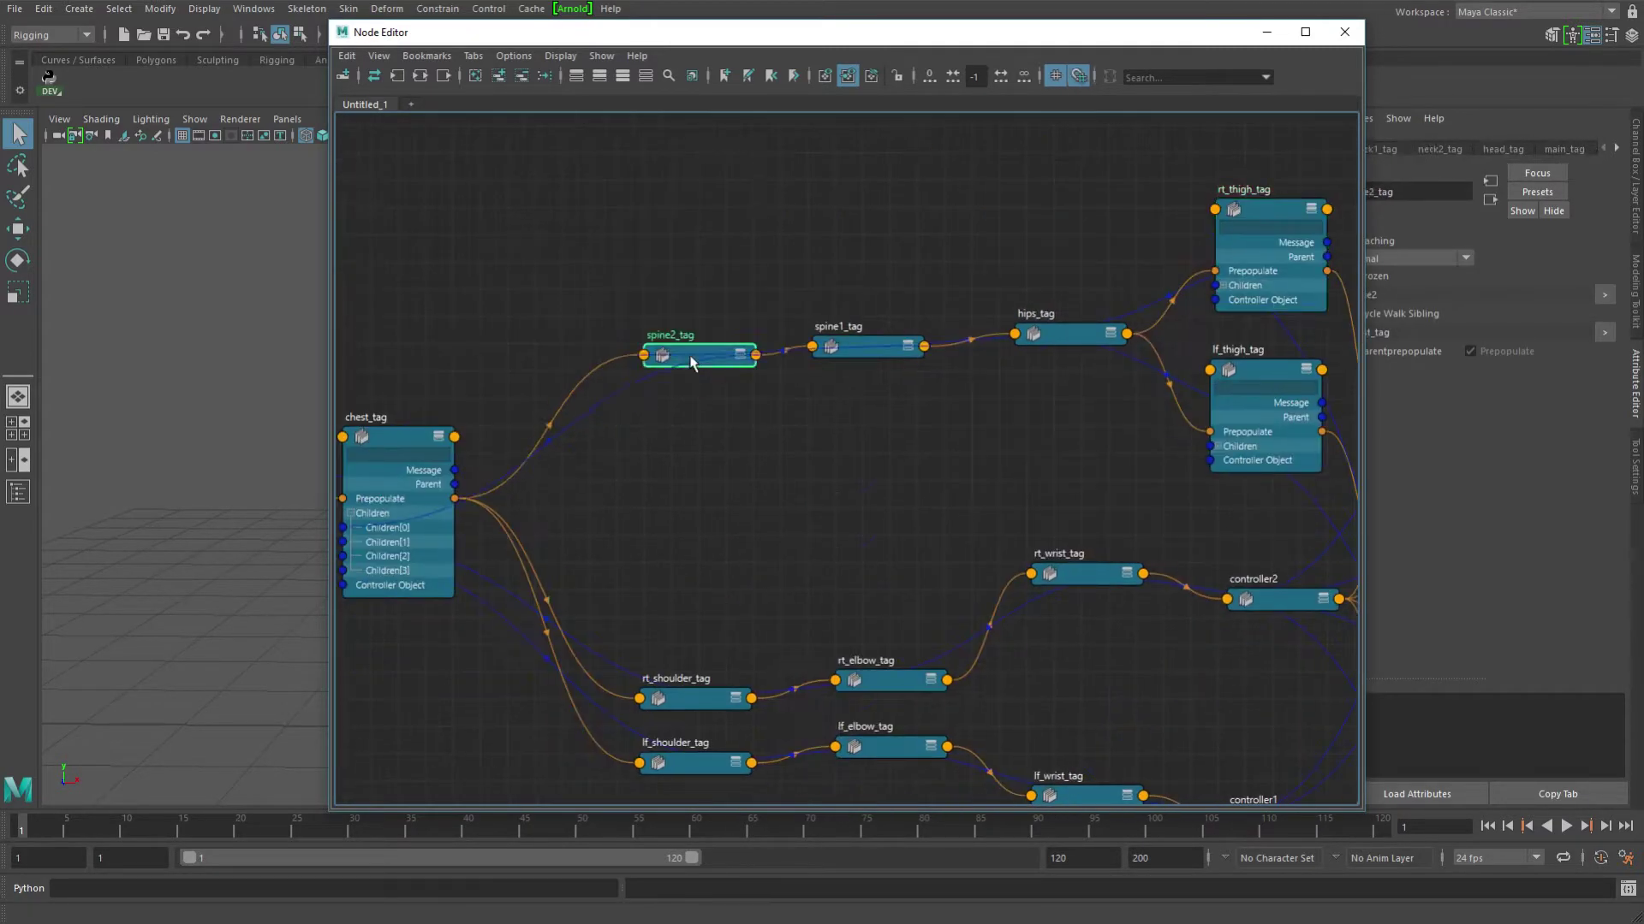
{"action": "left_click_drag", "start_coordinate": [1071, 334], "coordinate": [974, 355]}
- Arrange the shoulder, elbow, wrist and finger group controller tags in two straight rows, one per arm
{"action": "scroll", "coordinate": [741, 366], "scroll_direction": "down", "scroll_amount": 2}
{"action": "left_click_drag", "start_coordinate": [724, 502], "coordinate": [730, 568]}
{"action": "left_click_drag", "start_coordinate": [862, 453], "coordinate": [818, 594]}
{"action": "left_click_drag", "start_coordinate": [1013, 491], "coordinate": [924, 594]}
{"action": "left_click_drag", "start_coordinate": [1148, 522], "coordinate": [1096, 605]}
{"action": "left_click_drag", "start_coordinate": [1193, 349], "coordinate": [1142, 480]}
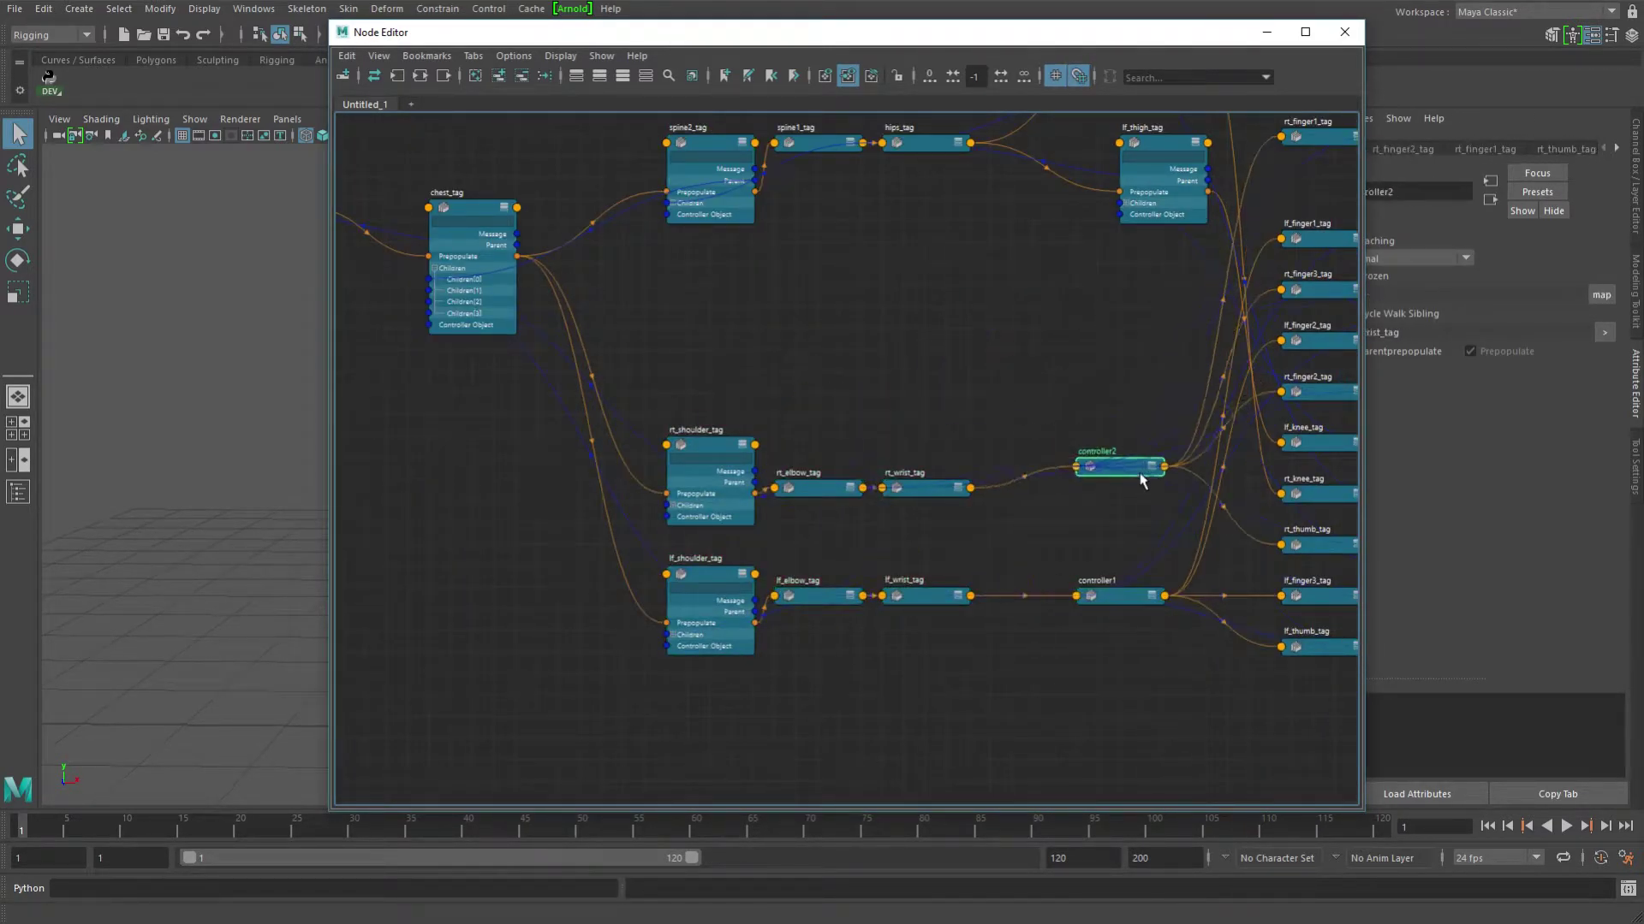
{"action": "middle_click_drag", "start_coordinate": [1070, 514], "coordinate": [953, 371], "text": "alt"}
{"action": "left_click_drag", "start_coordinate": [1070, 548], "coordinate": [604, 572]}
- Sort the finger, thumb and fingertip tags into neat stacks beside each hand's group controller
{"action": "scroll", "coordinate": [1075, 513], "scroll_direction": "up", "scroll_amount": 3}
{"action": "left_click_drag", "start_coordinate": [899, 322], "coordinate": [899, 685]}
{"action": "left_click_drag", "start_coordinate": [1126, 279], "coordinate": [1139, 492]}
{"action": "middle_click_drag", "start_coordinate": [1027, 386], "coordinate": [1027, 685], "text": "alt"}
{"action": "left_click_drag", "start_coordinate": [916, 257], "coordinate": [917, 587]}
{"action": "left_click_drag", "start_coordinate": [914, 422], "coordinate": [908, 504]}
{"action": "left_click_drag", "start_coordinate": [1143, 446], "coordinate": [1046, 471]}
{"action": "left_click_drag", "start_coordinate": [908, 504], "coordinate": [873, 444]}
{"action": "left_click_drag", "start_coordinate": [1109, 693], "coordinate": [1029, 570]}
{"action": "middle_click_drag", "start_coordinate": [921, 191], "coordinate": [953, 576], "text": "alt"}
{"action": "left_click_drag", "start_coordinate": [953, 576], "coordinate": [879, 649]}
{"action": "left_click_drag", "start_coordinate": [1176, 673], "coordinate": [1034, 642]}
{"action": "left_click_drag", "start_coordinate": [966, 257], "coordinate": [888, 430]}
{"action": "left_click_drag", "start_coordinate": [1186, 287], "coordinate": [1043, 430]}
{"action": "left_click_drag", "start_coordinate": [1174, 331], "coordinate": [1027, 484]}
{"action": "left_click_drag", "start_coordinate": [946, 216], "coordinate": [867, 475]}
{"action": "left_click_drag", "start_coordinate": [766, 419], "coordinate": [983, 660]}
- Place the knee and foot tags in line with their matching right and left thigh tags
{"action": "middle_click_drag", "start_coordinate": [959, 299], "coordinate": [1018, 676], "text": "alt"}
{"action": "left_click_drag", "start_coordinate": [993, 470], "coordinate": [955, 269]}
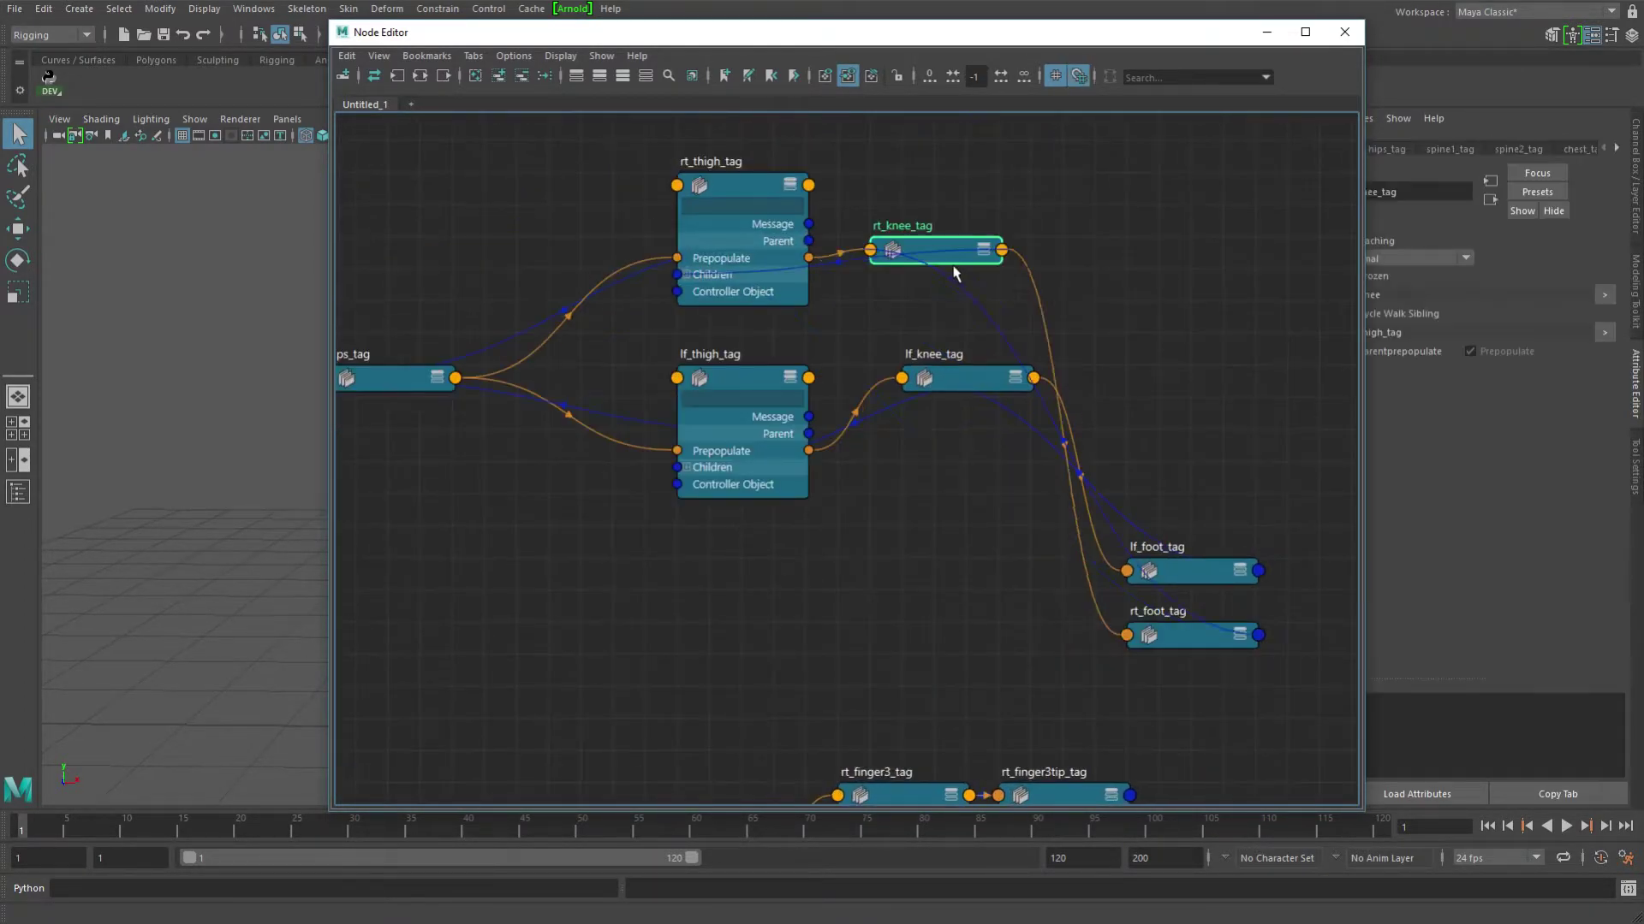
{"action": "left_click_drag", "start_coordinate": [1211, 643], "coordinate": [1083, 260]}
{"action": "left_click", "coordinate": [1151, 369]}
- Select the spine, leg and arm branches together and space them farther away from the chest tag
{"action": "scroll", "coordinate": [1151, 370], "scroll_direction": "down", "scroll_amount": 5}
{"action": "middle_click_drag", "start_coordinate": [730, 564], "coordinate": [973, 436], "text": "alt"}
{"action": "scroll", "coordinate": [856, 342], "scroll_direction": "down", "scroll_amount": 3}
{"action": "left_click_drag", "start_coordinate": [715, 137], "coordinate": [1224, 650]}
{"action": "left_click_drag", "start_coordinate": [785, 444], "coordinate": [958, 433]}
{"action": "middle_click_drag", "start_coordinate": [1055, 366], "coordinate": [873, 384], "text": "alt"}
{"action": "left_click", "coordinate": [873, 385]}
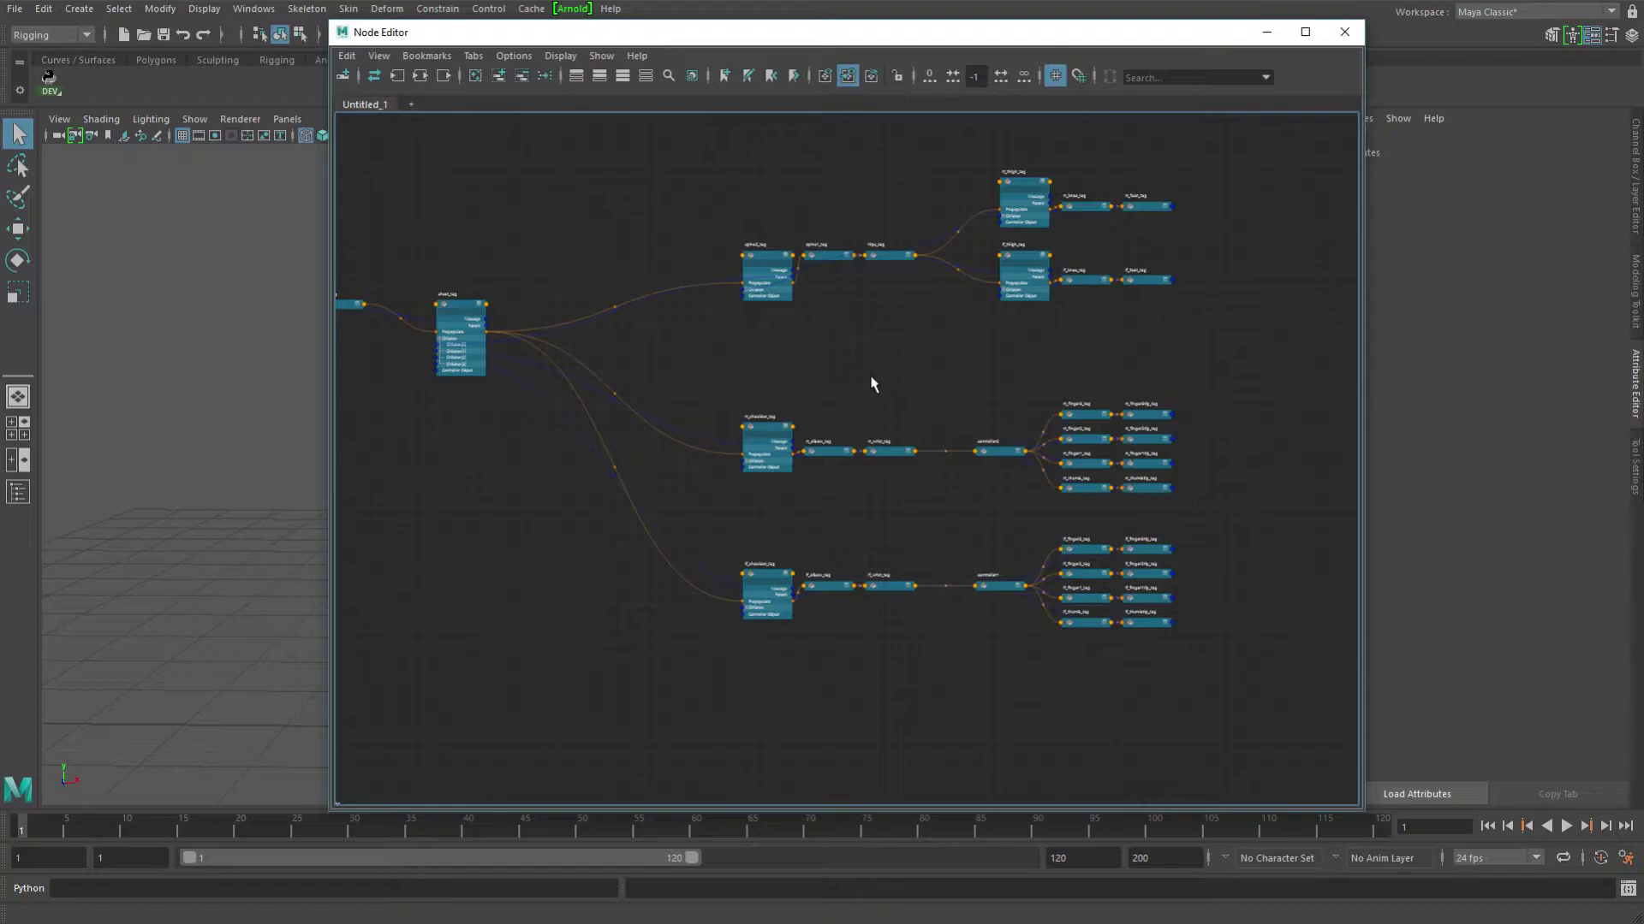
{"action": "scroll", "coordinate": [754, 378], "scroll_direction": "up", "scroll_amount": 4}
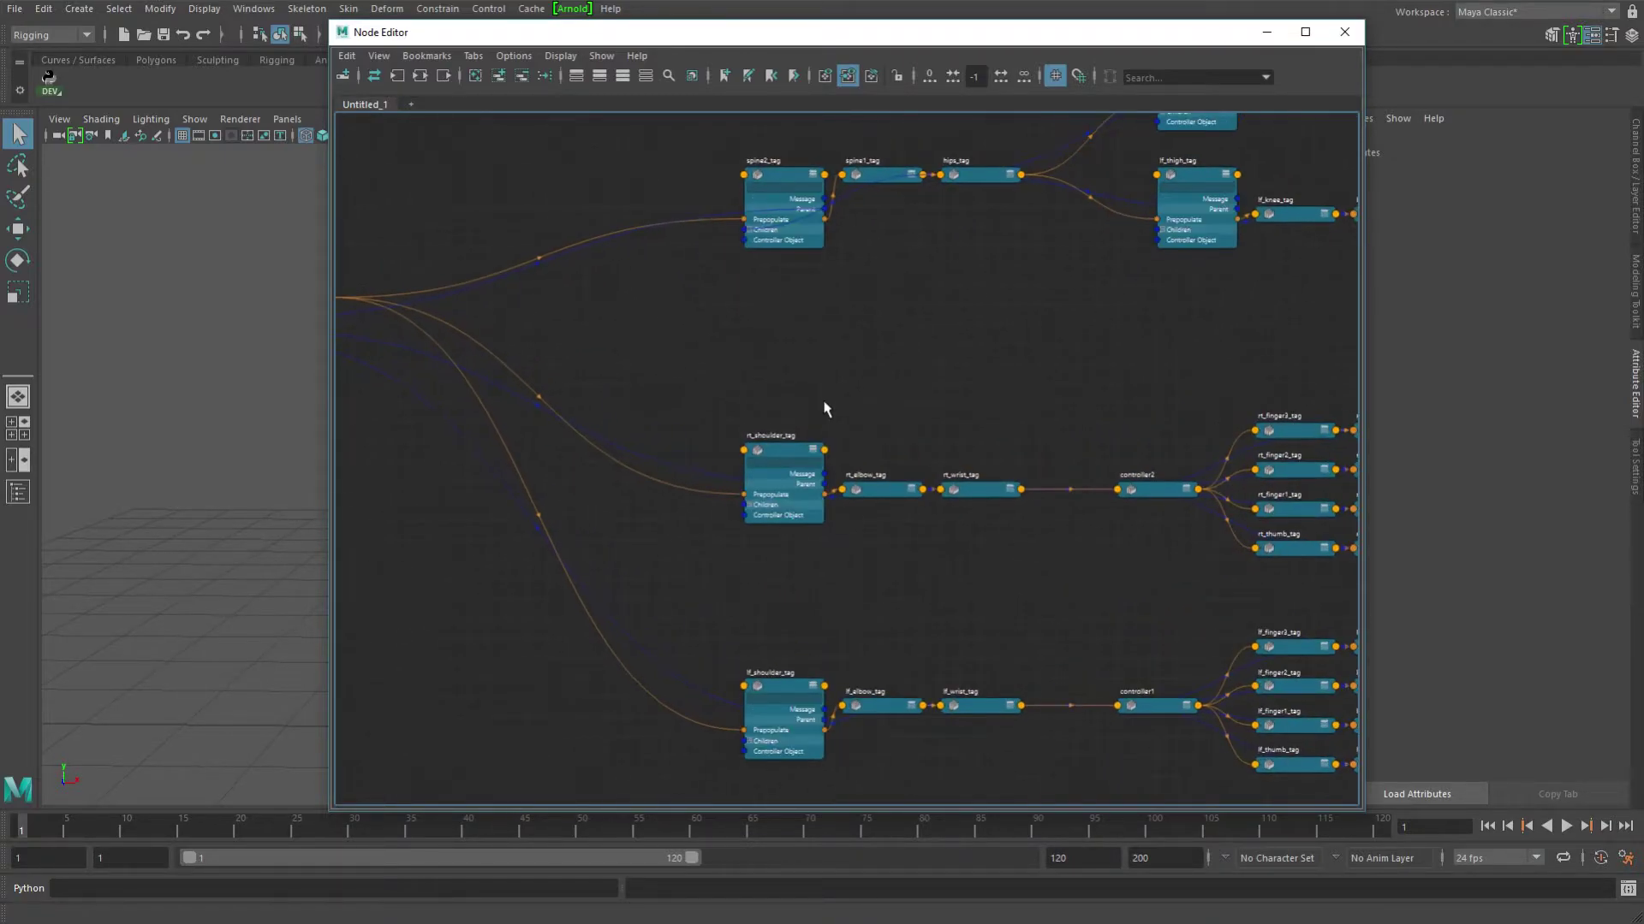
{"action": "middle_click_drag", "start_coordinate": [701, 392], "coordinate": [892, 380], "text": "alt"}
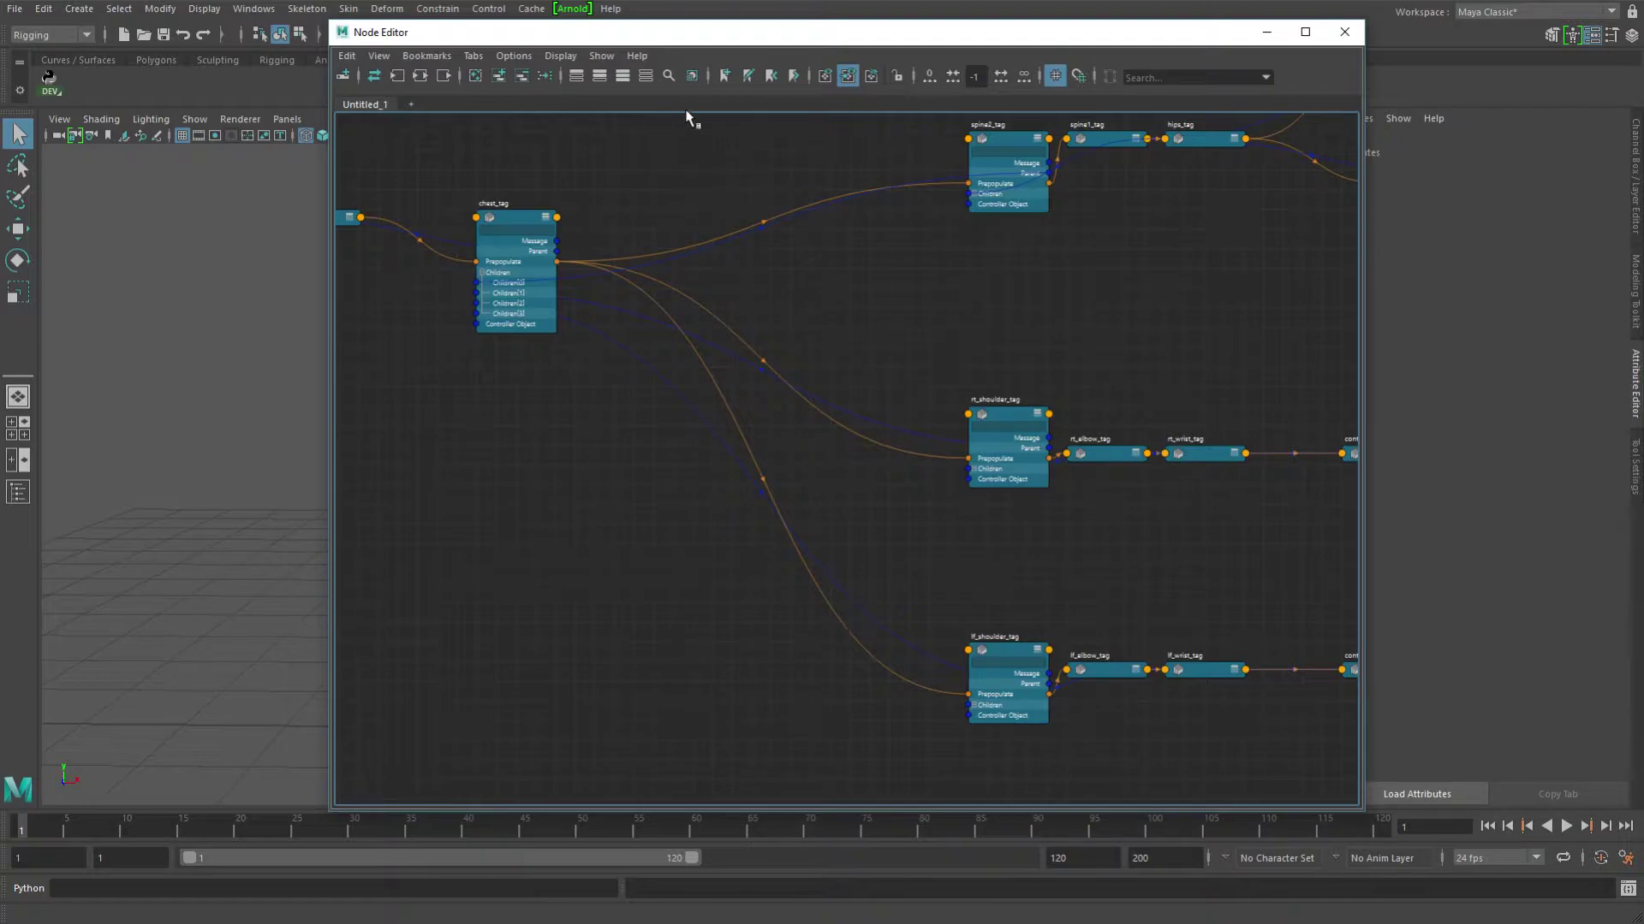
- Move the Node Editor aside and test pick-walking up and down from the left wrist control
{"action": "middle_click_drag", "start_coordinate": [1190, 345], "coordinate": [614, 299], "text": "alt"}
{"action": "left_click_drag", "start_coordinate": [683, 34], "coordinate": [1643, 63]}
{"action": "scroll", "coordinate": [843, 443], "scroll_direction": "down", "scroll_amount": 3}
{"action": "middle_click_drag", "start_coordinate": [848, 452], "coordinate": [668, 439], "text": "alt"}
{"action": "left_click", "coordinate": [837, 424]}
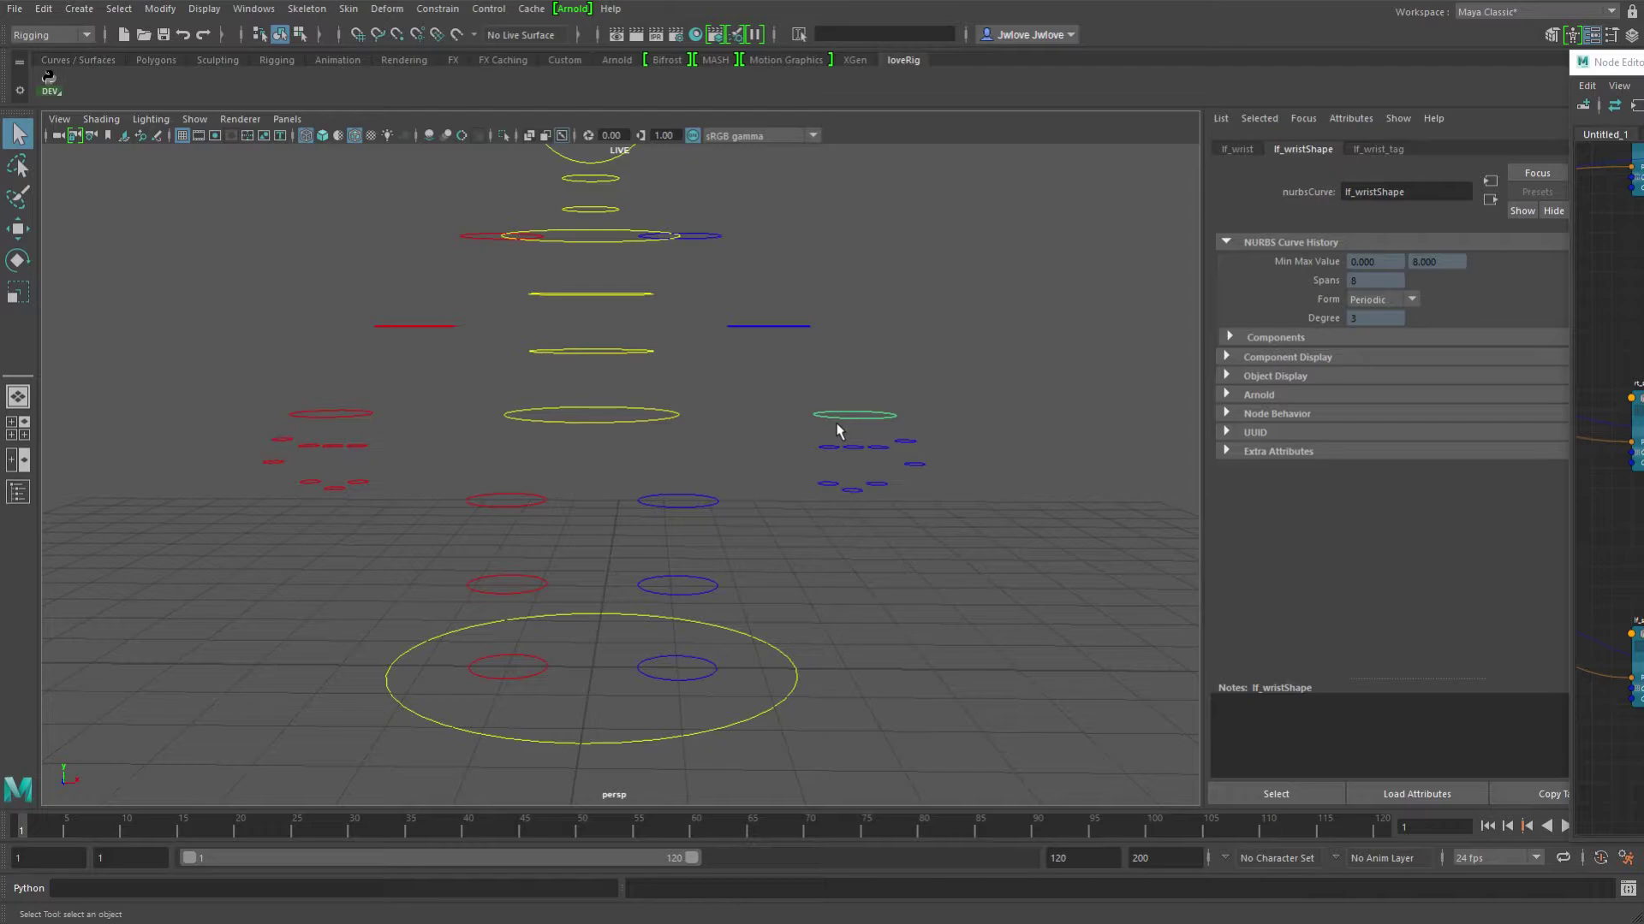
{"action": "key", "text": "Up"}
{"action": "key", "text": "Down"}
{"action": "key", "text": "Up"}
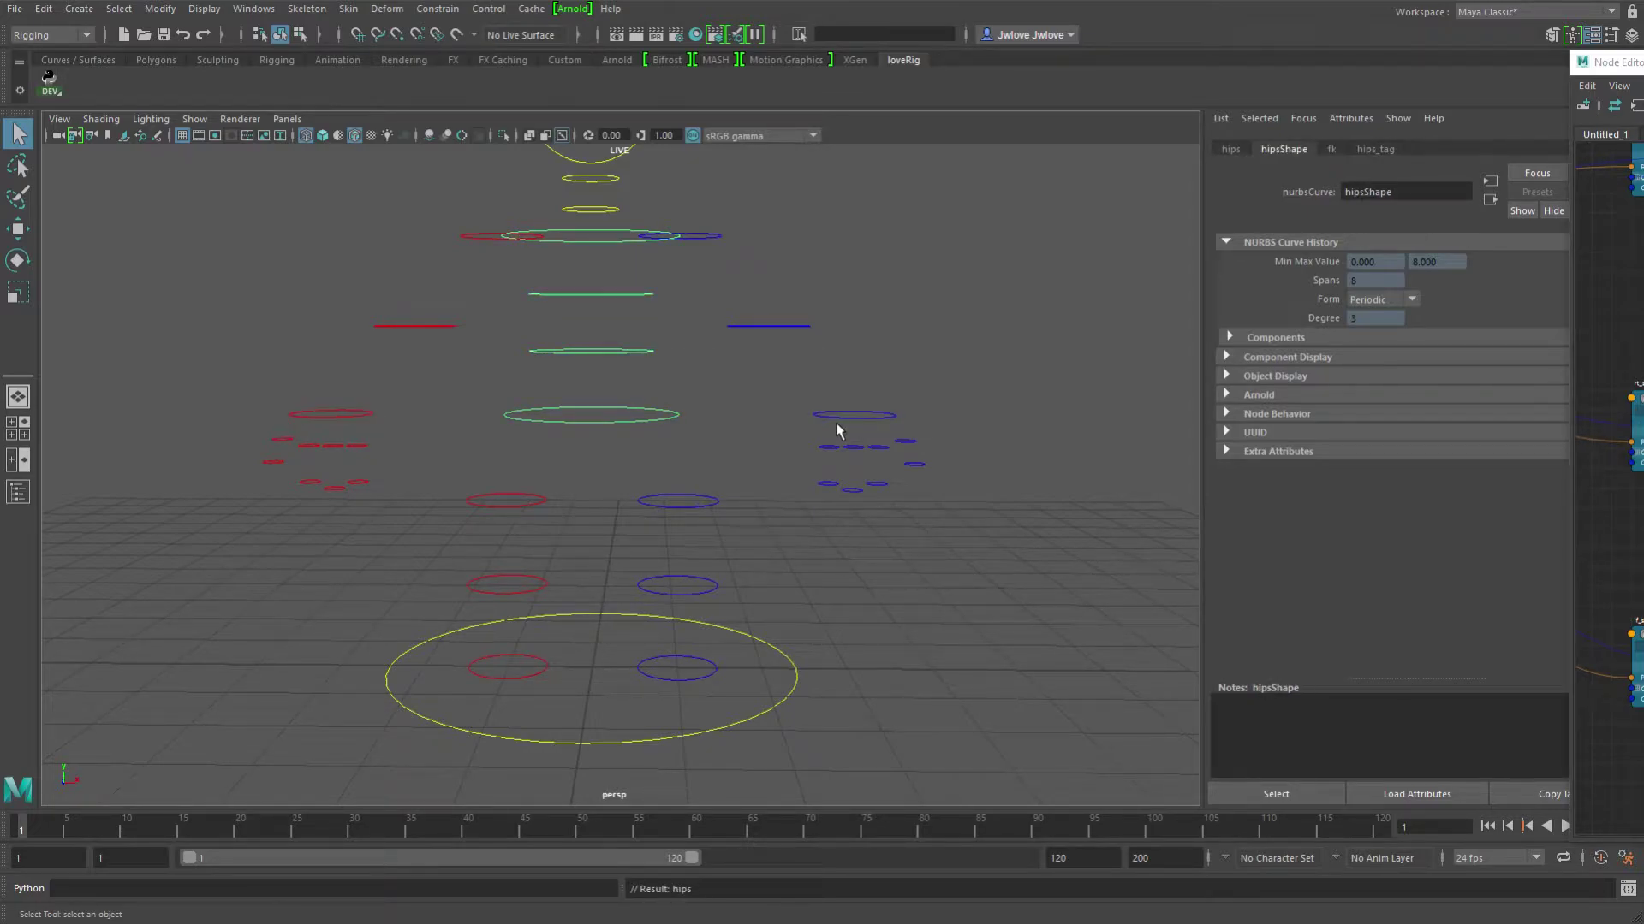
{"action": "key", "text": "Down"}
{"action": "key", "text": "Down"}
- Test pick-walking sideways repeatedly through the left finger and thumb controls
{"action": "key", "text": "Right"}
{"action": "key", "text": "Right"}
{"action": "key", "text": "Right"}
{"action": "key", "text": "Right"}
{"action": "key", "text": "Right"}
{"action": "key", "text": "Right"}
{"action": "key", "text": "Right"}
{"action": "key", "text": "Right"}
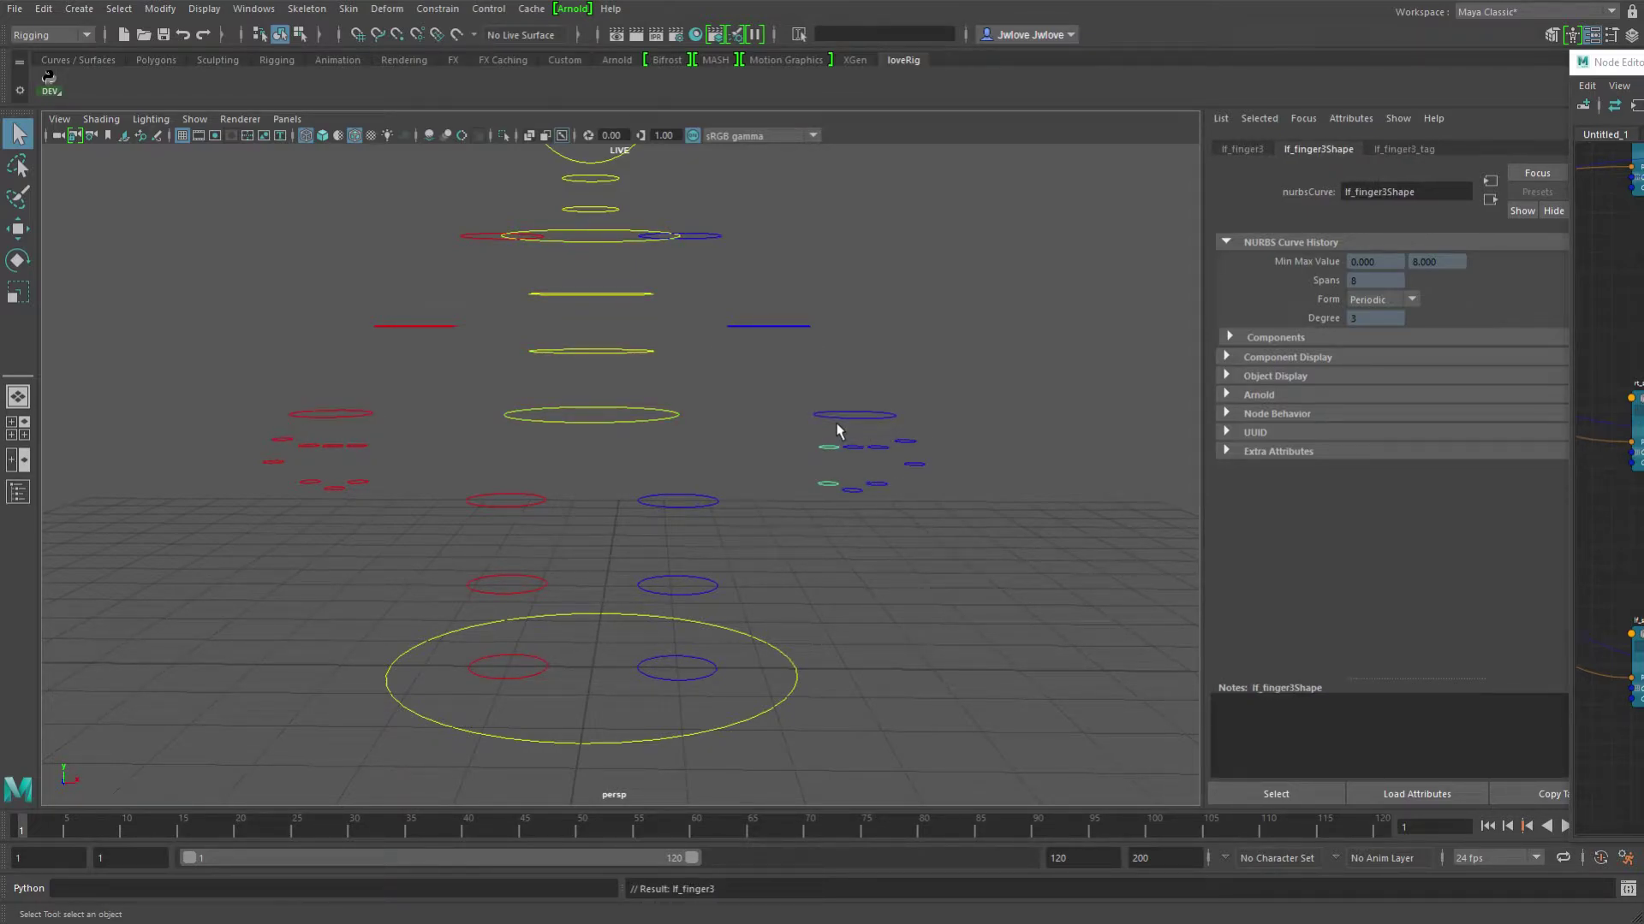
- Pick-walk up from the left fingers and test sideways walking in both directions across the limb controls
{"action": "key", "text": "Up"}
{"action": "key", "text": "Right"}
{"action": "key", "text": "Down"}
{"action": "key", "text": "Right"}
{"action": "key", "text": "Right"}
{"action": "key", "text": "Left"}
{"action": "key", "text": "Left"}
{"action": "key", "text": "Left"}
{"action": "key", "text": "Up"}
{"action": "key", "text": "Left"}
{"action": "key", "text": "Left"}
{"action": "key", "text": "Left"}
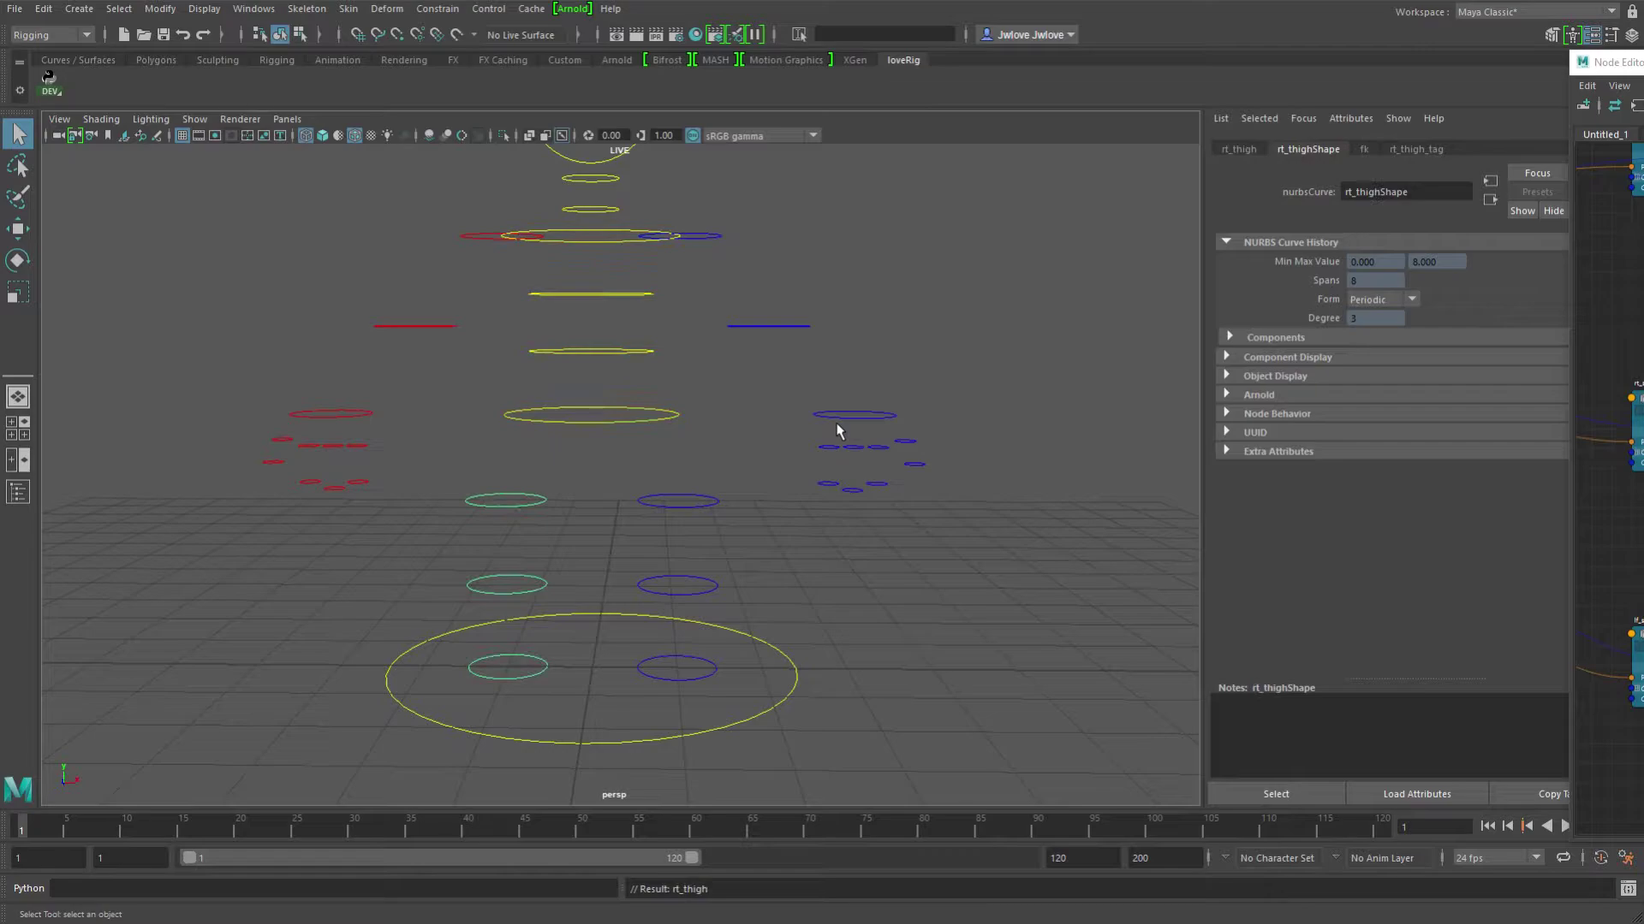
- Test pick-walking back and forth among the right finger controls and view the rig from above
{"action": "key", "text": "Left"}
{"action": "key", "text": "Left"}
{"action": "key", "text": "Left"}
{"action": "key", "text": "Left"}
{"action": "key", "text": "Right"}
{"action": "key", "text": "Right"}
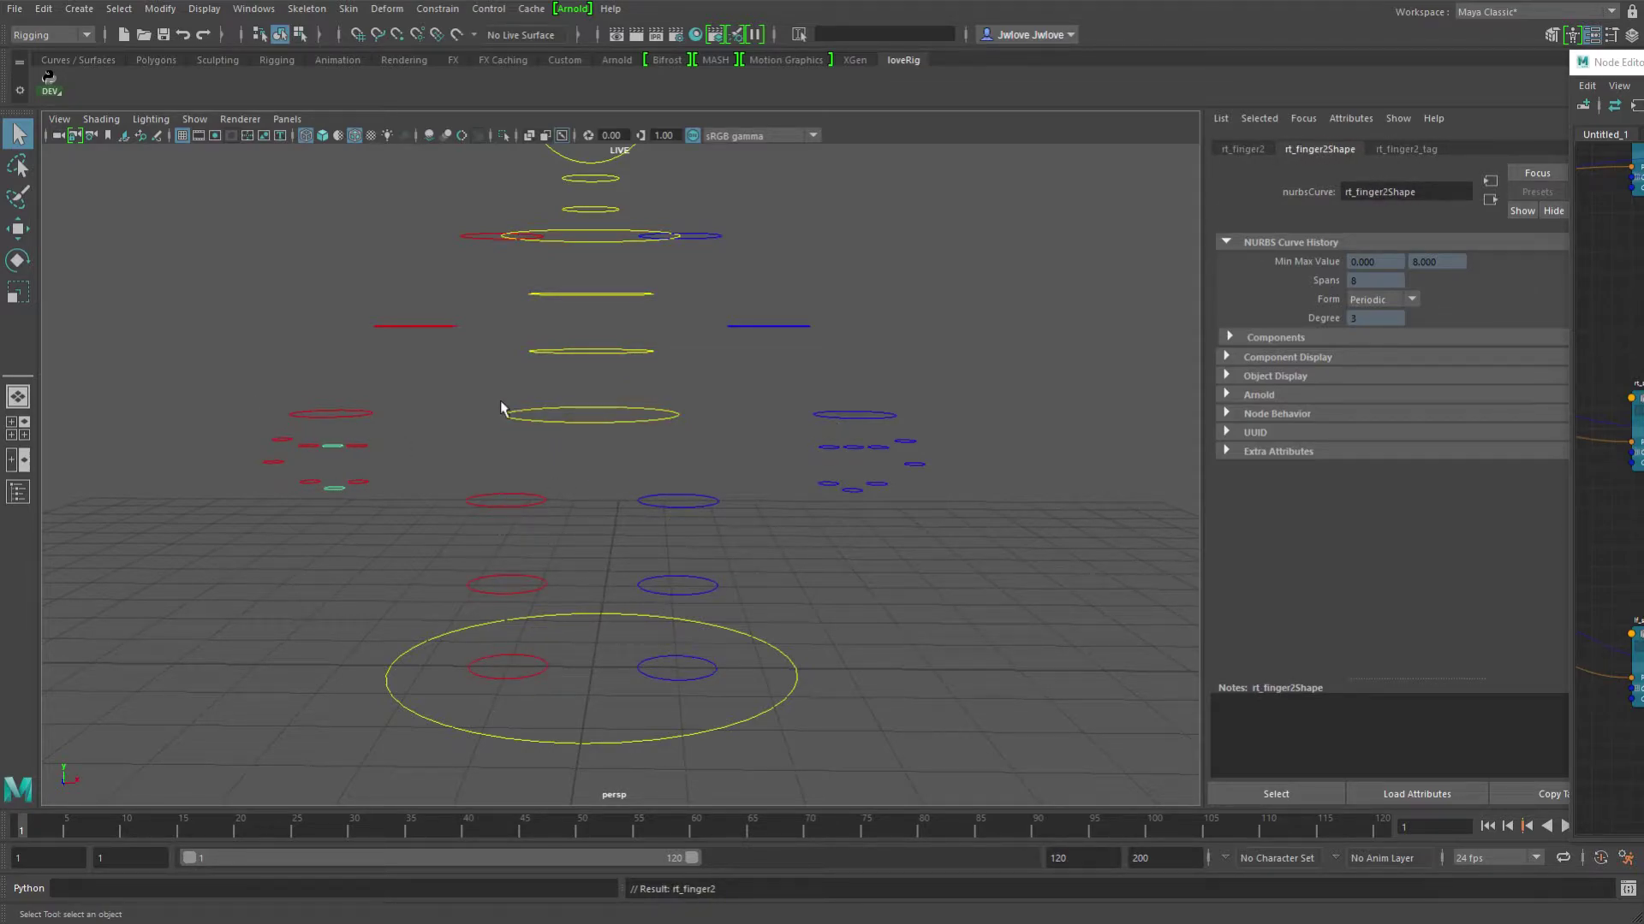
{"action": "left_click_drag", "start_coordinate": [587, 414], "coordinate": [597, 462], "text": "alt"}
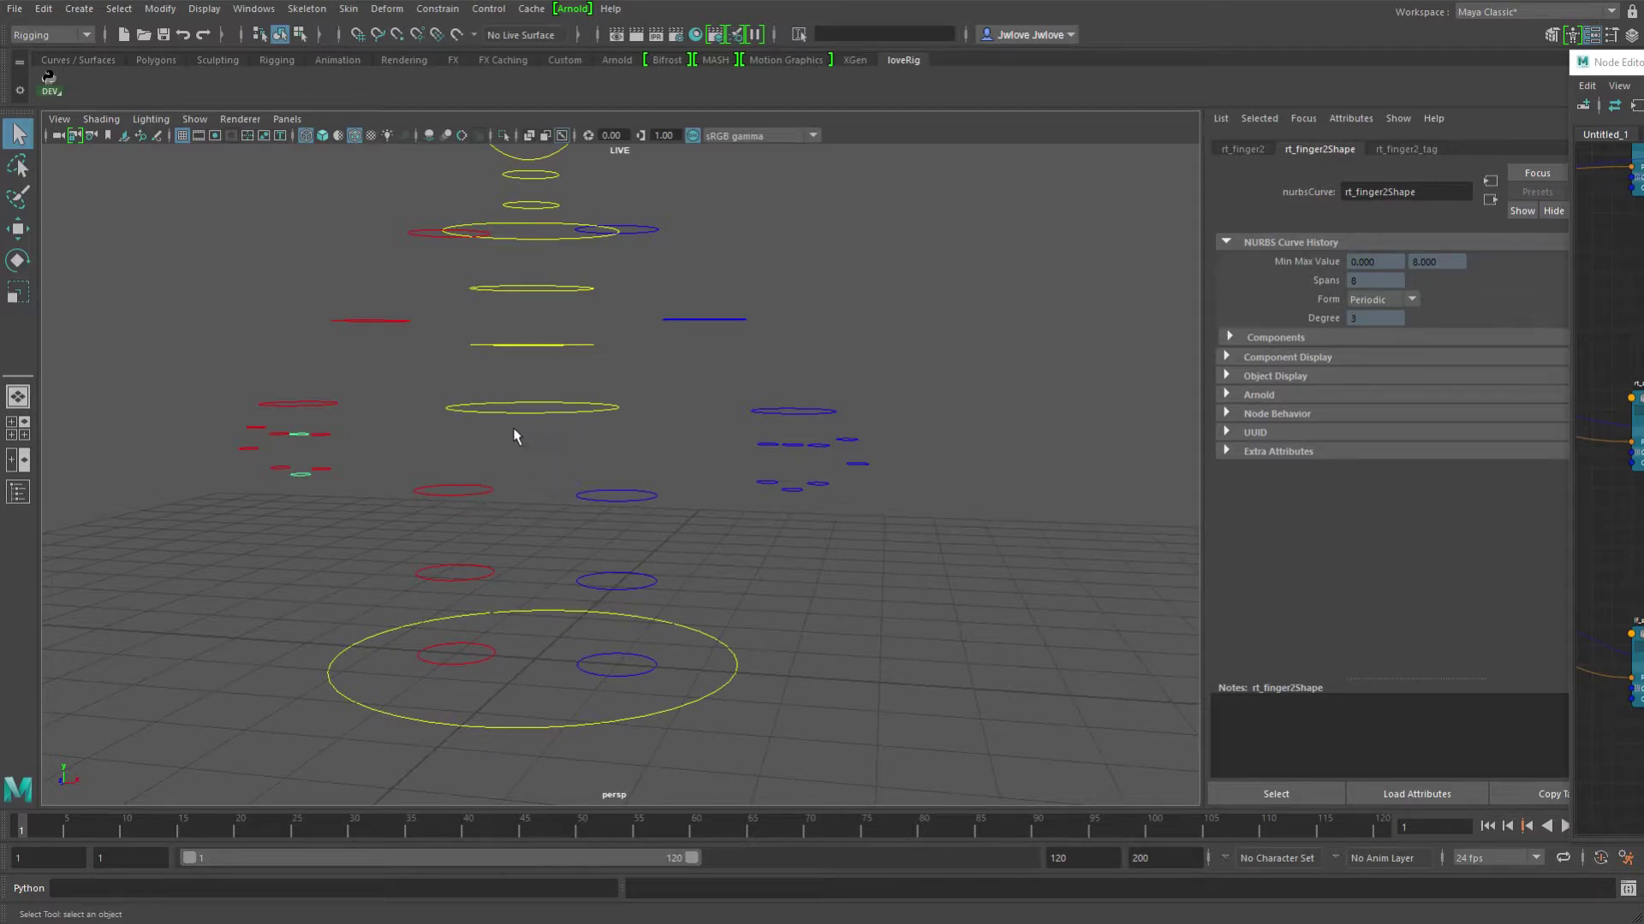
{"action": "key", "text": "f"}
{"action": "left_click_drag", "start_coordinate": [605, 364], "coordinate": [654, 422], "text": "alt"}
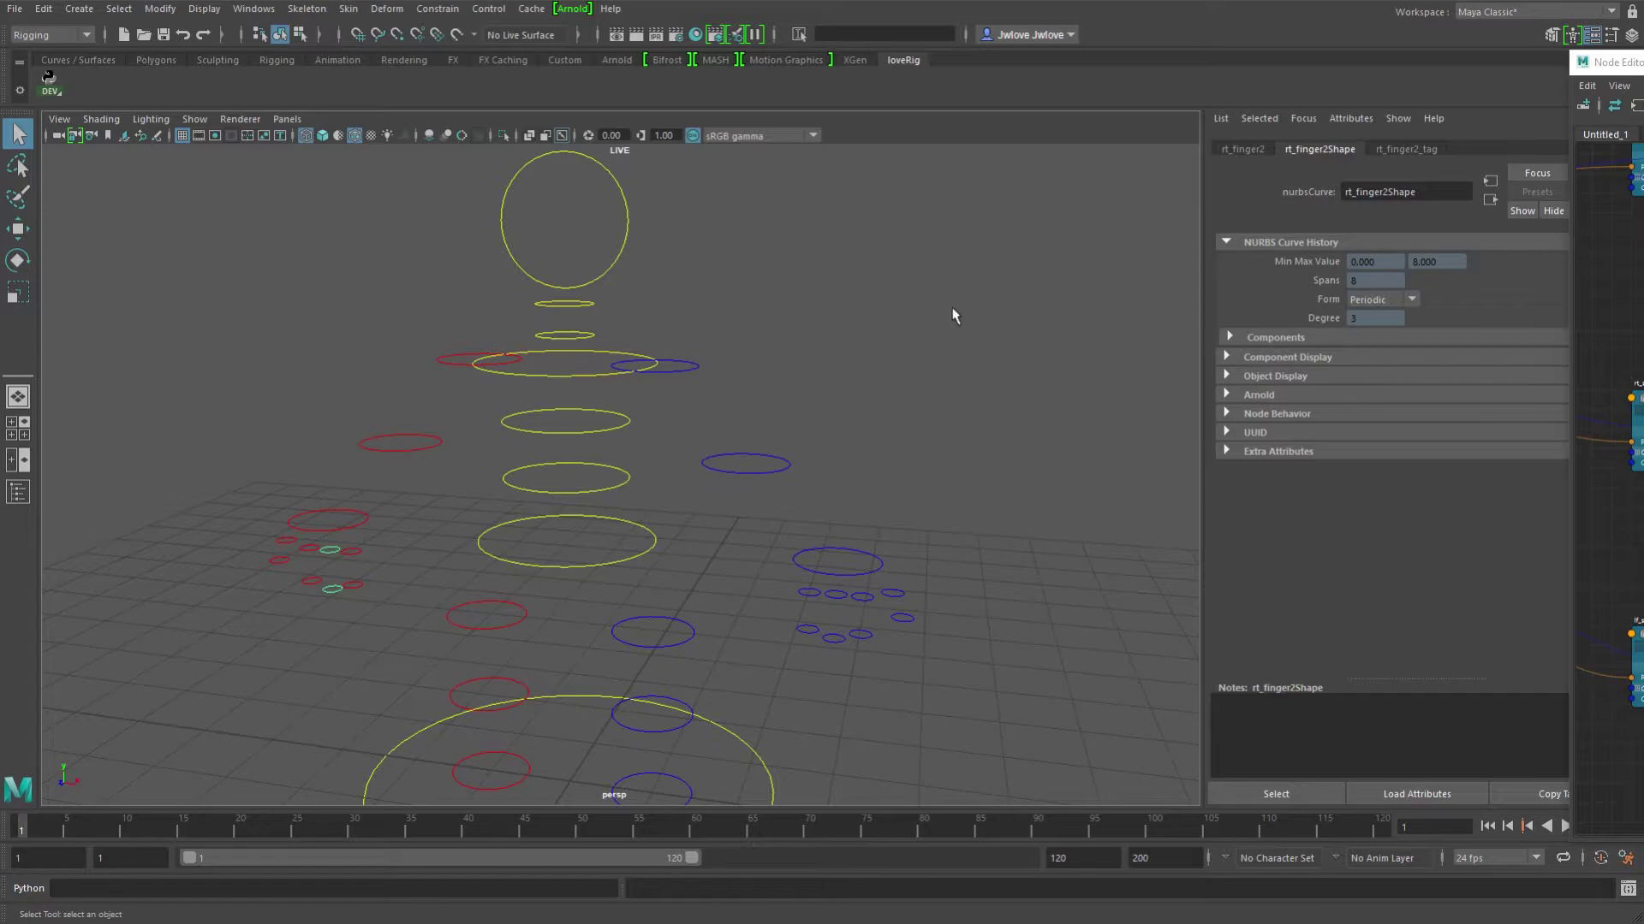
- Bring back the Node Editor and create a controller node between the chest tag and the shoulder tags
{"action": "left_click_drag", "start_coordinate": [1643, 65], "coordinate": [606, 36]}
{"action": "middle_click_drag", "start_coordinate": [664, 451], "coordinate": [1035, 447], "text": "alt"}
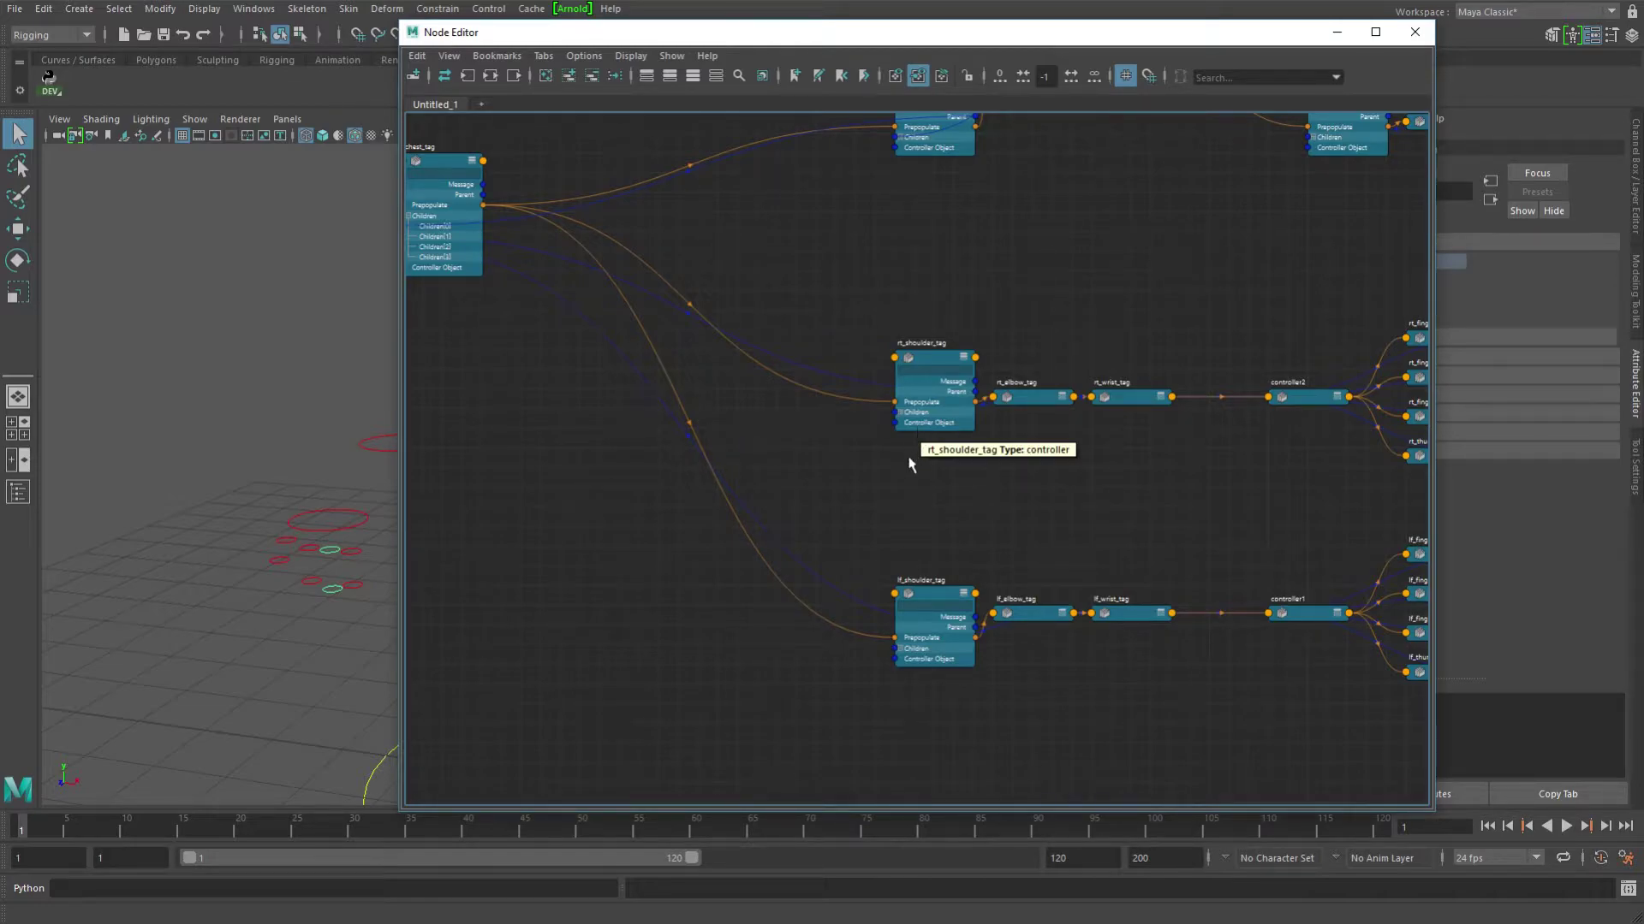
{"action": "scroll", "coordinate": [786, 471], "scroll_direction": "up", "scroll_amount": 1}
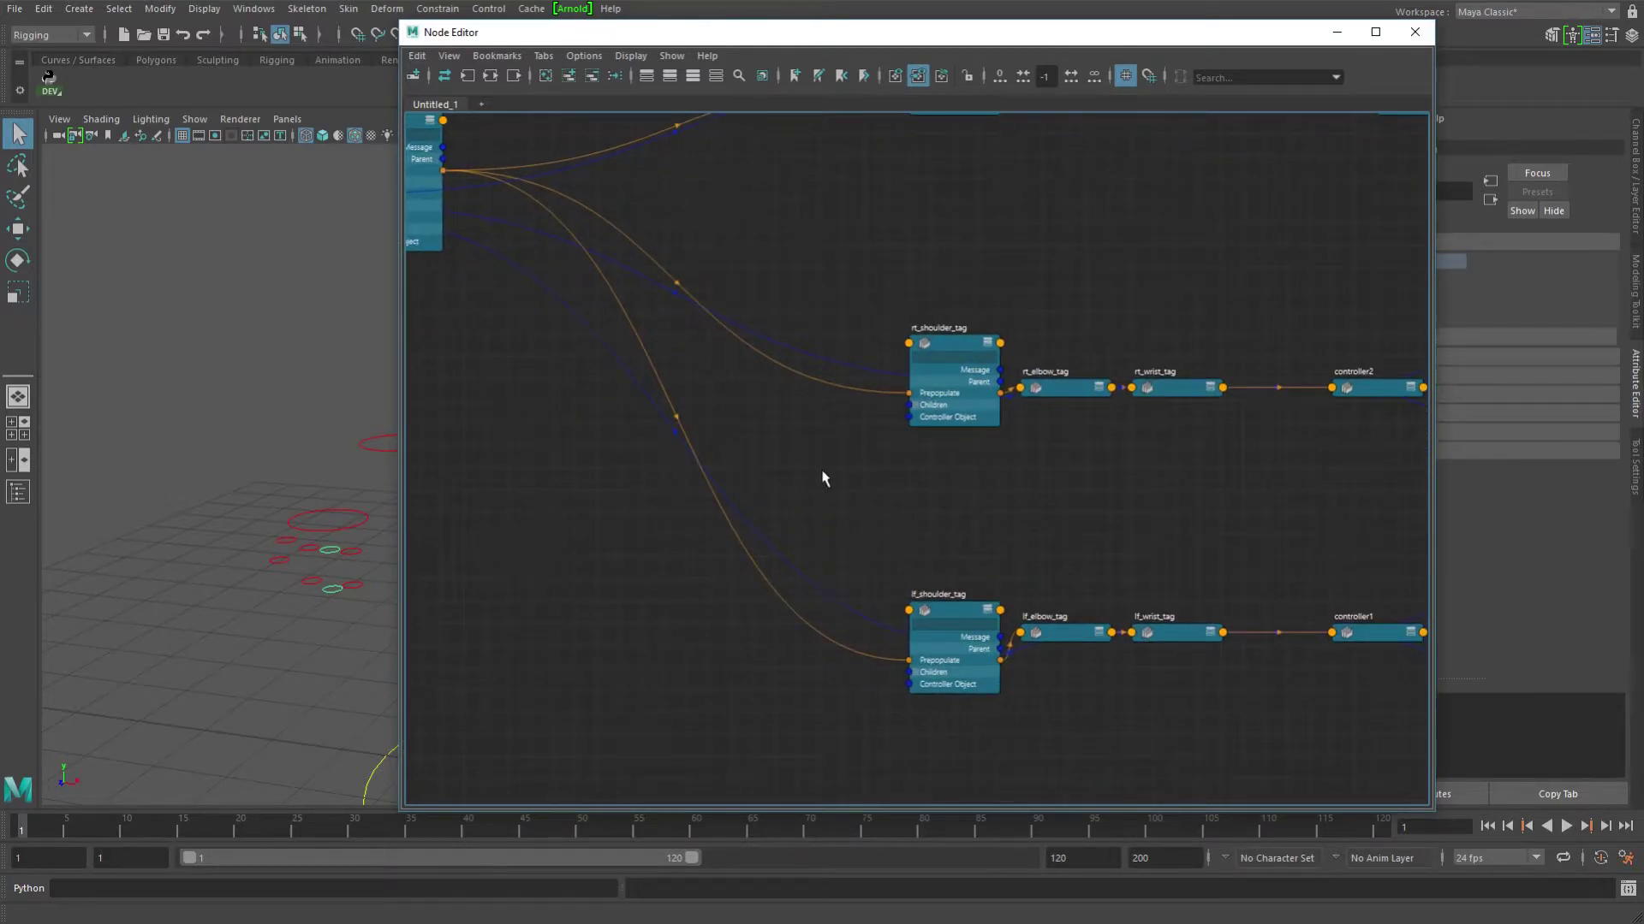
{"action": "scroll", "coordinate": [925, 489], "scroll_direction": "down", "scroll_amount": 1}
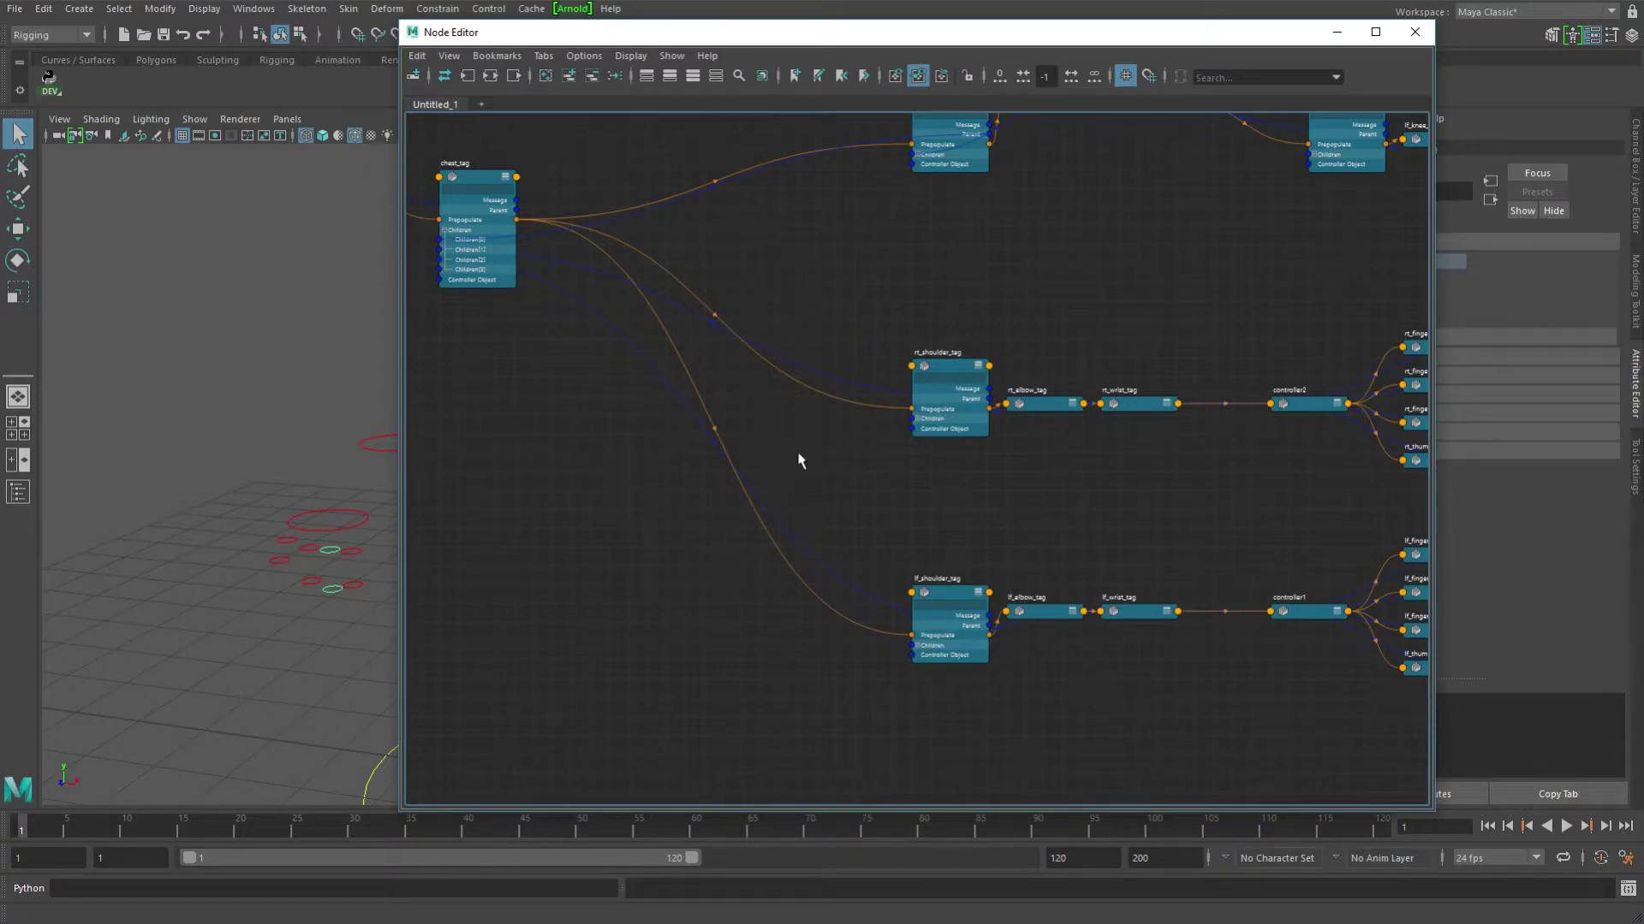
{"action": "key", "text": "Tab"}
{"action": "type", "text": "contro"}
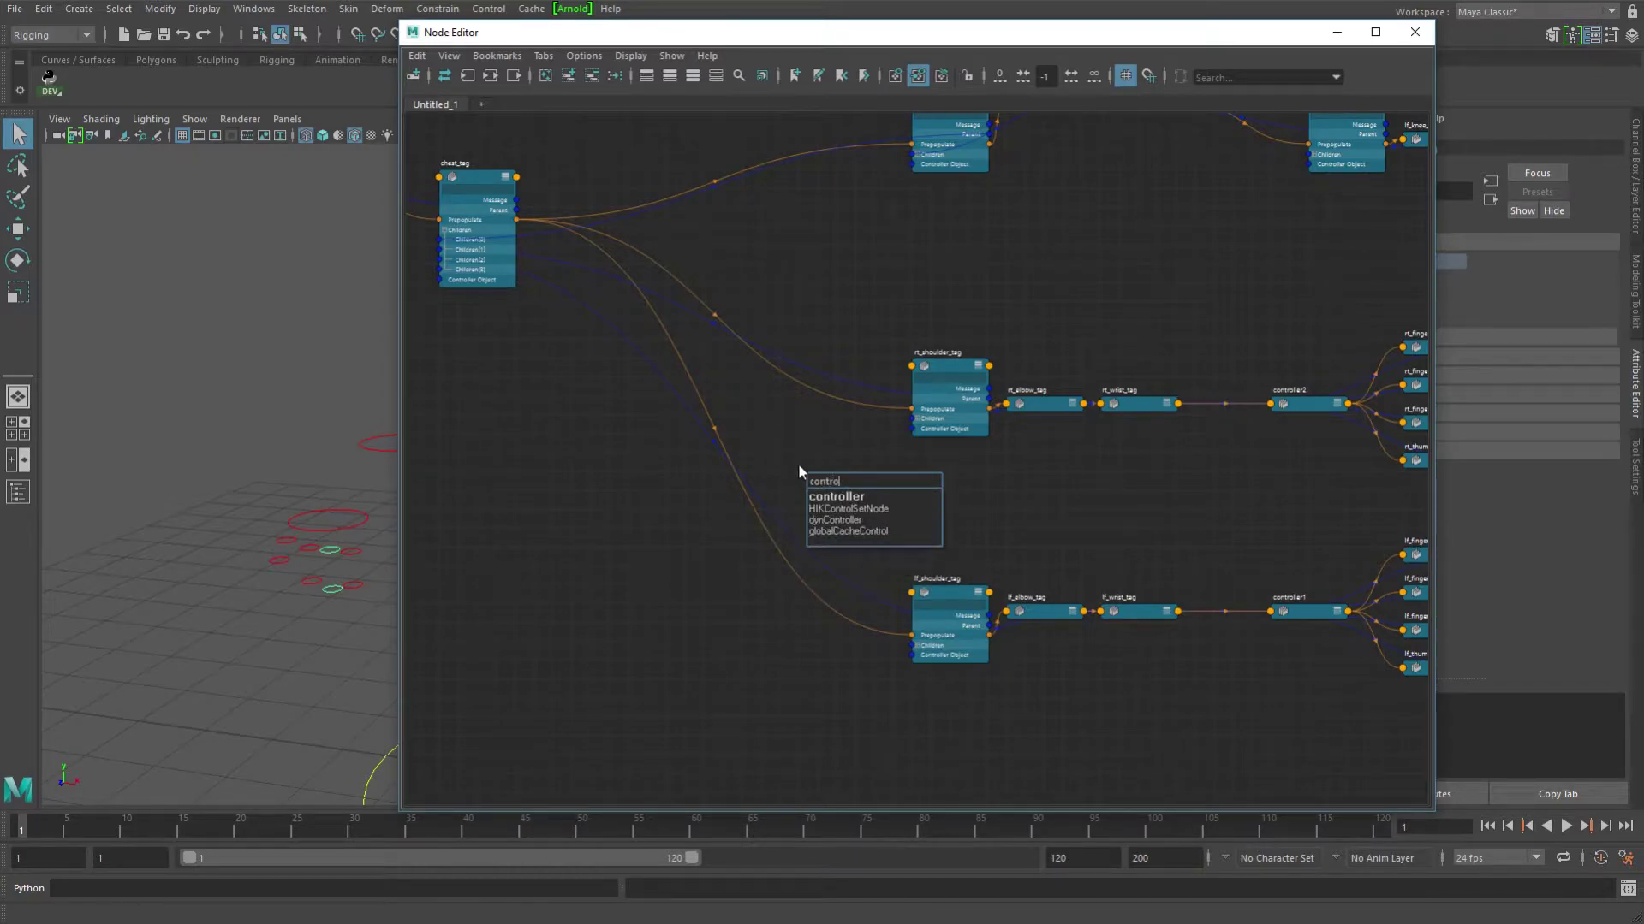
{"action": "key", "text": "Down"}
{"action": "key", "text": "Return"}
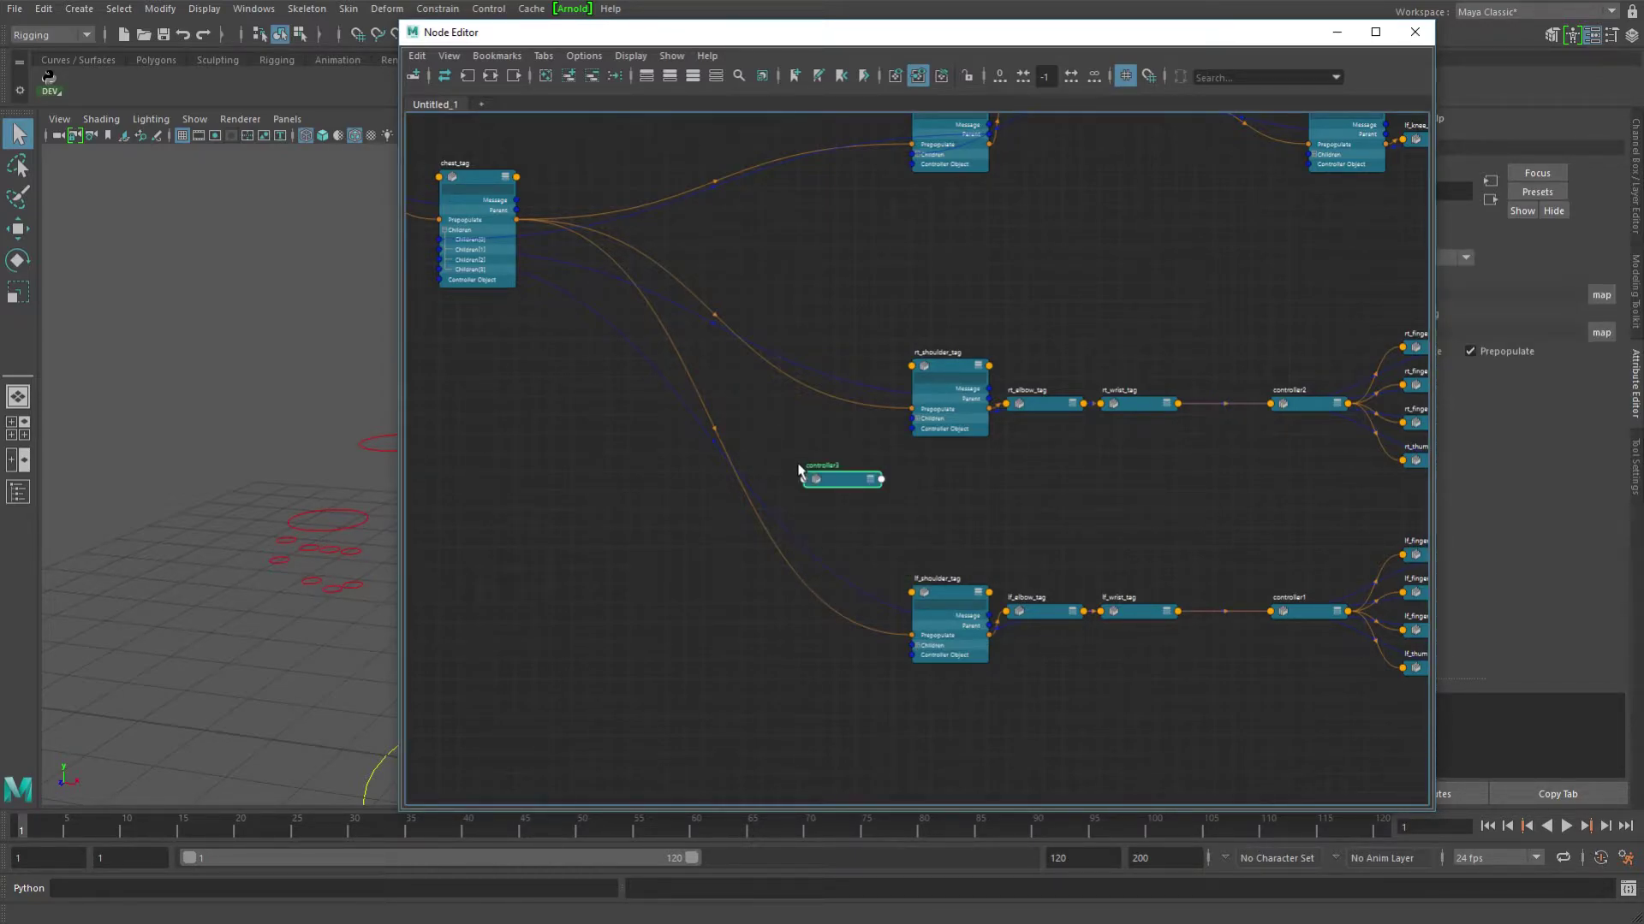
- Show all attributes on the new controller node and place it ahead of the two shoulder tags
{"action": "left_click", "coordinate": [870, 479]}
{"action": "right_click_drag", "start_coordinate": [870, 486], "coordinate": [839, 702]}
{"action": "left_click_drag", "start_coordinate": [844, 481], "coordinate": [780, 390]}
{"action": "mouse_move", "coordinate": [984, 463]}
{"action": "middle_mouse_down", "text": "alt"}
{"action": "mouse_move", "coordinate": [772, 466]}
{"action": "mouse_move", "coordinate": [959, 459]}
{"action": "middle_mouse_up", "text": "alt"}
- Uncover the new controller's settings and enable Cycle Walk Sibling
{"action": "left_click_drag", "start_coordinate": [1054, 34], "coordinate": [899, 36]}
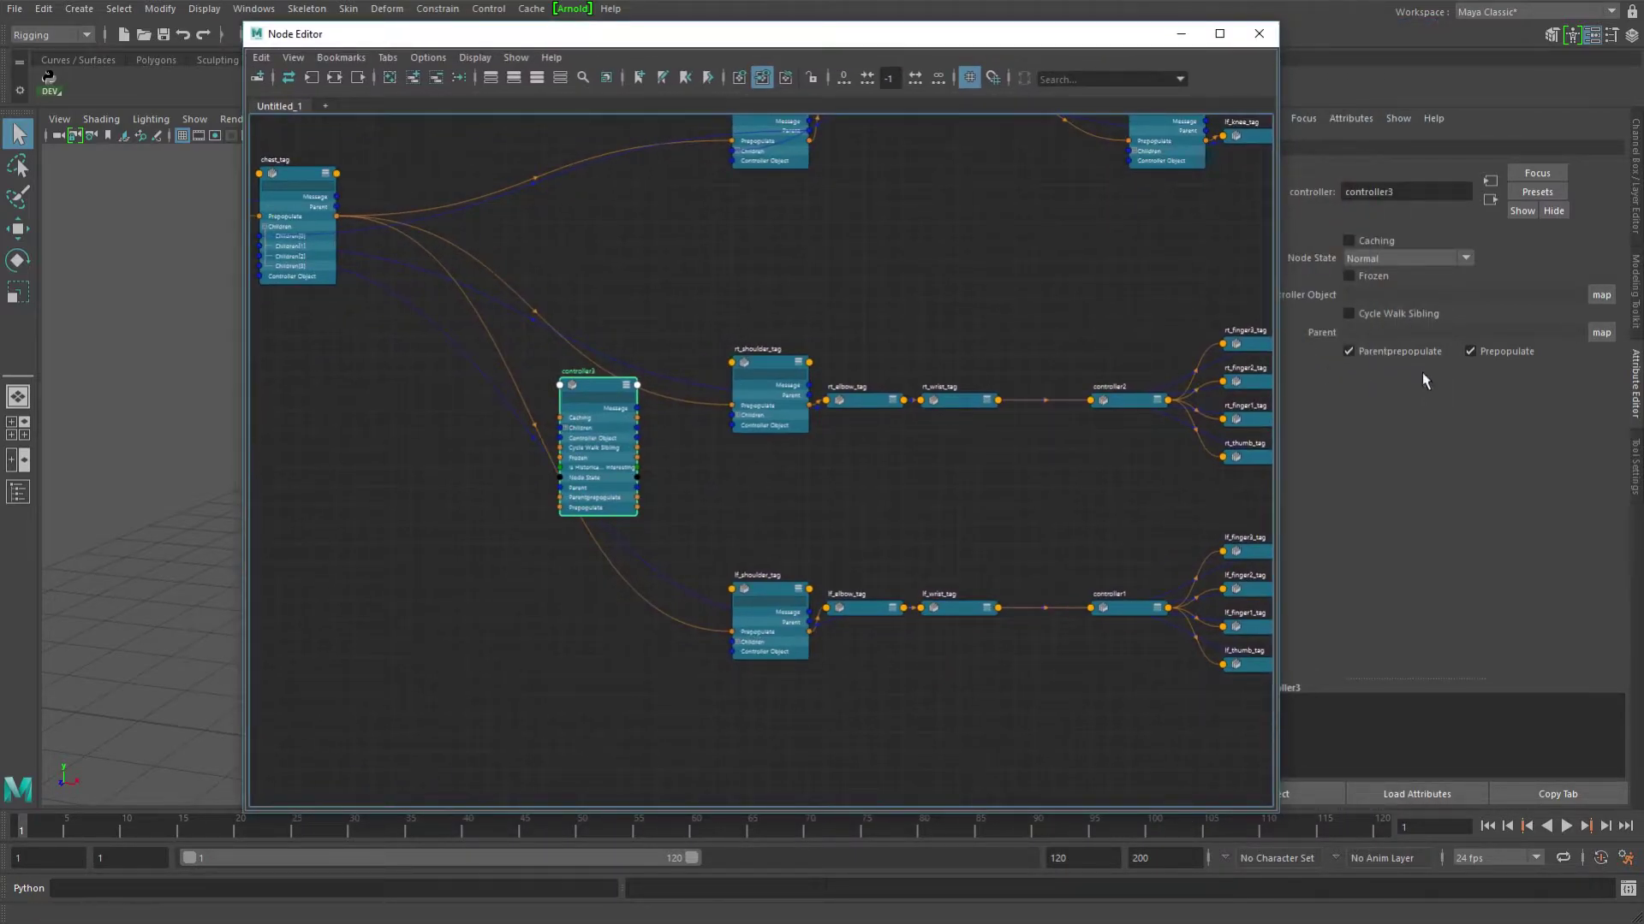
{"action": "left_click", "coordinate": [1349, 314]}
{"action": "left_click", "coordinate": [639, 346]}
- Connect the Parent attributes of rt_shoulder_tag and lf_shoulder_tag to the new controller's Children inputs
{"action": "right_click_drag", "start_coordinate": [636, 346], "coordinate": [788, 364], "text": "alt"}
{"action": "middle_click_drag", "start_coordinate": [648, 330], "coordinate": [788, 310], "text": "alt"}
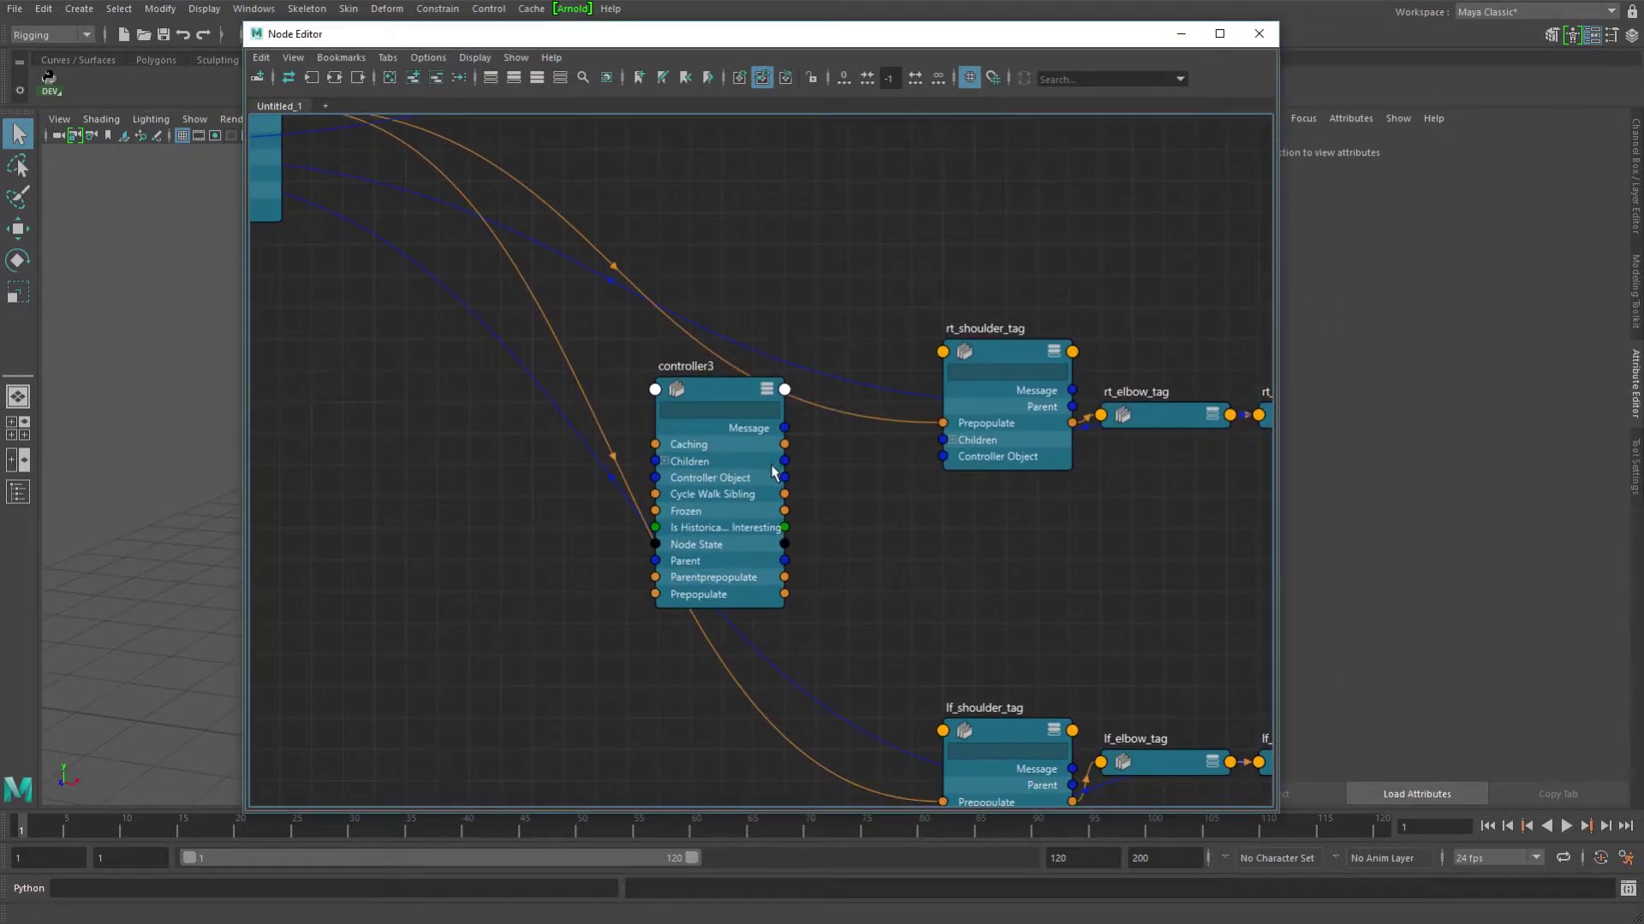
{"action": "middle_click_drag", "start_coordinate": [891, 551], "coordinate": [968, 536], "text": "alt"}
{"action": "left_click", "coordinate": [669, 376]}
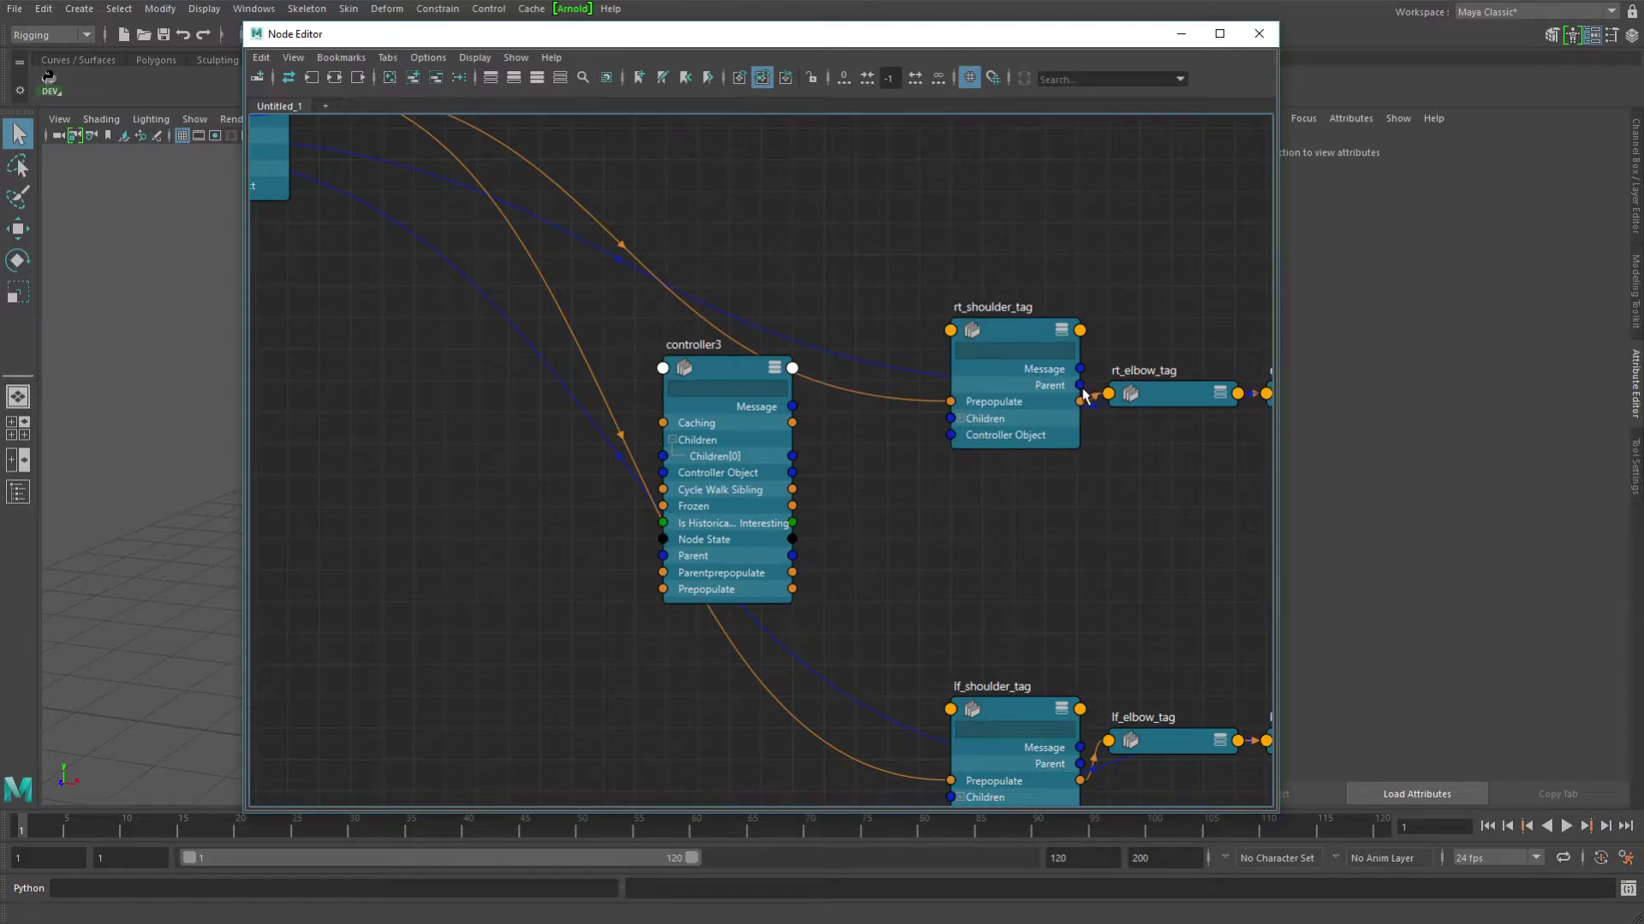
{"action": "left_click_drag", "start_coordinate": [1080, 385], "coordinate": [699, 455]}
{"action": "middle_click_drag", "start_coordinate": [987, 582], "coordinate": [952, 462], "text": "alt"}
{"action": "left_click_drag", "start_coordinate": [1043, 644], "coordinate": [659, 358]}
{"action": "middle_click_drag", "start_coordinate": [832, 381], "coordinate": [880, 416], "text": "alt"}
{"action": "left_click", "coordinate": [742, 282]}
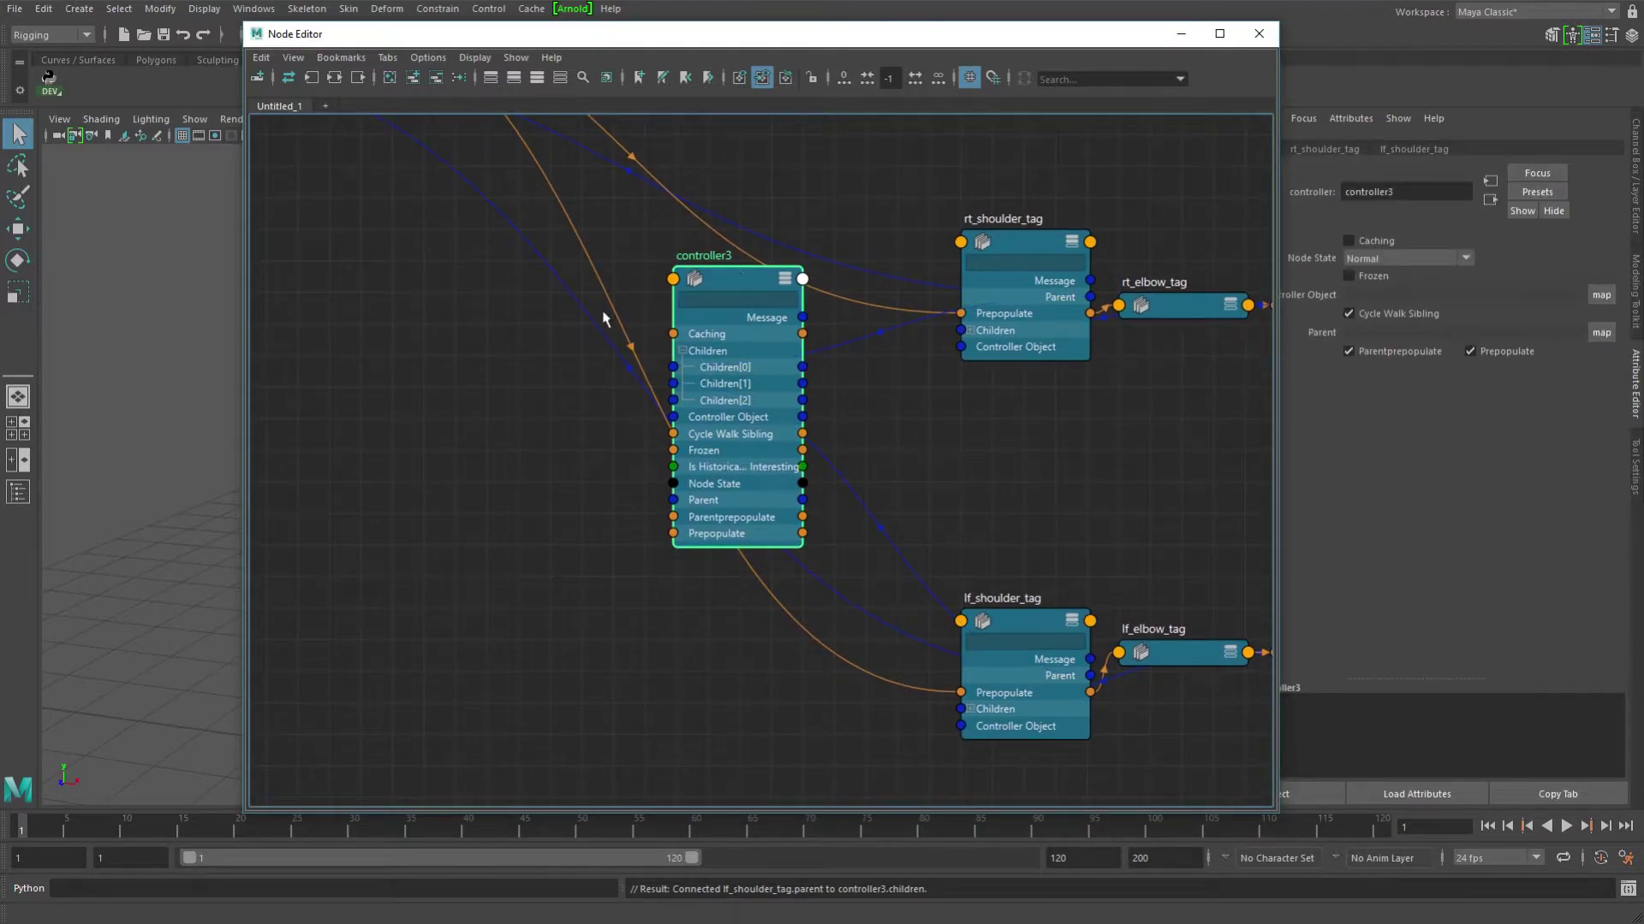
- Delete the old connections from both shoulder tags' Parent attributes to the chest tag's Children
{"action": "middle_click_drag", "start_coordinate": [495, 256], "coordinate": [706, 436], "text": "alt"}
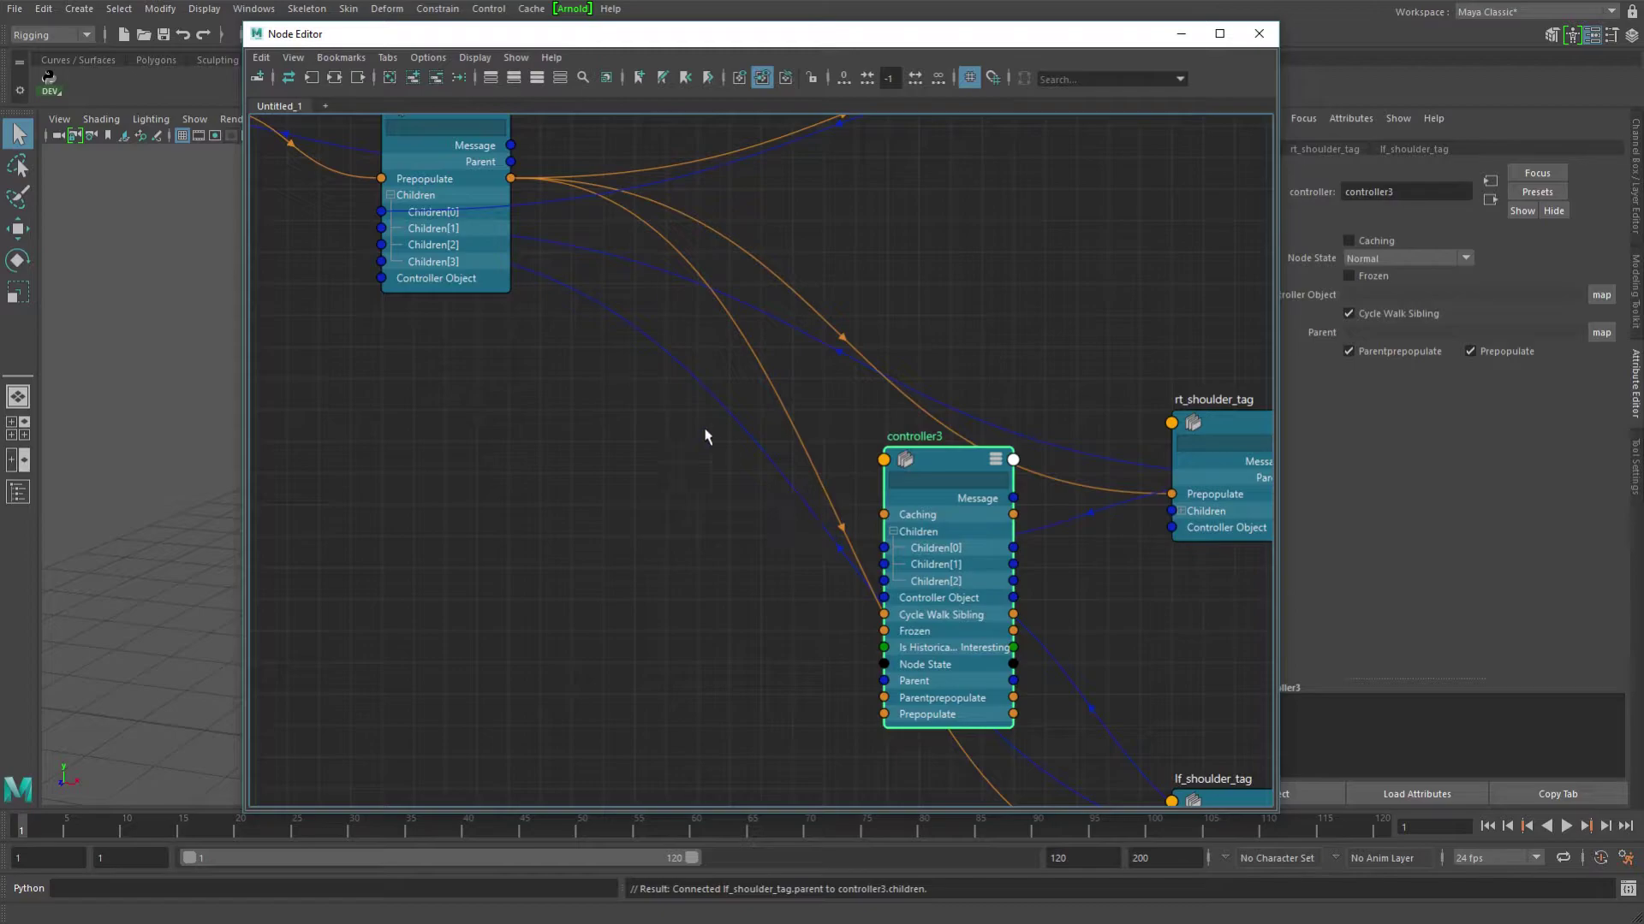
{"action": "left_click", "coordinate": [1082, 564]}
{"action": "scroll", "coordinate": [1082, 564], "scroll_direction": "down", "scroll_amount": 1}
{"action": "middle_click_drag", "start_coordinate": [1068, 567], "coordinate": [921, 486], "text": "alt"}
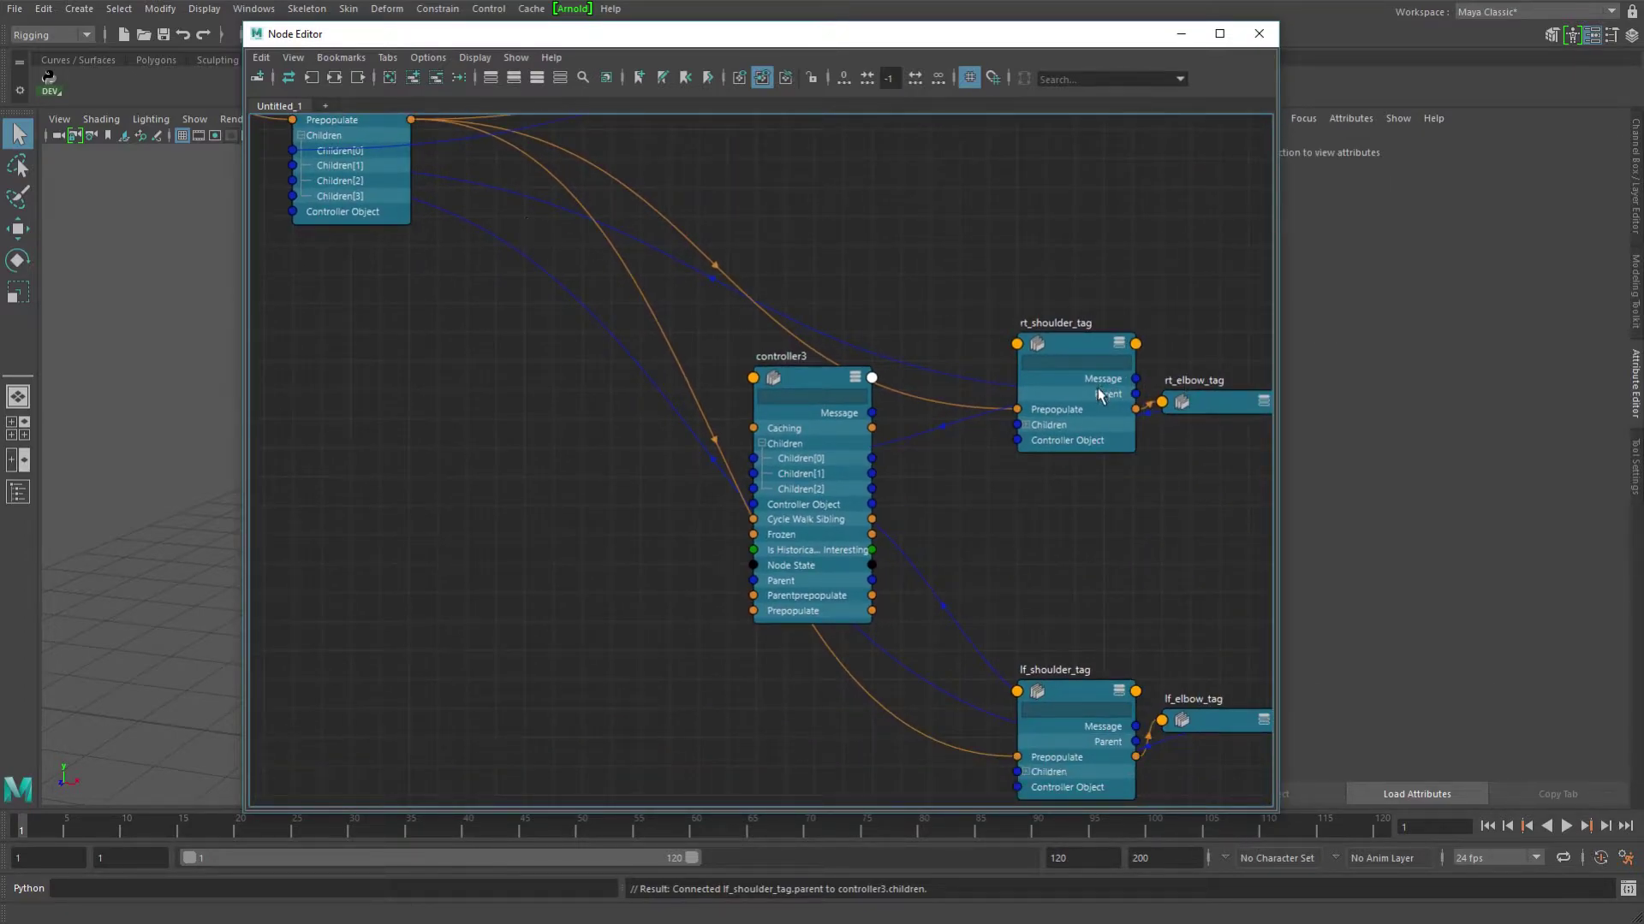
{"action": "left_click", "coordinate": [1086, 337]}
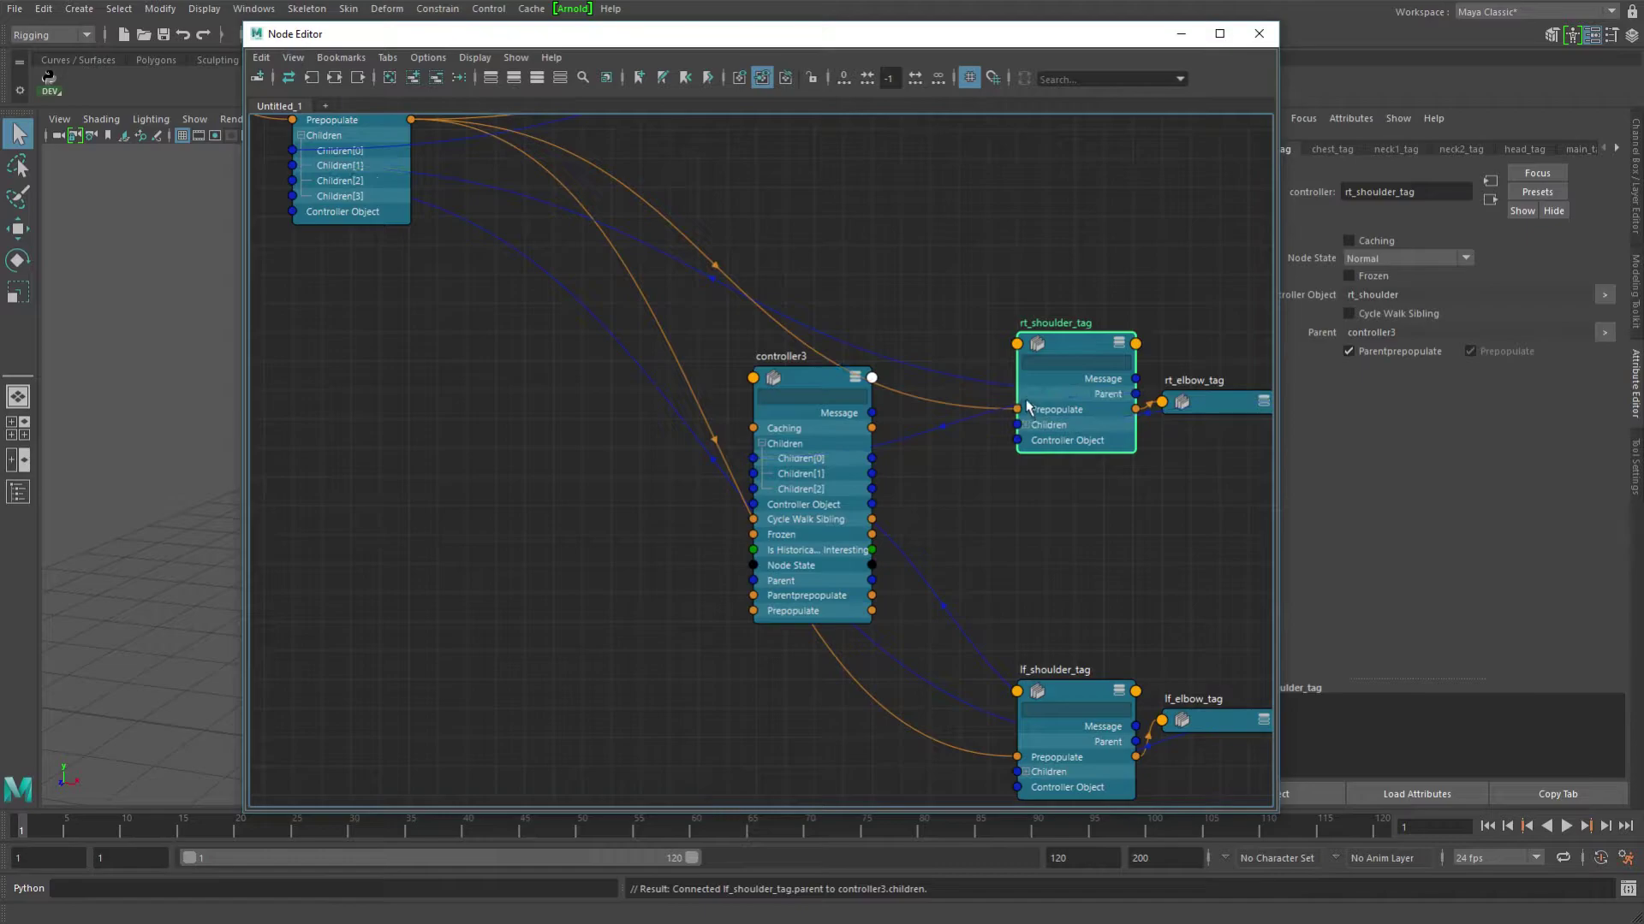
{"action": "middle_click_drag", "start_coordinate": [425, 299], "coordinate": [473, 402], "text": "alt"}
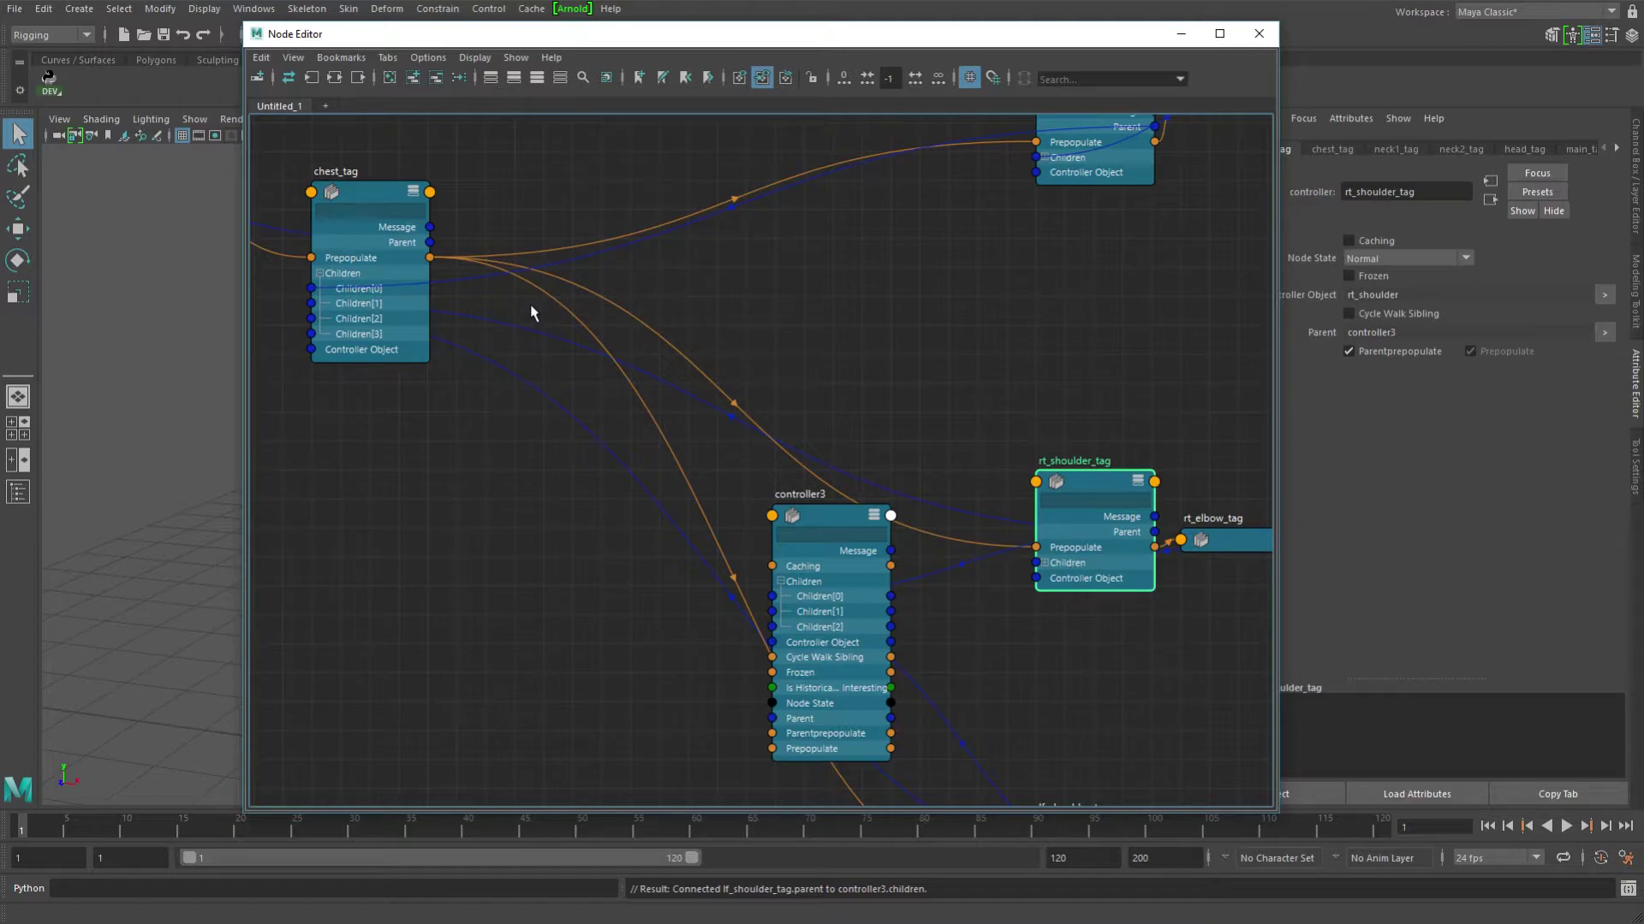
{"action": "left_click_drag", "start_coordinate": [531, 313], "coordinate": [472, 493]}
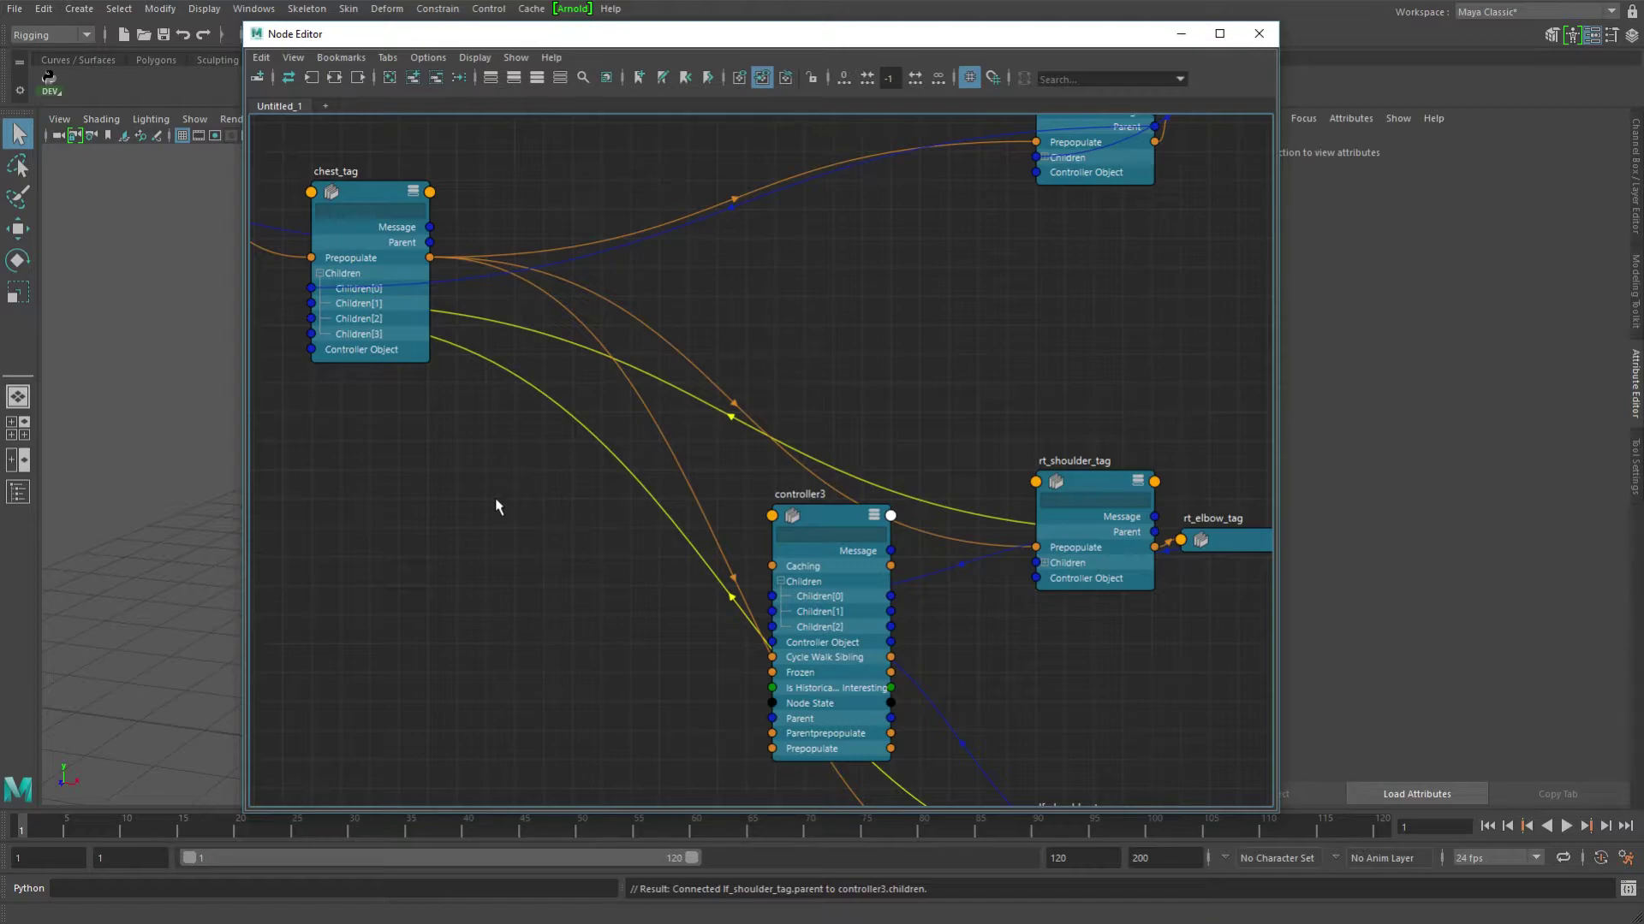
{"action": "key", "text": "Delete"}
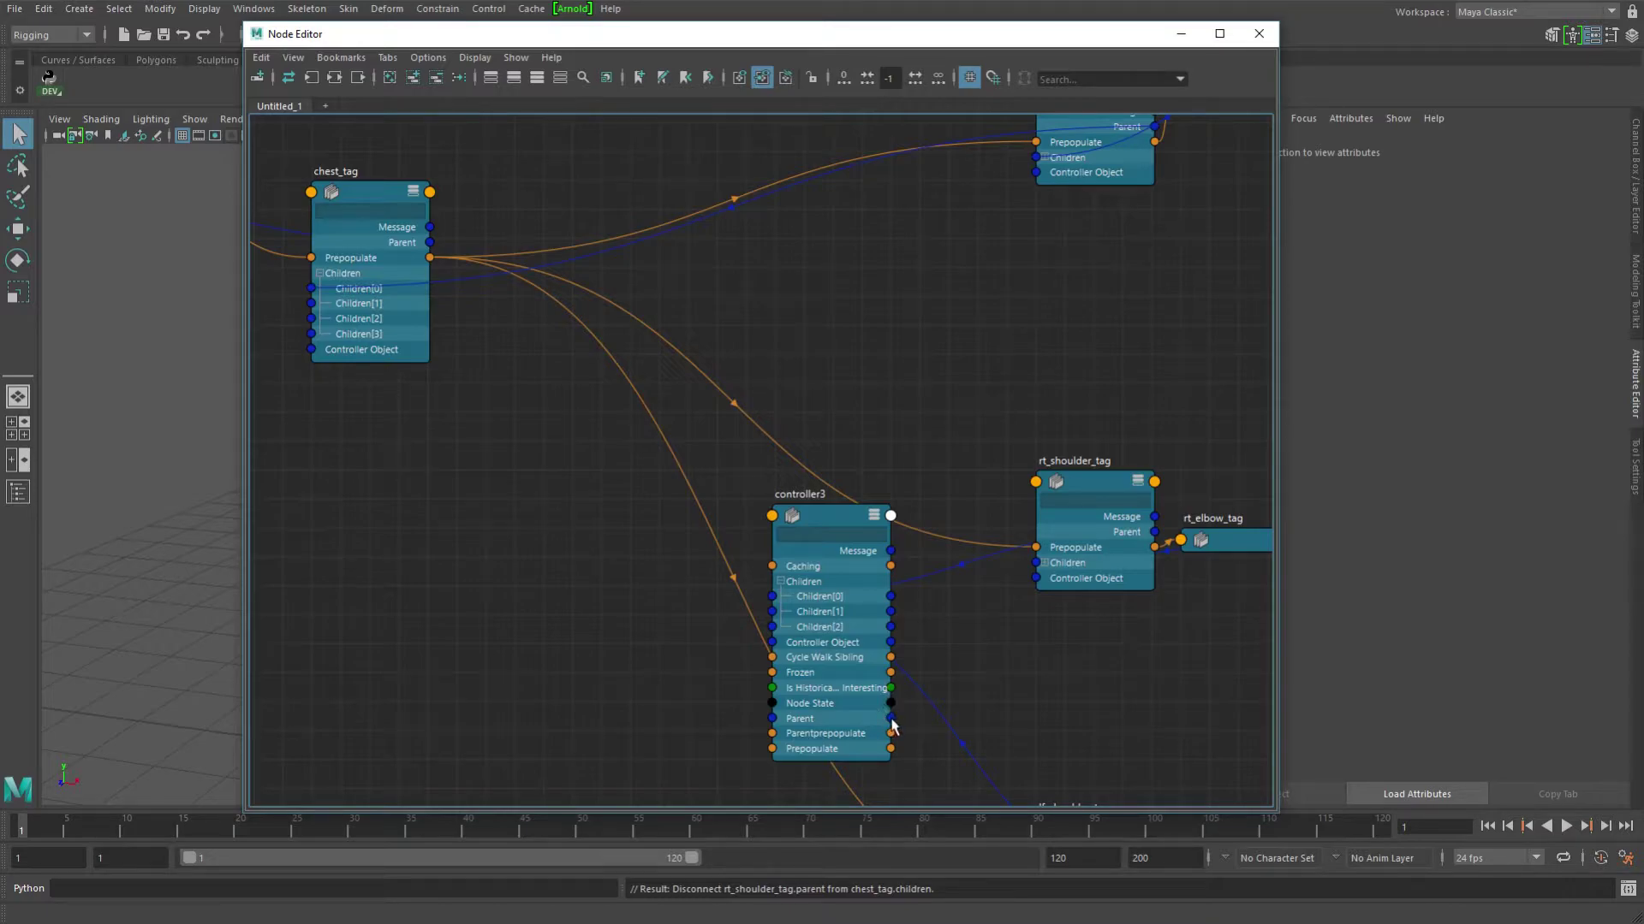
- Reposition the new controller slightly and connect its Parent attribute to the chest tag's Children
{"action": "left_click_drag", "start_coordinate": [840, 523], "coordinate": [836, 490]}
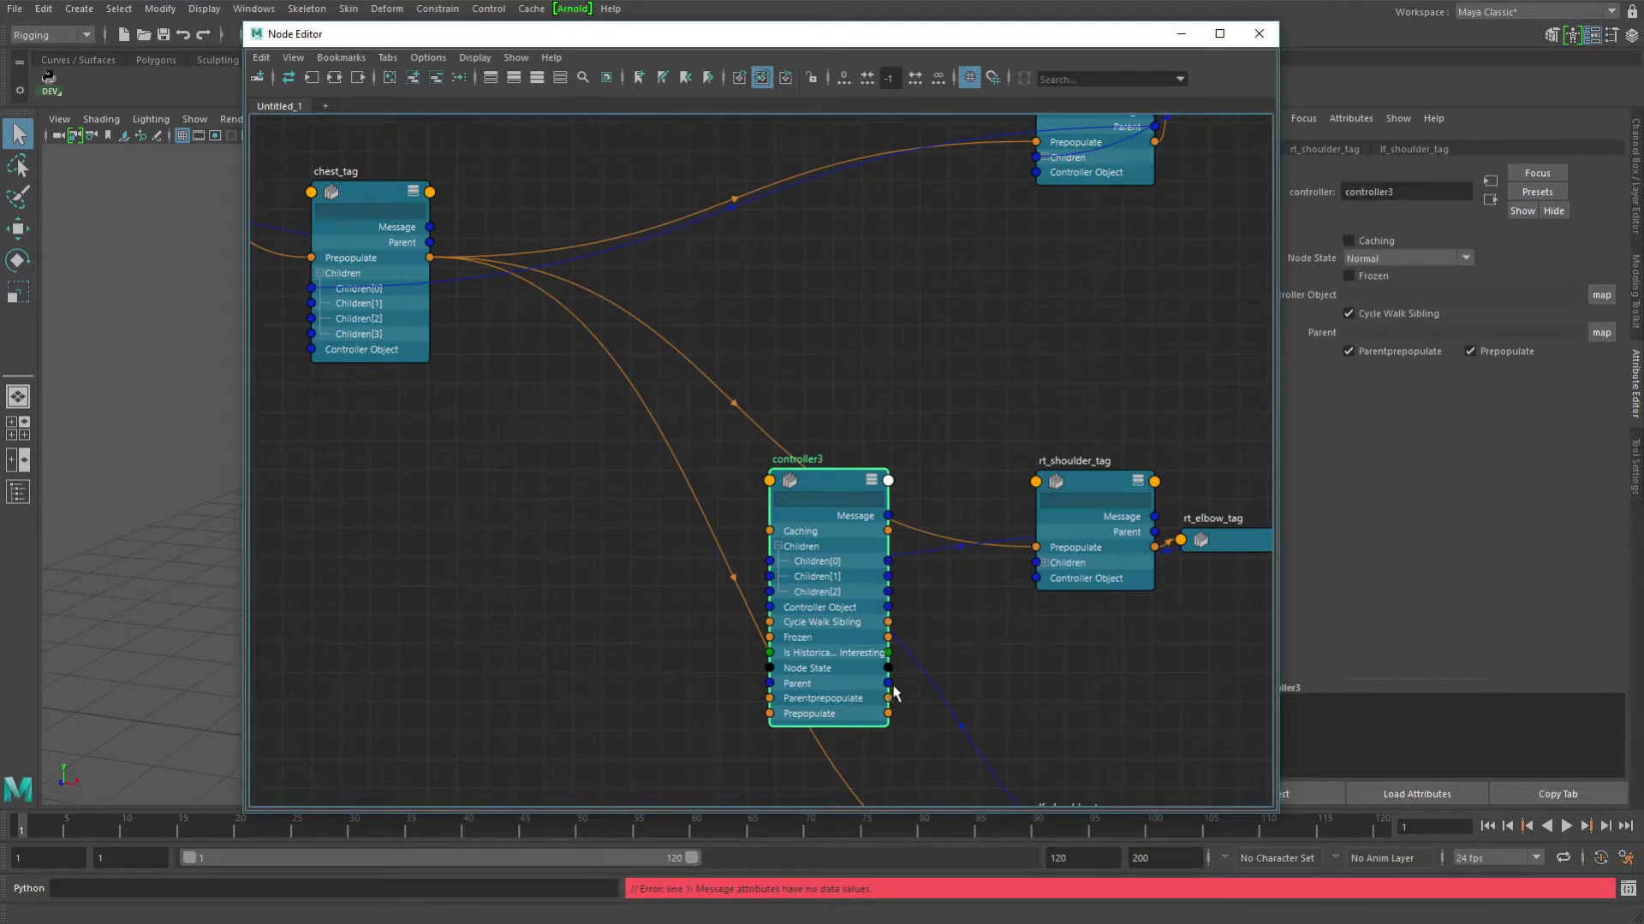
{"action": "left_click", "coordinate": [946, 655]}
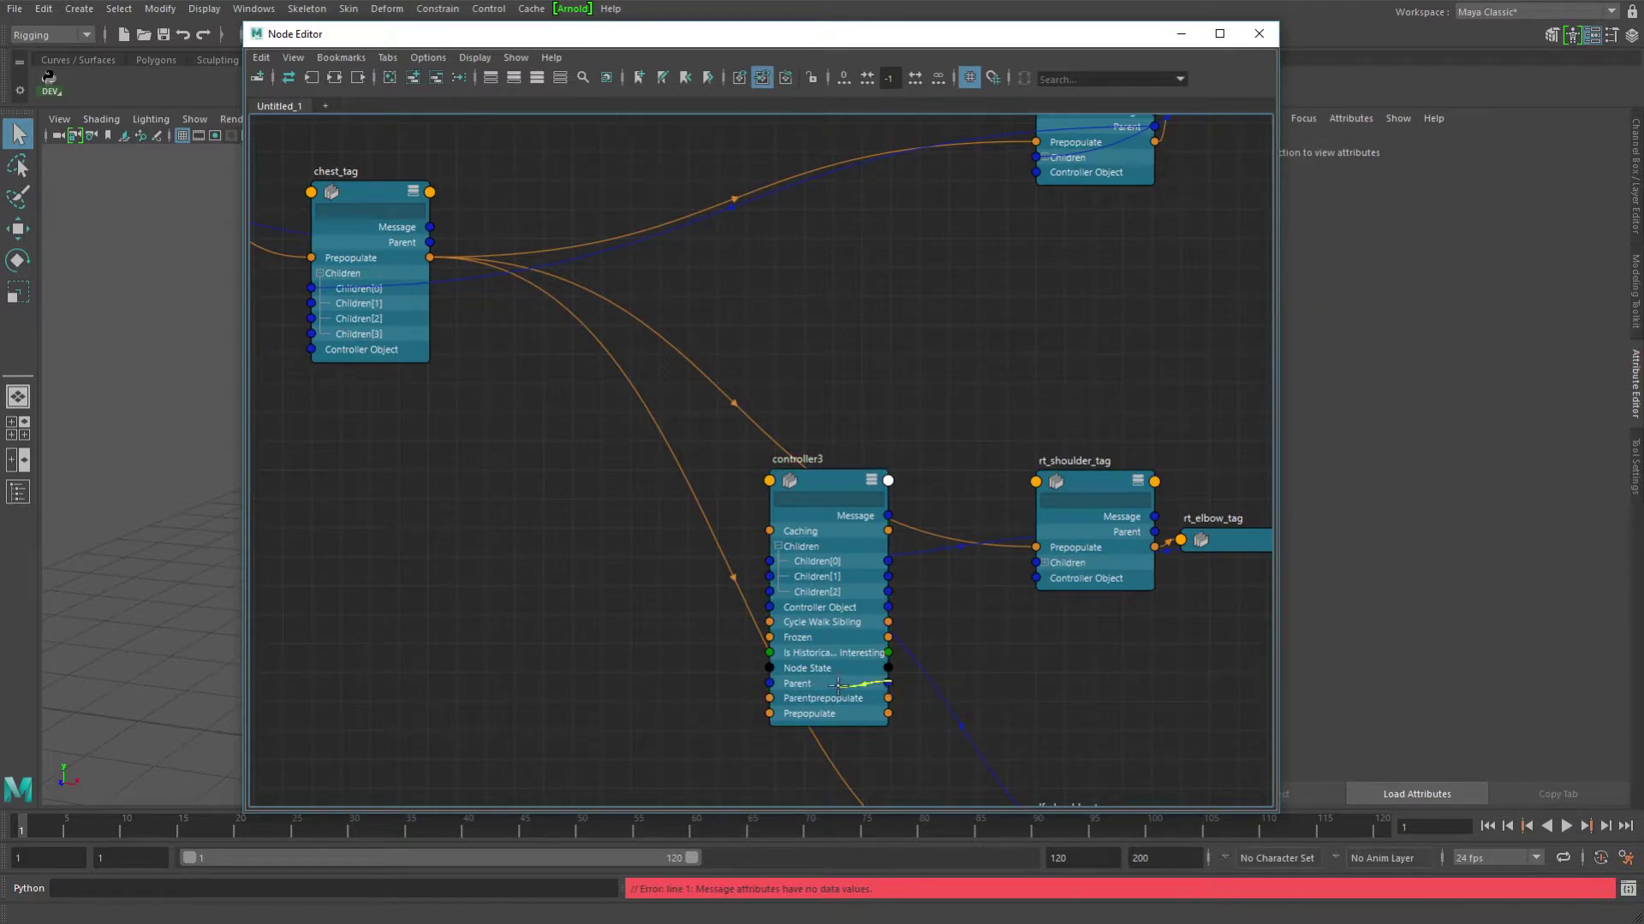
{"action": "left_click_drag", "start_coordinate": [836, 684], "coordinate": [329, 301]}
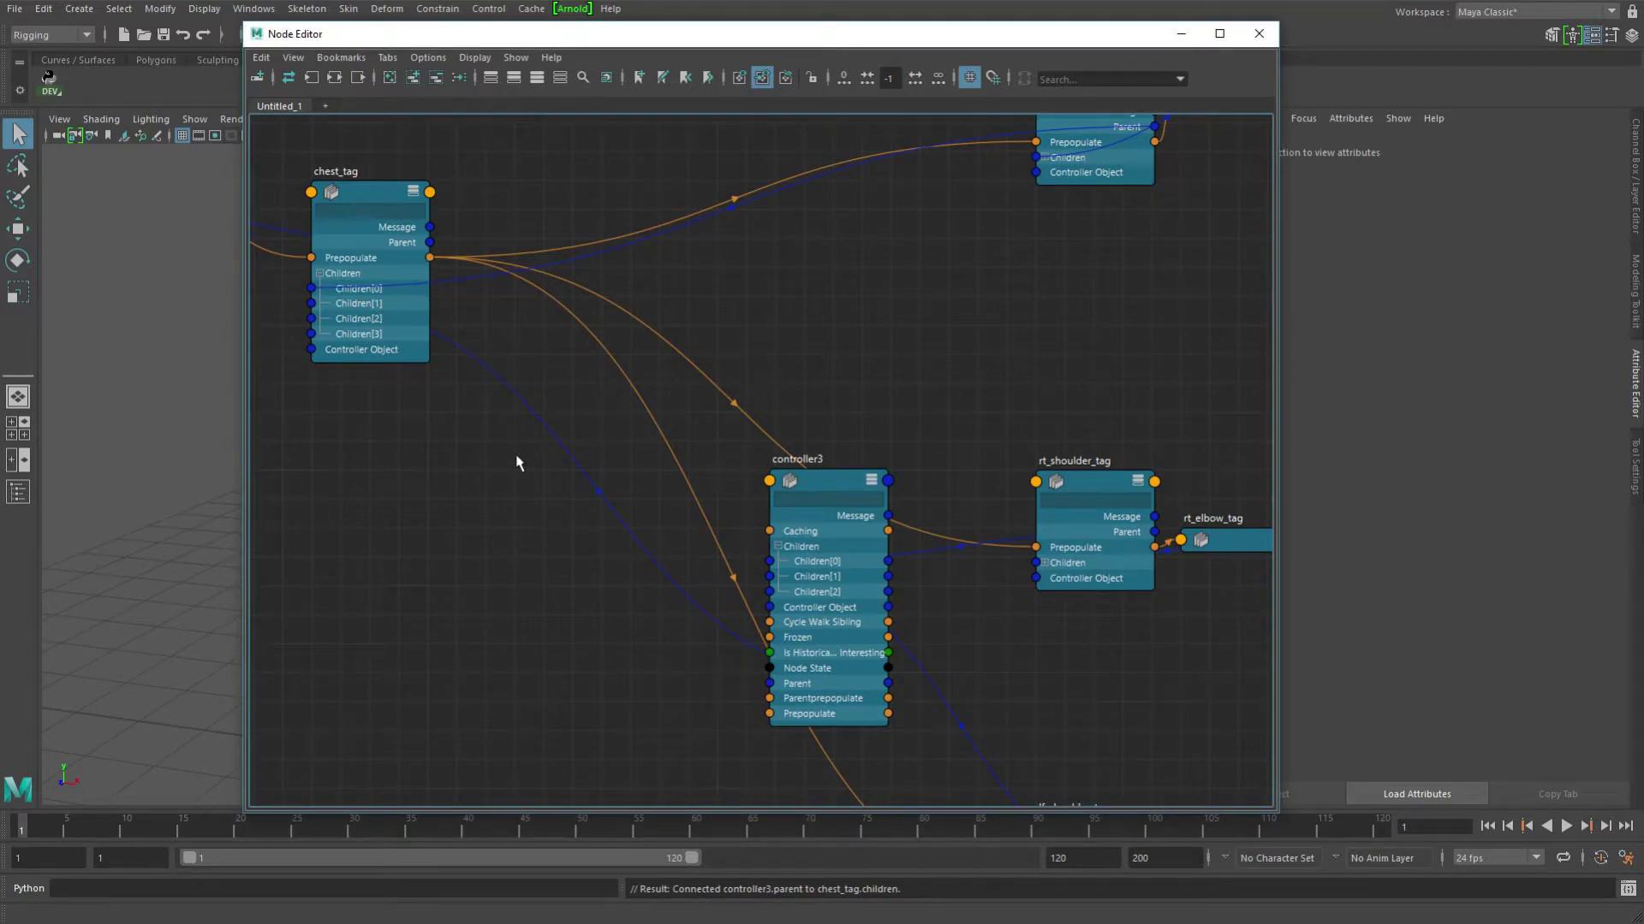
- Connect the chest tag's Prepopulate attribute to the Prepopulate input of controller3
{"action": "middle_click_drag", "start_coordinate": [517, 460], "coordinate": [590, 479], "text": "alt"}
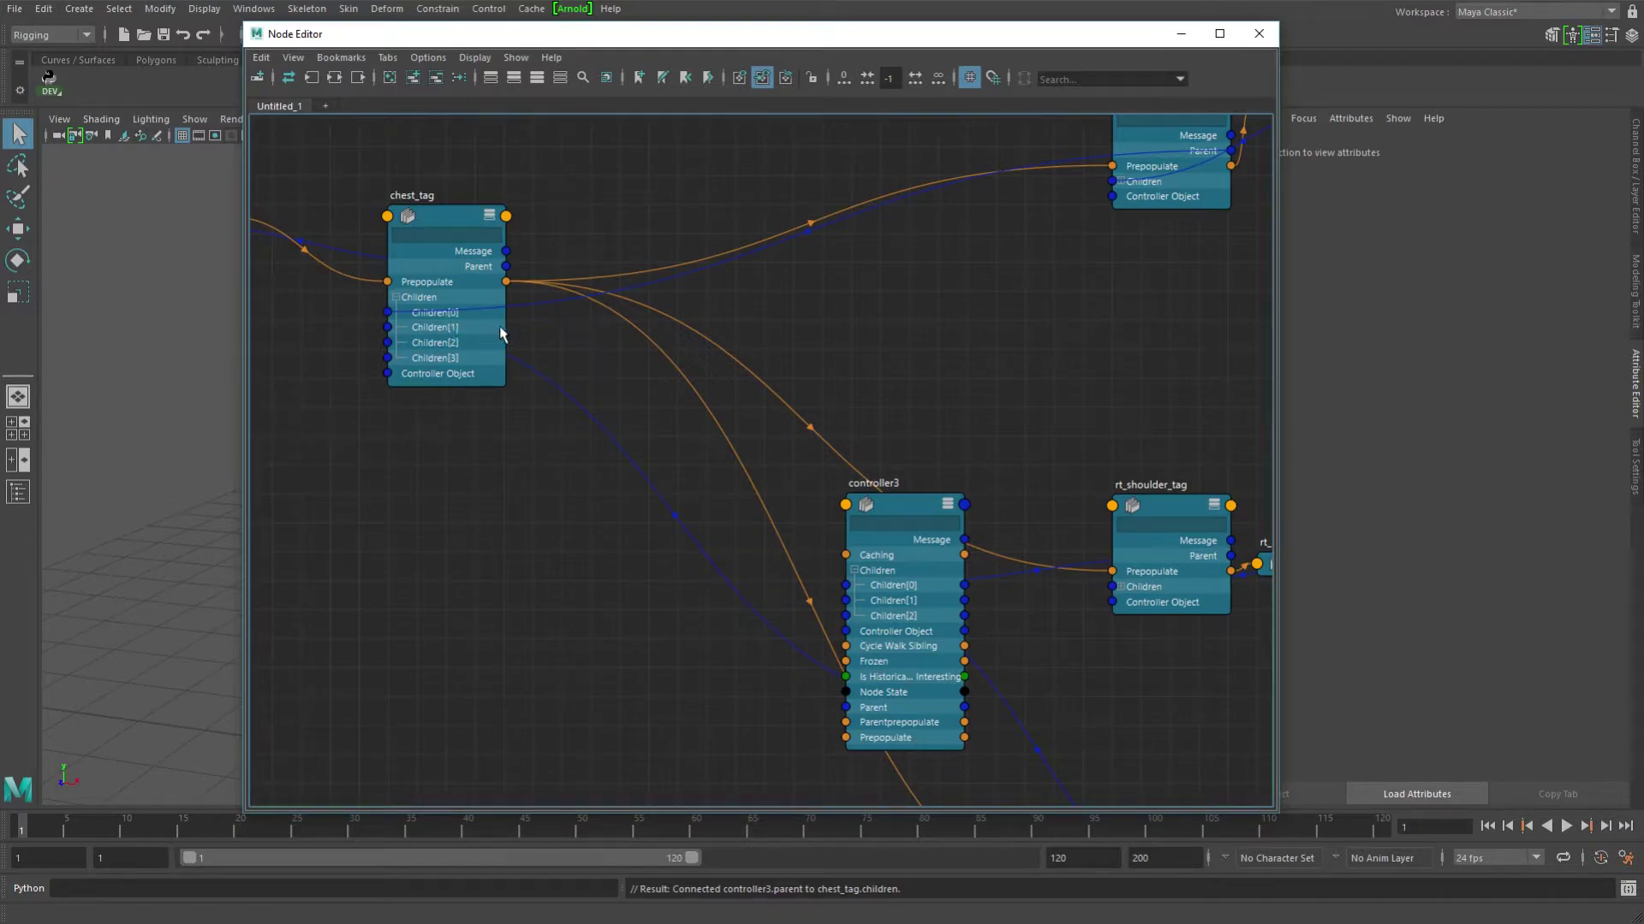
{"action": "middle_click_drag", "start_coordinate": [911, 318], "coordinate": [792, 436], "text": "alt"}
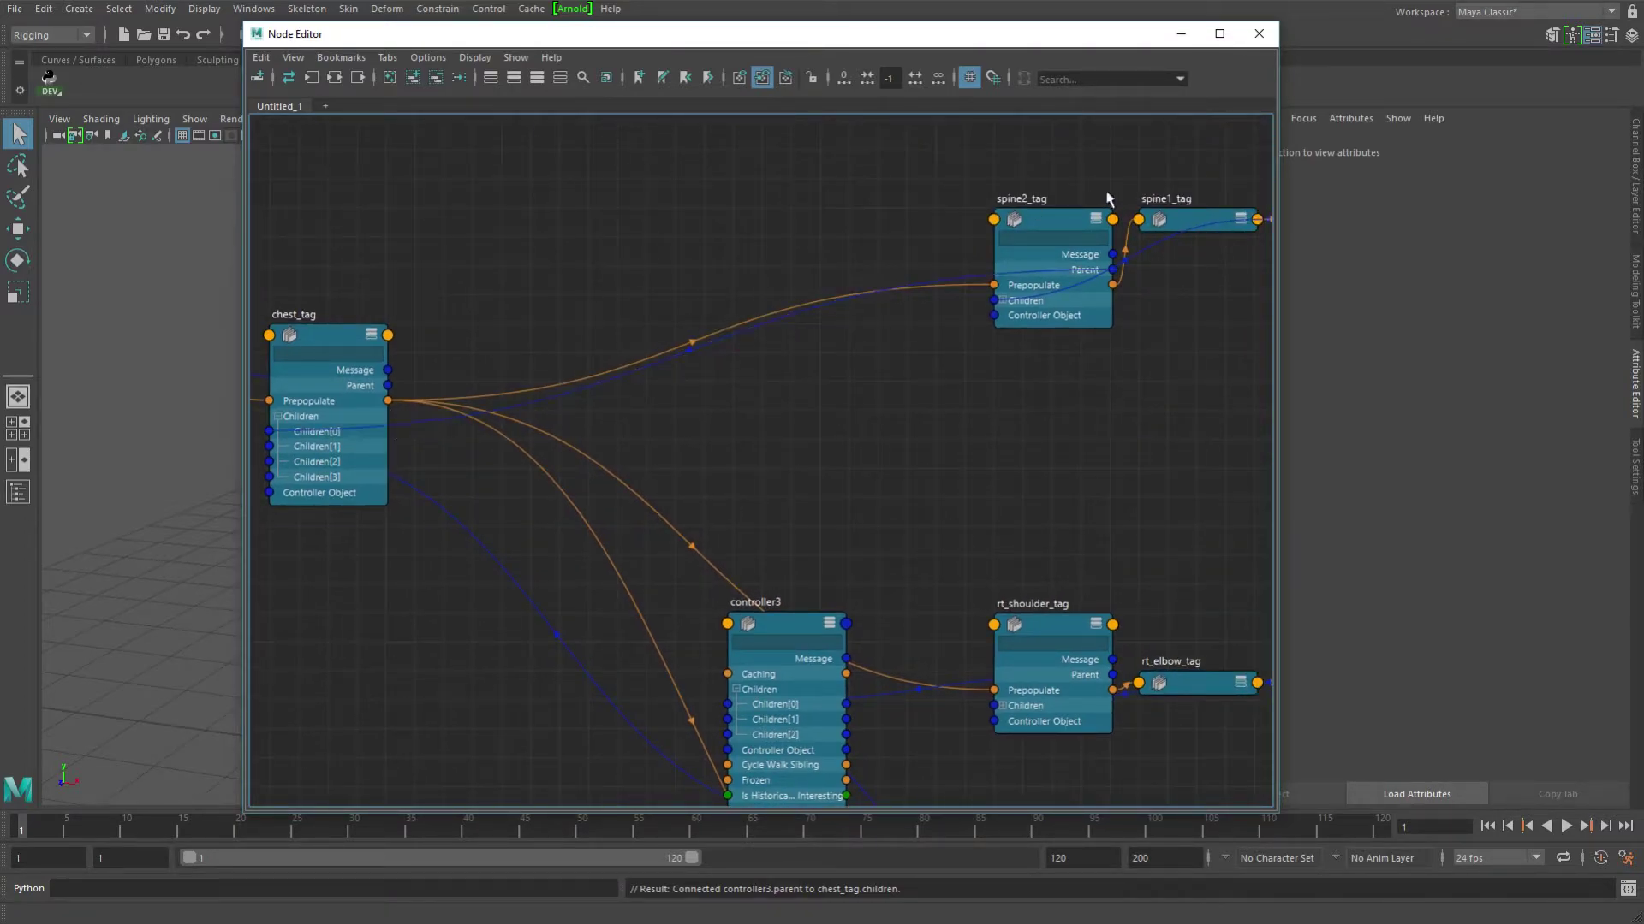
{"action": "middle_click_drag", "start_coordinate": [490, 477], "coordinate": [542, 356], "text": "alt"}
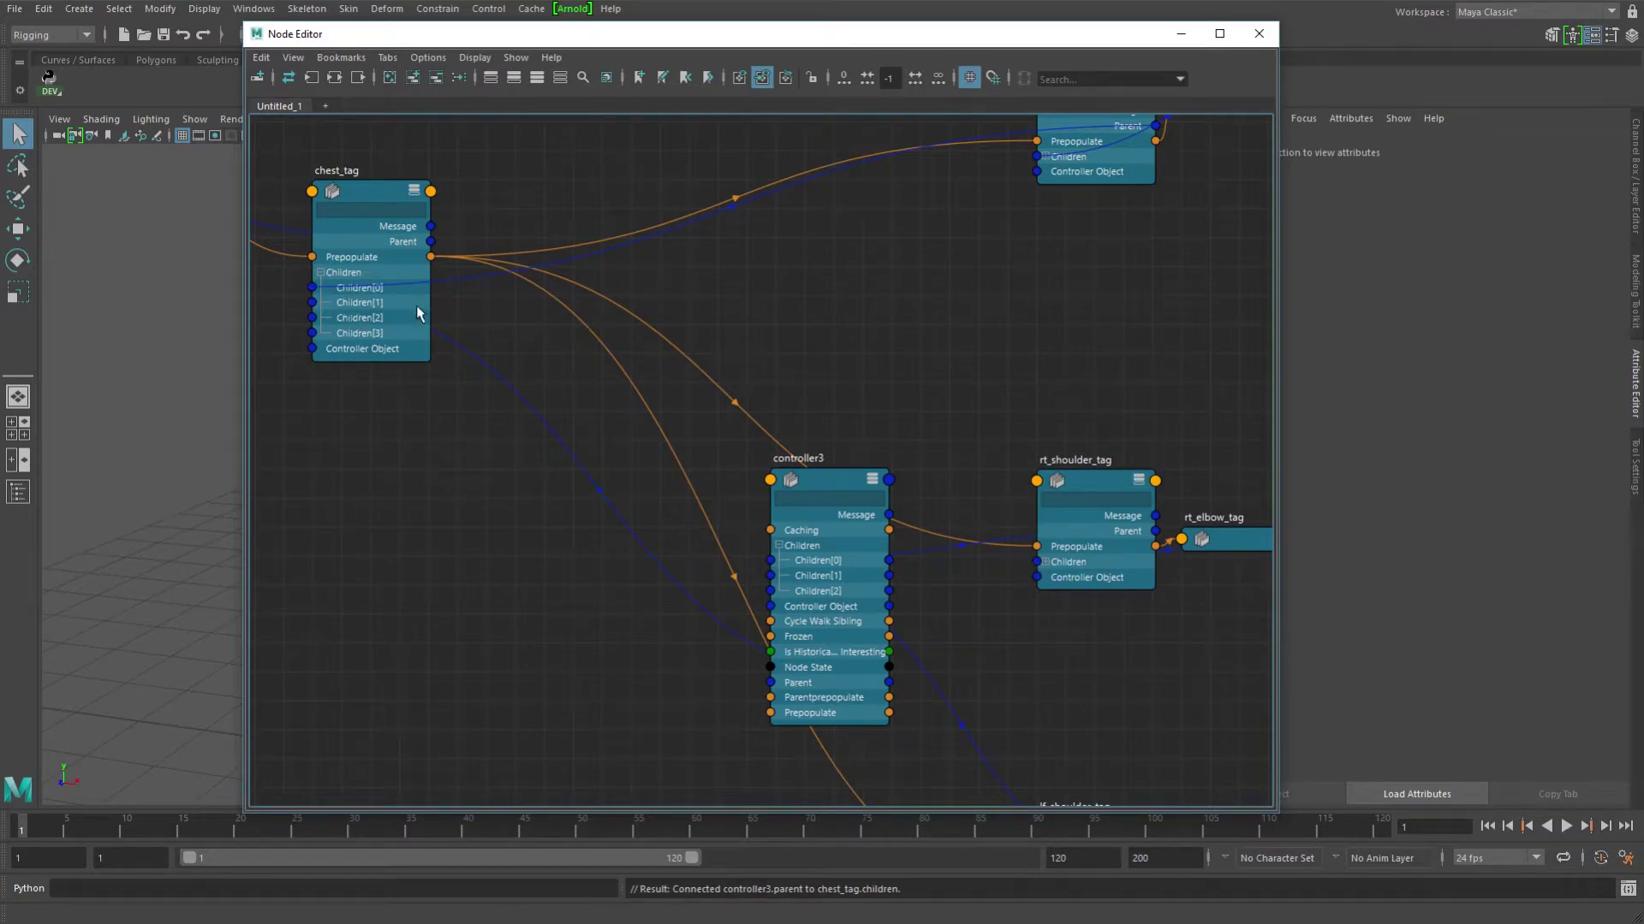
{"action": "middle_click_drag", "start_coordinate": [1012, 684], "coordinate": [949, 545], "text": "alt"}
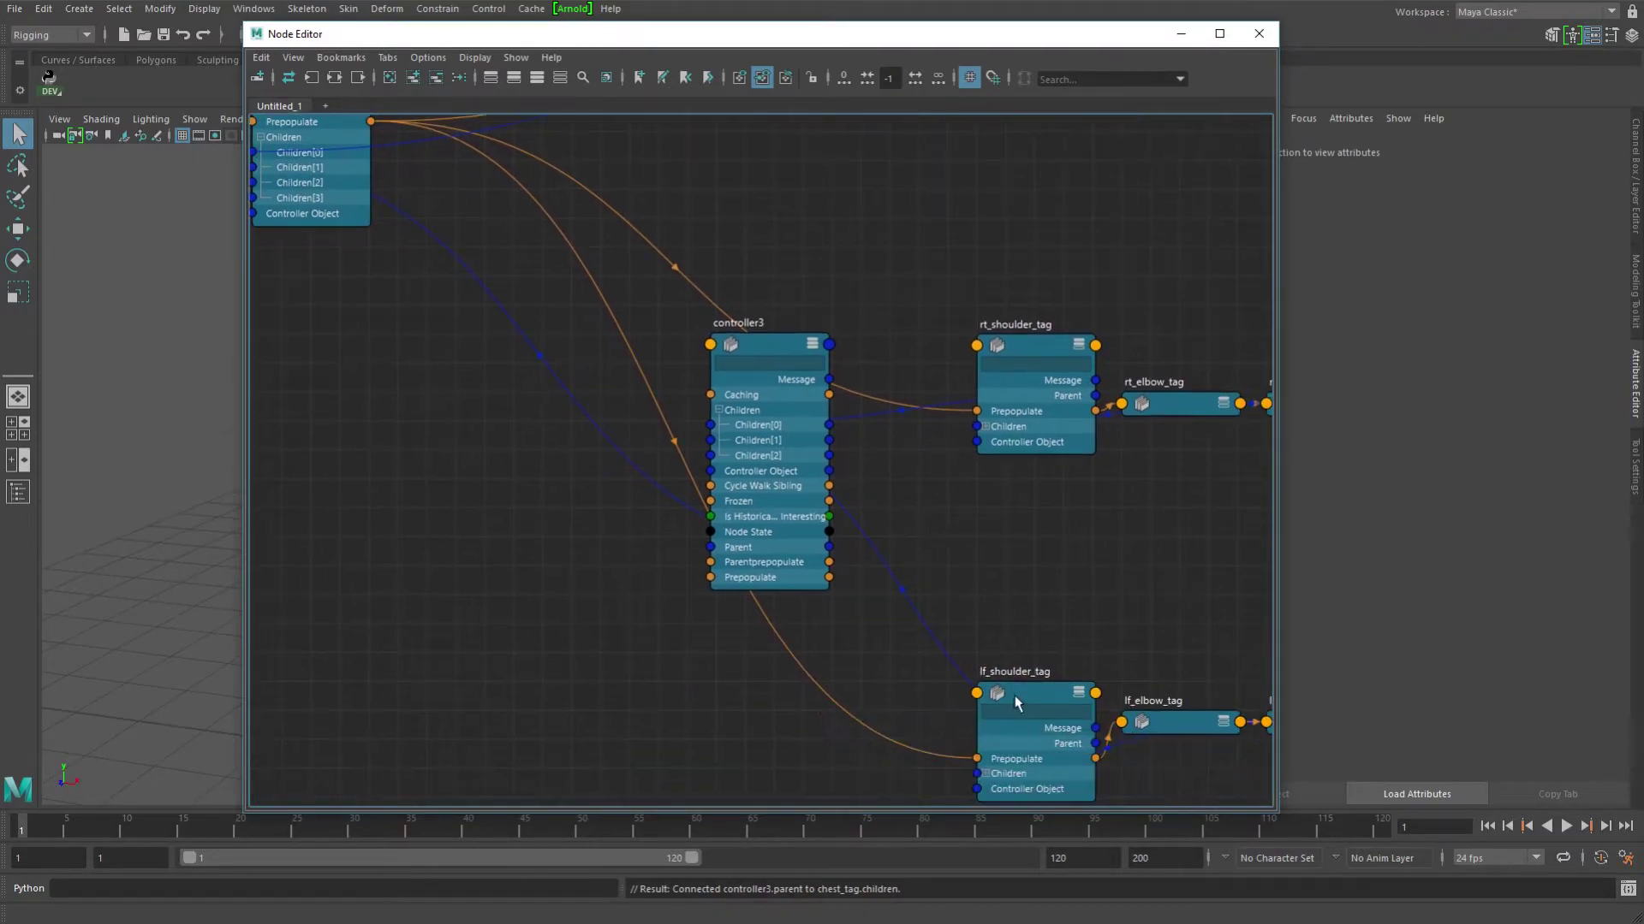
{"action": "middle_click_drag", "start_coordinate": [512, 458], "coordinate": [648, 578], "text": "alt"}
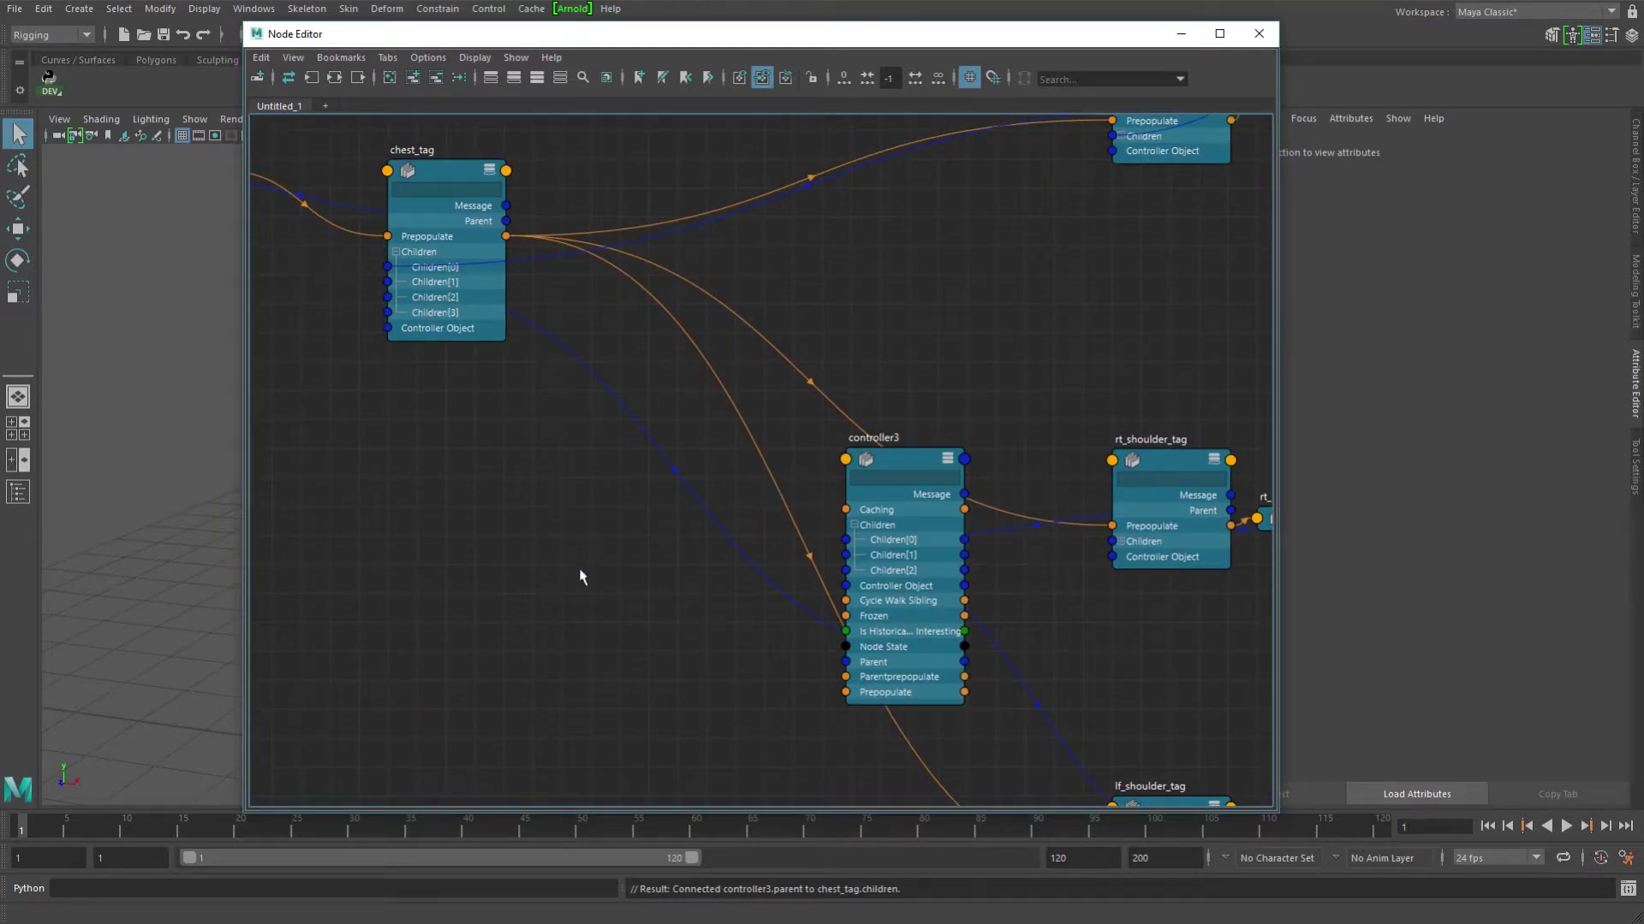
{"action": "middle_click_drag", "start_coordinate": [693, 546], "coordinate": [619, 567], "text": "alt"}
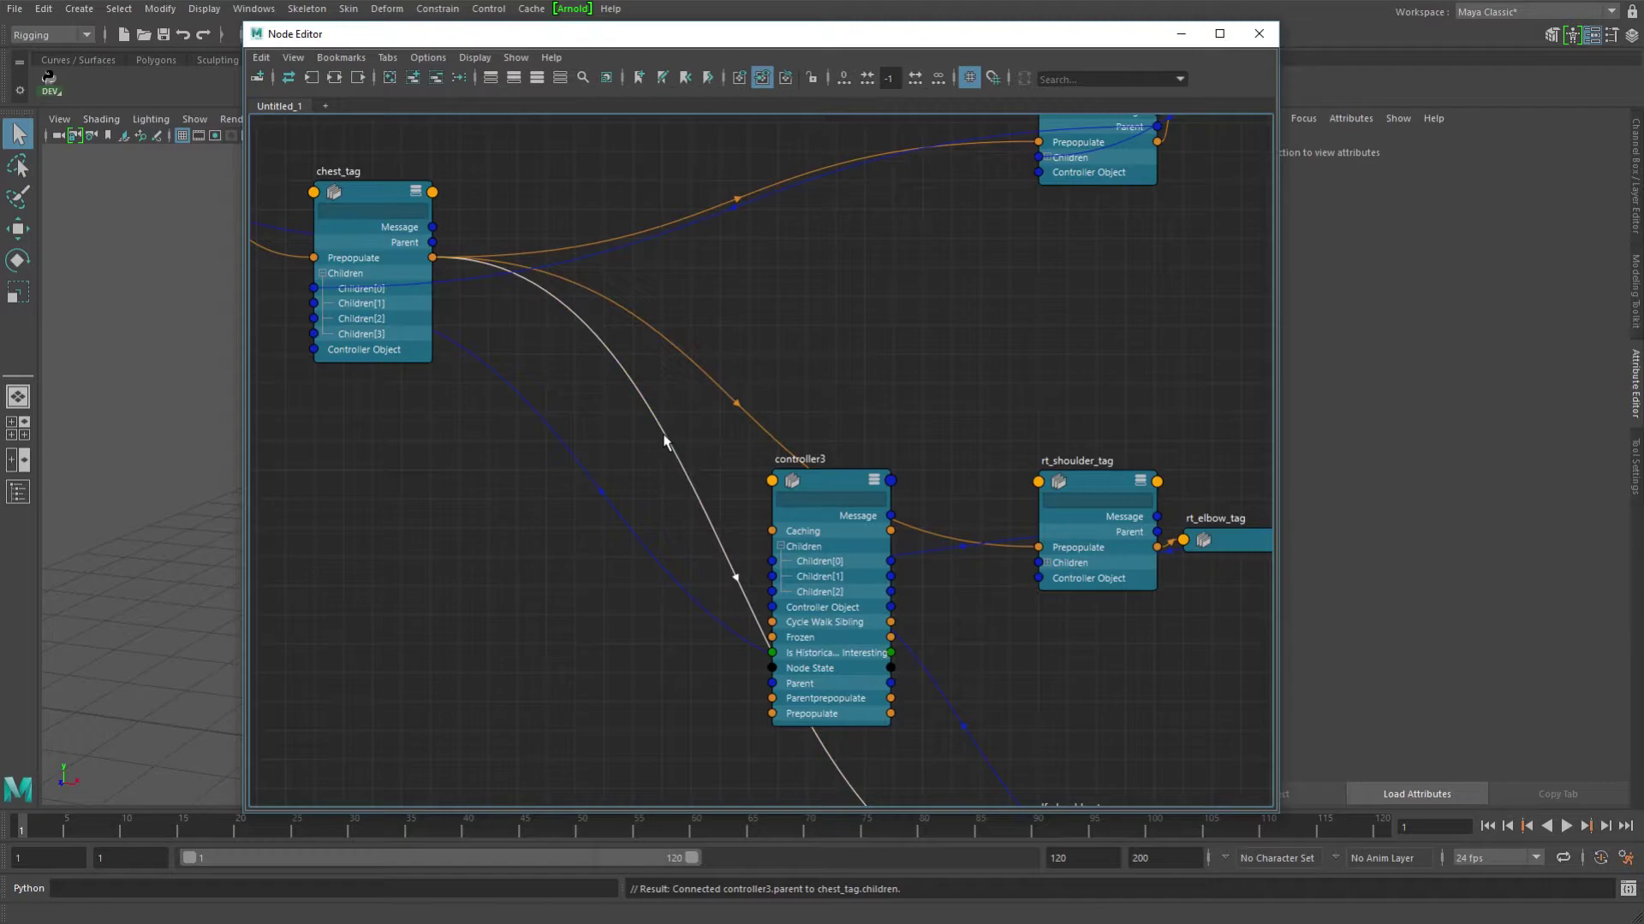
{"action": "middle_click_drag", "start_coordinate": [664, 442], "coordinate": [627, 323], "text": "alt"}
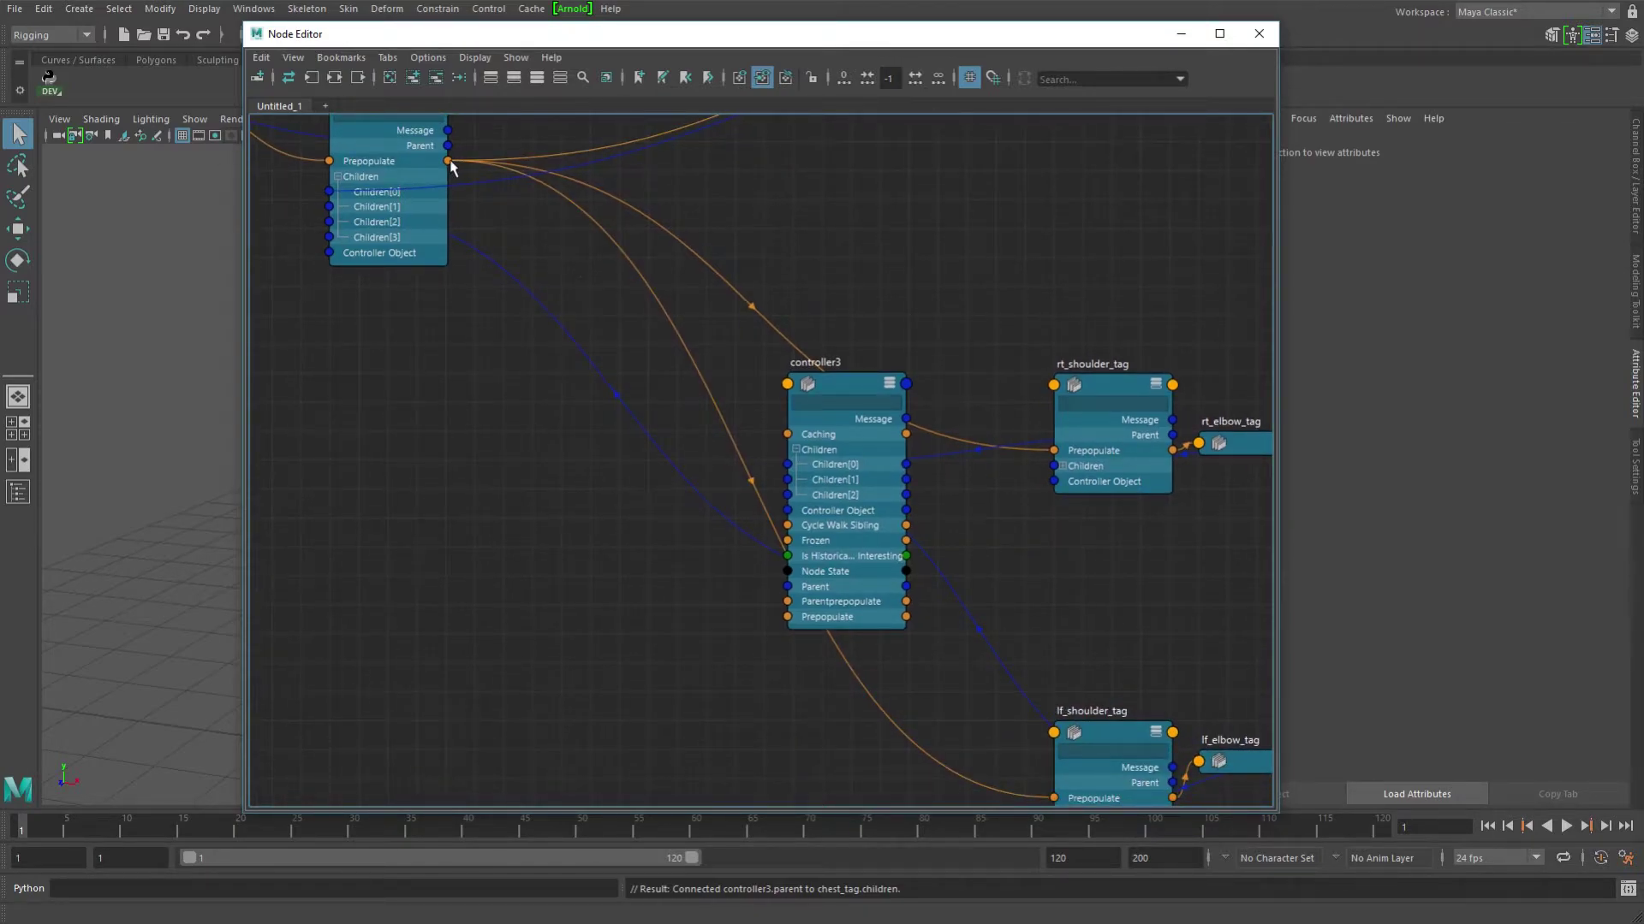
{"action": "left_click_drag", "start_coordinate": [448, 161], "coordinate": [787, 617]}
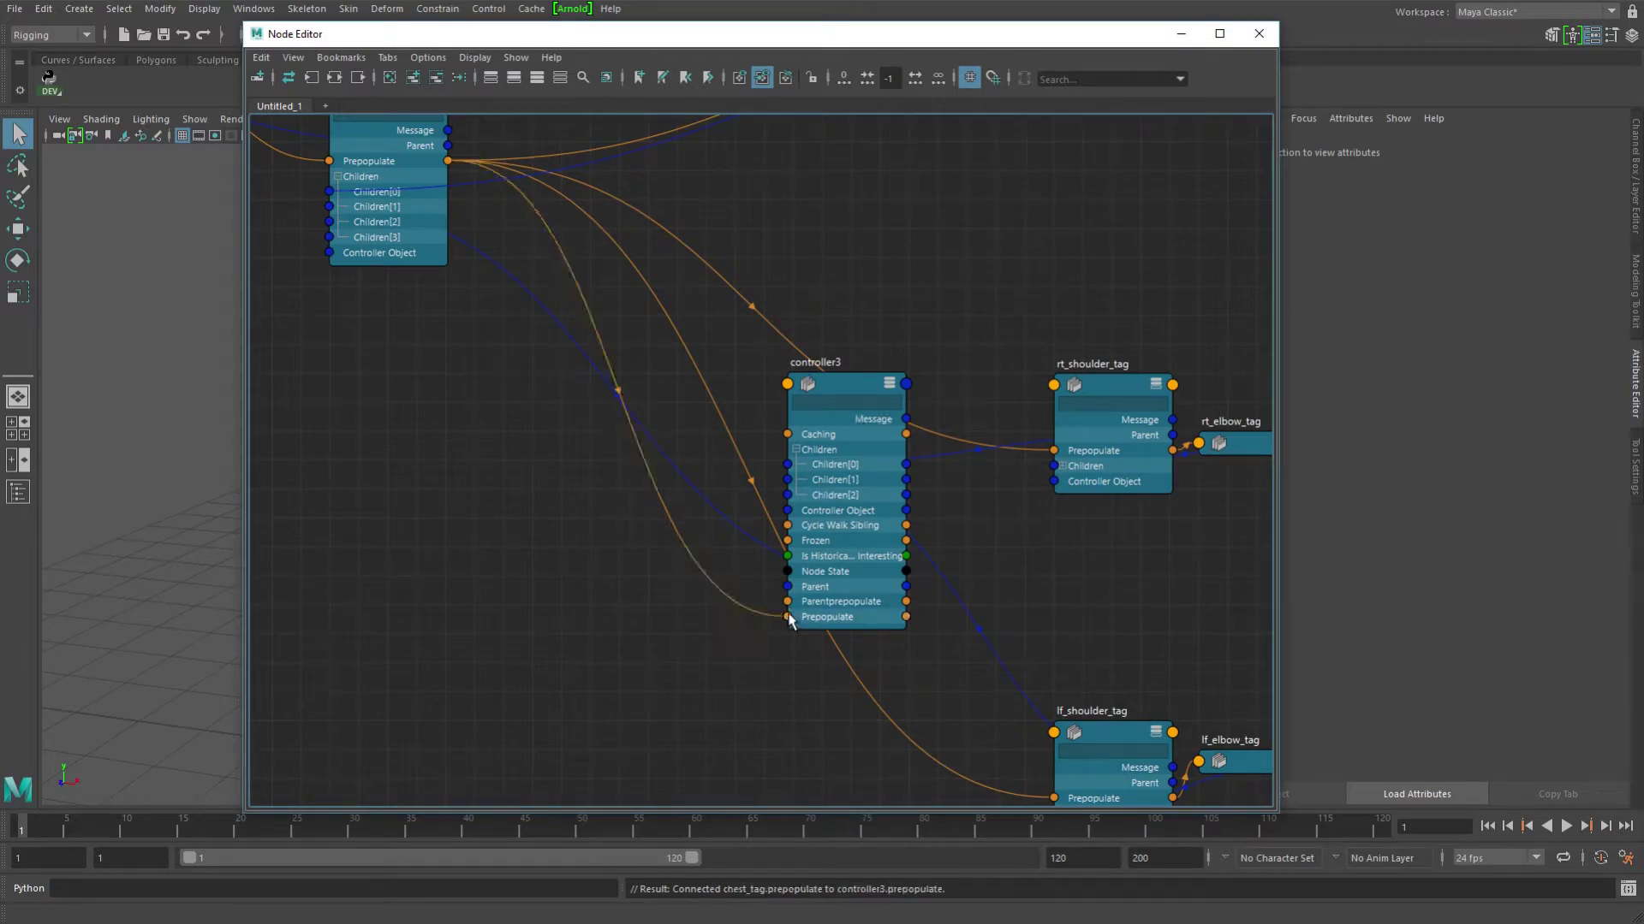
- Connect controller3's Prepopulate attribute to the Prepopulate inputs of rt_shoulder_tag and lf_shoulder_tag
{"action": "middle_click_drag", "start_coordinate": [779, 700], "coordinate": [624, 595], "text": "alt"}
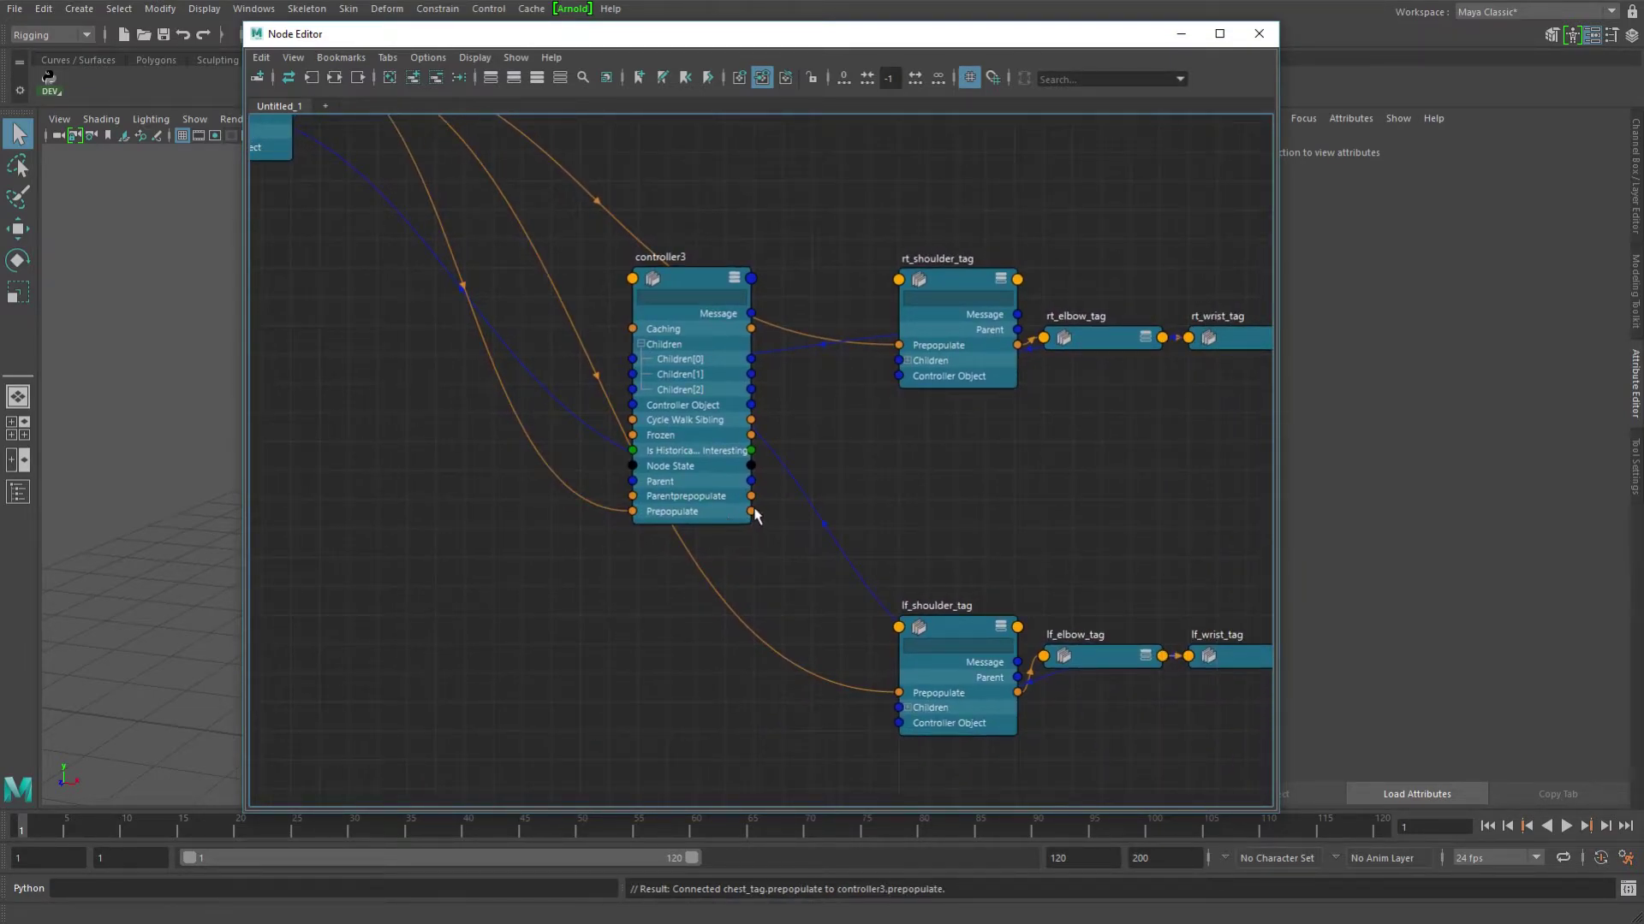
{"action": "left_click_drag", "start_coordinate": [751, 511], "coordinate": [898, 347]}
{"action": "left_click_drag", "start_coordinate": [753, 513], "coordinate": [900, 698]}
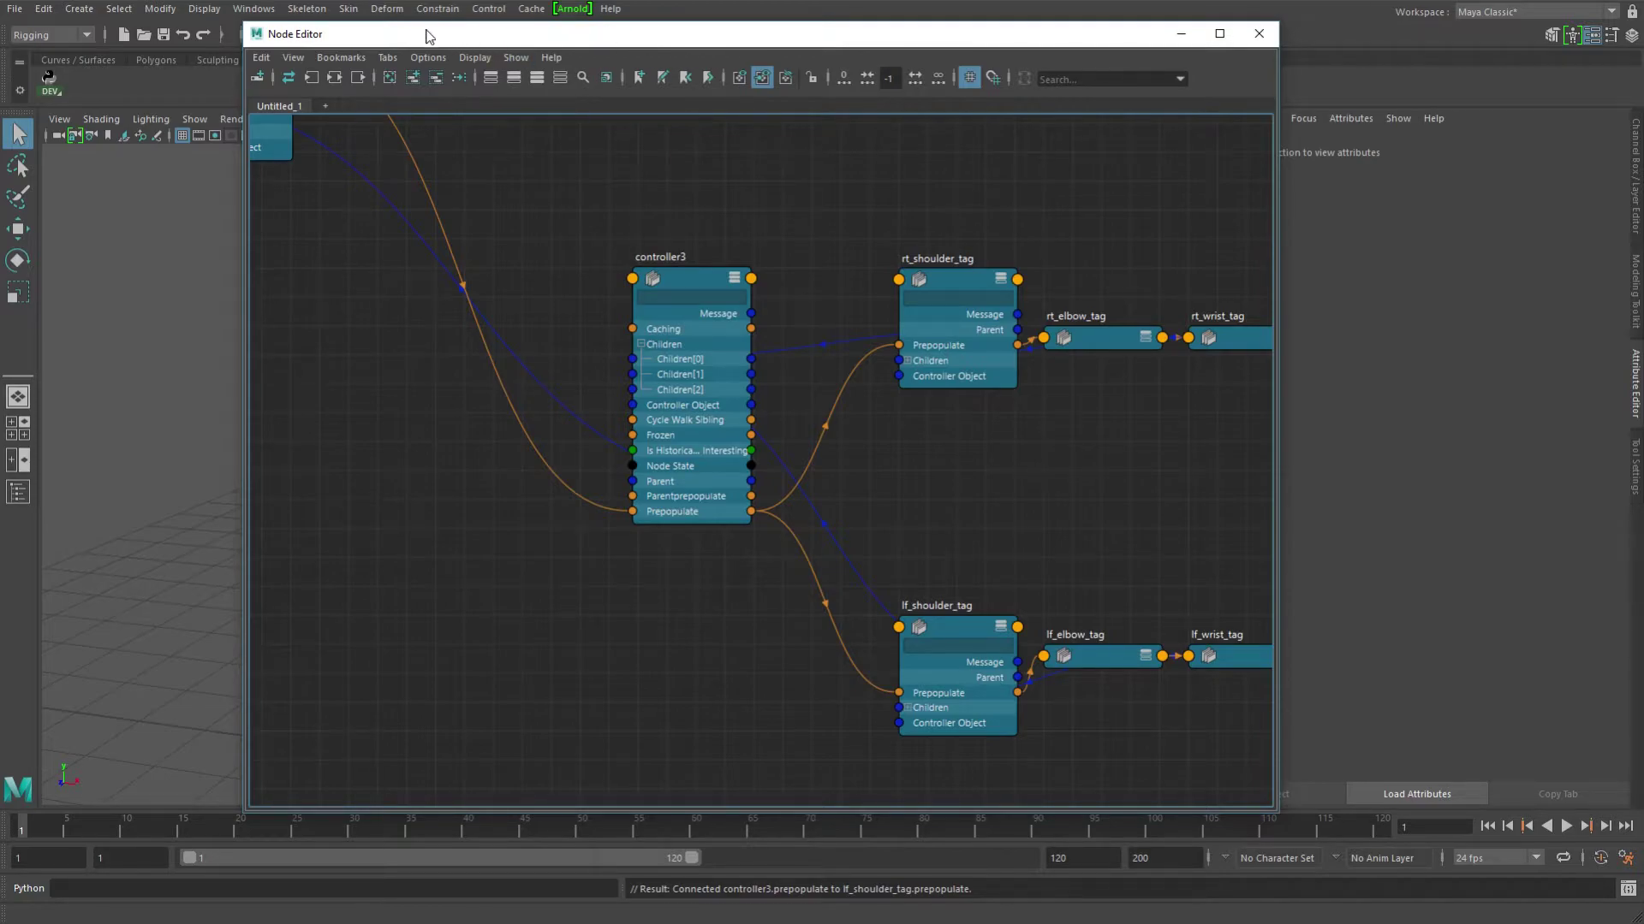
- Move the Node Editor aside, select the chest control and pick-walk down and through its siblings to test the shoulder cycling
{"action": "left_click_drag", "start_coordinate": [401, 41], "coordinate": [1642, 43]}
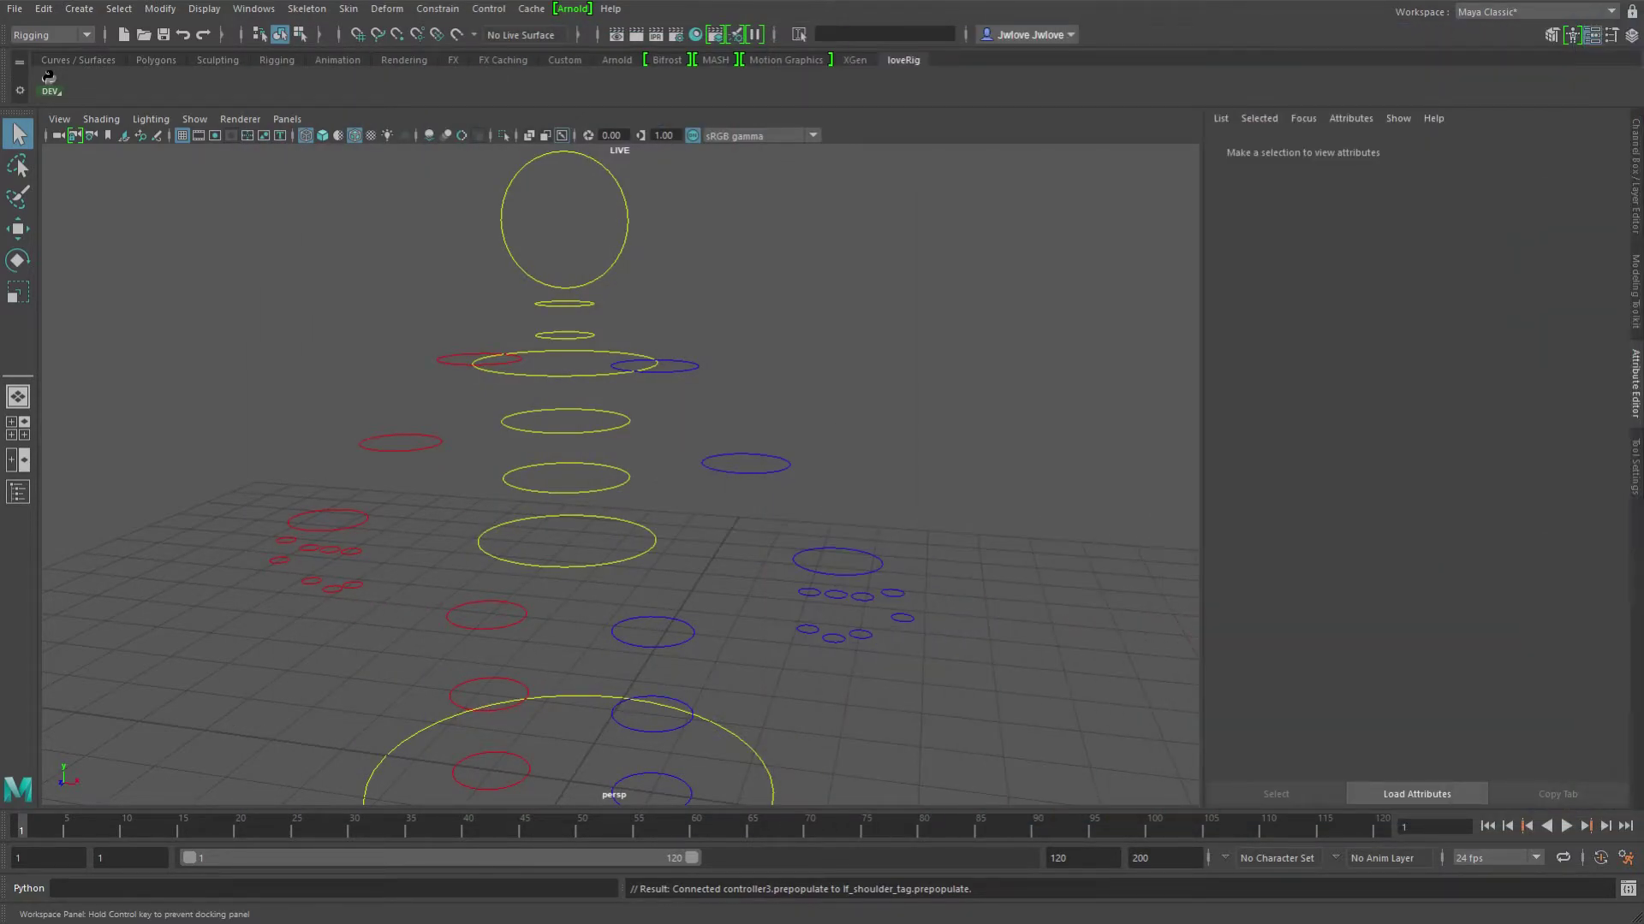
{"action": "right_click_drag", "start_coordinate": [725, 406], "coordinate": [674, 402], "text": "alt"}
{"action": "middle_click_drag", "start_coordinate": [667, 403], "coordinate": [767, 382], "text": "alt"}
{"action": "left_click", "coordinate": [682, 373]}
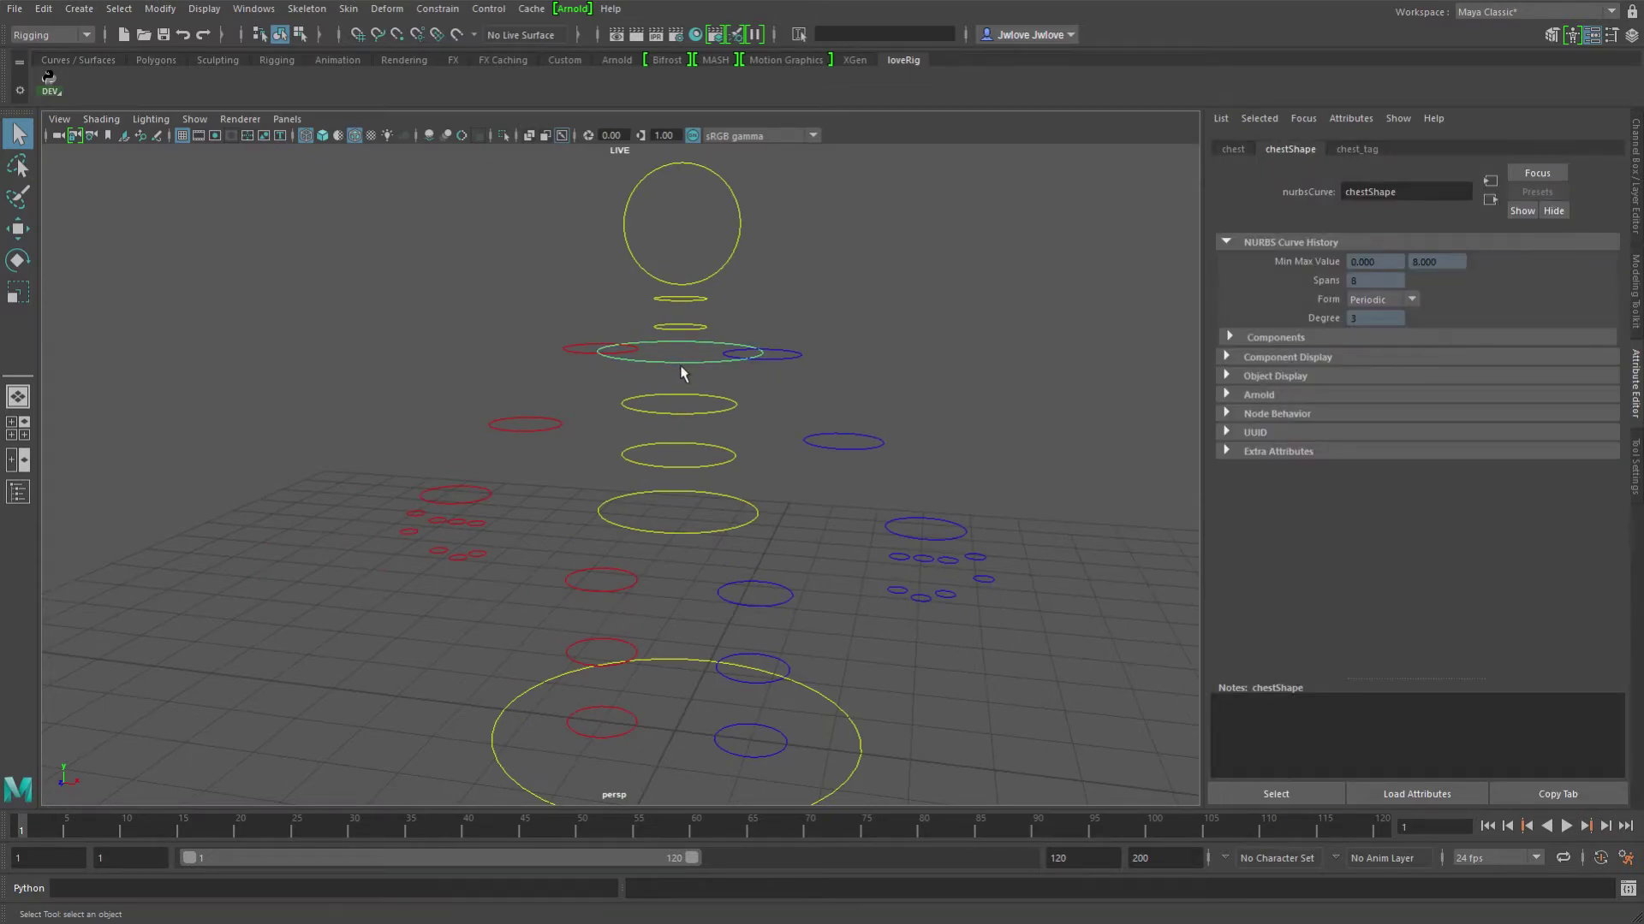
{"action": "key", "text": "Down"}
{"action": "key", "text": "Right"}
{"action": "key", "text": "Right"}
{"action": "key", "text": "Right"}
{"action": "key", "text": "Right"}
{"action": "key", "text": "Right"}
{"action": "key", "text": "Right"}
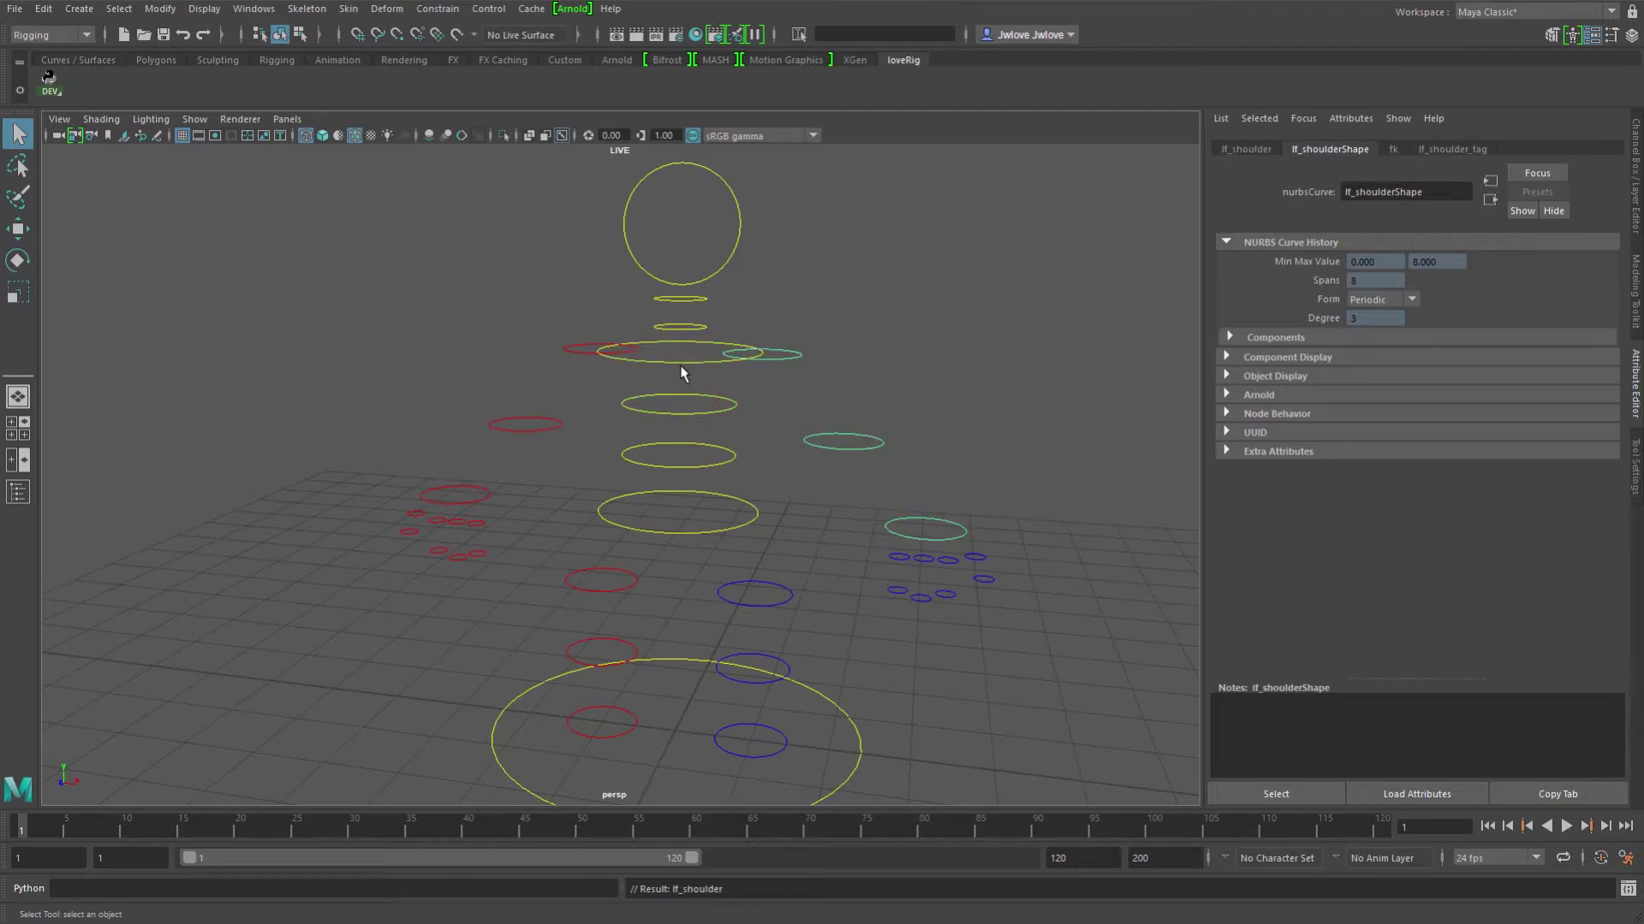
{"action": "key", "text": "Right"}
{"action": "key", "text": "Right"}
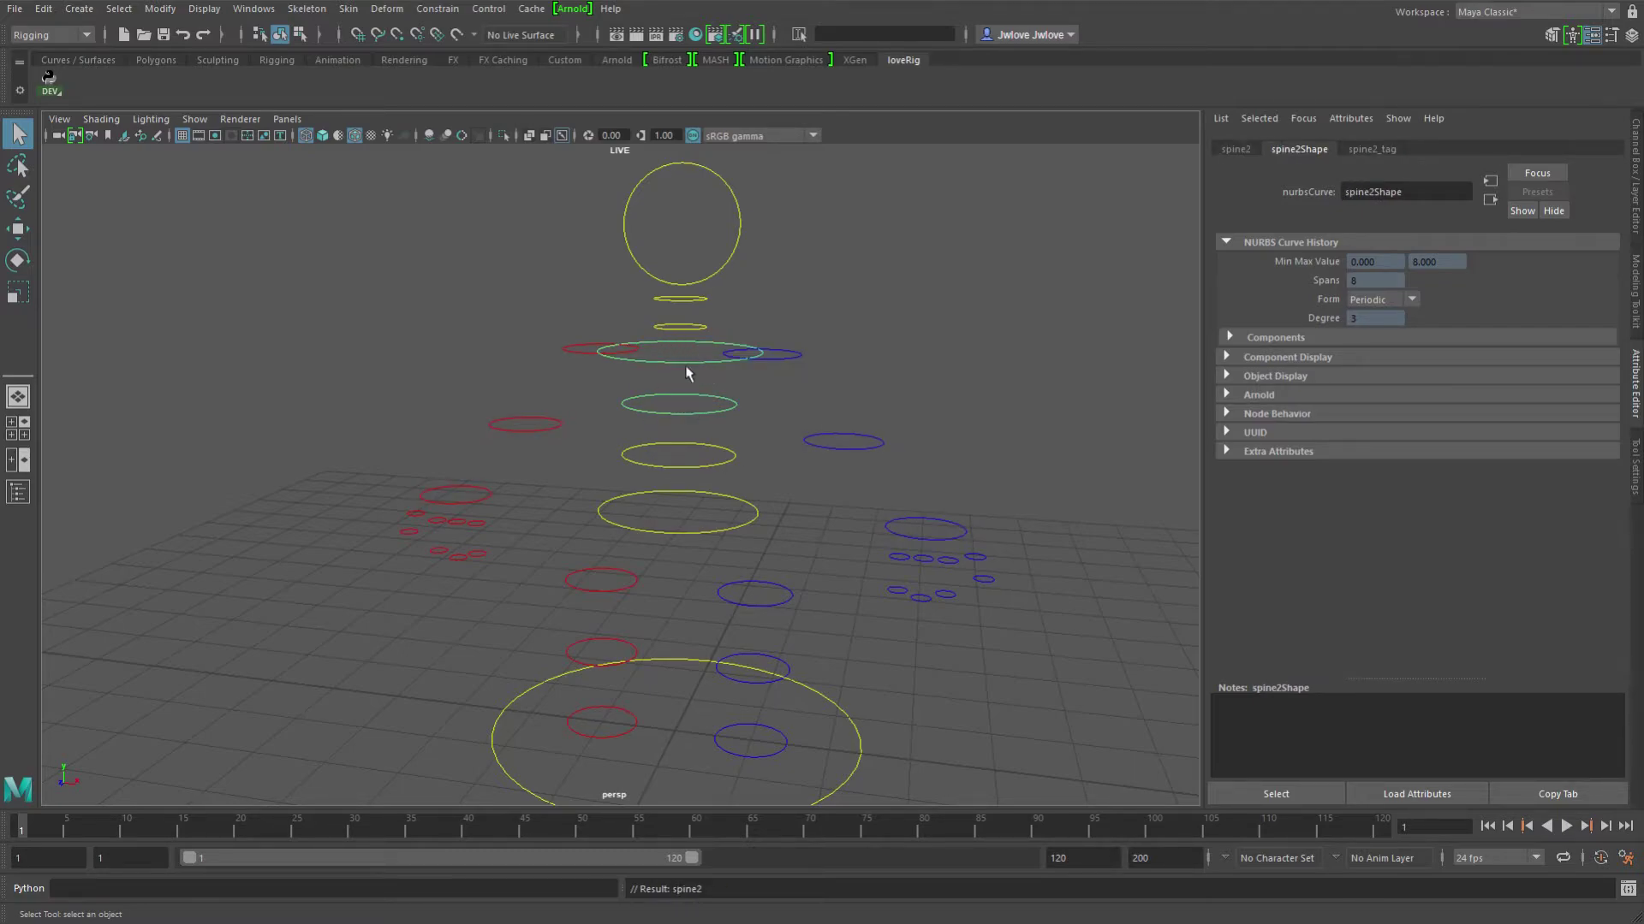
{"action": "key", "text": "Right"}
{"action": "key", "text": "Right"}
{"action": "key", "text": "Right"}
{"action": "key", "text": "Down"}
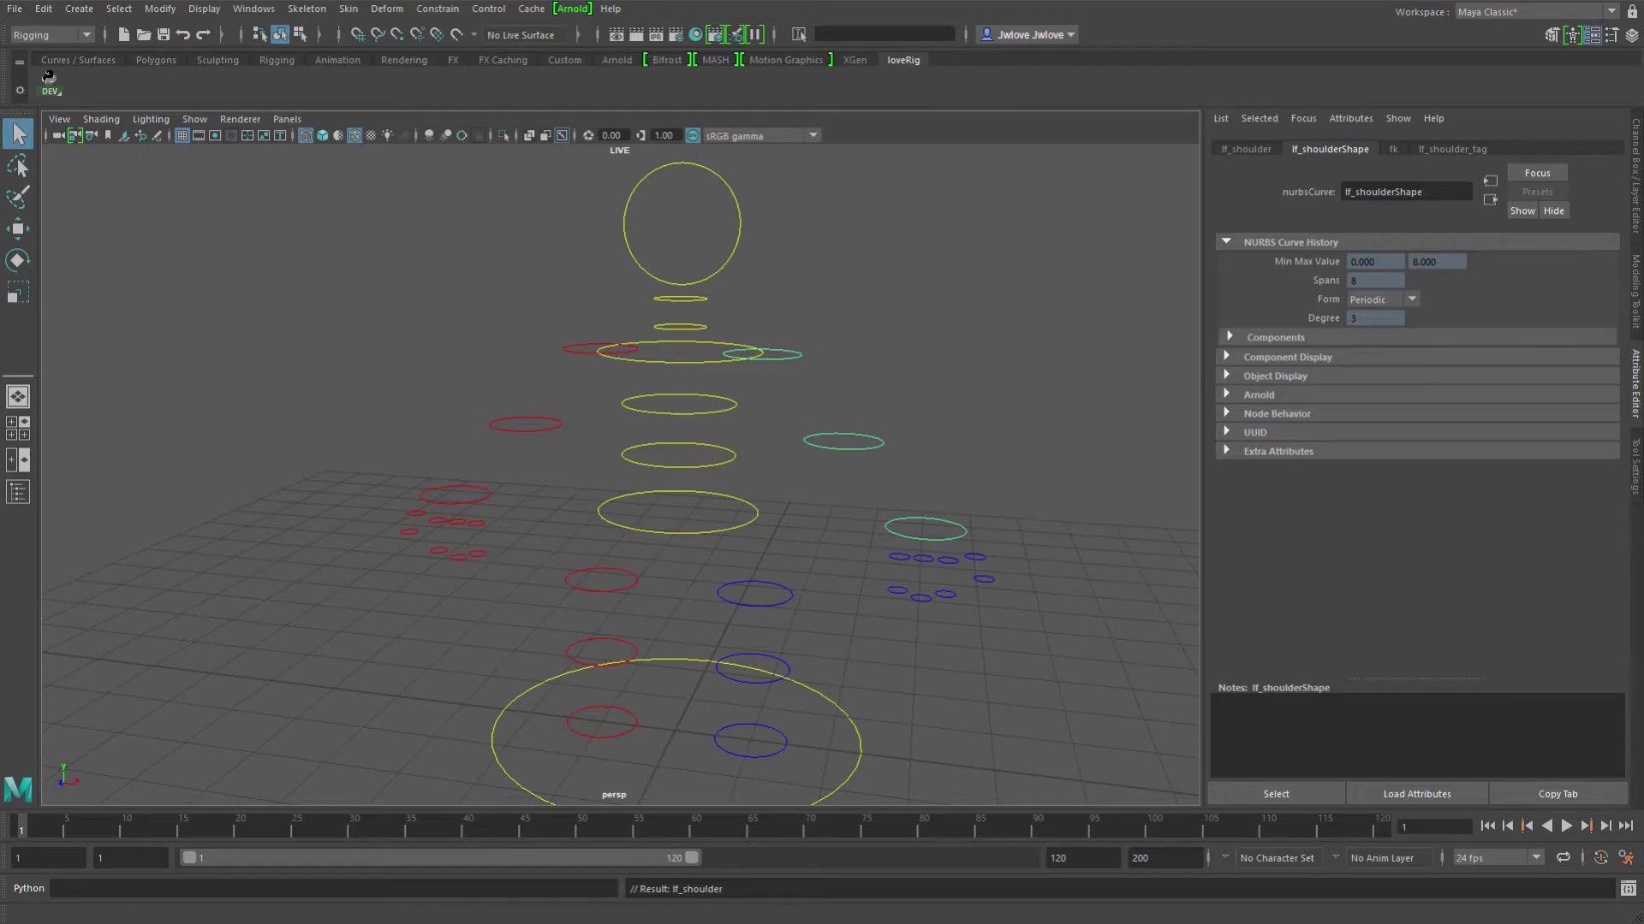
- Bring the Node Editor back, duplicate controller3 and place the copy between chest_tag and controller3
{"action": "left_click_drag", "start_coordinate": [1643, 110], "coordinate": [729, 85]}
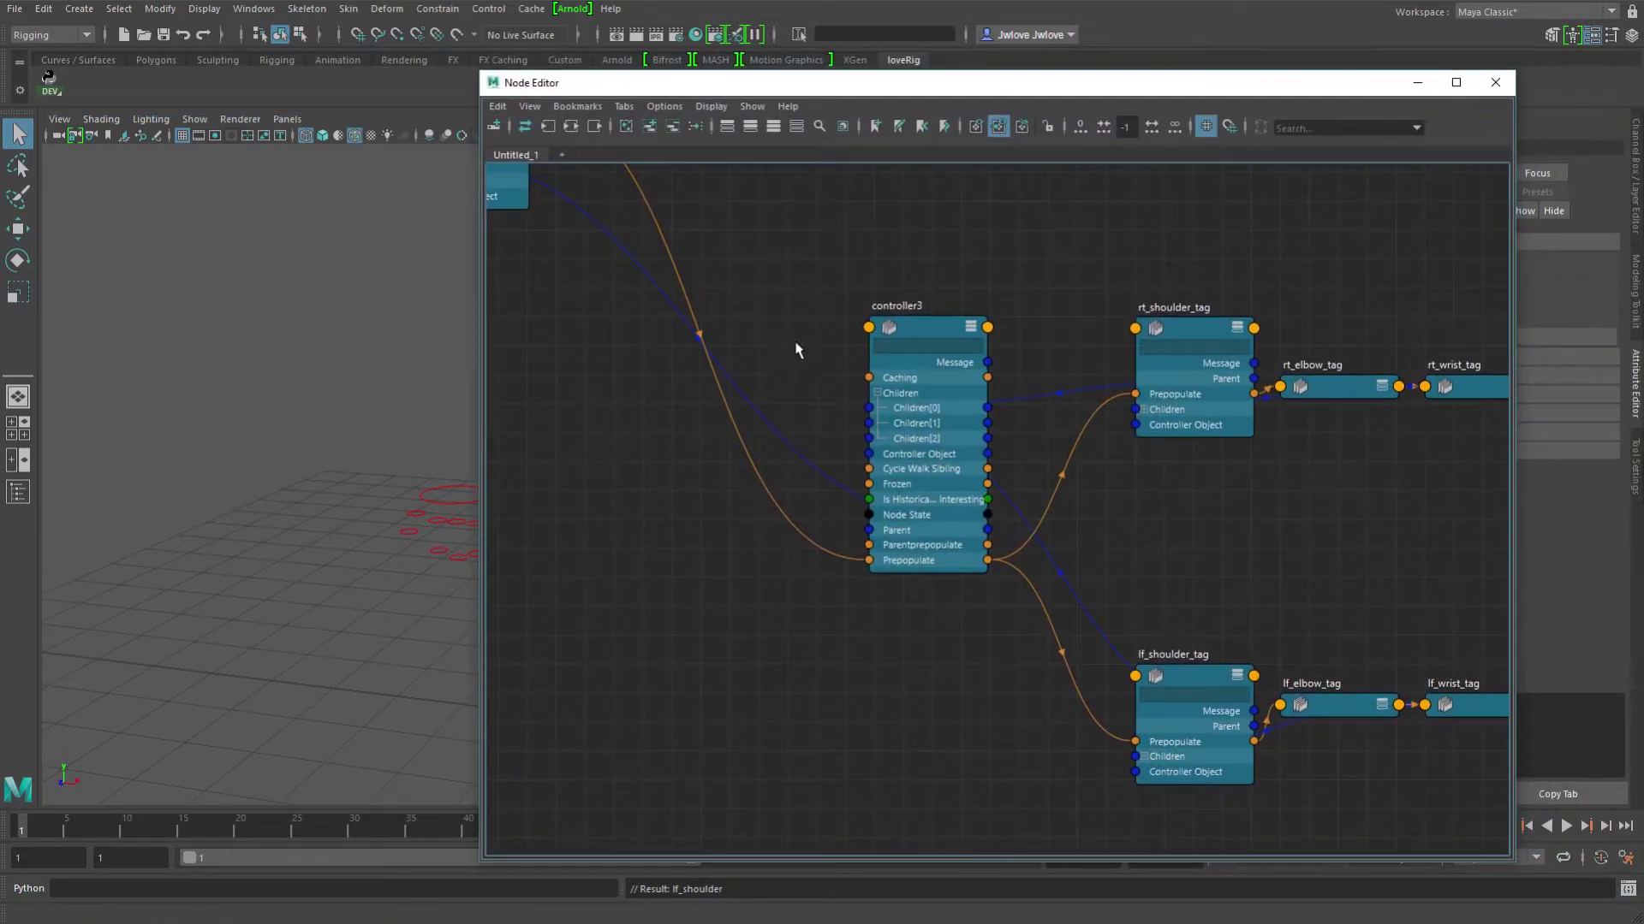
{"action": "scroll", "coordinate": [801, 351], "scroll_direction": "down", "scroll_amount": 3}
{"action": "middle_click_drag", "start_coordinate": [733, 312], "coordinate": [789, 414]}
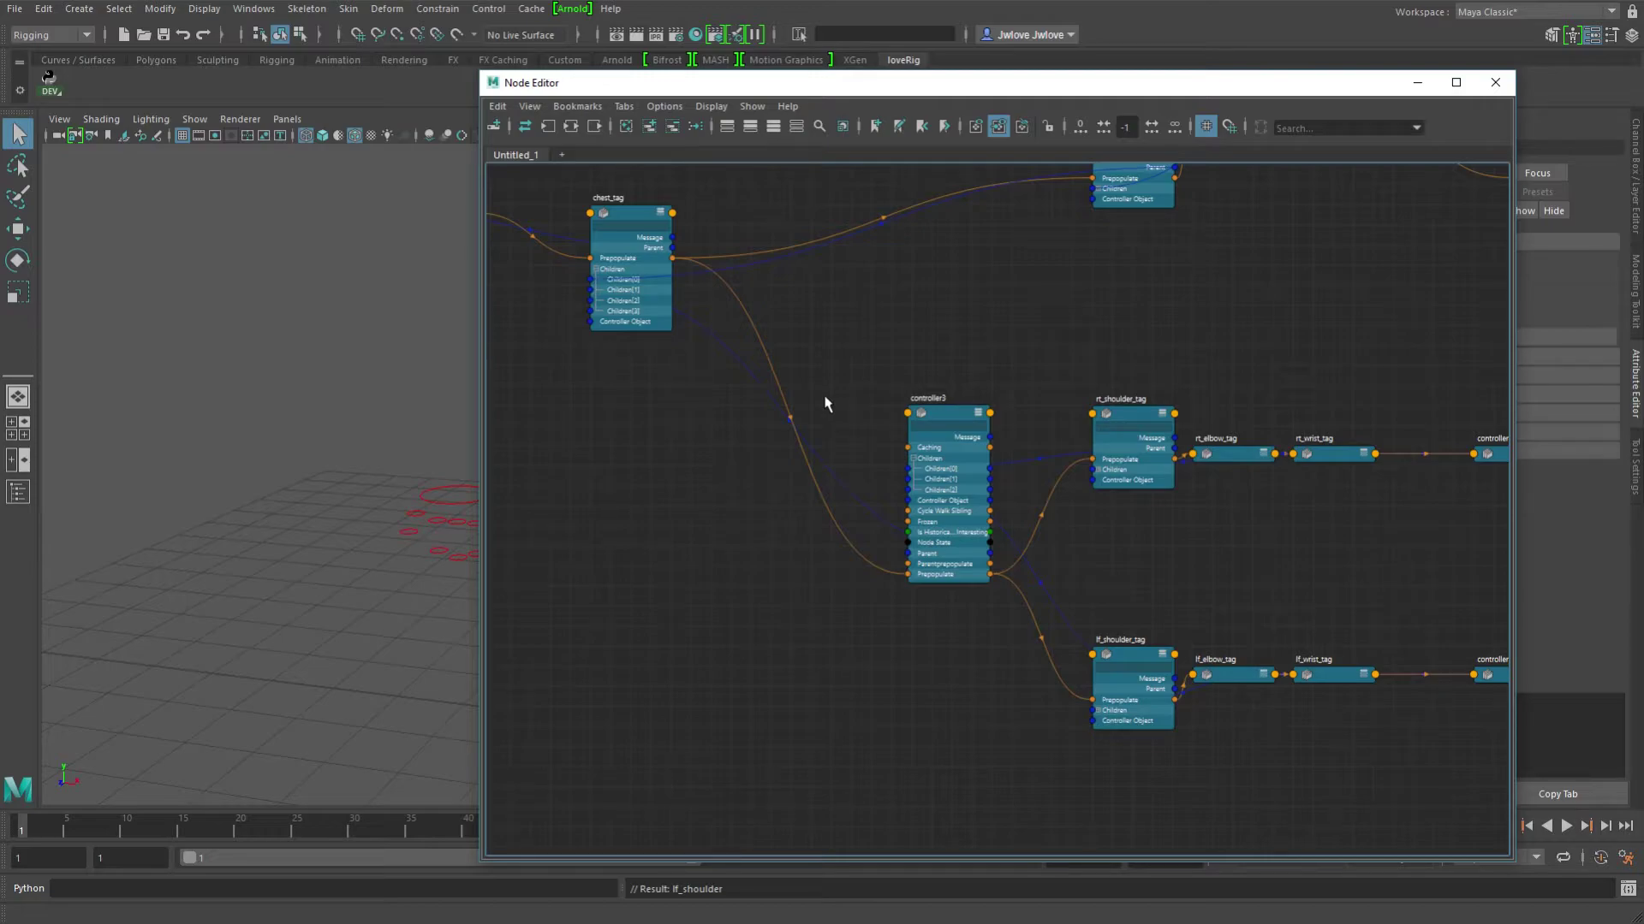
{"action": "left_click", "coordinate": [953, 421]}
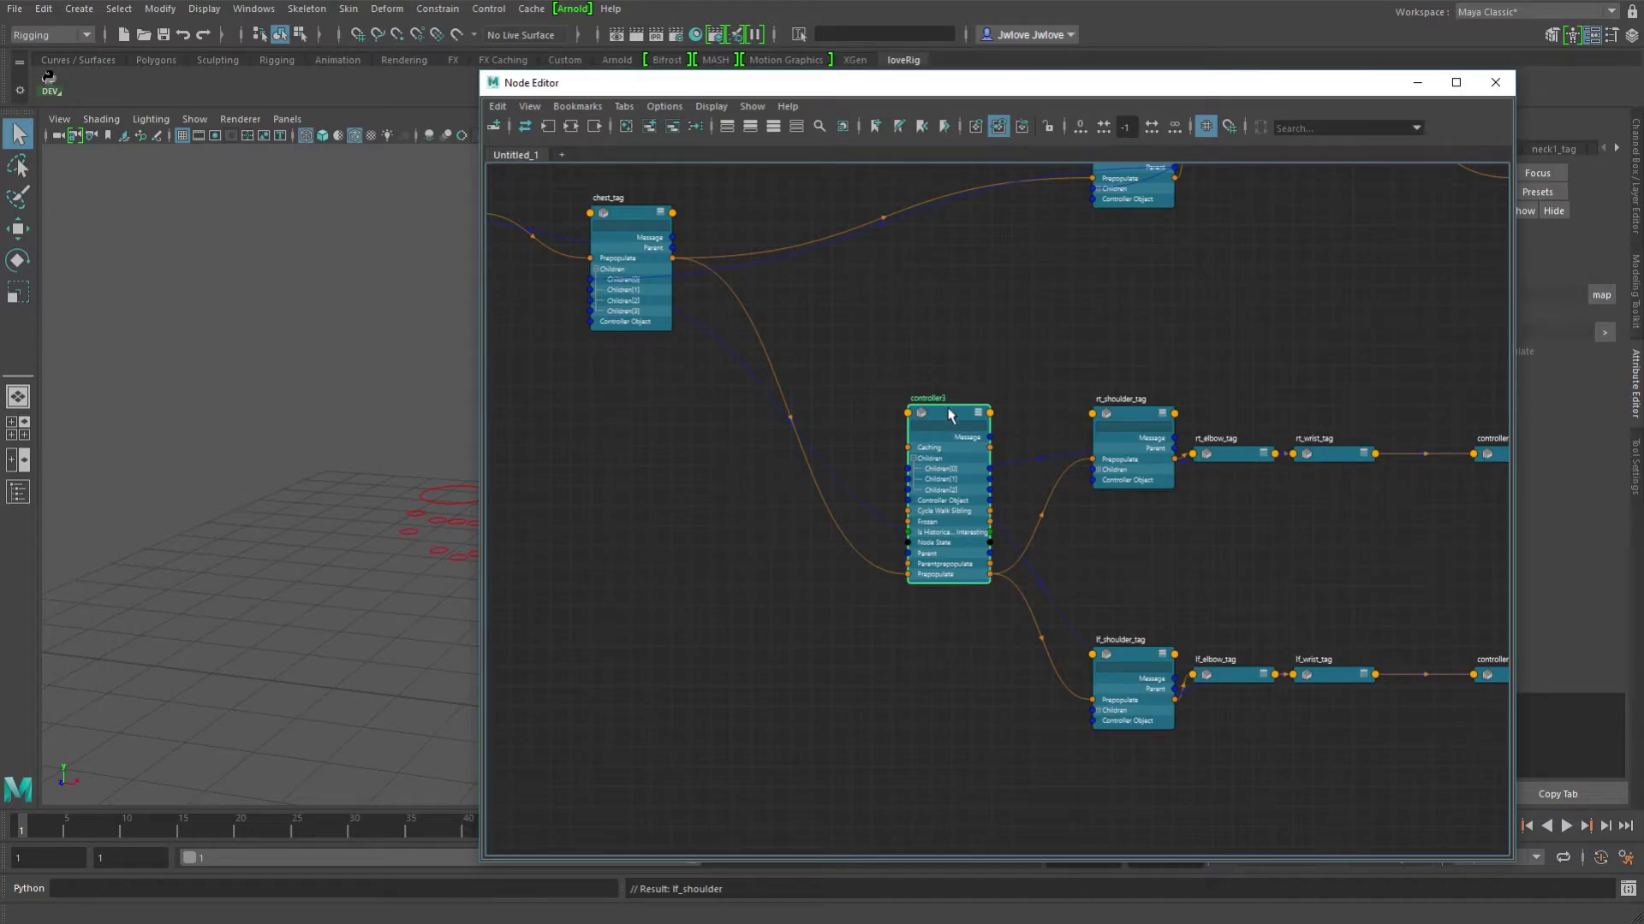
{"action": "key", "text": "ctrl+d"}
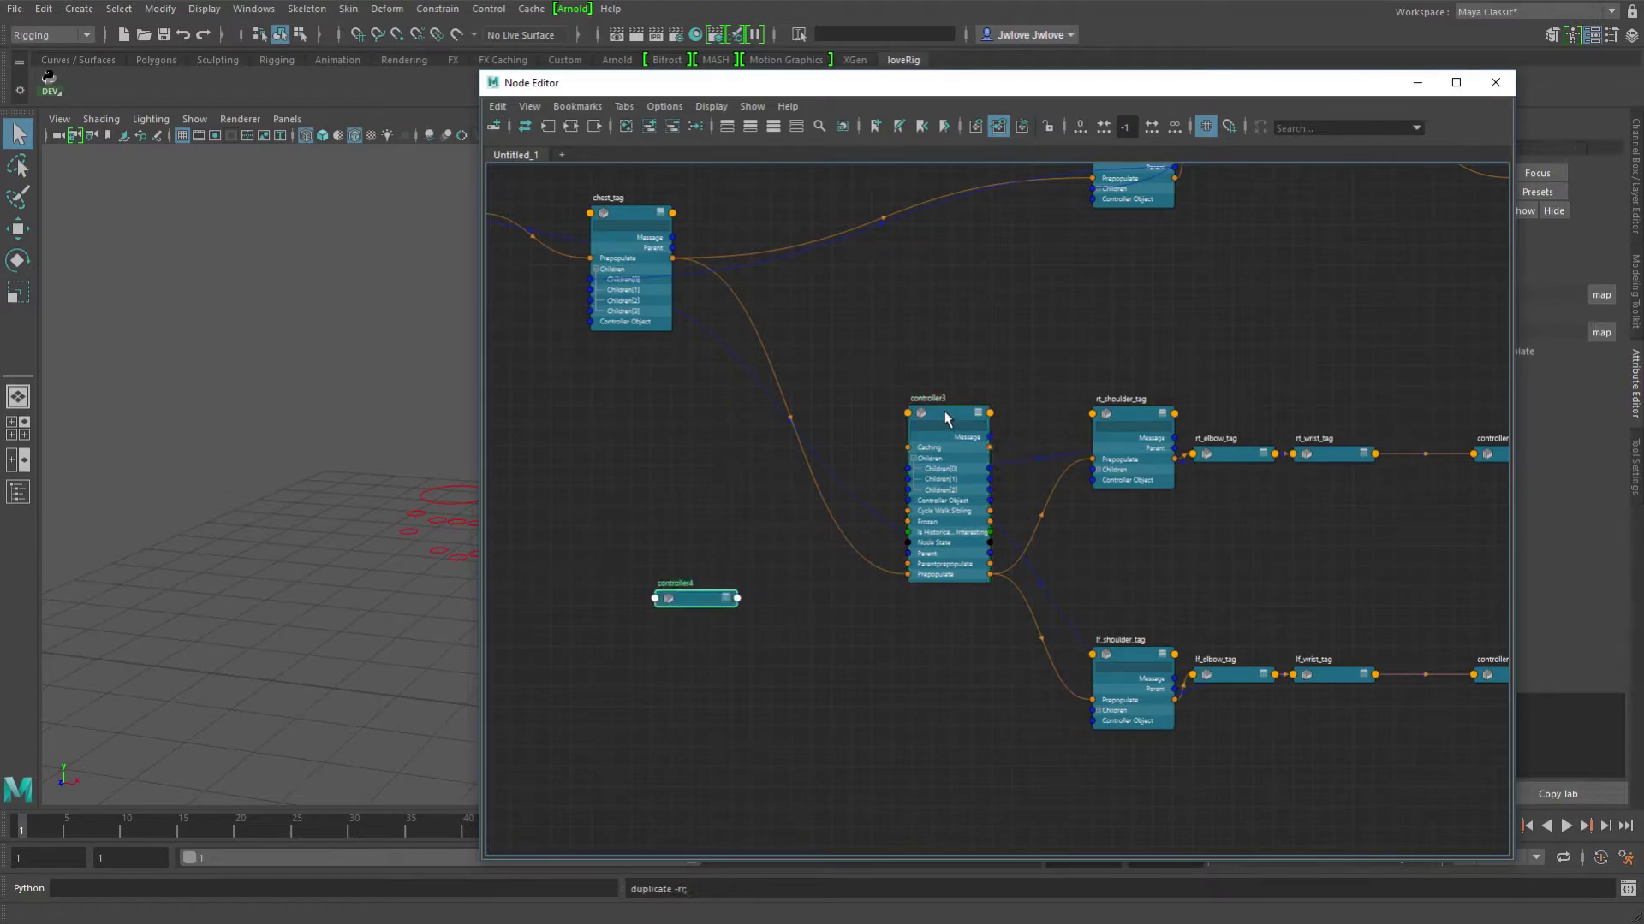
{"action": "left_click_drag", "start_coordinate": [680, 597], "coordinate": [811, 419]}
- Show all attributes of the duplicated controller, expand its Children inputs and shift the node slightly away from controller3
{"action": "scroll", "coordinate": [838, 442], "scroll_direction": "up", "scroll_amount": 4}
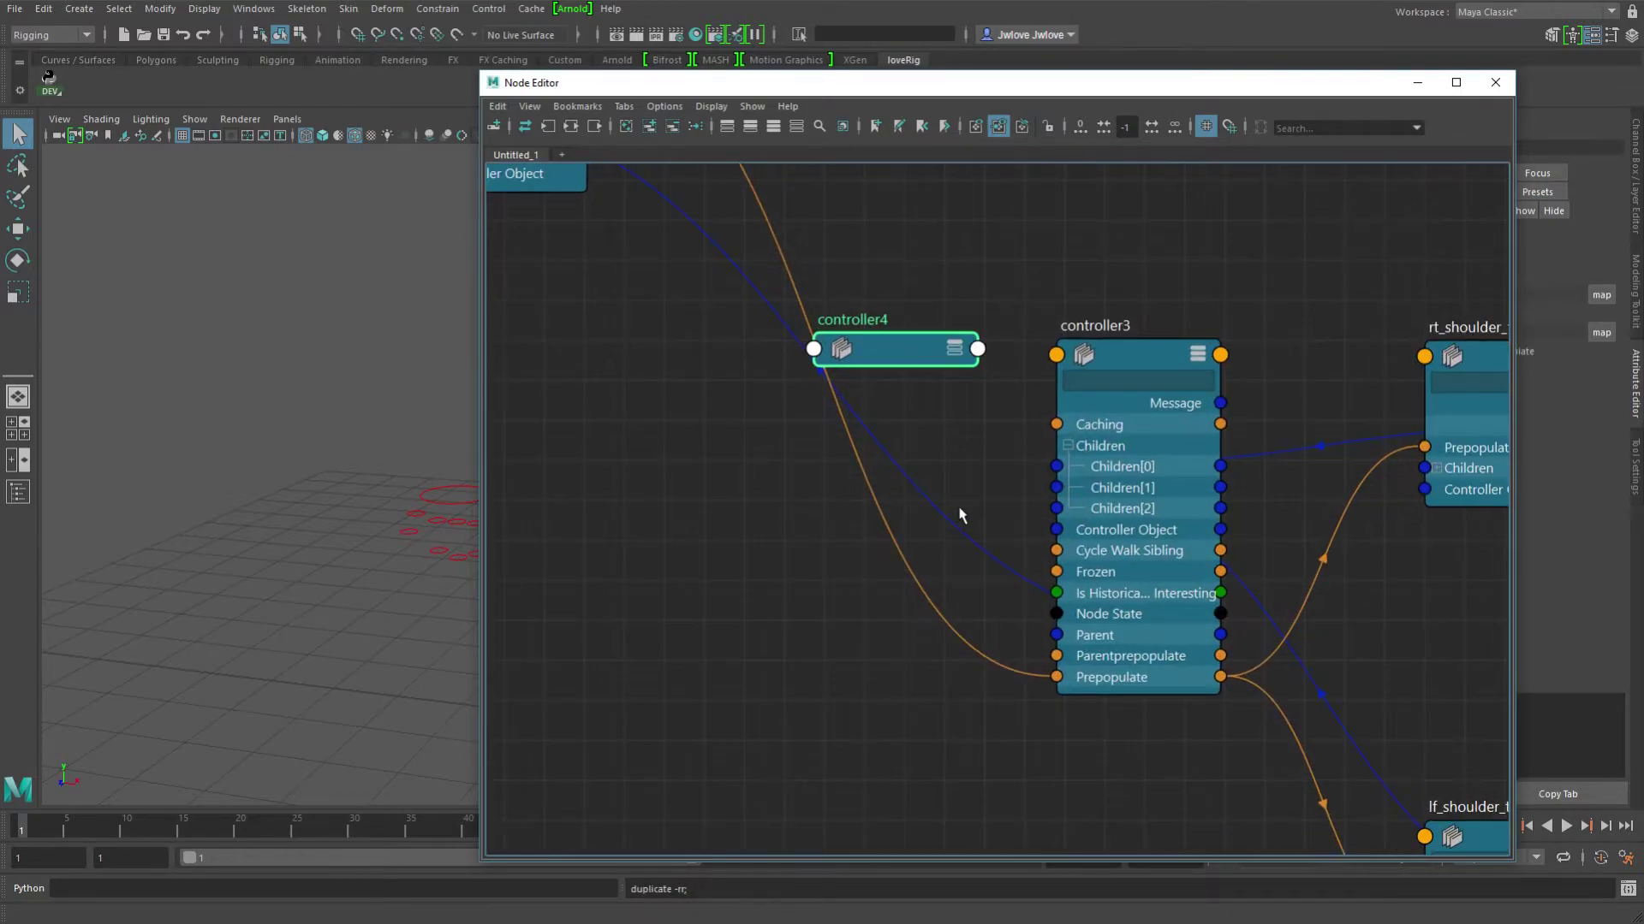
{"action": "right_click_drag", "start_coordinate": [882, 381], "coordinate": [837, 598]}
{"action": "left_click", "coordinate": [933, 534]}
{"action": "scroll", "coordinate": [933, 534], "scroll_direction": "down", "scroll_amount": 3}
{"action": "middle_click_drag", "start_coordinate": [868, 524], "coordinate": [993, 490], "text": "alt"}
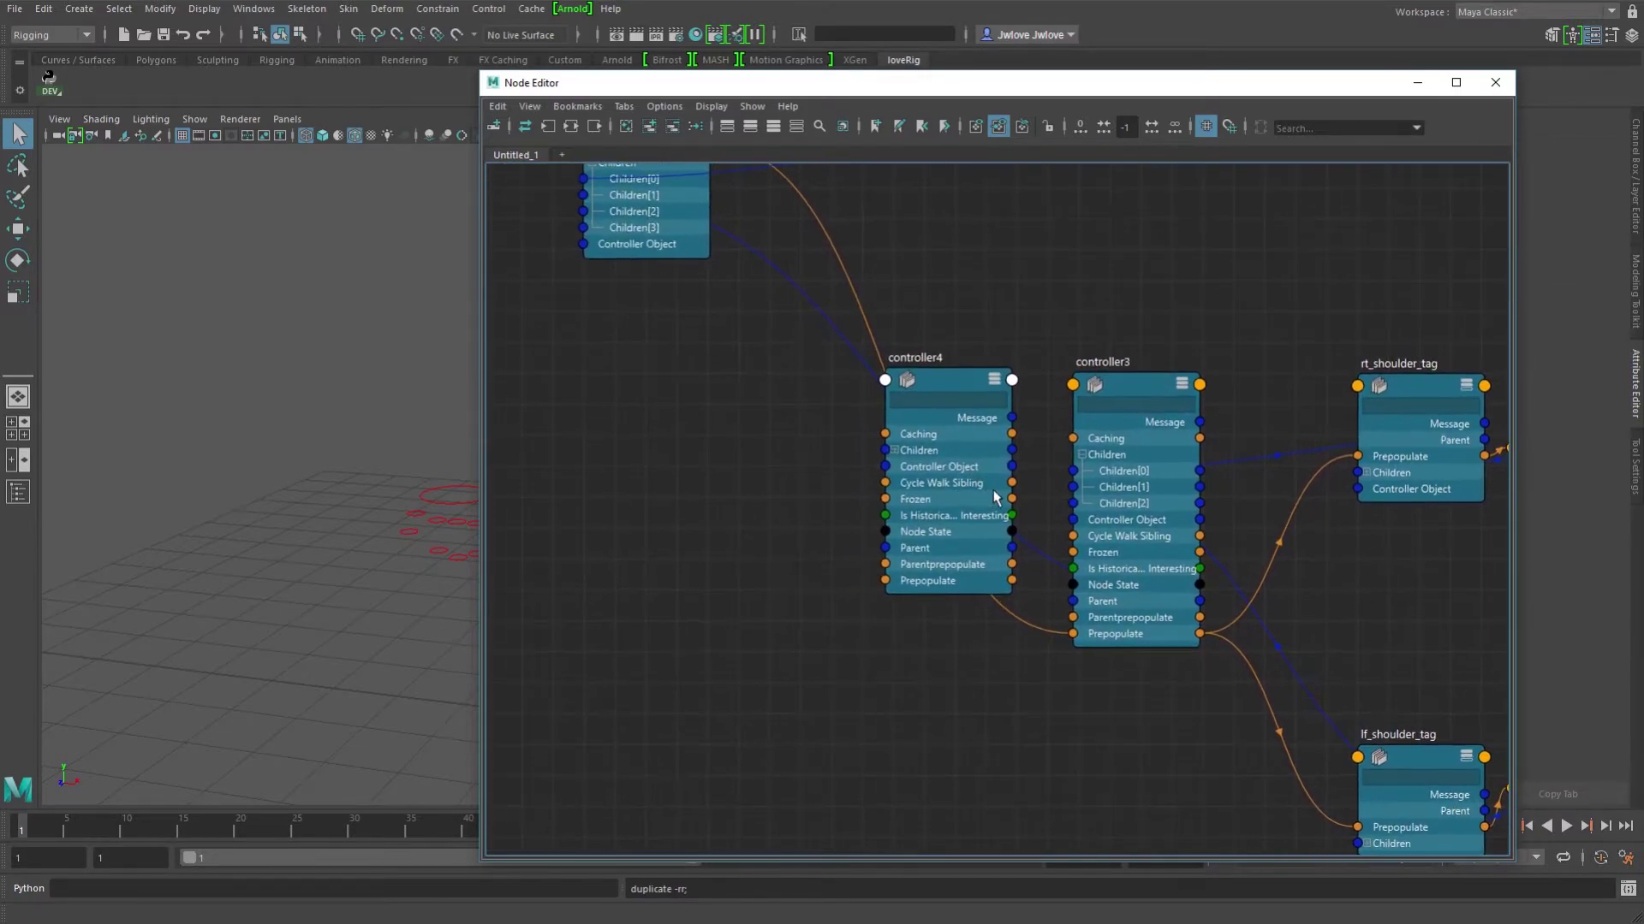
{"action": "left_click", "coordinate": [894, 450]}
{"action": "left_click_drag", "start_coordinate": [948, 395], "coordinate": [918, 394]}
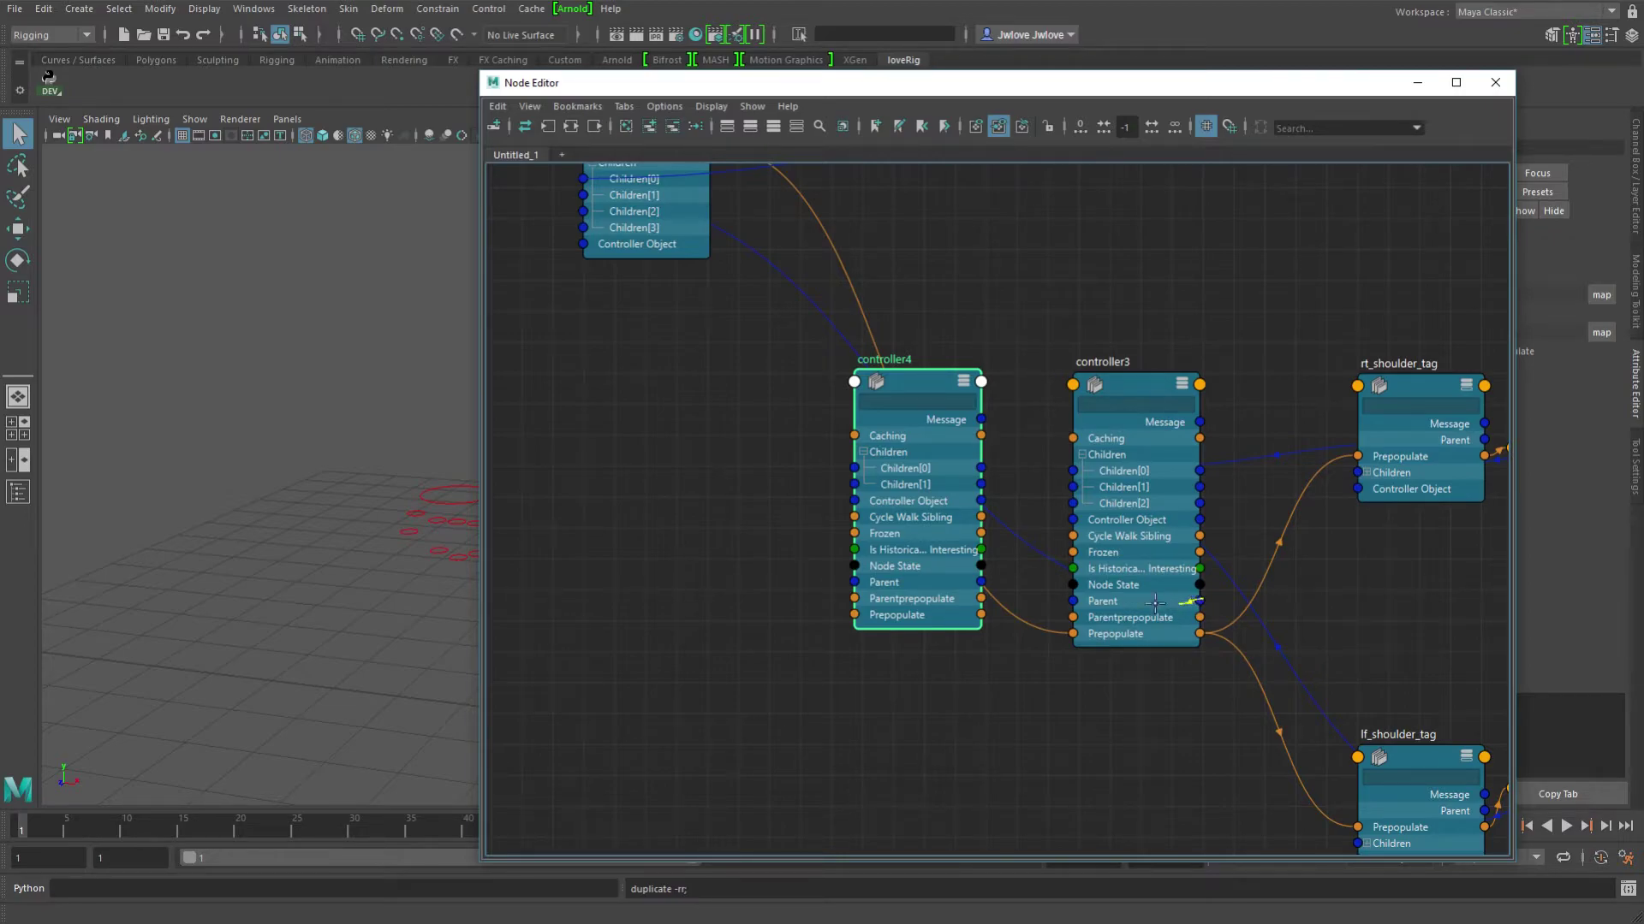
- Connect controller3's Parent attribute to the duplicate's Children, and the duplicate's Parent attribute to the chest tag's Children
{"action": "left_click_drag", "start_coordinate": [1143, 601], "coordinate": [893, 473]}
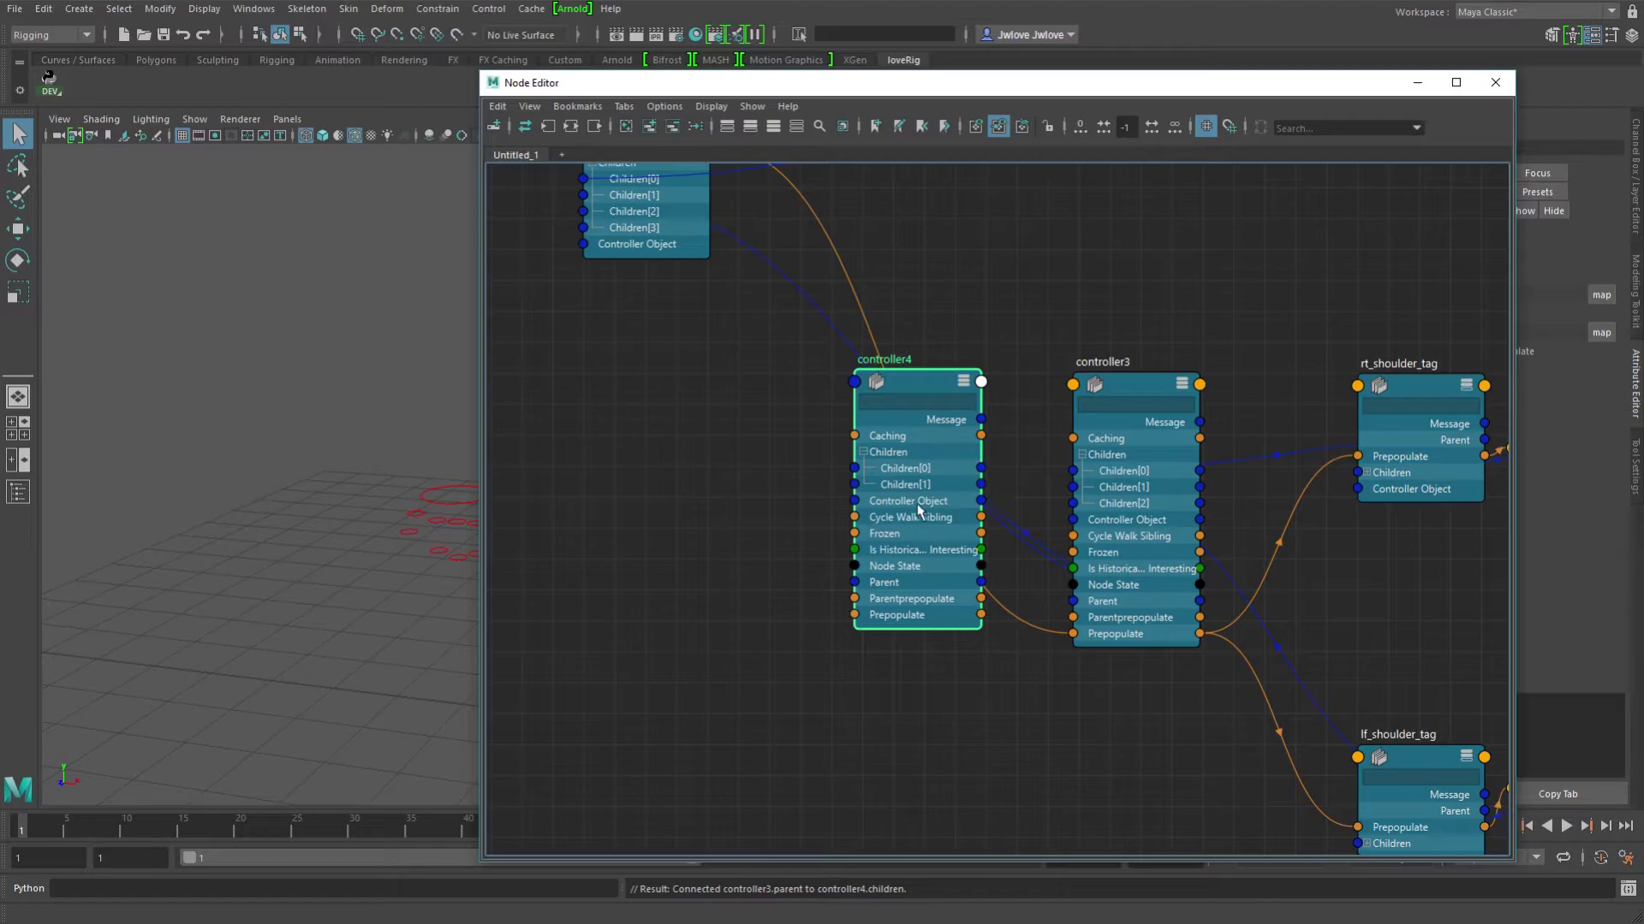
{"action": "middle_click_drag", "start_coordinate": [833, 498], "coordinate": [937, 638], "text": "alt"}
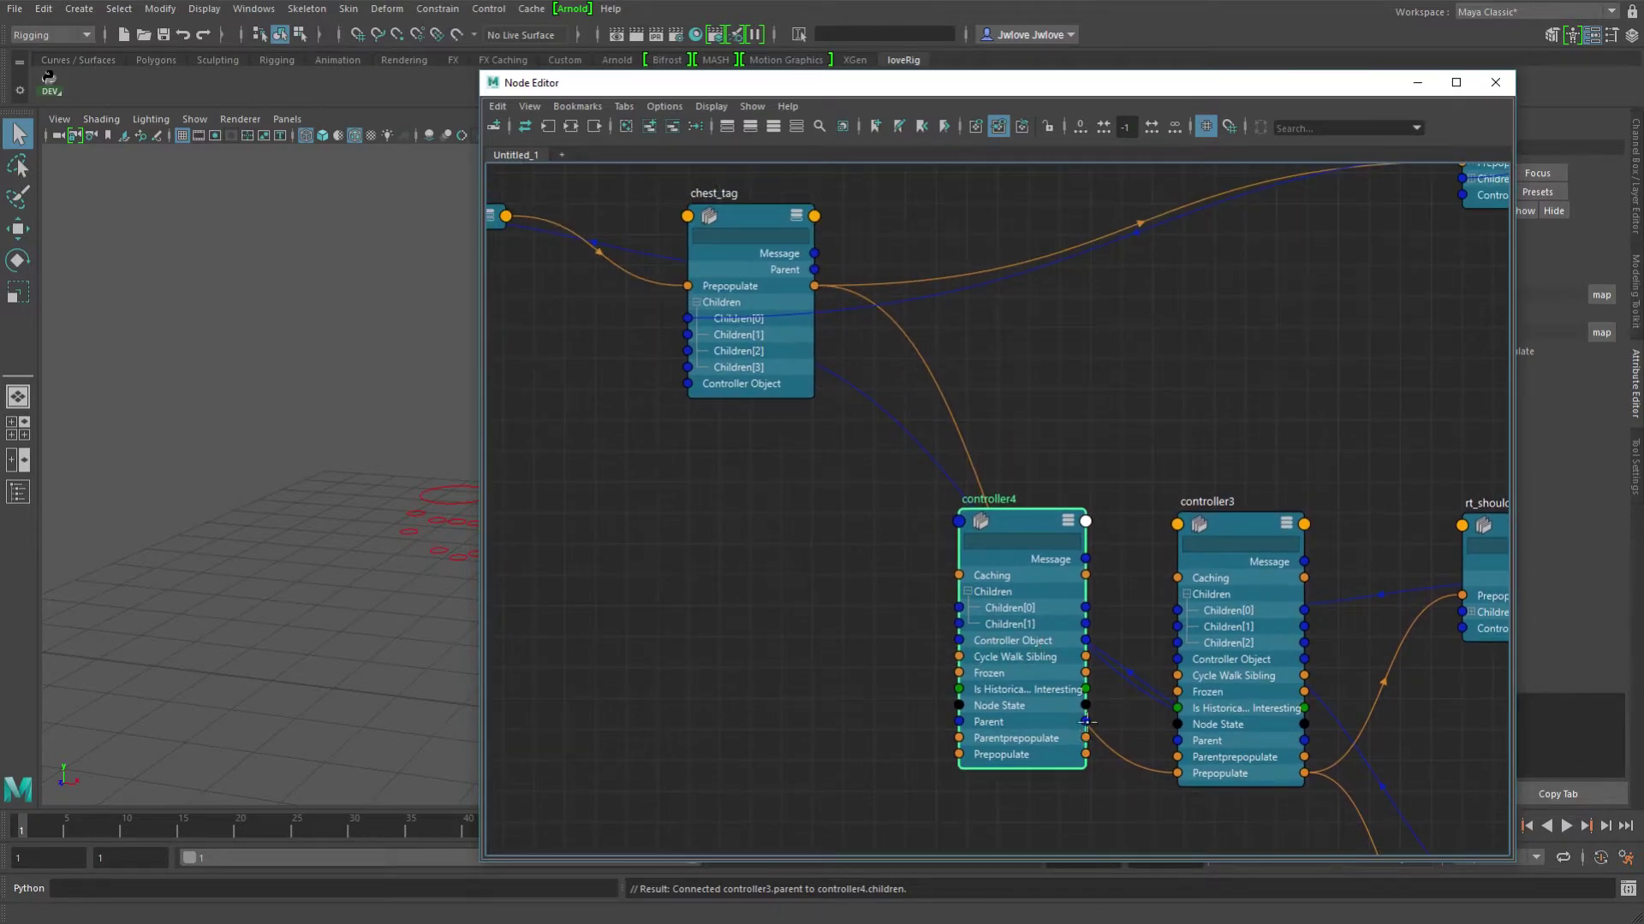
{"action": "left_click_drag", "start_coordinate": [1085, 722], "coordinate": [719, 337]}
{"action": "middle_click_drag", "start_coordinate": [763, 430], "coordinate": [682, 317], "text": "alt"}
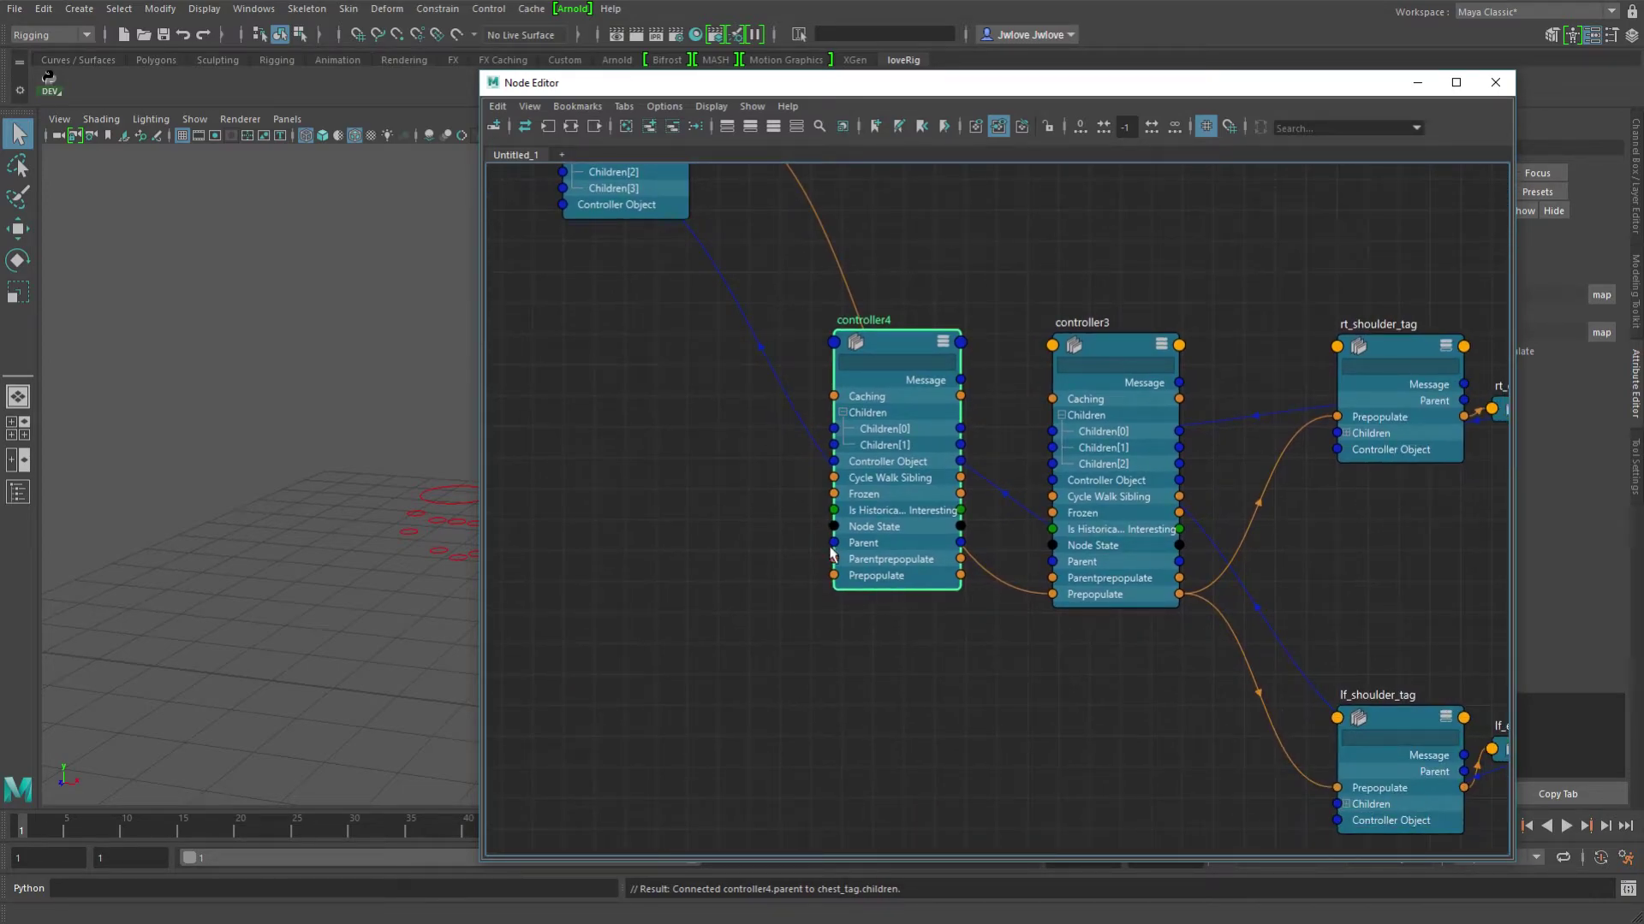
- Connect the chest tag's Prepopulate to the duplicate controller's Prepopulate, and the duplicate's Prepopulate to controller3's Prepopulate
{"action": "middle_click_drag", "start_coordinate": [812, 539], "coordinate": [886, 684], "text": "alt"}
{"action": "left_click_drag", "start_coordinate": [762, 251], "coordinate": [906, 719]}
{"action": "middle_click_drag", "start_coordinate": [984, 719], "coordinate": [819, 560], "text": "alt"}
{"action": "left_click_drag", "start_coordinate": [819, 560], "coordinate": [910, 580]}
{"action": "mouse_move", "coordinate": [750, 317]}
{"action": "left_mouse_down"}
{"action": "mouse_move", "coordinate": [797, 274]}
{"action": "mouse_move", "coordinate": [741, 294]}
{"action": "left_mouse_up"}
{"action": "right_click_drag", "start_coordinate": [922, 453], "coordinate": [841, 422], "text": "alt"}
{"action": "middle_click_drag", "start_coordinate": [841, 423], "coordinate": [889, 497], "text": "alt"}
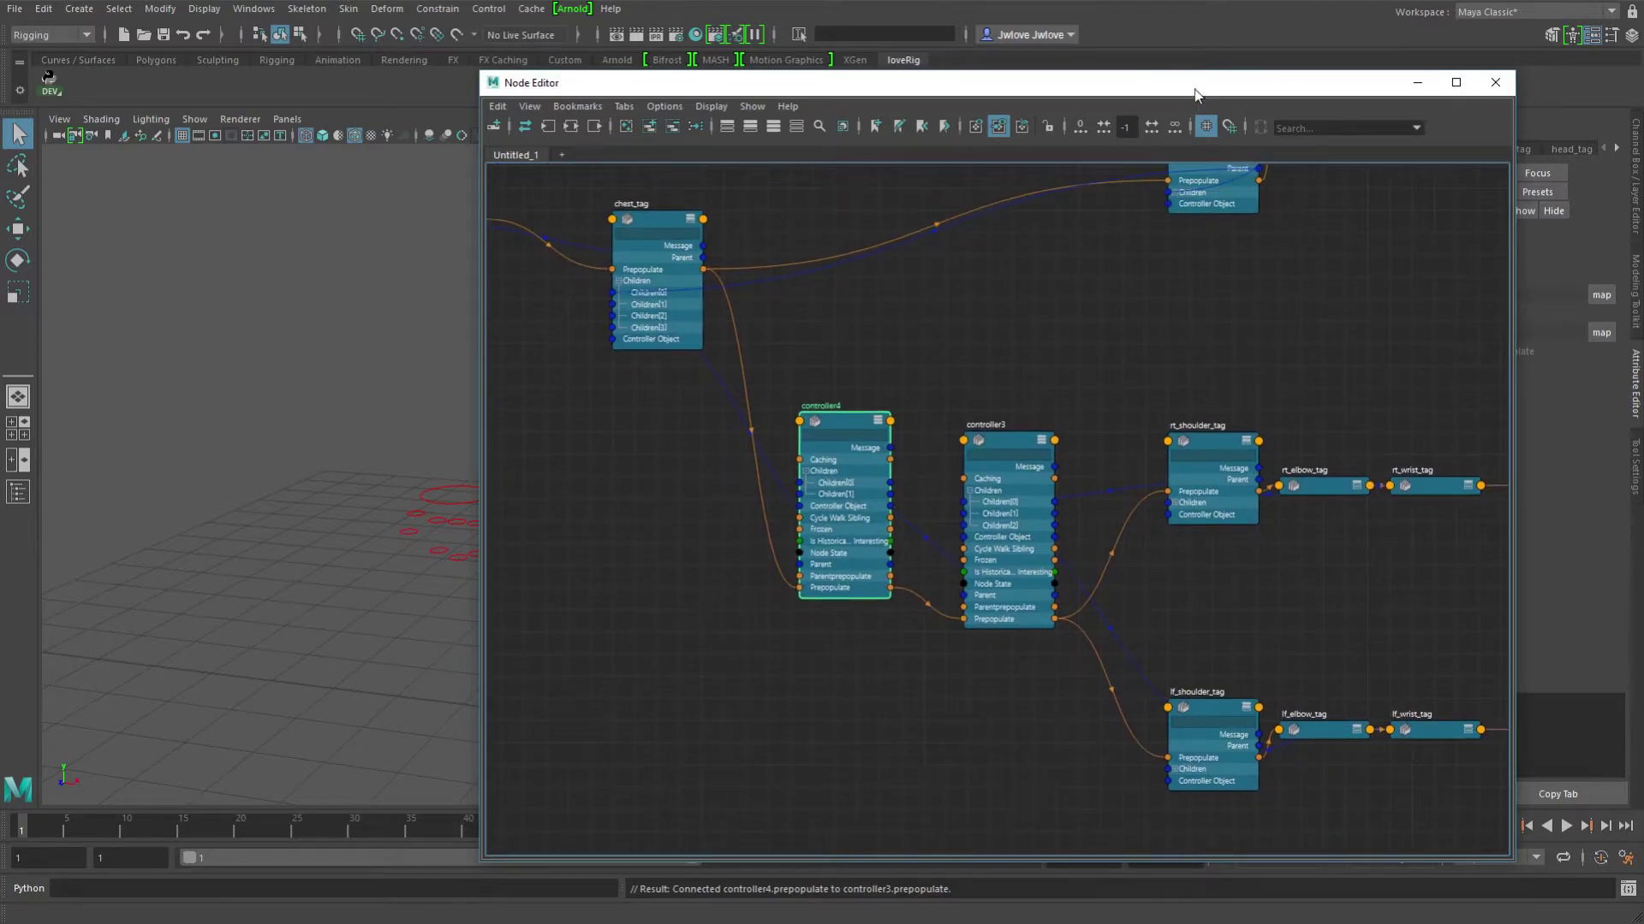
- Move the Node Editor aside, select the chest control and pick-walk down and repeatedly back and forth between the two shoulders
{"action": "left_click_drag", "start_coordinate": [1196, 92], "coordinate": [892, 65]}
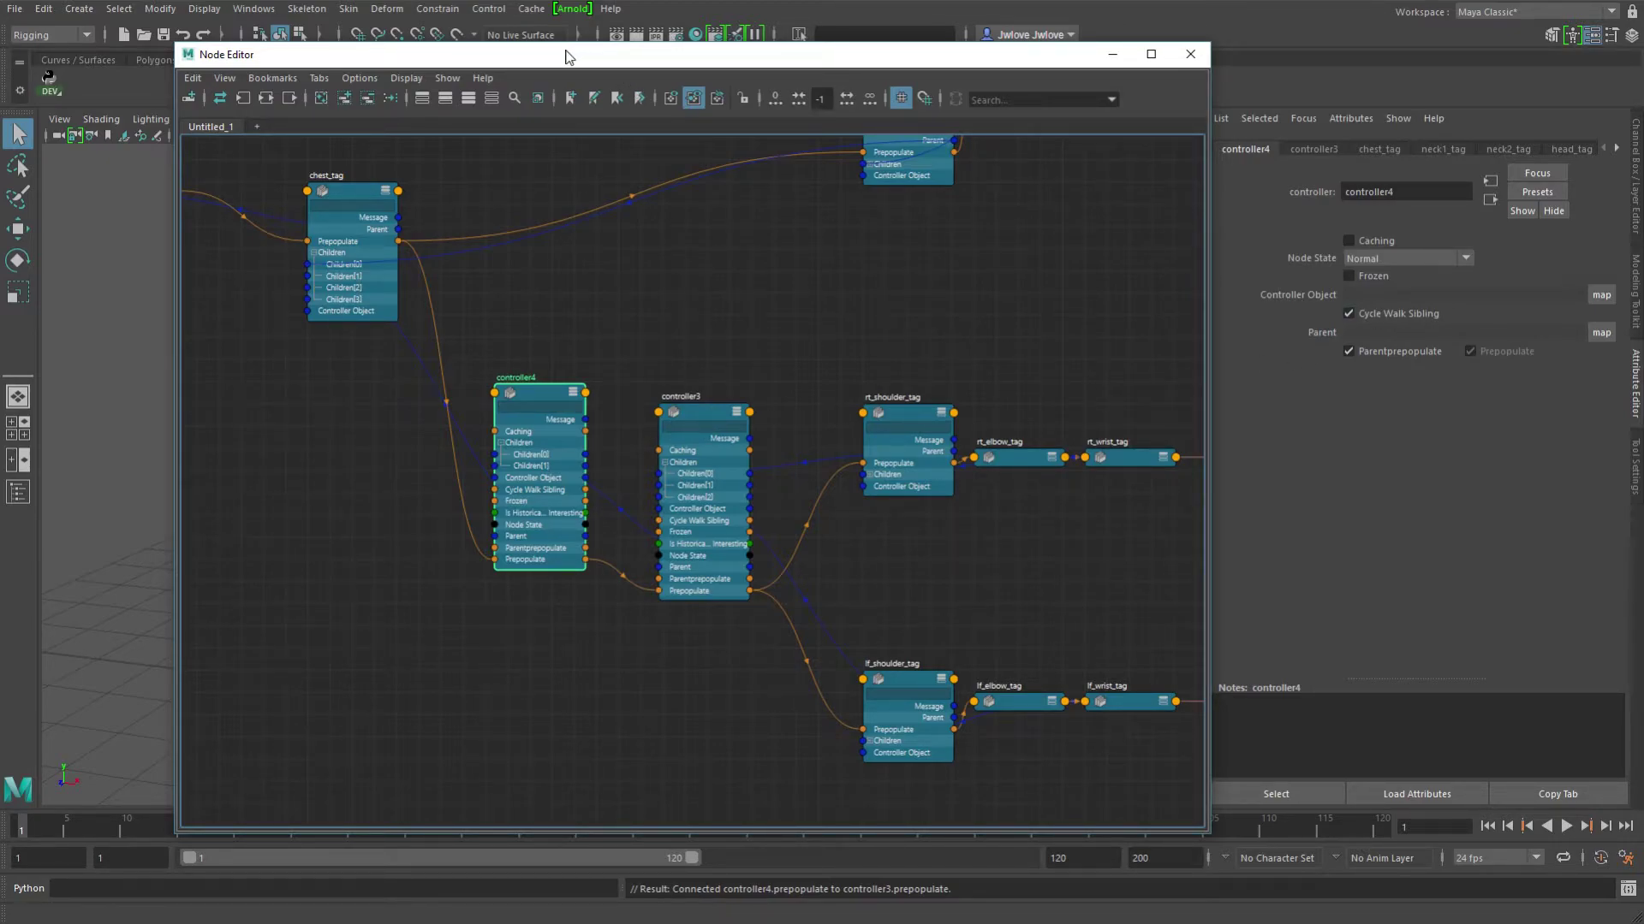
{"action": "left_click_drag", "start_coordinate": [567, 56], "coordinate": [1639, 94]}
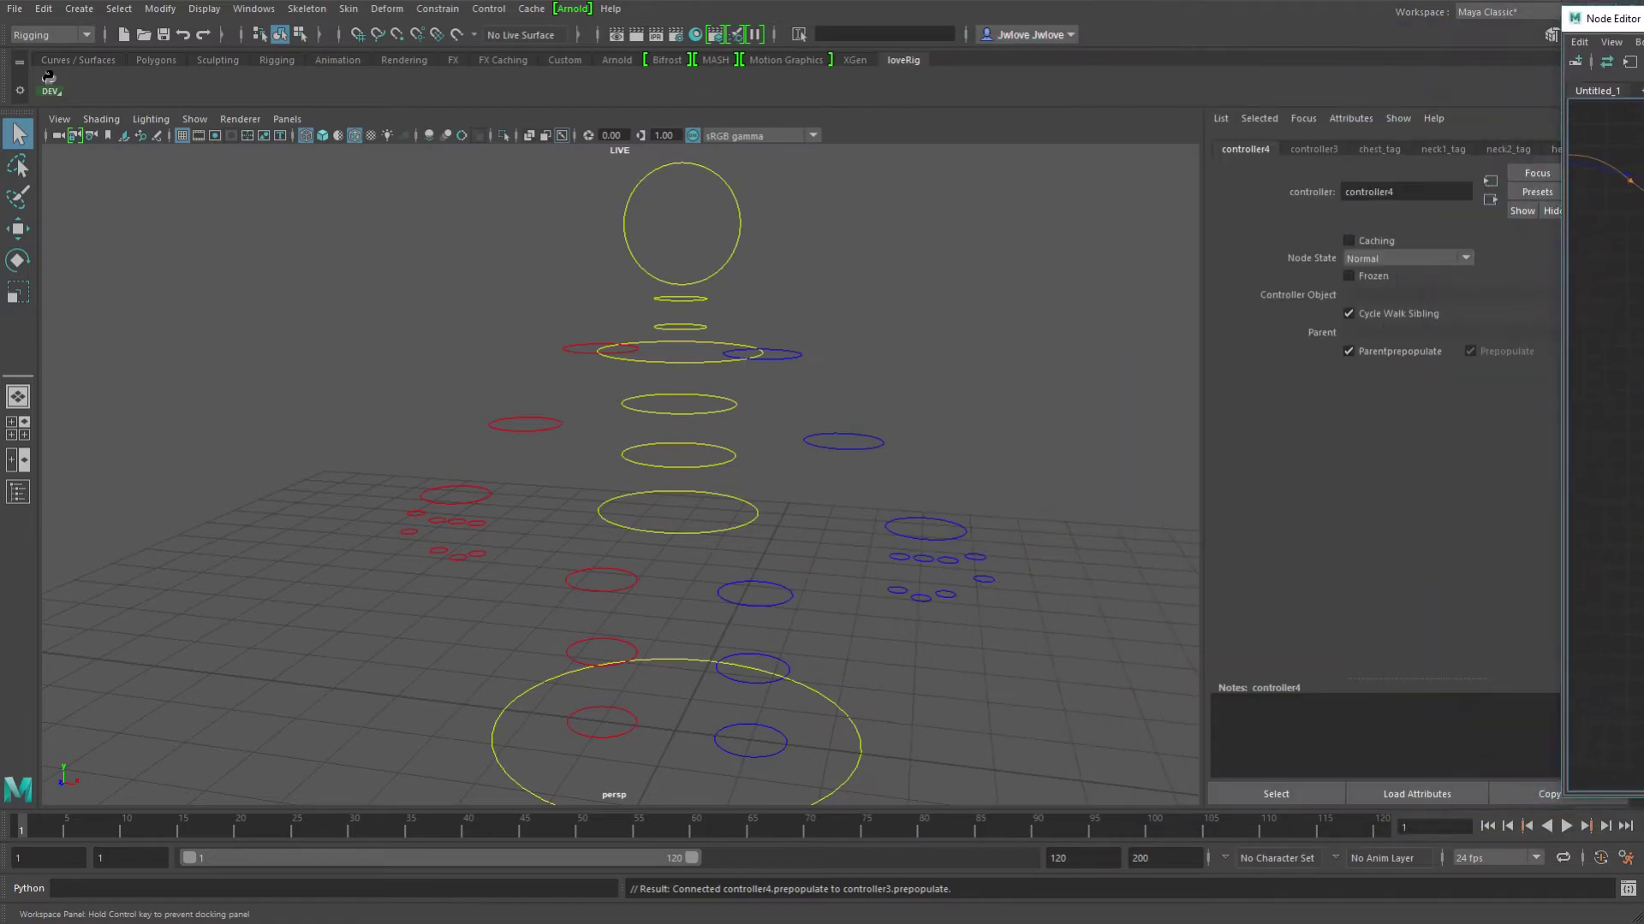
{"action": "left_click", "coordinate": [661, 359]}
{"action": "key", "text": "Down"}
{"action": "key", "text": "Right"}
{"action": "key", "text": "Left"}
{"action": "key", "text": "Right"}
{"action": "key", "text": "Left"}
{"action": "key", "text": "Right"}
{"action": "key", "text": "Left"}
{"action": "key", "text": "Right"}
{"action": "key", "text": "Left"}
{"action": "key", "text": "Right"}
{"action": "key", "text": "Left"}
{"action": "key", "text": "Right"}
{"action": "key", "text": "Left"}
{"action": "key", "text": "Right"}
{"action": "key", "text": "Left"}
{"action": "key", "text": "Right"}
{"action": "key", "text": "Left"}
{"action": "key", "text": "Right"}
{"action": "key", "text": "Left"}
{"action": "key", "text": "Right"}
{"action": "key", "text": "Left"}
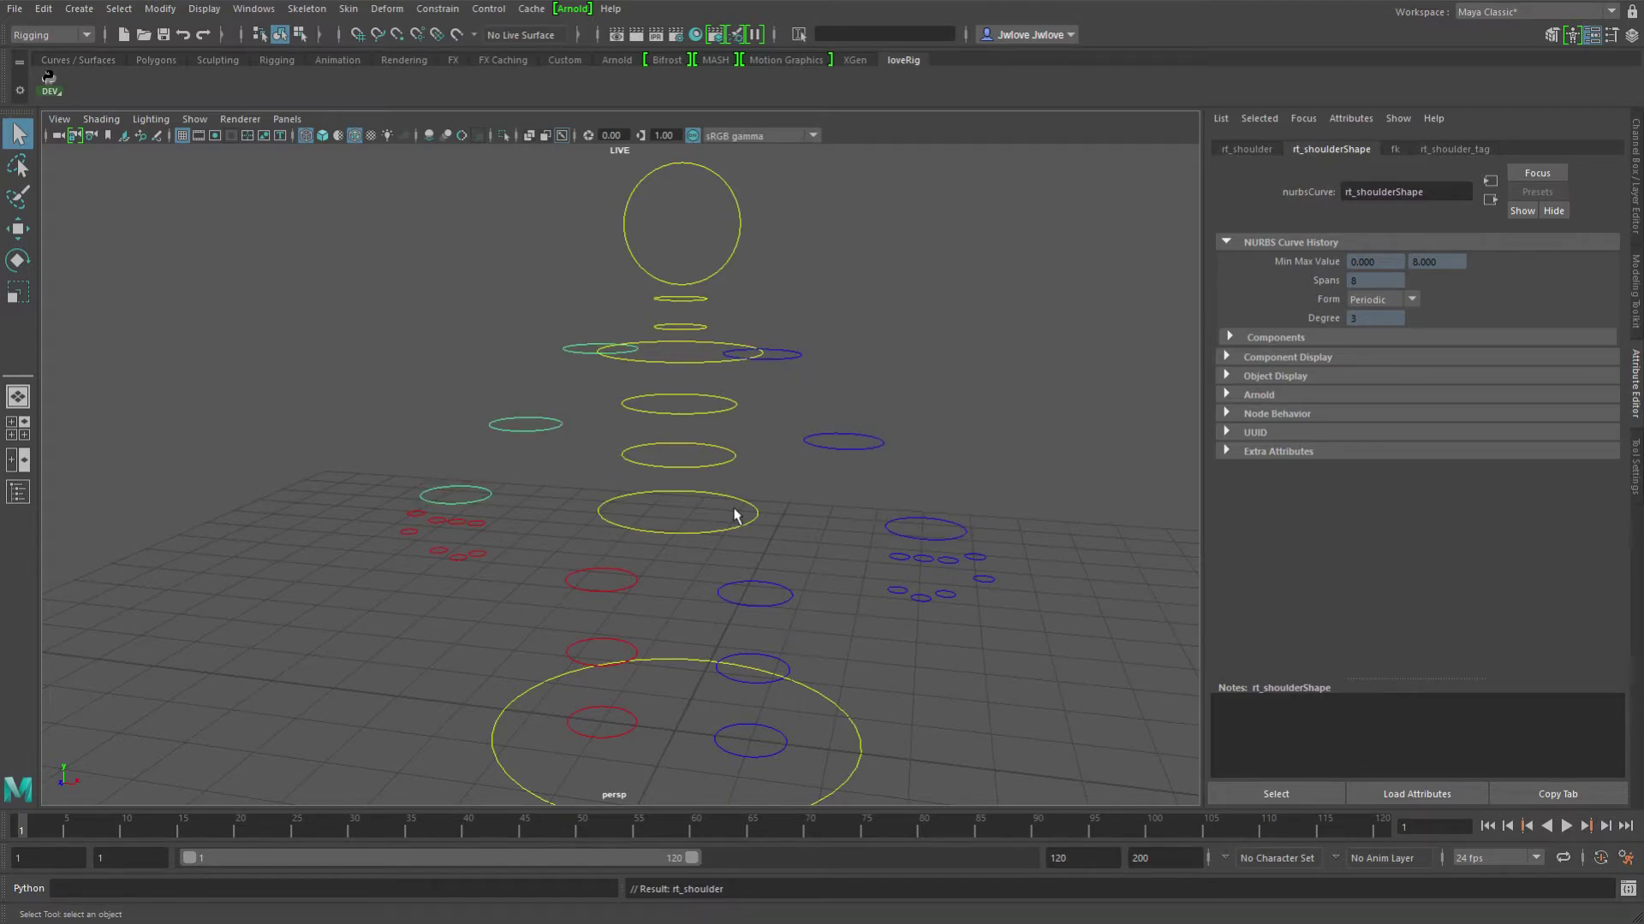
- Select the hips control and test pick-walking to its previous siblings
{"action": "left_click_drag", "start_coordinate": [646, 514], "coordinate": [677, 558]}
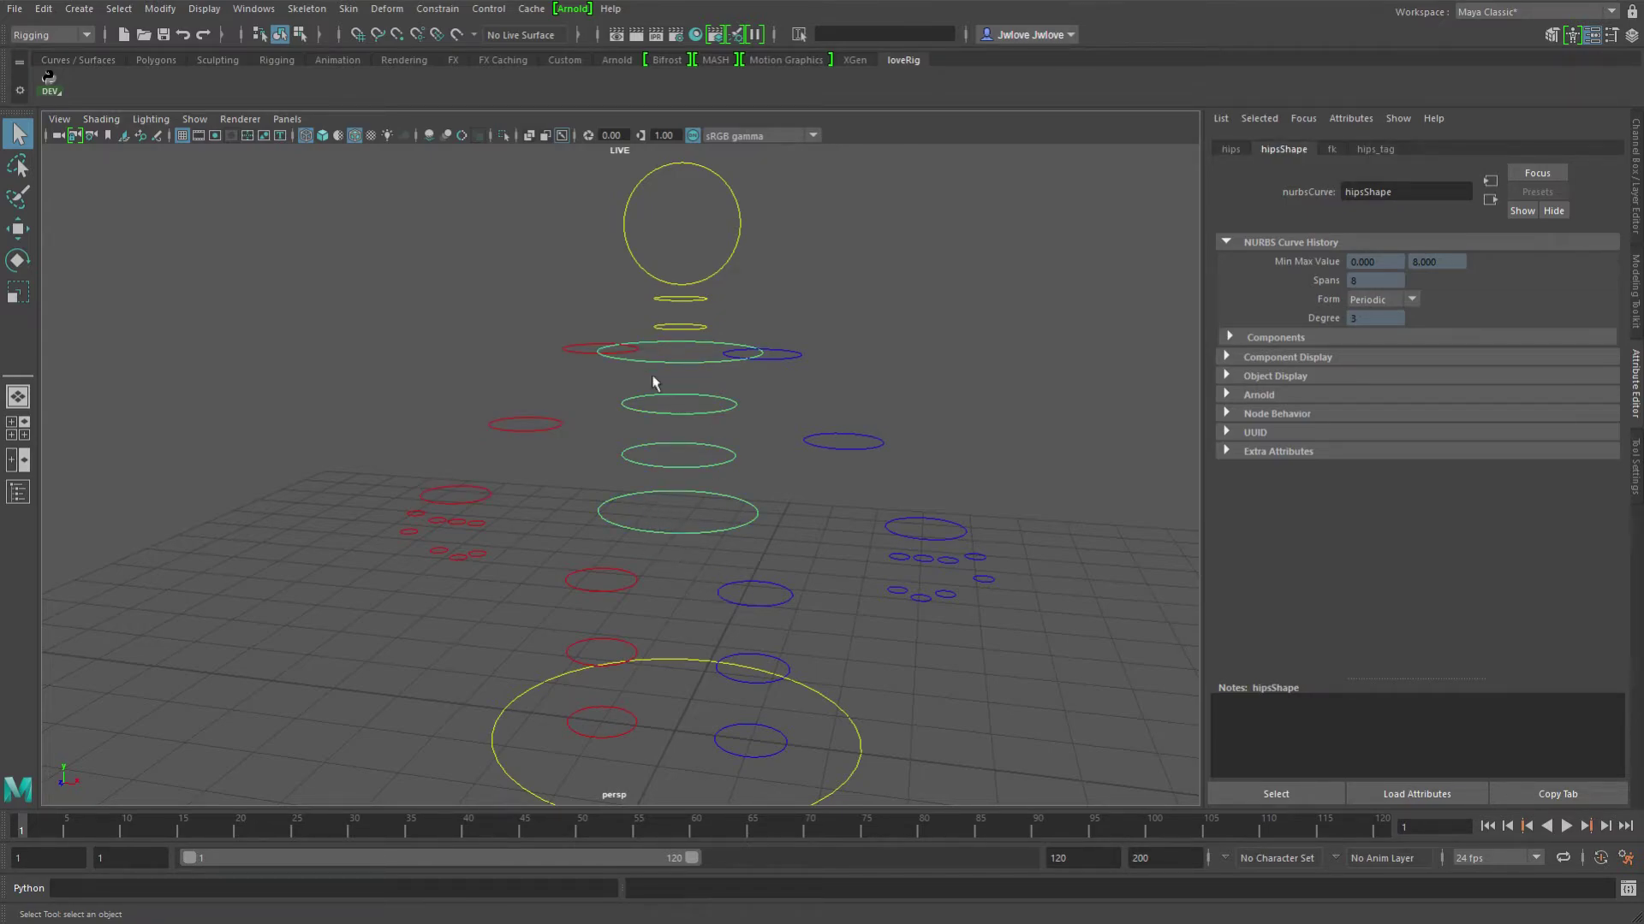
{"action": "key", "text": "Left"}
{"action": "key", "text": "Left"}
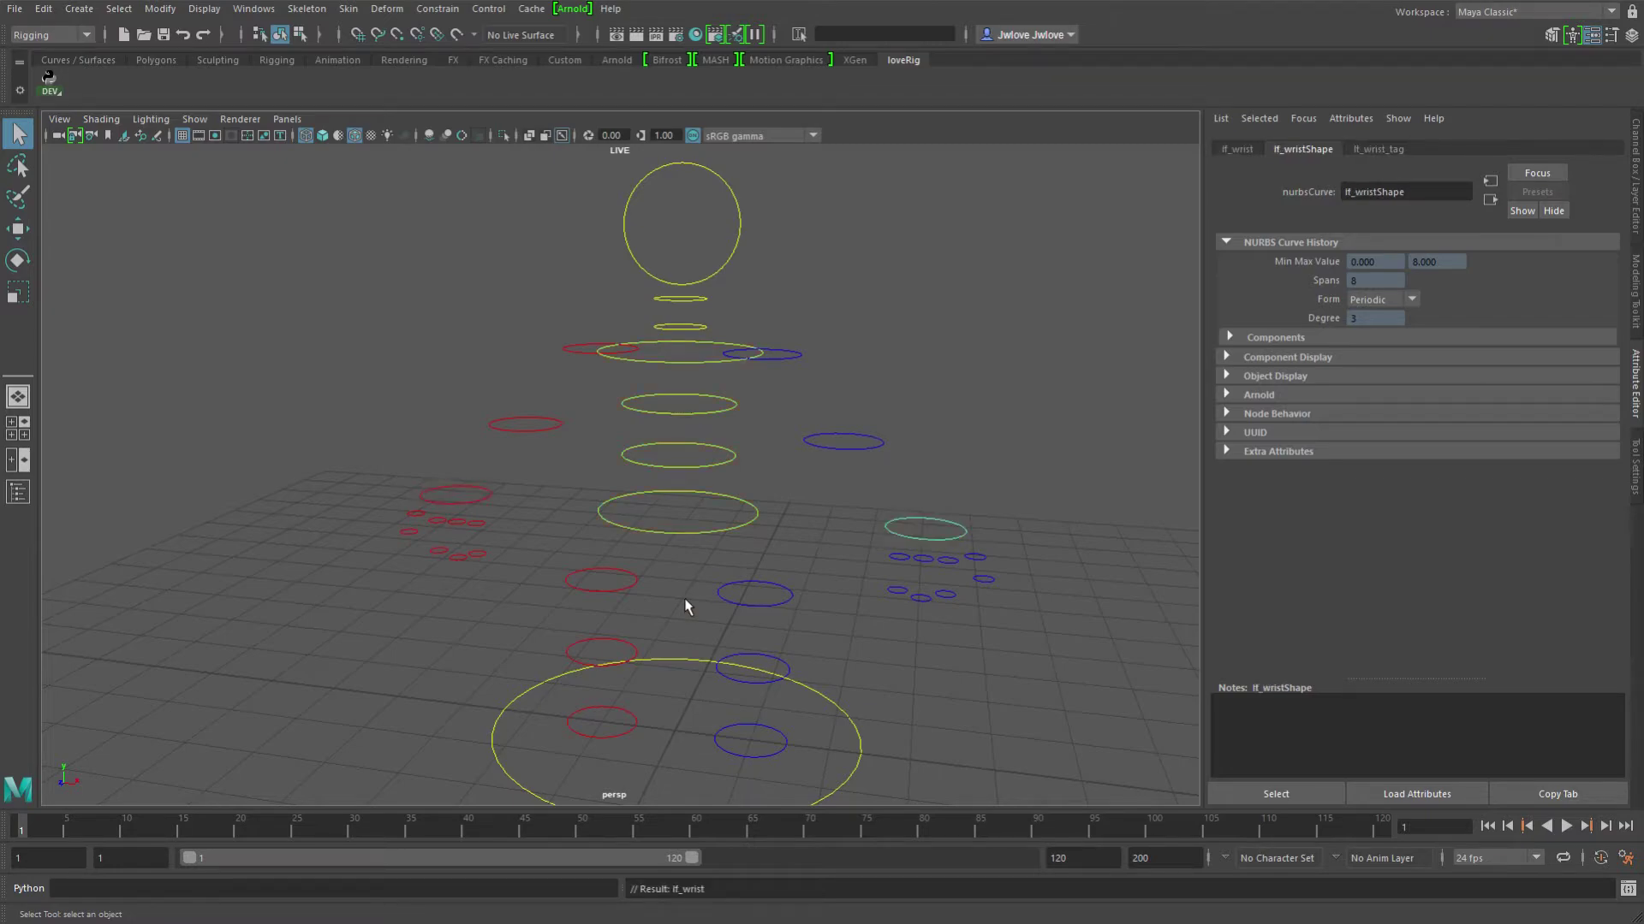
- Reselect the hips control and pick-walk across siblings and up and down levels to test navigation through the rig
{"action": "left_click_drag", "start_coordinate": [683, 522], "coordinate": [695, 549]}
{"action": "key", "text": "Right"}
{"action": "key", "text": "Right"}
{"action": "key", "text": "Up"}
{"action": "key", "text": "Right"}
{"action": "key", "text": "Right"}
{"action": "key", "text": "Right"}
{"action": "key", "text": "Down"}
{"action": "key", "text": "Right"}
{"action": "key", "text": "Left"}
{"action": "key", "text": "Down"}
{"action": "key", "text": "Right"}
{"action": "key", "text": "Right"}
{"action": "key", "text": "Right"}
{"action": "key", "text": "Right"}
{"action": "key", "text": "Right"}
- Pick-walk back up the arm hierarchy and cycle sideways between the right and left shoulder controls
{"action": "key", "text": "Up"}
{"action": "key", "text": "shift+Up"}
{"action": "key", "text": "Right"}
{"action": "key", "text": "shift+Up"}
{"action": "key", "text": "Right"}
{"action": "key", "text": "Right"}
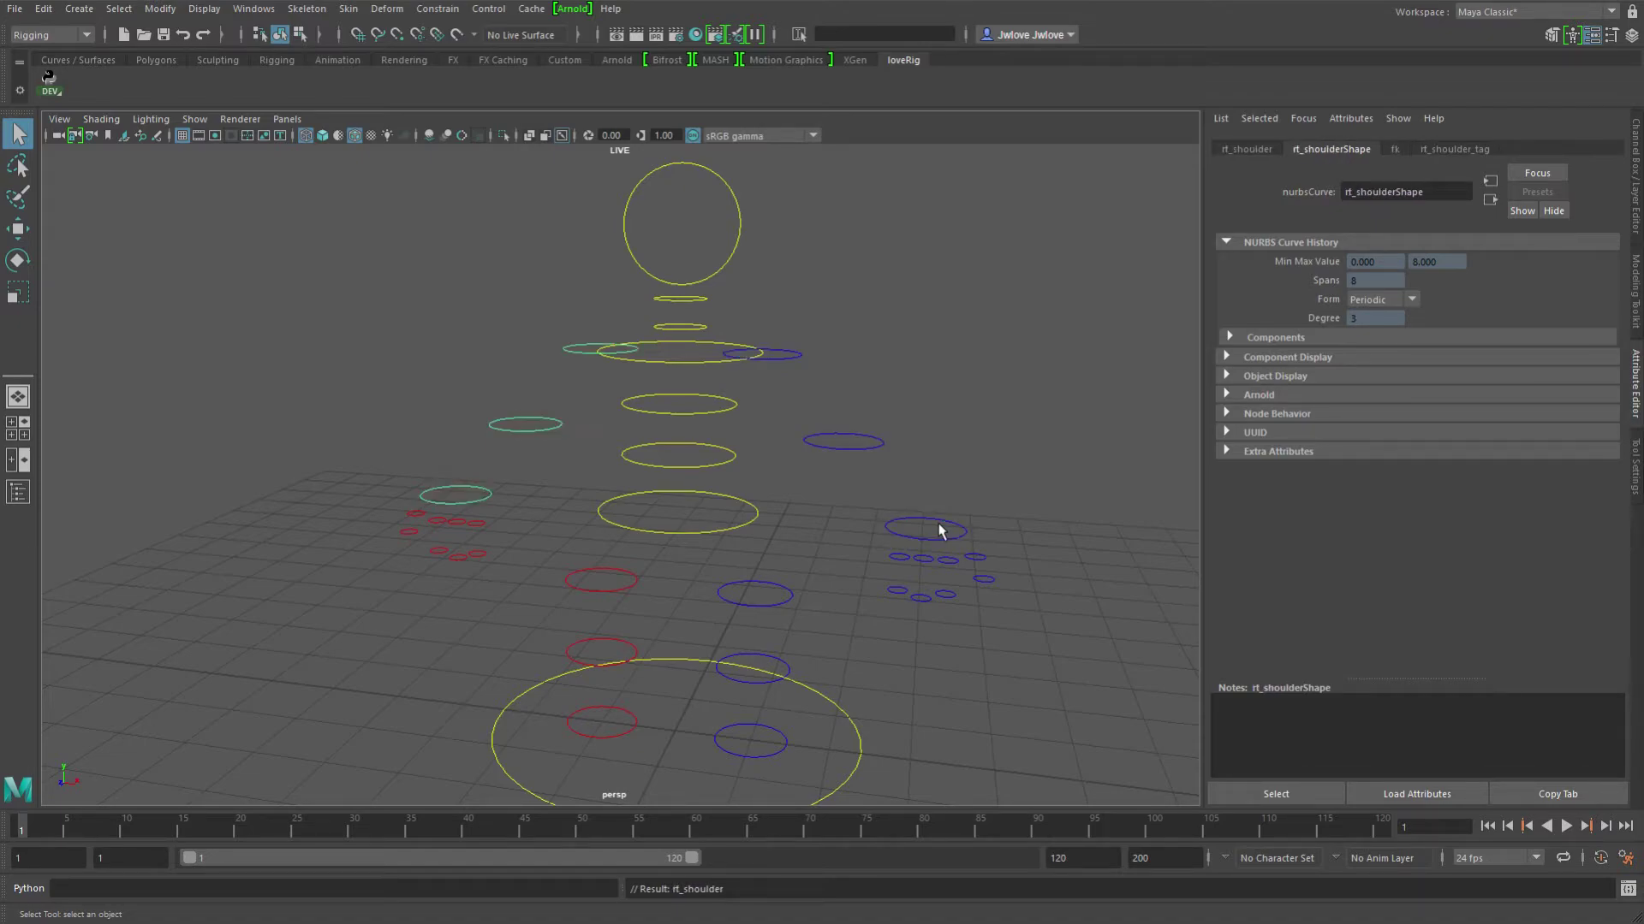
{"action": "key", "text": "Right"}
{"action": "key", "text": "Right"}
{"action": "key", "text": "Right"}
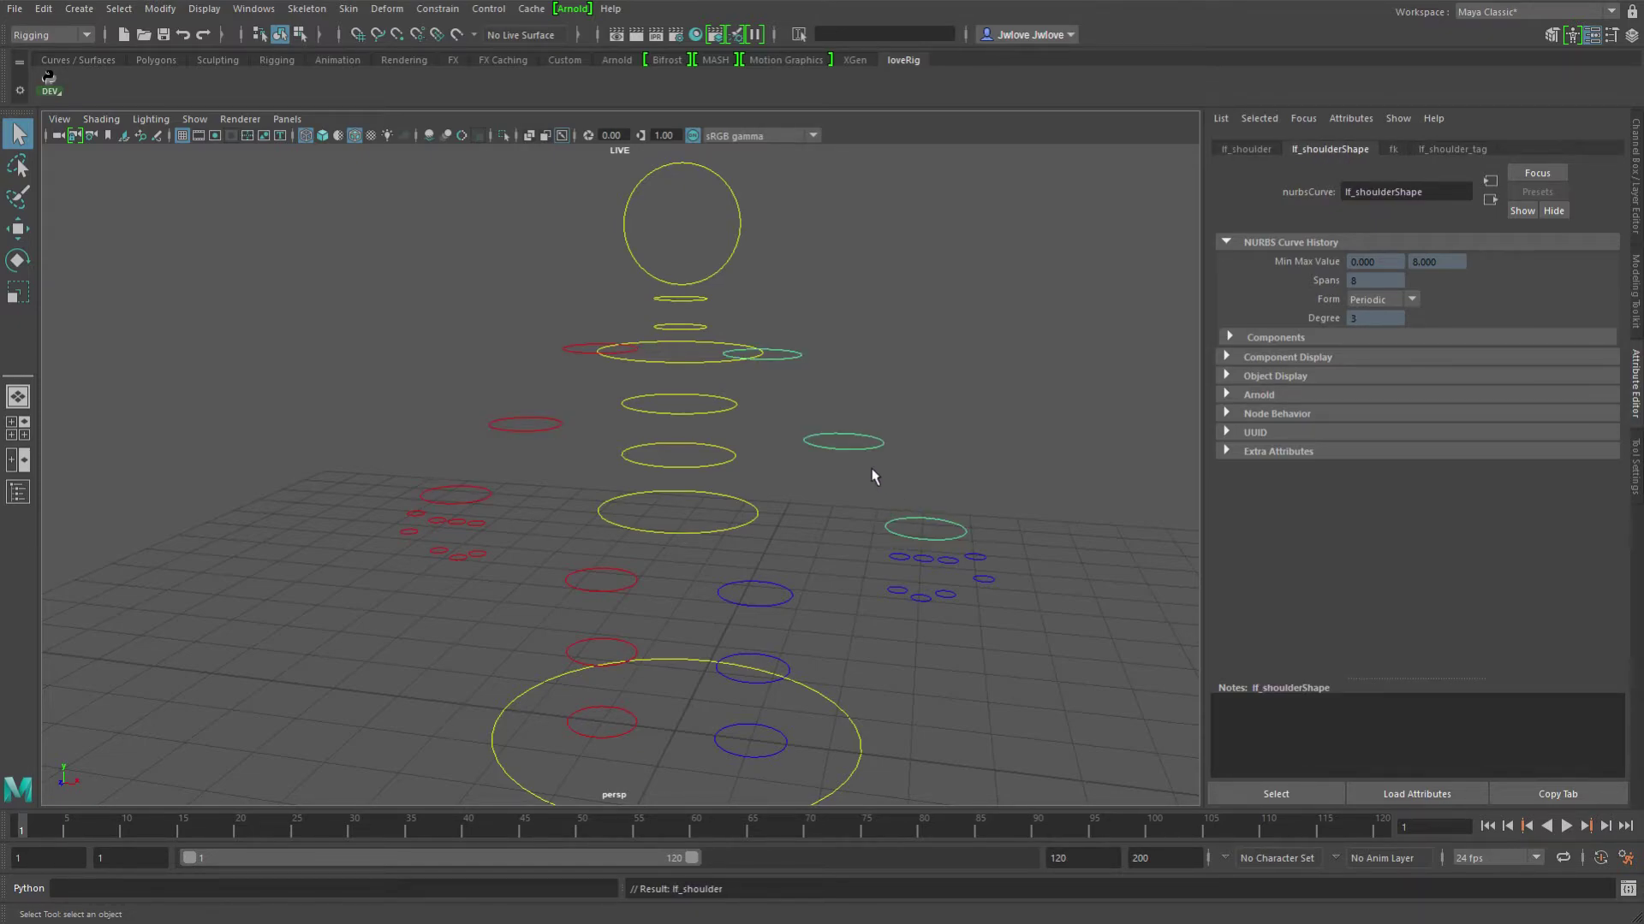
- Select the right thigh control and repeatedly pick-walk to the previous sibling to test how its group cycles
{"action": "left_click", "coordinate": [607, 590]}
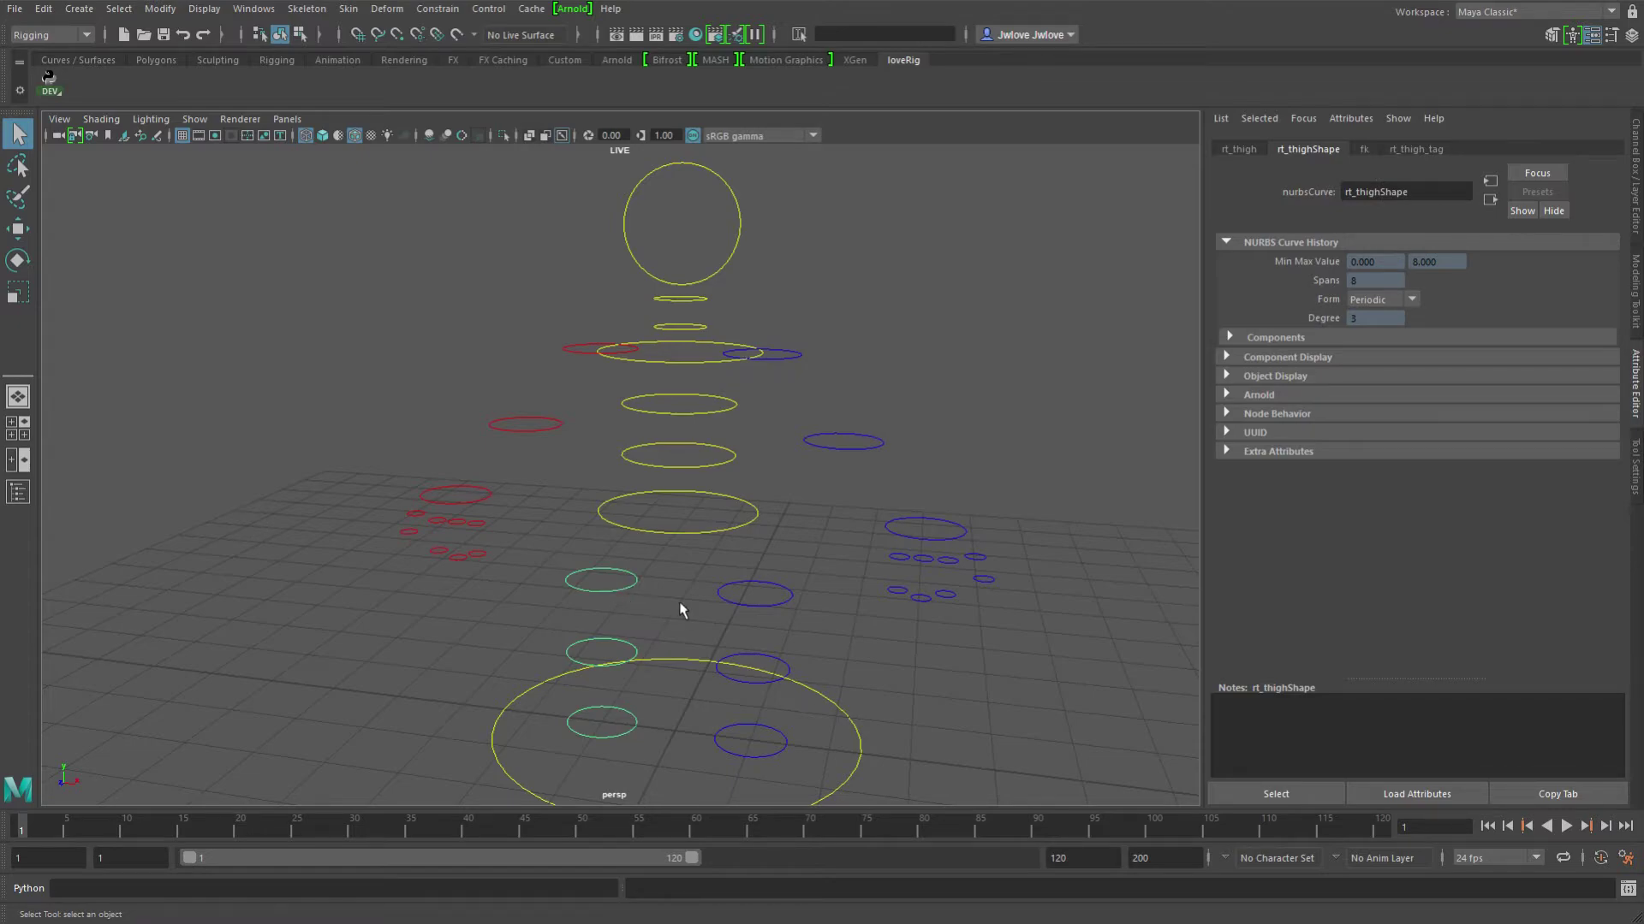
{"action": "key", "text": "Left"}
{"action": "key", "text": "Left"}
{"action": "key", "text": "Left"}
{"action": "key", "text": "Left"}
{"action": "key", "text": "Left"}
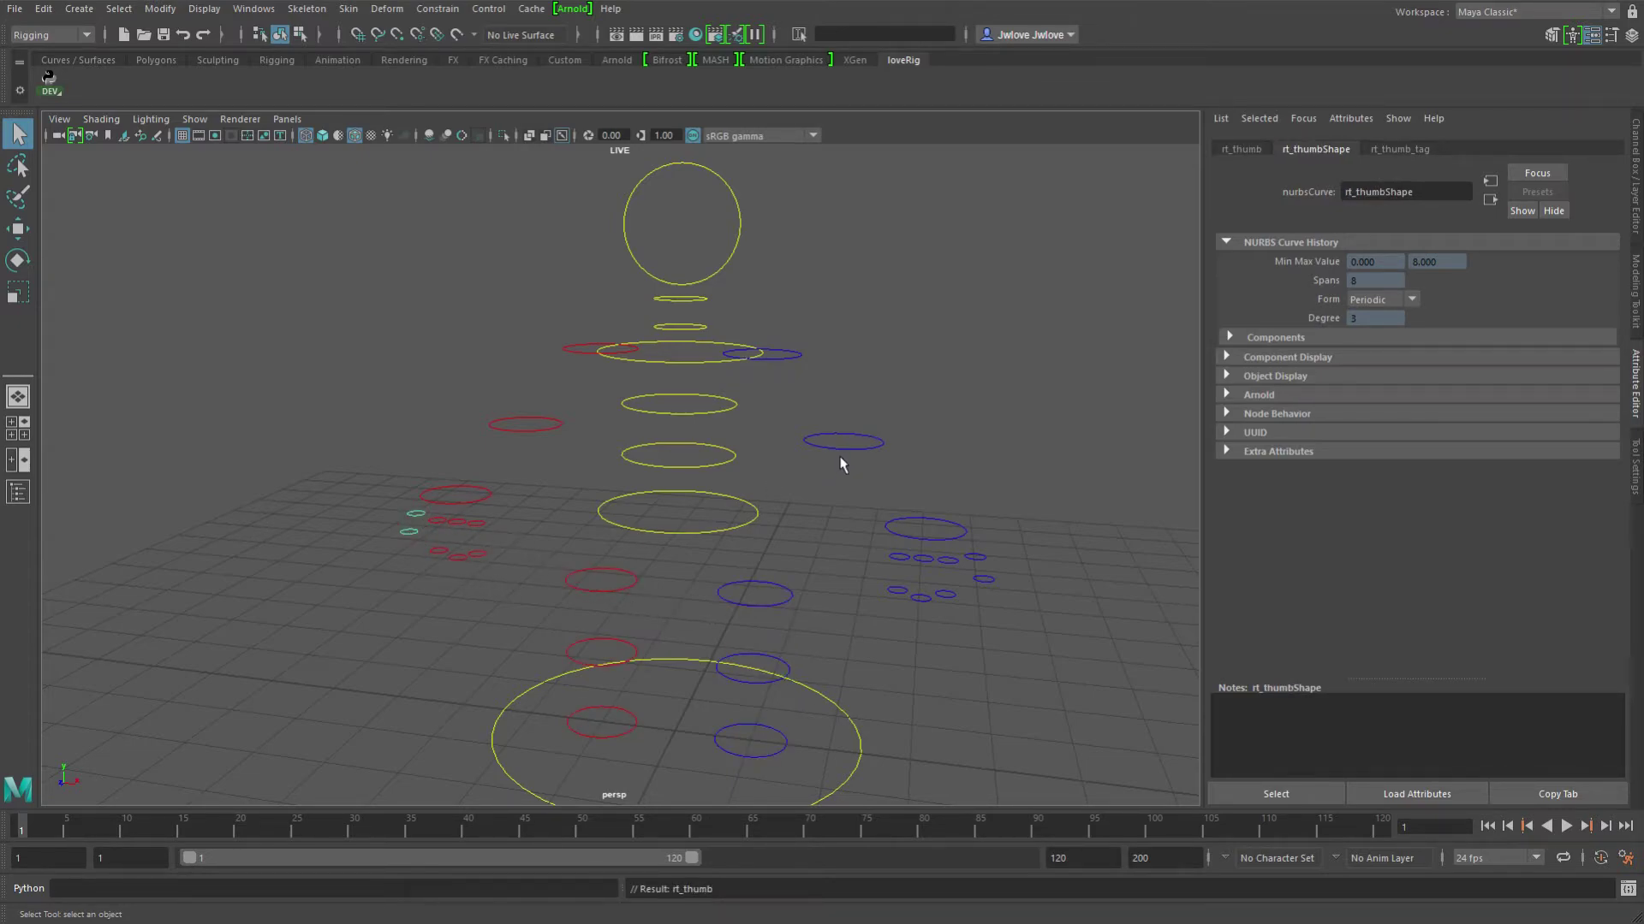
- Duplicate the controller4 node in the Node Editor, place the copy ahead of spine2_tag and show all its attributes
{"action": "left_click_drag", "start_coordinate": [1642, 58], "coordinate": [853, 102]}
{"action": "right_click_drag", "start_coordinate": [986, 432], "coordinate": [881, 414], "text": "alt"}
{"action": "middle_click_drag", "start_coordinate": [881, 414], "coordinate": [857, 541], "text": "alt"}
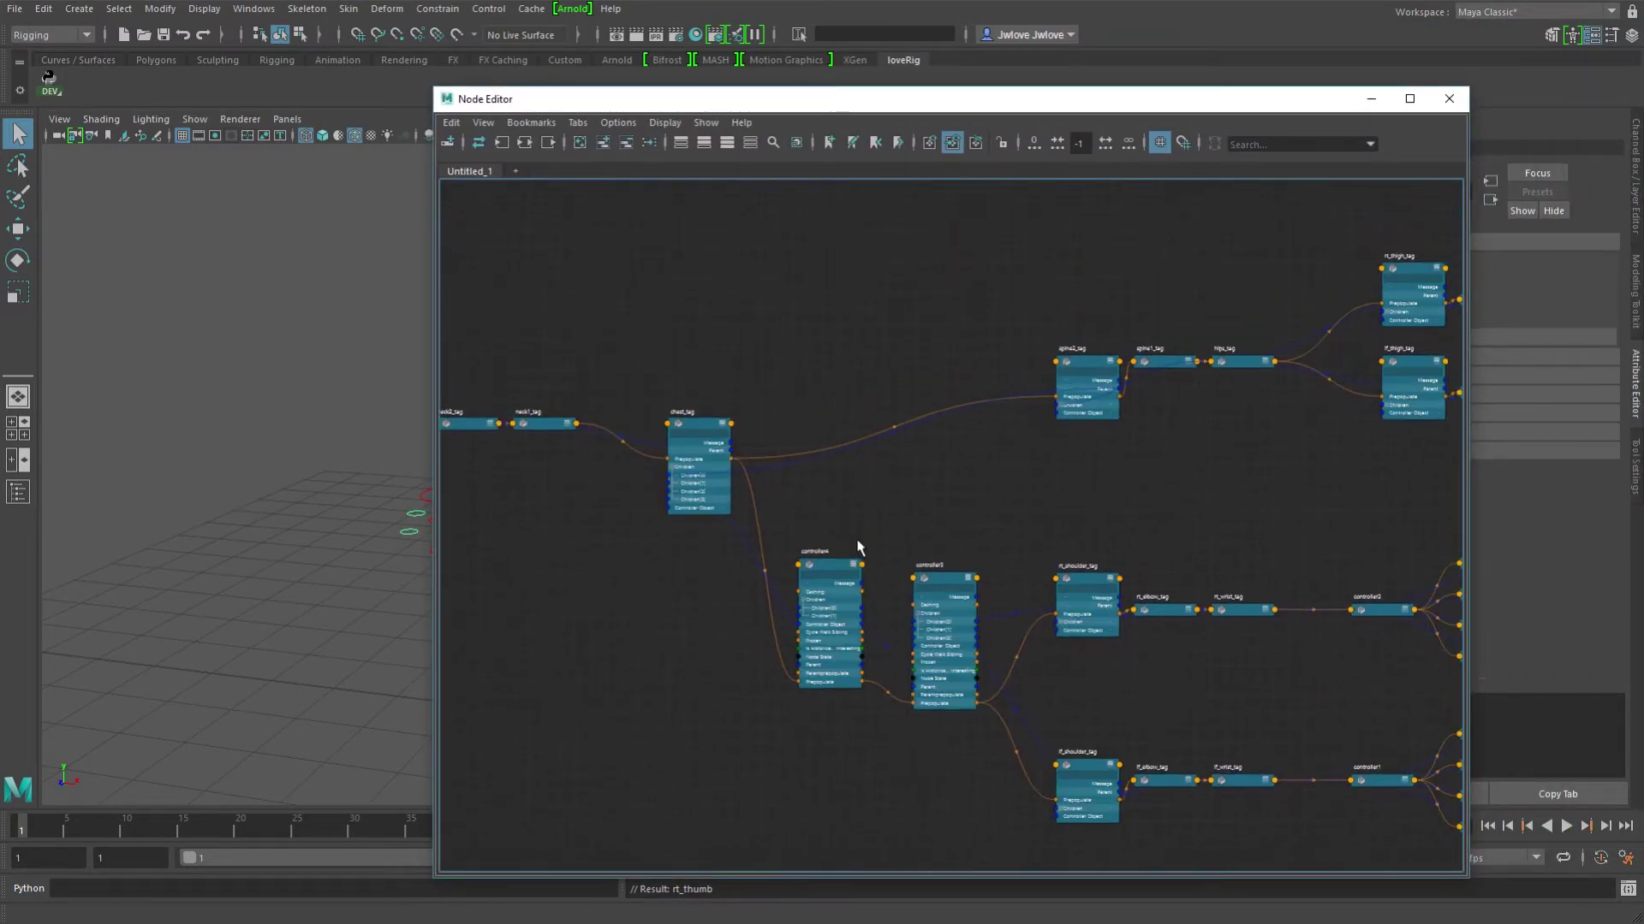
{"action": "right_click_drag", "start_coordinate": [929, 489], "coordinate": [1054, 488], "text": "alt"}
{"action": "middle_click_drag", "start_coordinate": [1054, 488], "coordinate": [898, 561], "text": "alt"}
{"action": "middle_click_drag", "start_coordinate": [794, 572], "coordinate": [883, 515], "text": "alt"}
{"action": "left_click", "coordinate": [717, 640]}
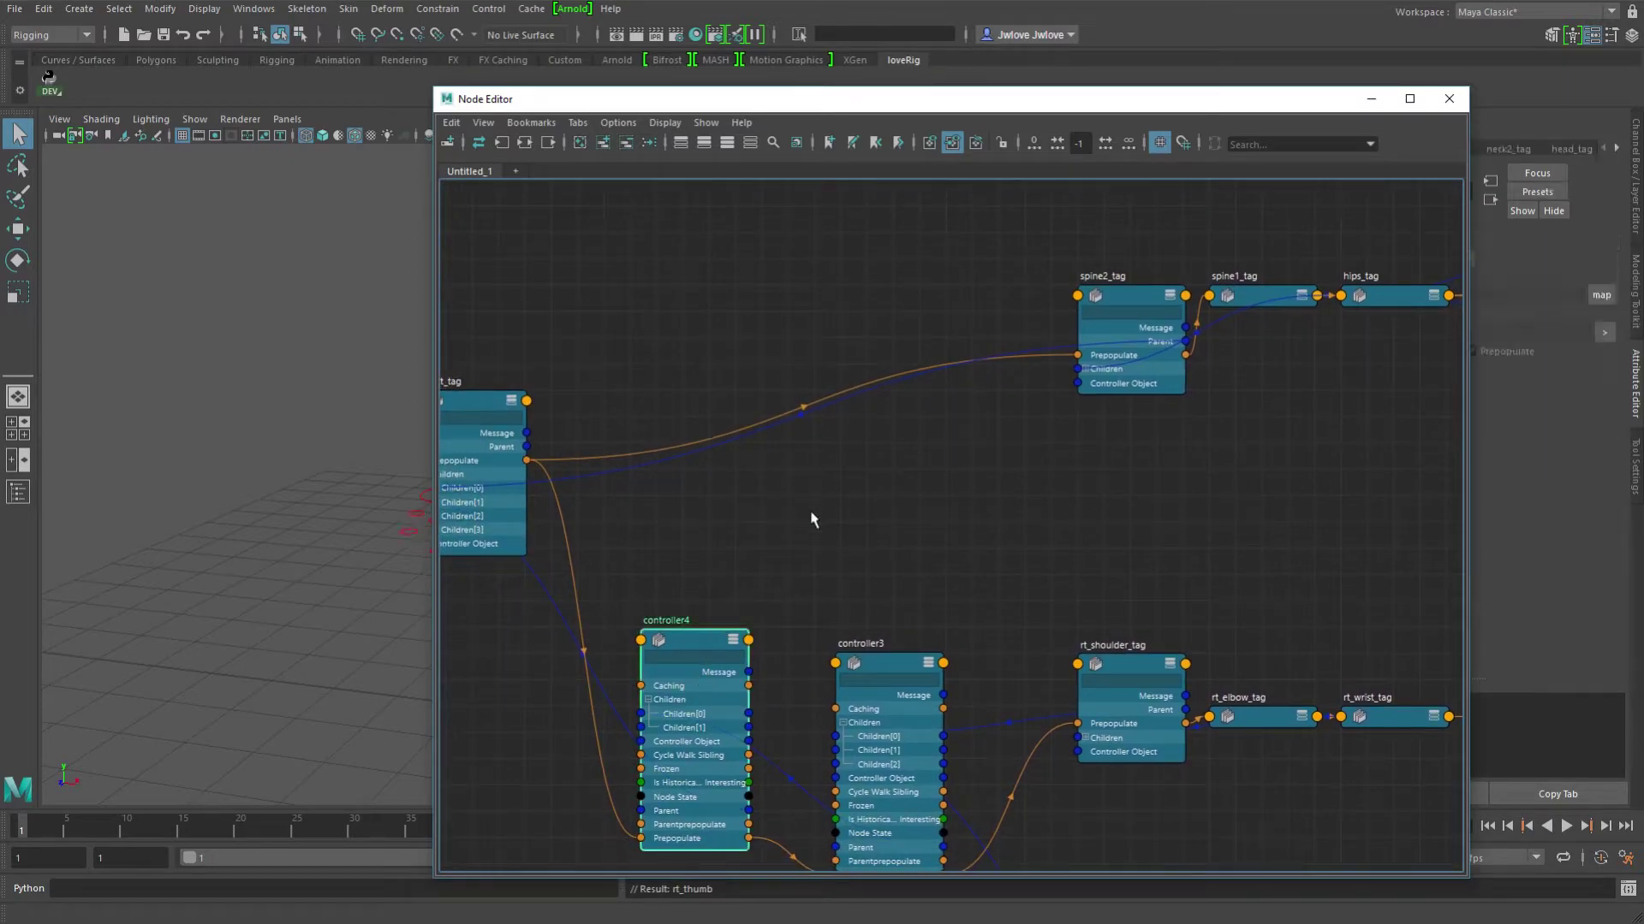
{"action": "key", "text": "ctrl+d"}
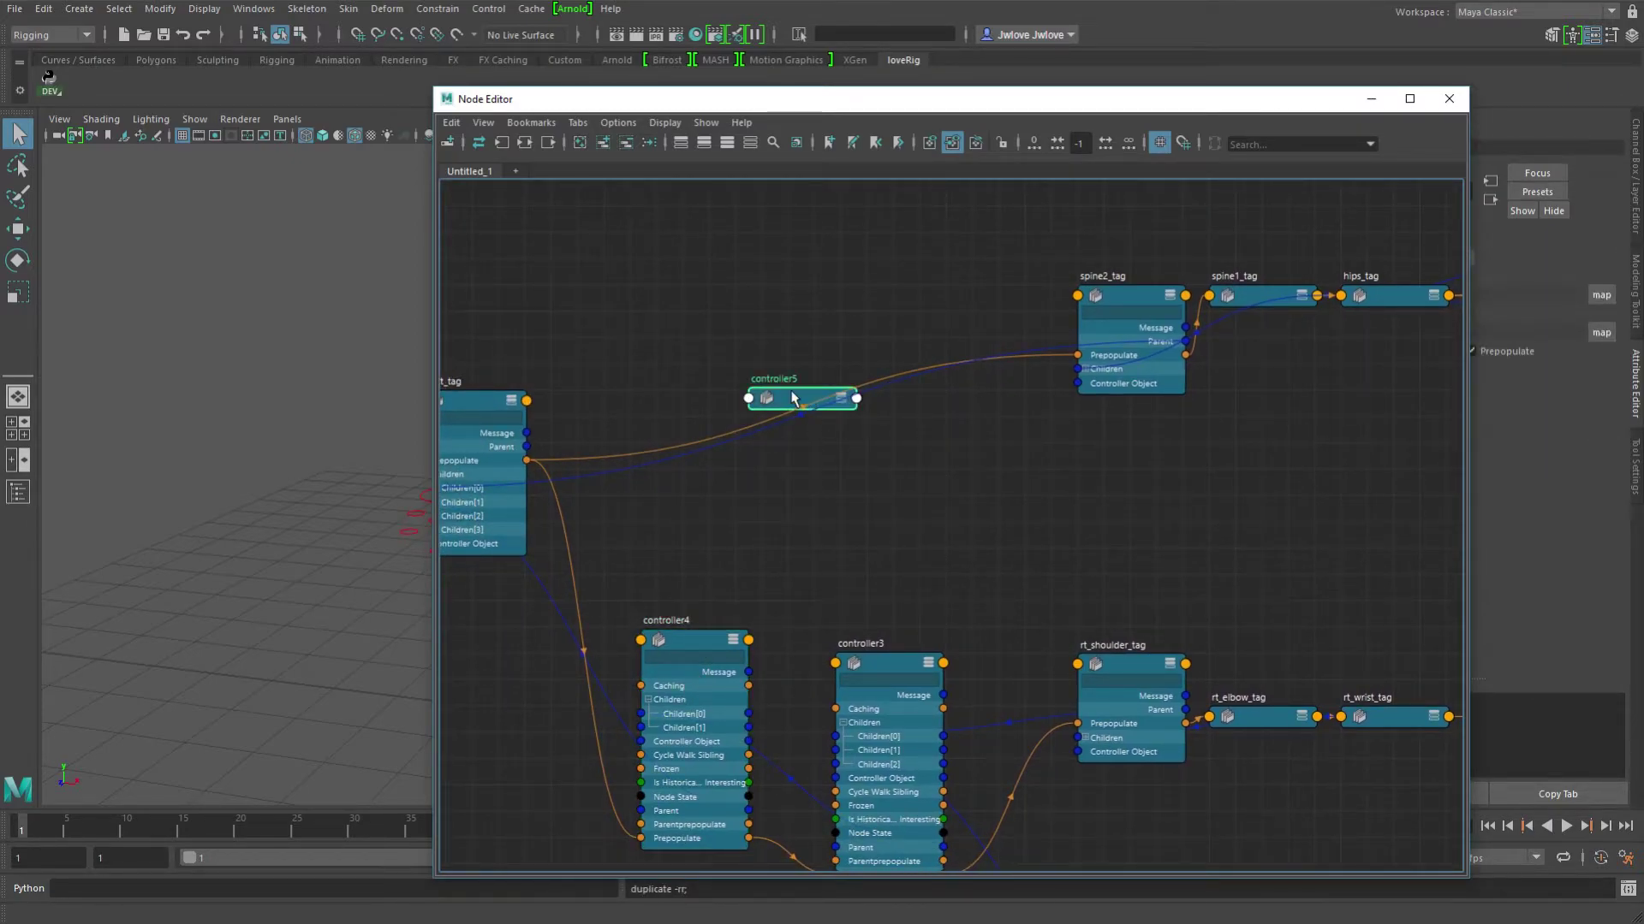
{"action": "left_click_drag", "start_coordinate": [795, 401], "coordinate": [843, 276]}
{"action": "right_click", "coordinate": [891, 279]}
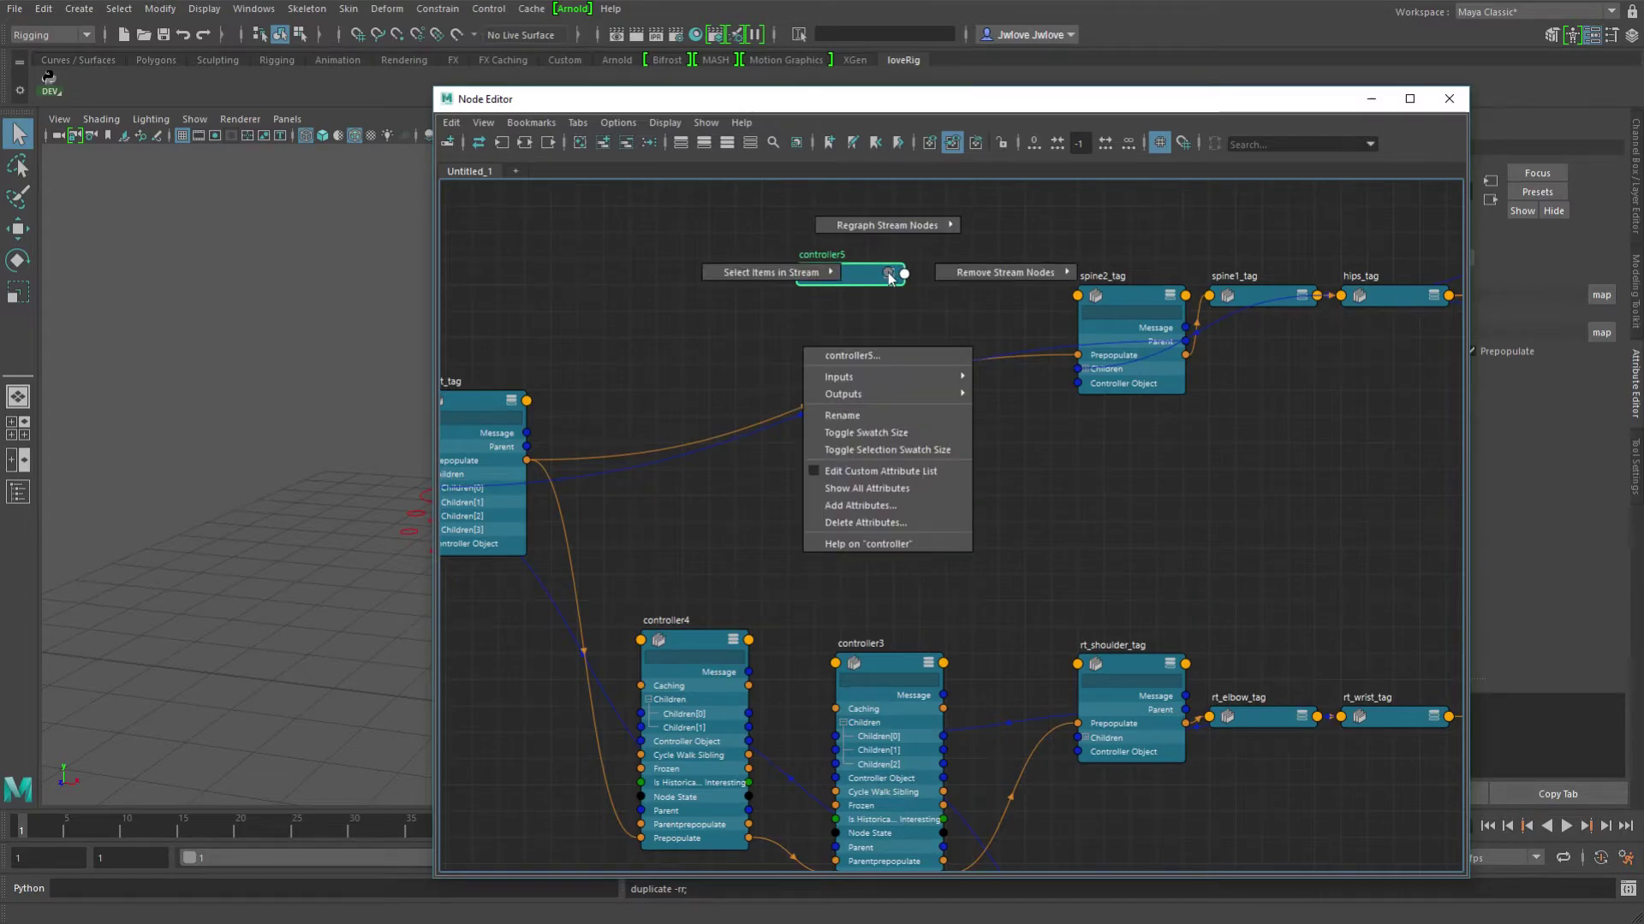
{"action": "left_click", "coordinate": [856, 490]}
- Connect spine2_tag's Parent to controller5's Children, and controller5's Prepopulate to spine2_tag's Prepopulate
{"action": "middle_click_drag", "start_coordinate": [1013, 488], "coordinate": [941, 541], "text": "alt"}
{"action": "right_click_drag", "start_coordinate": [942, 541], "coordinate": [1036, 524], "text": "alt"}
{"action": "left_click_drag", "start_coordinate": [760, 278], "coordinate": [829, 288]}
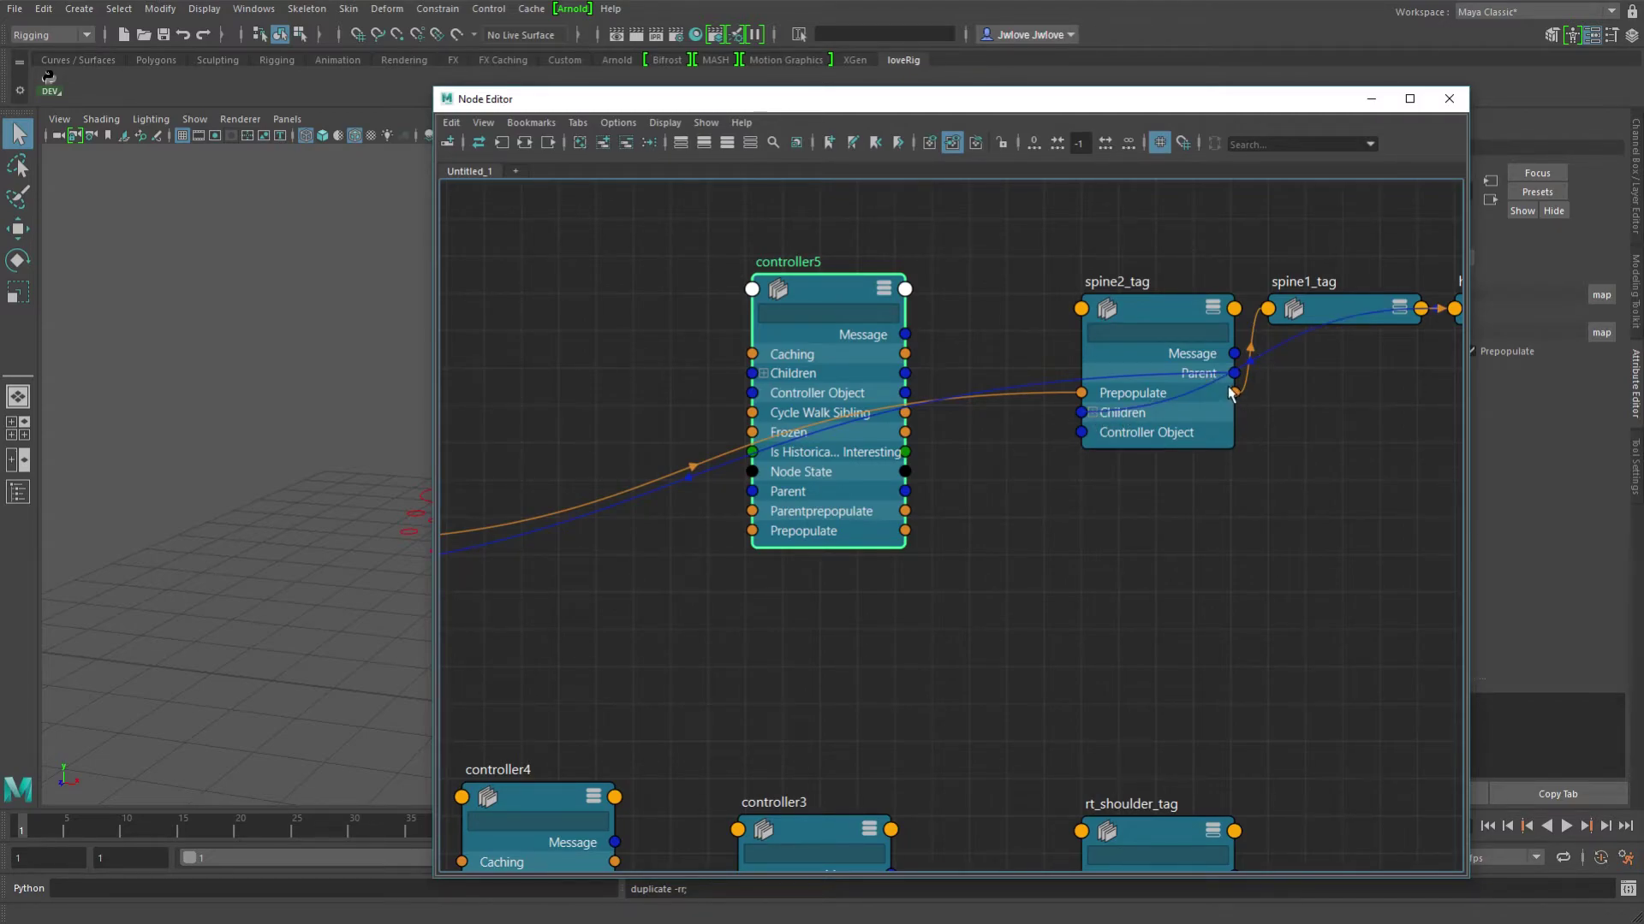
{"action": "left_click_drag", "start_coordinate": [1235, 373], "coordinate": [751, 373]}
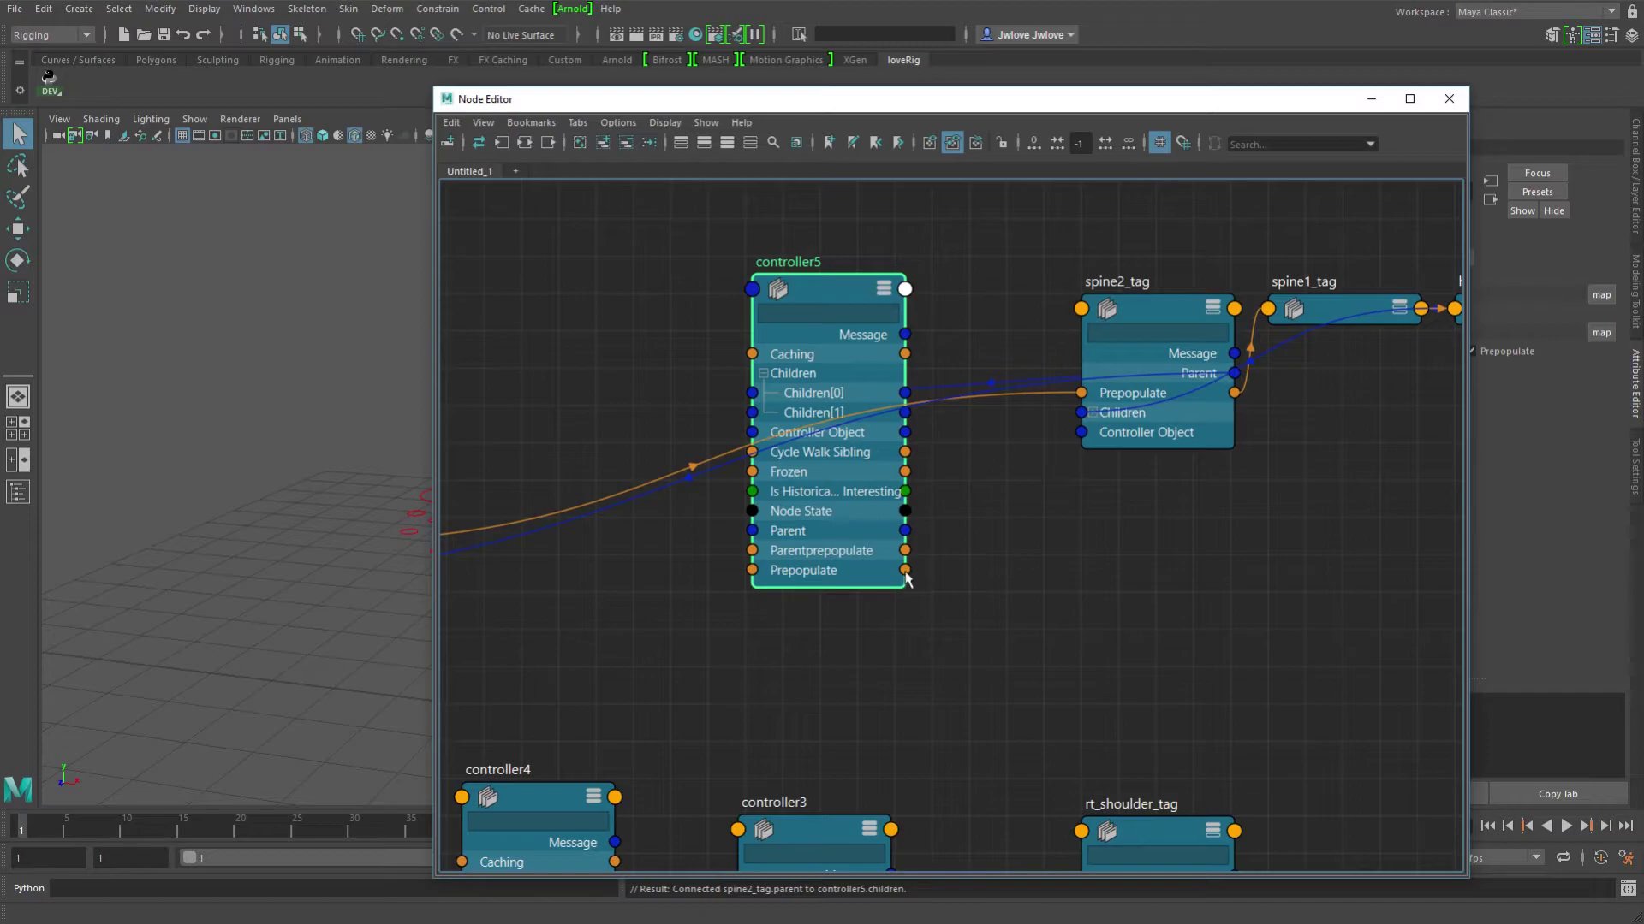
{"action": "left_click_drag", "start_coordinate": [906, 570], "coordinate": [1080, 393]}
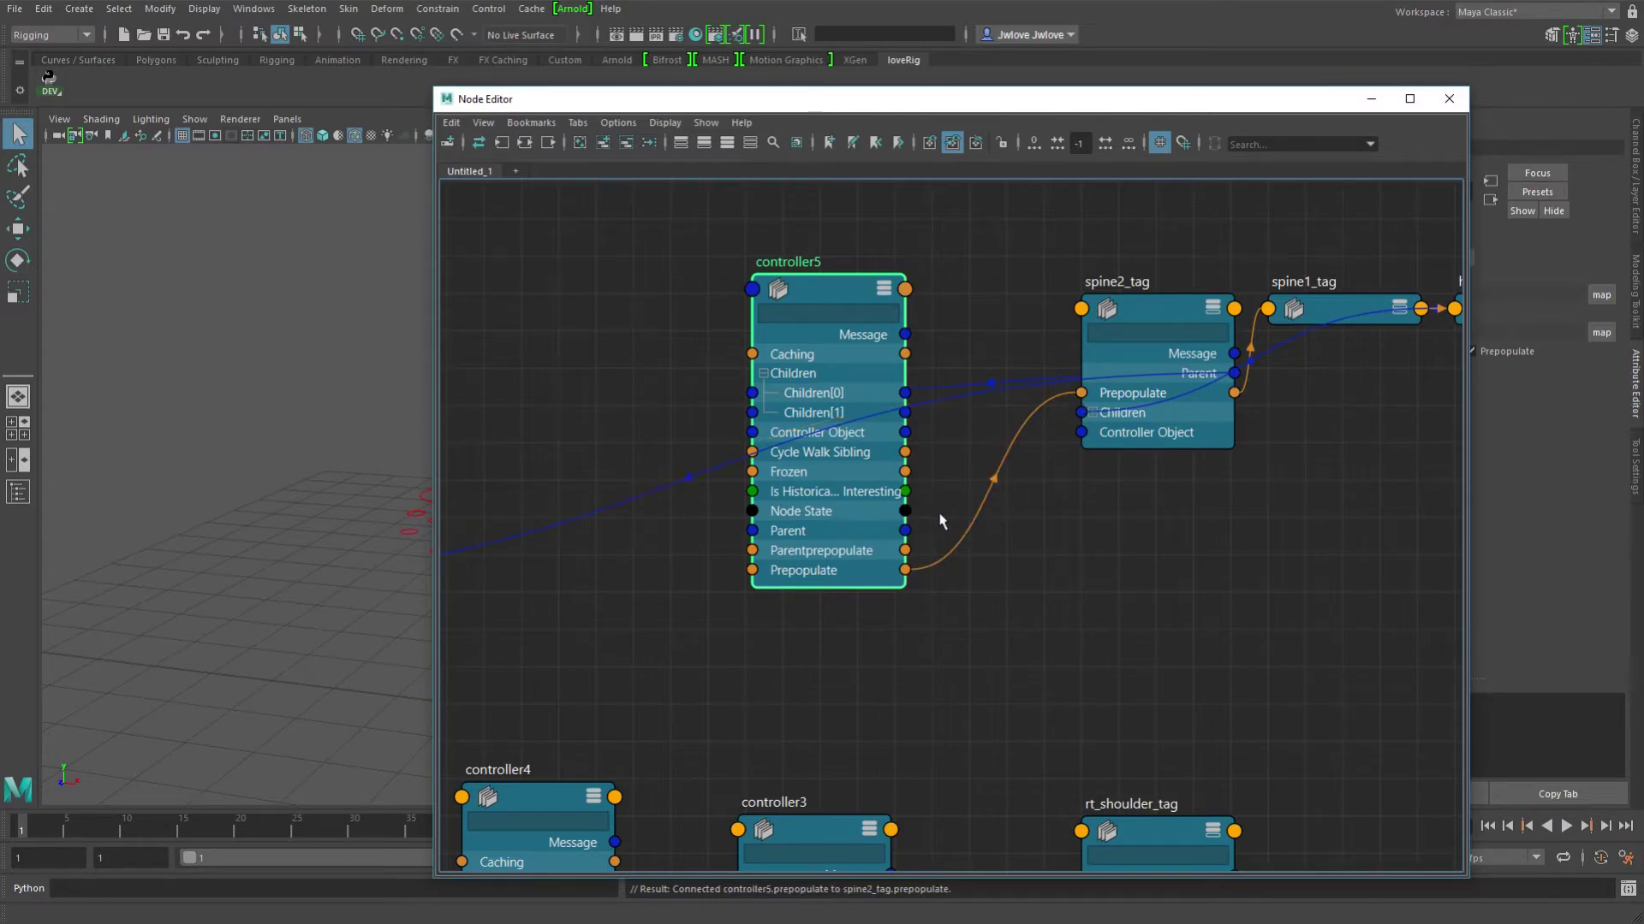
- Connect chest_tag's Prepopulate to controller5's Prepopulate, and controller5's Parent to chest_tag's Children
{"action": "middle_click_drag", "start_coordinate": [940, 514], "coordinate": [1195, 437], "text": "alt"}
{"action": "left_click_drag", "start_coordinate": [554, 466], "coordinate": [1008, 493]}
{"action": "middle_click_drag", "start_coordinate": [964, 544], "coordinate": [948, 597], "text": "alt"}
{"action": "middle_click_drag", "start_coordinate": [839, 550], "coordinate": [998, 480], "text": "alt"}
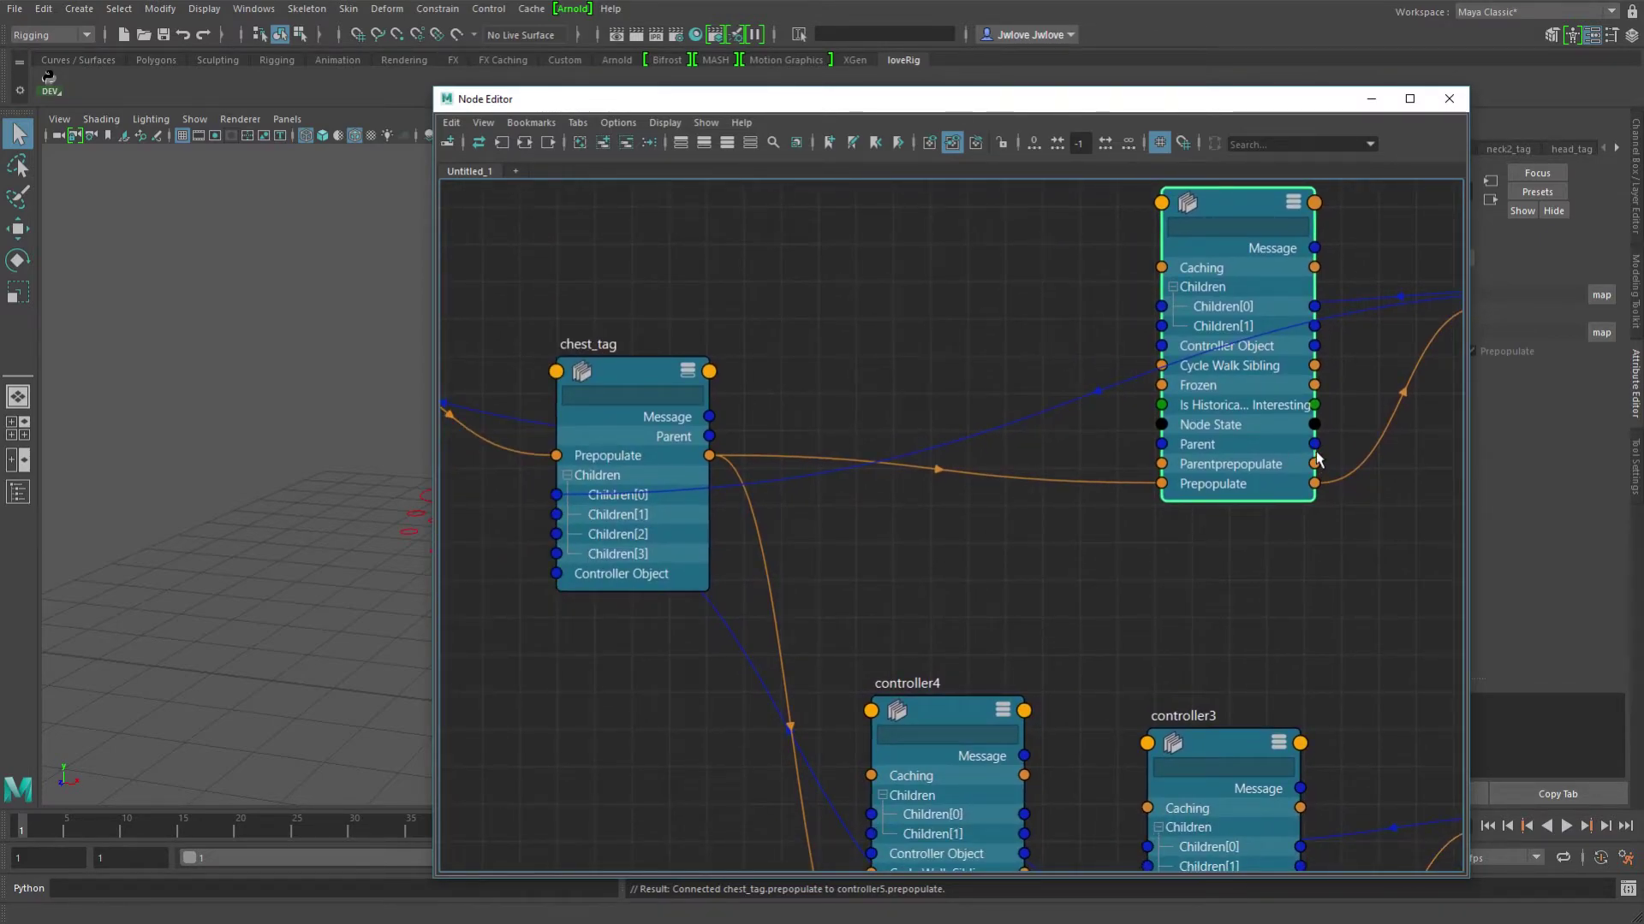
{"action": "left_click_drag", "start_coordinate": [1314, 444], "coordinate": [571, 497]}
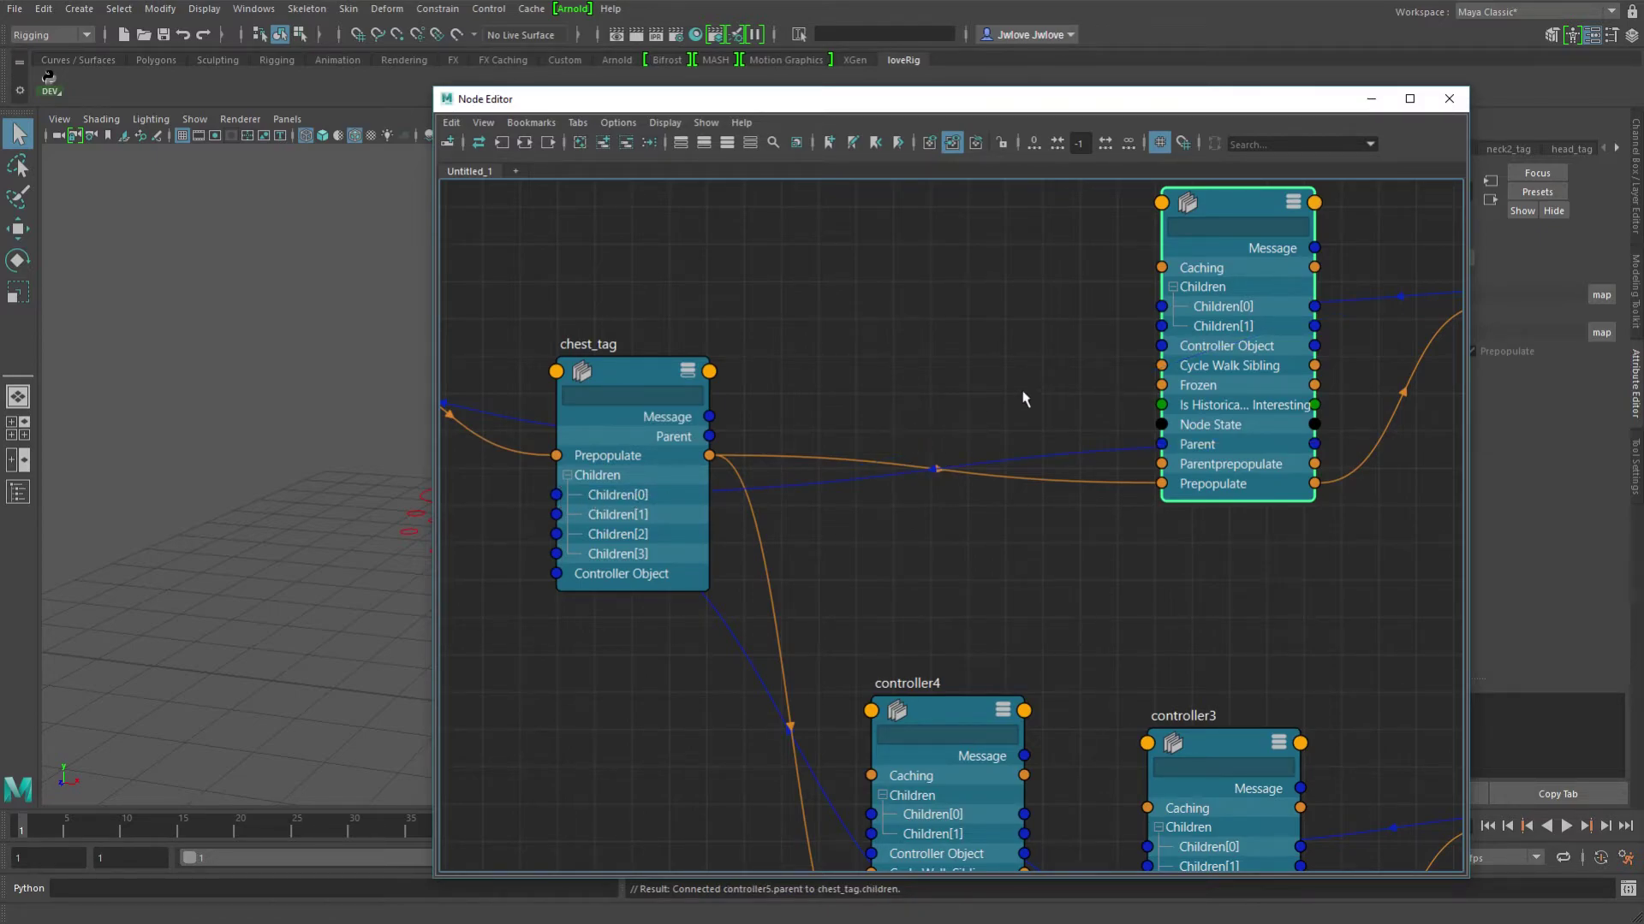
- Shift controller5 closer to chest_tag and examine how the spine and shoulder groups branch from the chest
{"action": "scroll", "coordinate": [1022, 392], "scroll_direction": "down", "scroll_amount": 2}
{"action": "middle_click_drag", "start_coordinate": [1022, 392], "coordinate": [927, 452], "text": "alt"}
{"action": "left_click", "coordinate": [849, 433]}
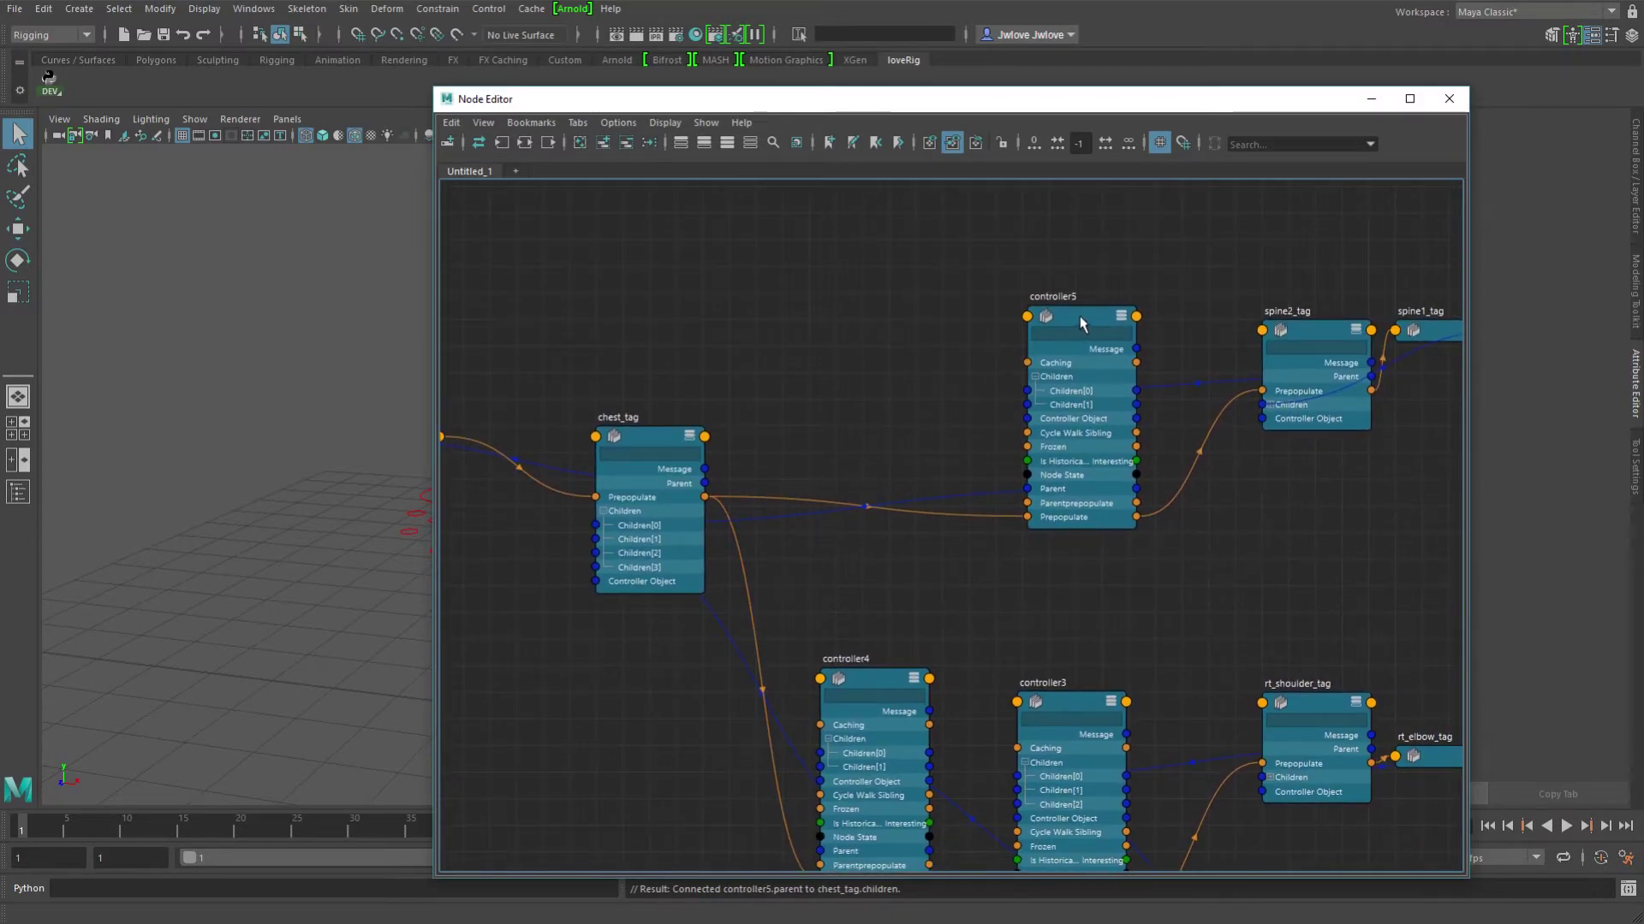
{"action": "left_click_drag", "start_coordinate": [1081, 323], "coordinate": [1039, 321]}
{"action": "left_click_drag", "start_coordinate": [984, 106], "coordinate": [831, 15]}
{"action": "middle_click_drag", "start_coordinate": [849, 417], "coordinate": [753, 185], "text": "alt"}
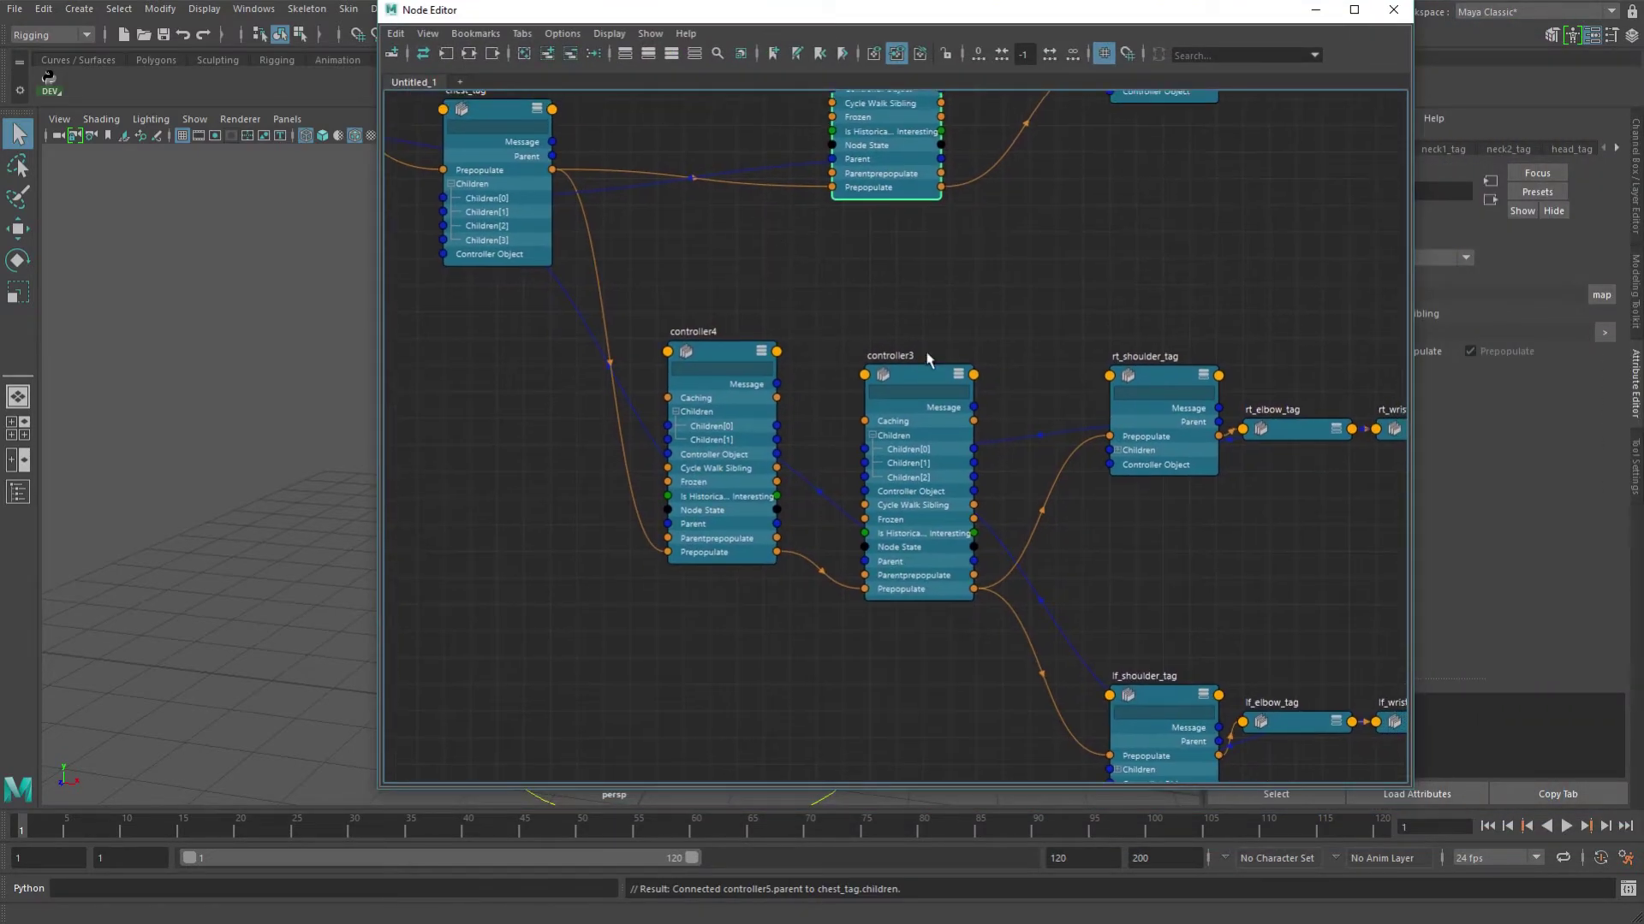
{"action": "scroll", "coordinate": [814, 374], "scroll_direction": "down", "scroll_amount": 3}
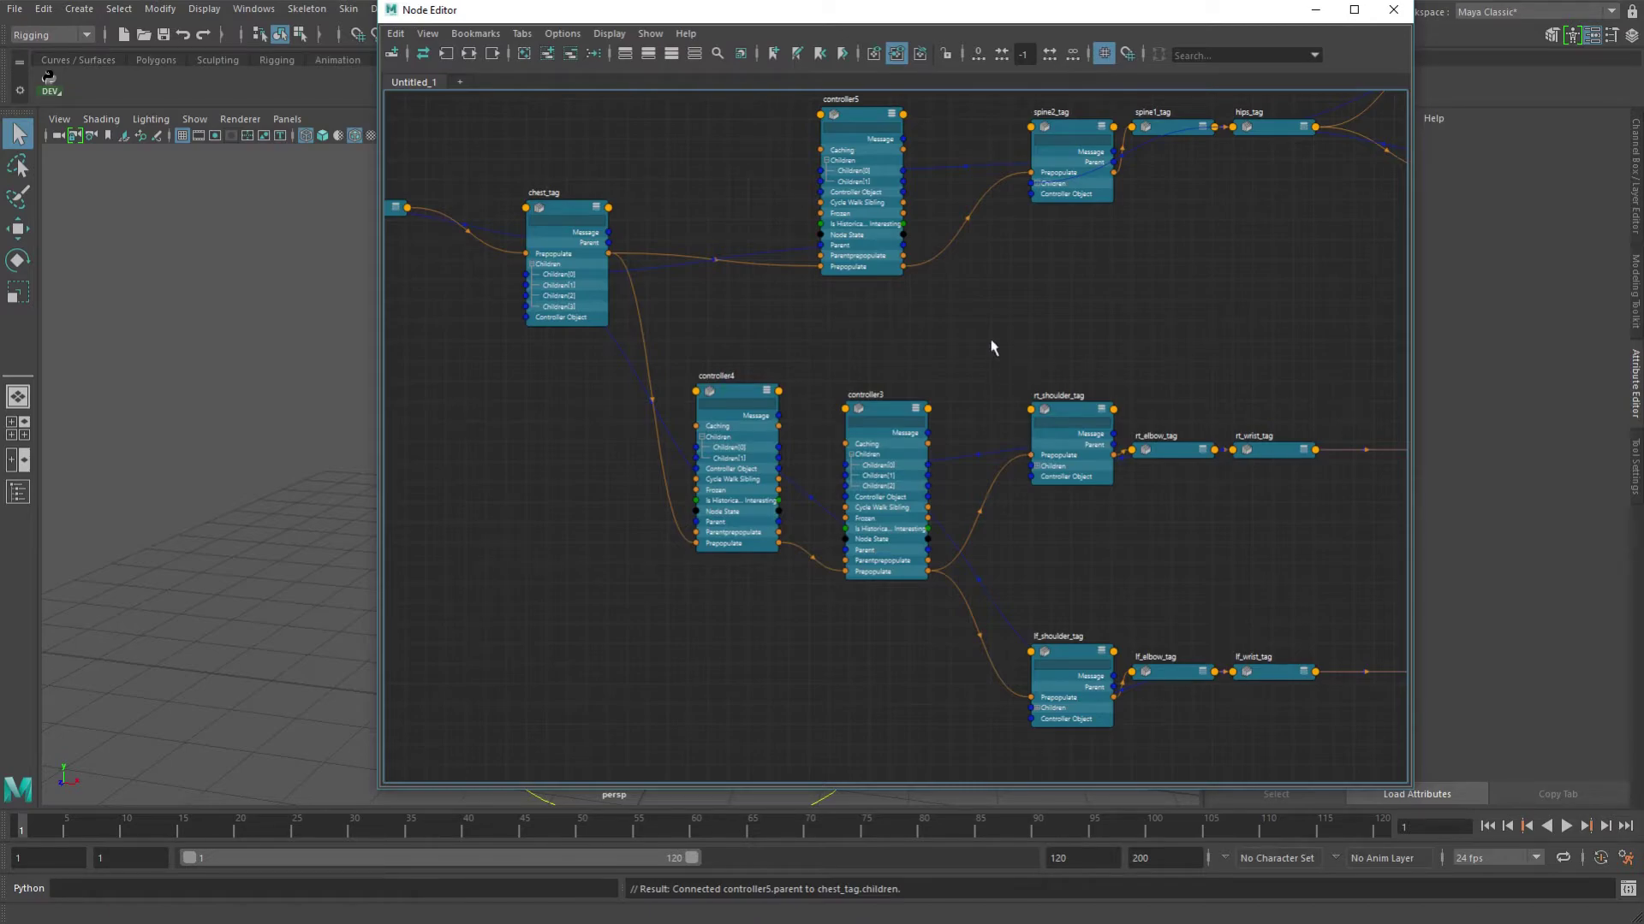
{"action": "middle_click_drag", "start_coordinate": [992, 347], "coordinate": [976, 464]}
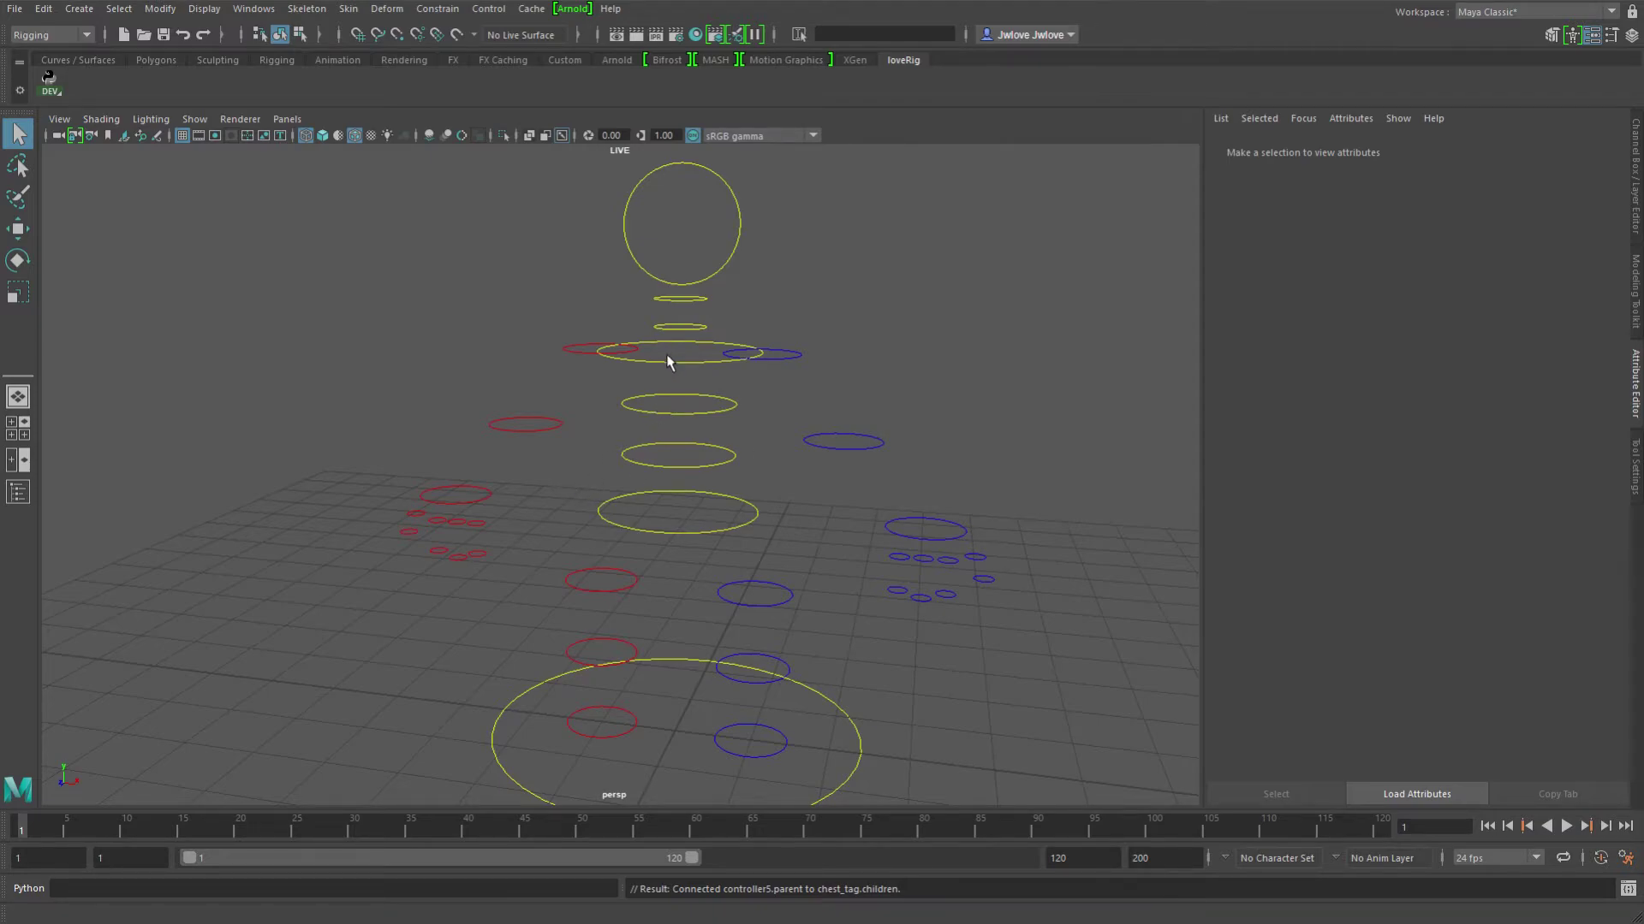
- Select the chest control and pick-walk to the spine and shoulder controls, moving sideways to test sibling cycling
{"action": "left_click", "coordinate": [669, 360]}
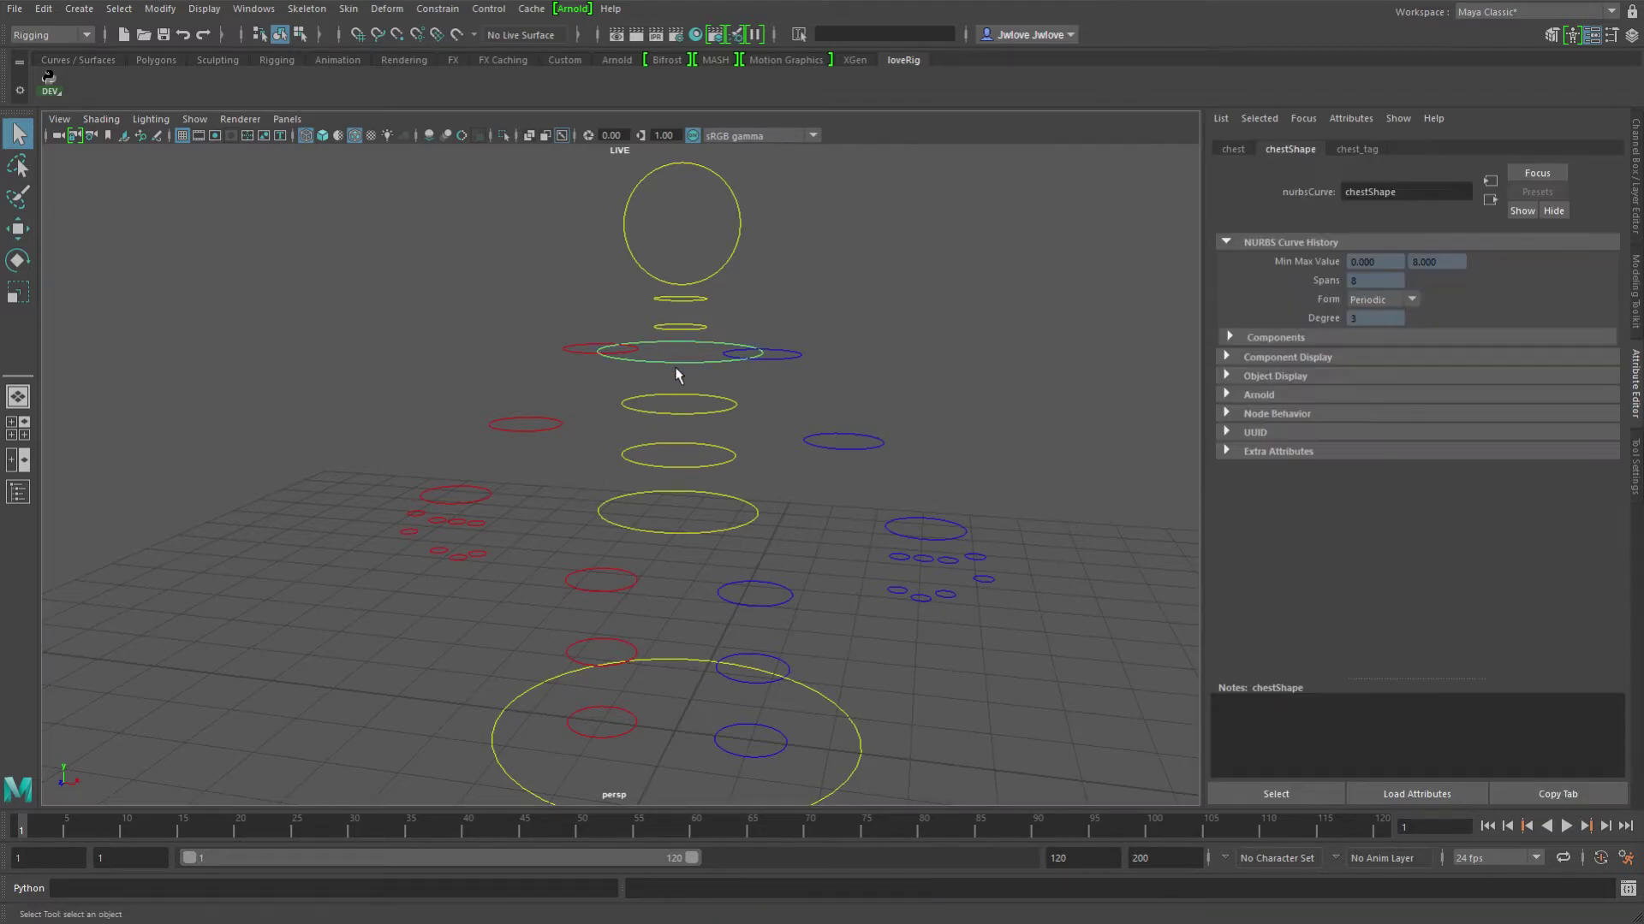
{"action": "key", "text": "Up"}
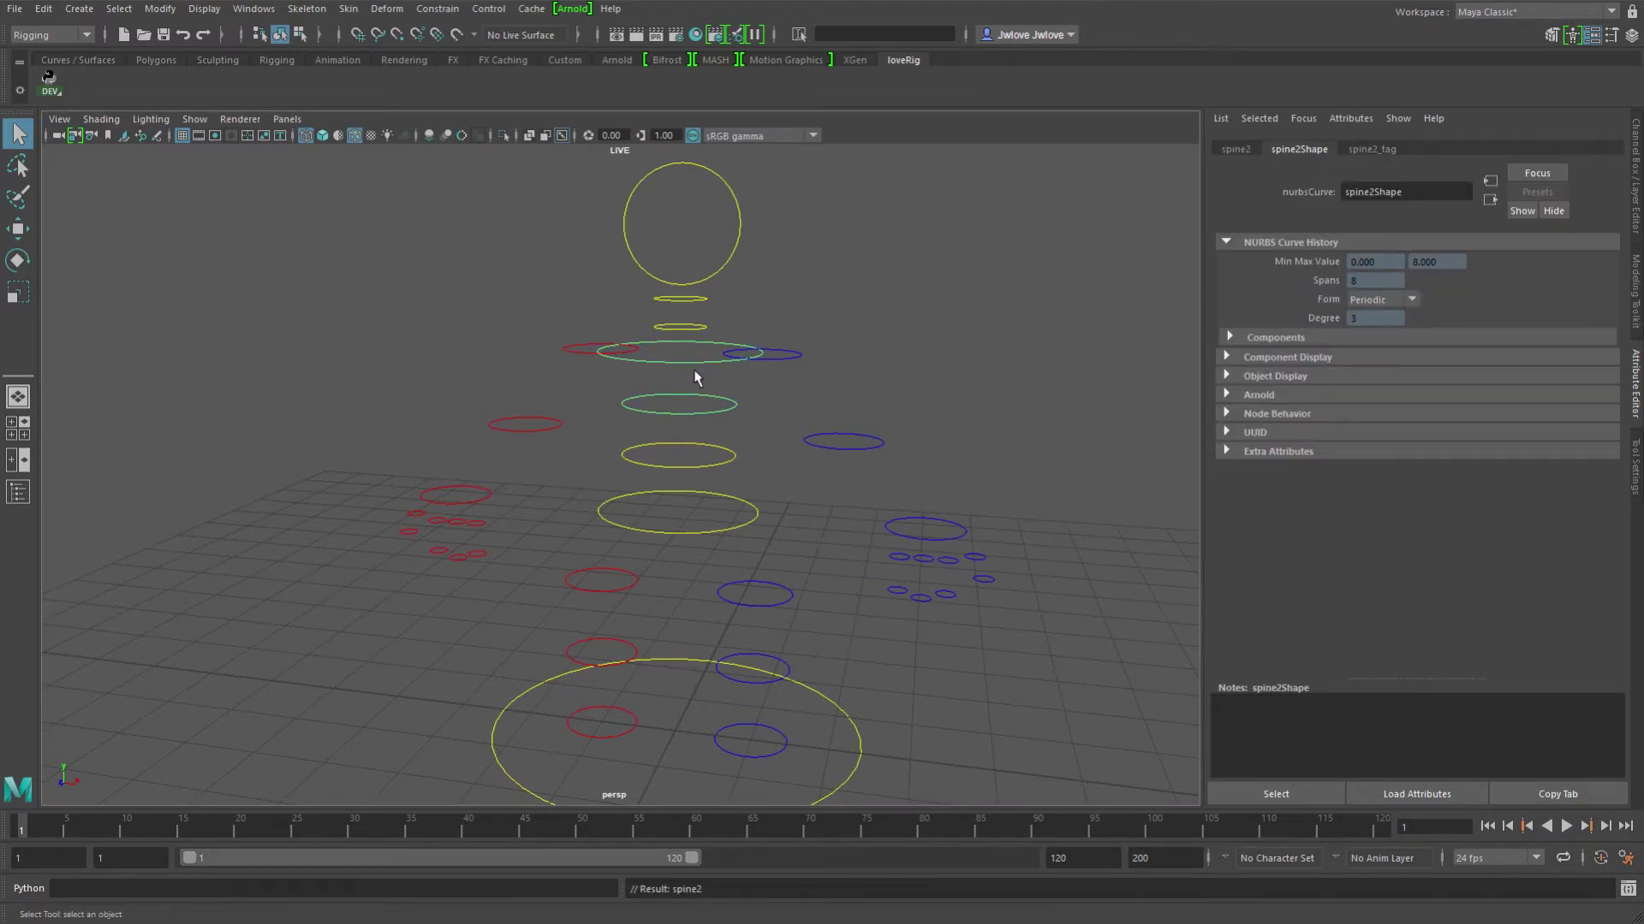
{"action": "key", "text": "Down"}
{"action": "key", "text": "Down"}
{"action": "left_click", "coordinate": [694, 362]}
{"action": "key", "text": "Up"}
{"action": "key", "text": "Down"}
{"action": "key", "text": "Right"}
{"action": "key", "text": "Left"}
{"action": "key", "text": "Right"}
{"action": "key", "text": "Left"}
- Pick-walk from the chest control through the spine to the hips and across the thigh controls
{"action": "left_click", "coordinate": [682, 364]}
{"action": "key", "text": "Up"}
{"action": "key", "text": "Up"}
{"action": "key", "text": "Up"}
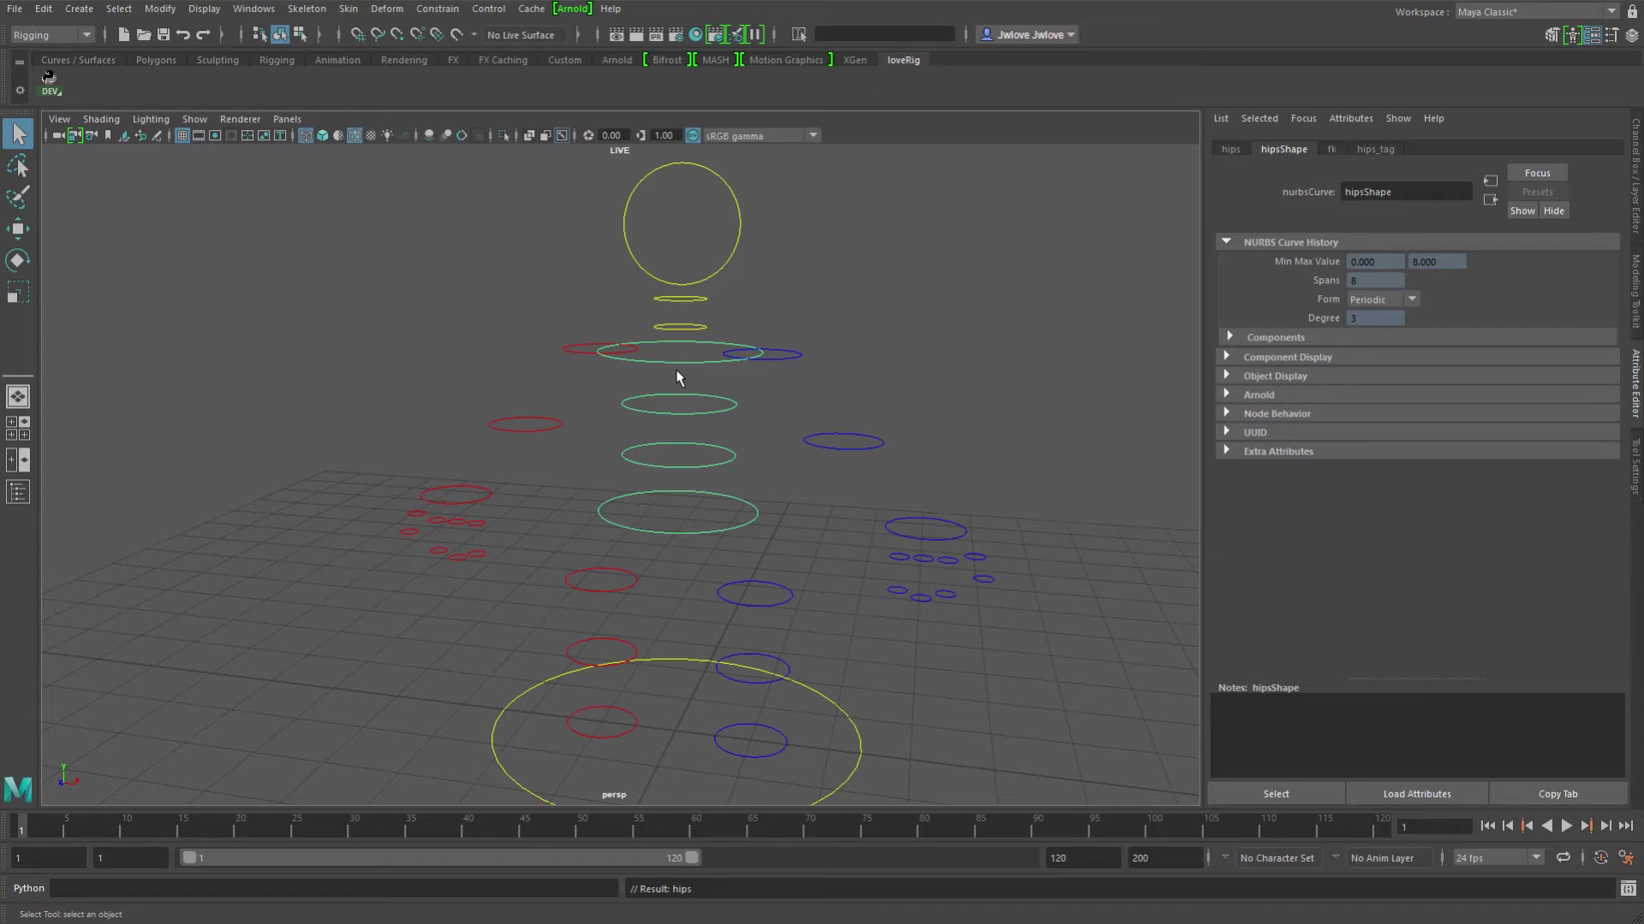
{"action": "key", "text": "Down"}
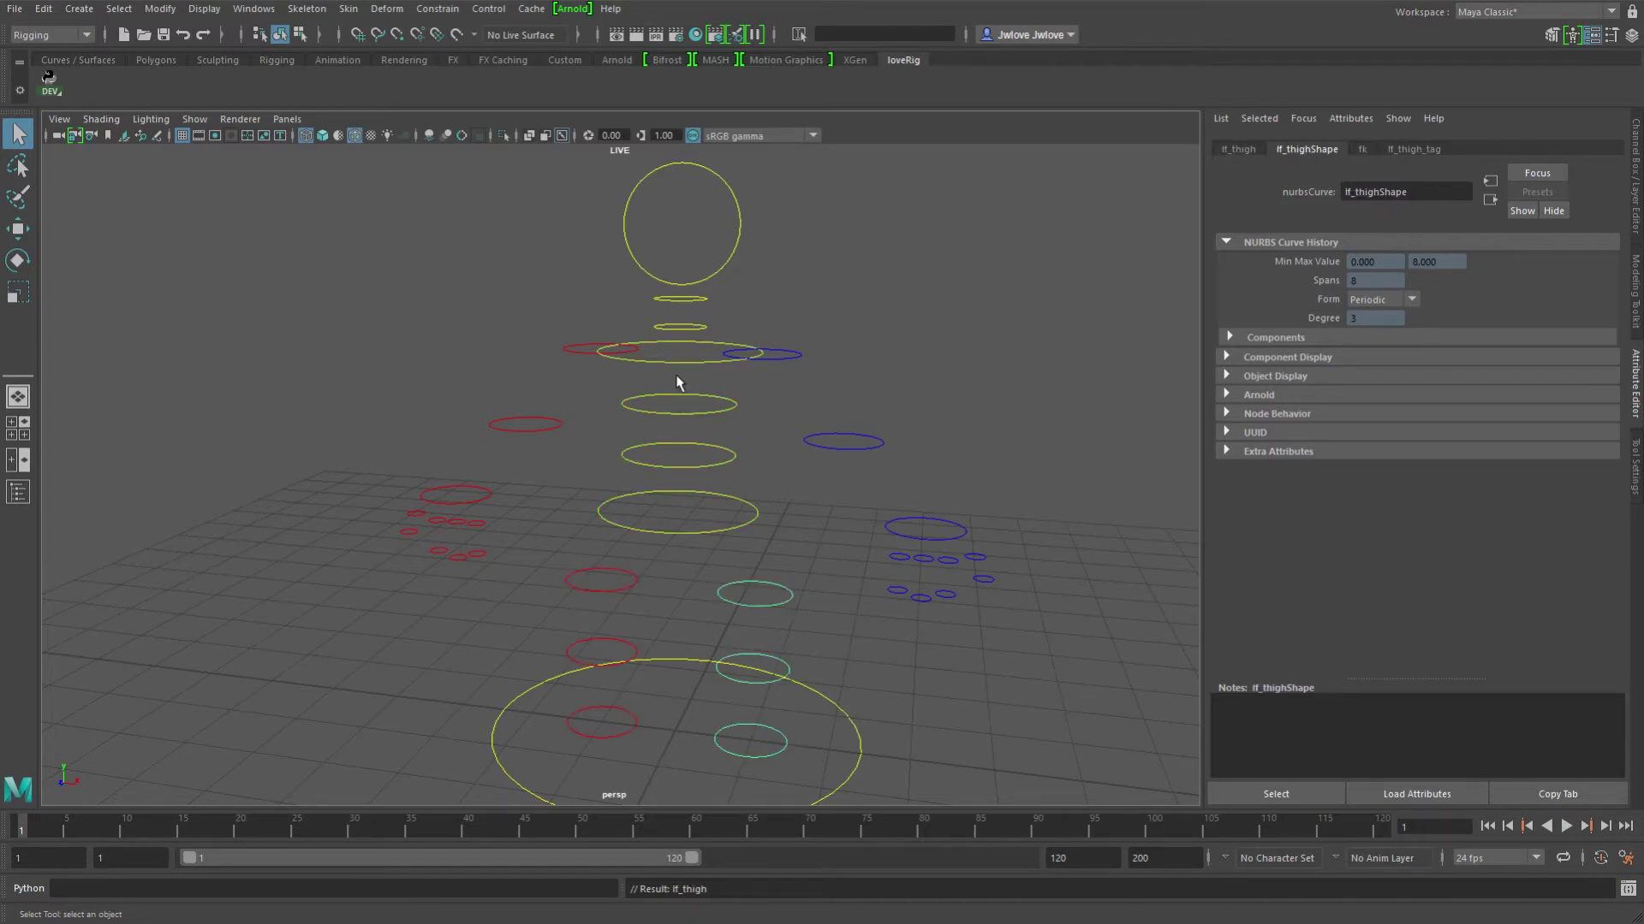
{"action": "key", "text": "Right"}
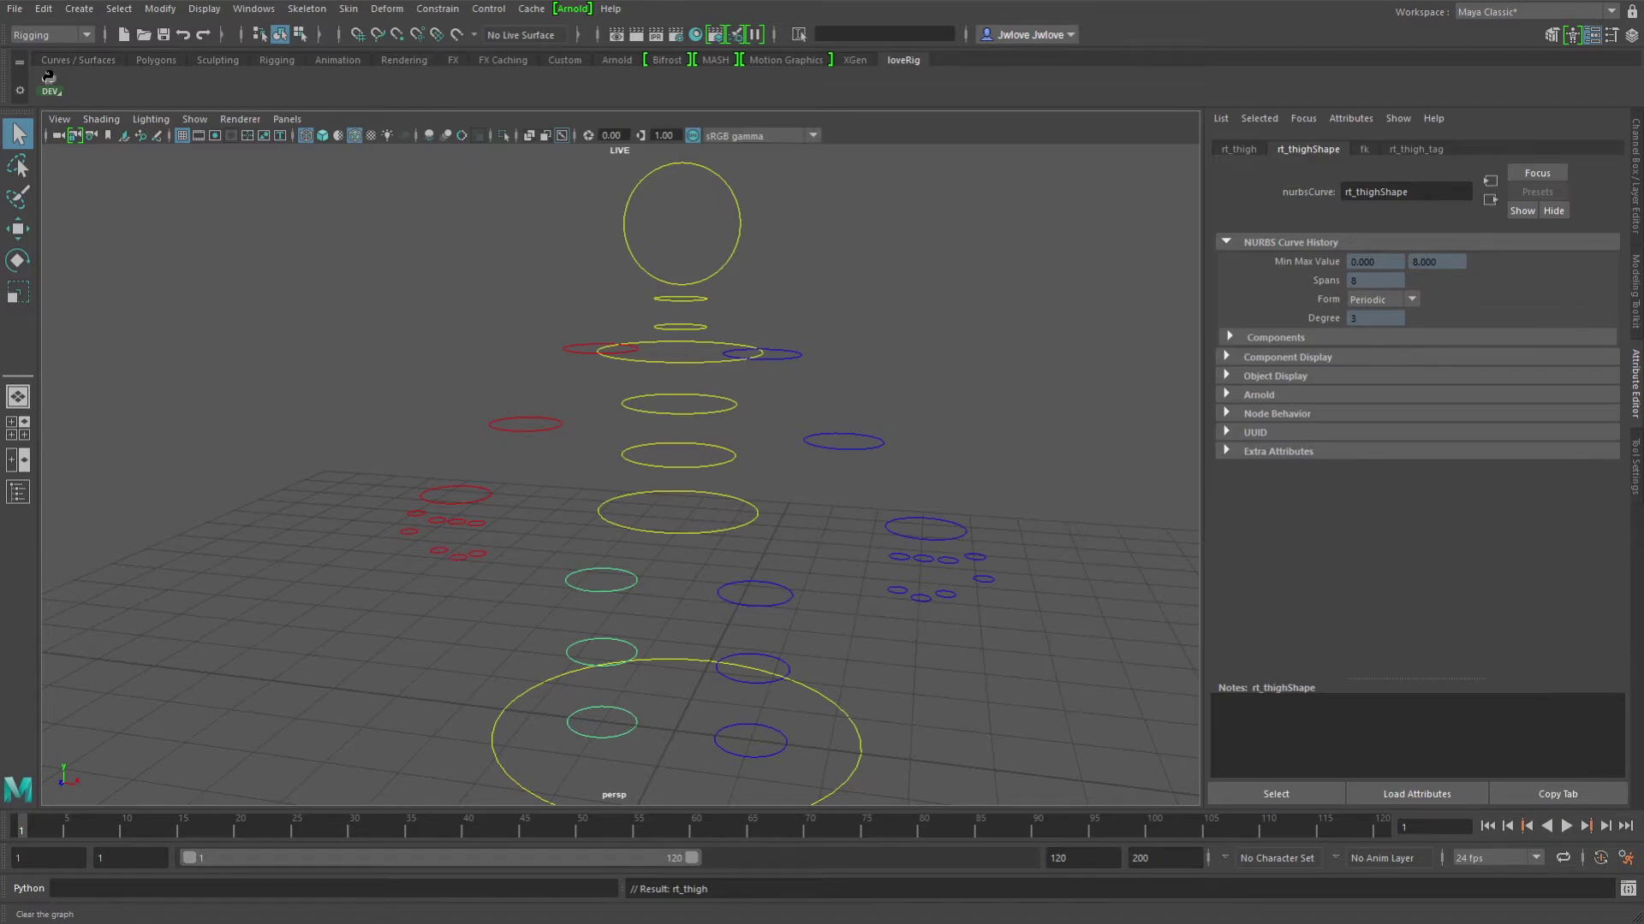
- Examine chest_tag's children connections and attributes in the Node Editor, then move the editor out of the way
{"action": "left_click_drag", "start_coordinate": [1643, 85], "coordinate": [500, 20]}
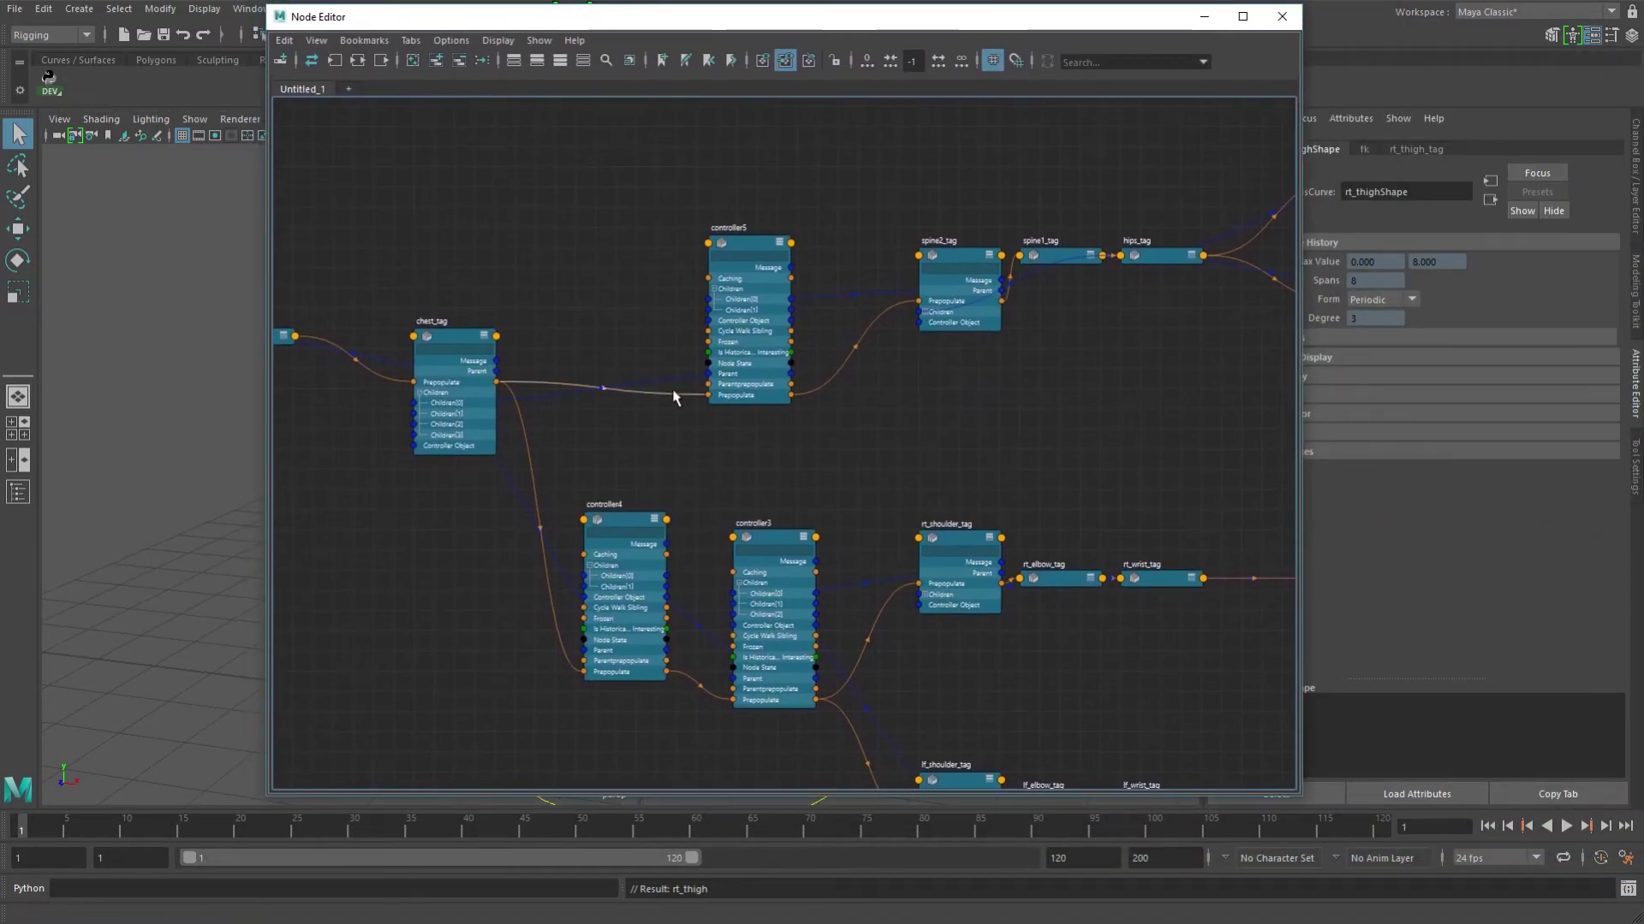
{"action": "scroll", "coordinate": [543, 414], "scroll_direction": "up", "scroll_amount": 2}
{"action": "scroll", "coordinate": [859, 445], "scroll_direction": "up", "scroll_amount": 3}
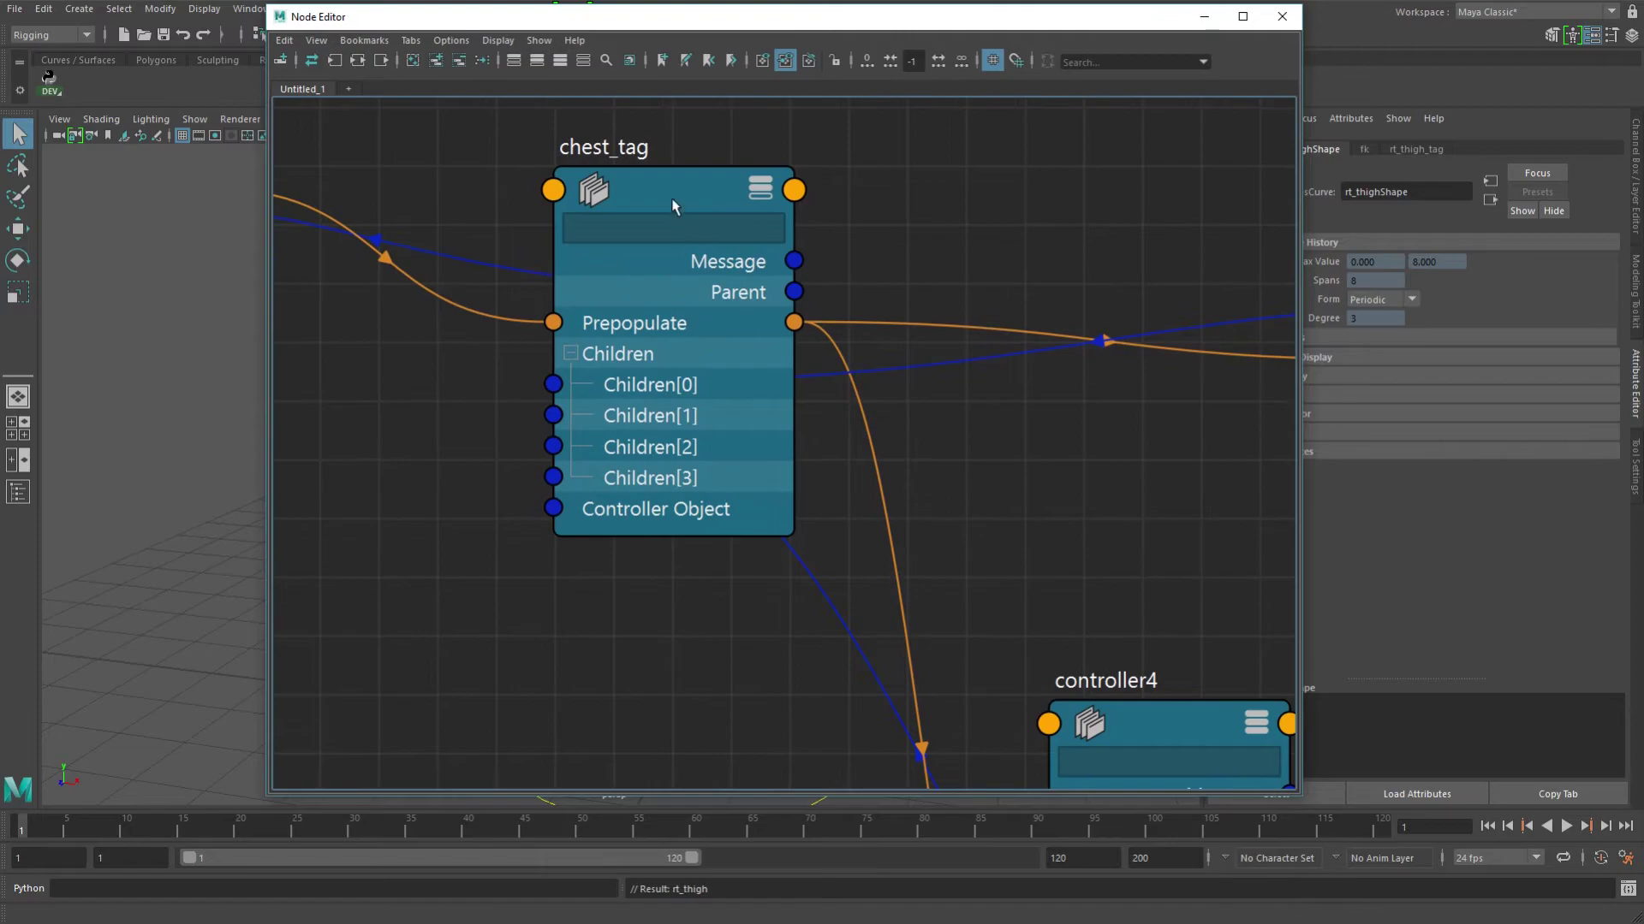
{"action": "left_click", "coordinate": [670, 221]}
{"action": "left_click_drag", "start_coordinate": [665, 191], "coordinate": [651, 208]}
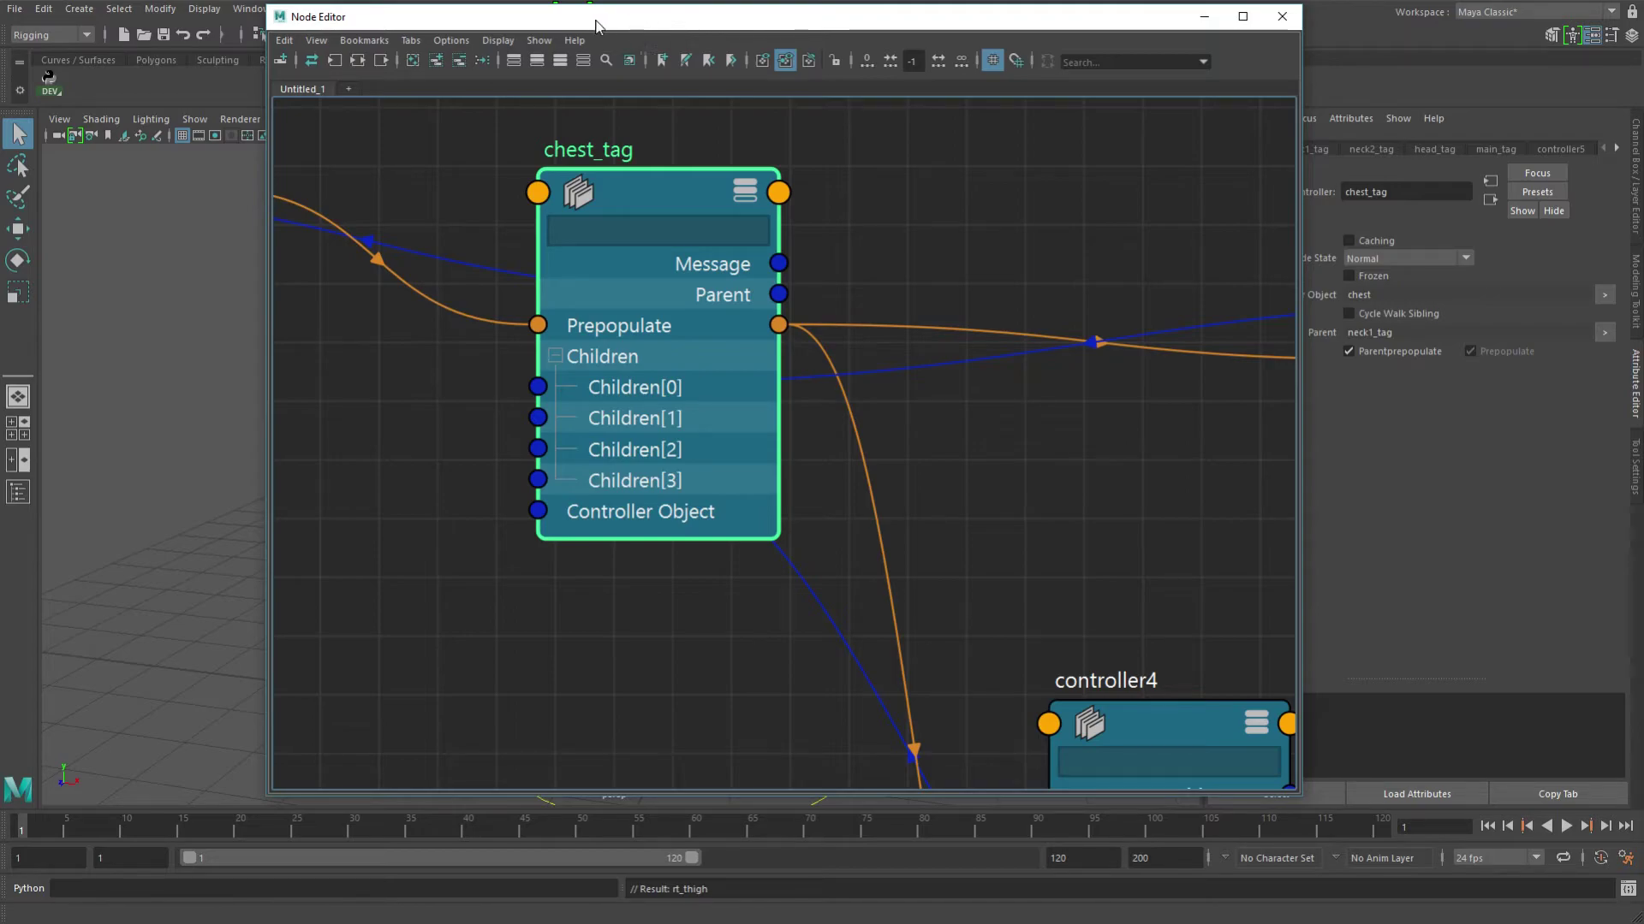
{"action": "left_click_drag", "start_coordinate": [584, 20], "coordinate": [1643, 26]}
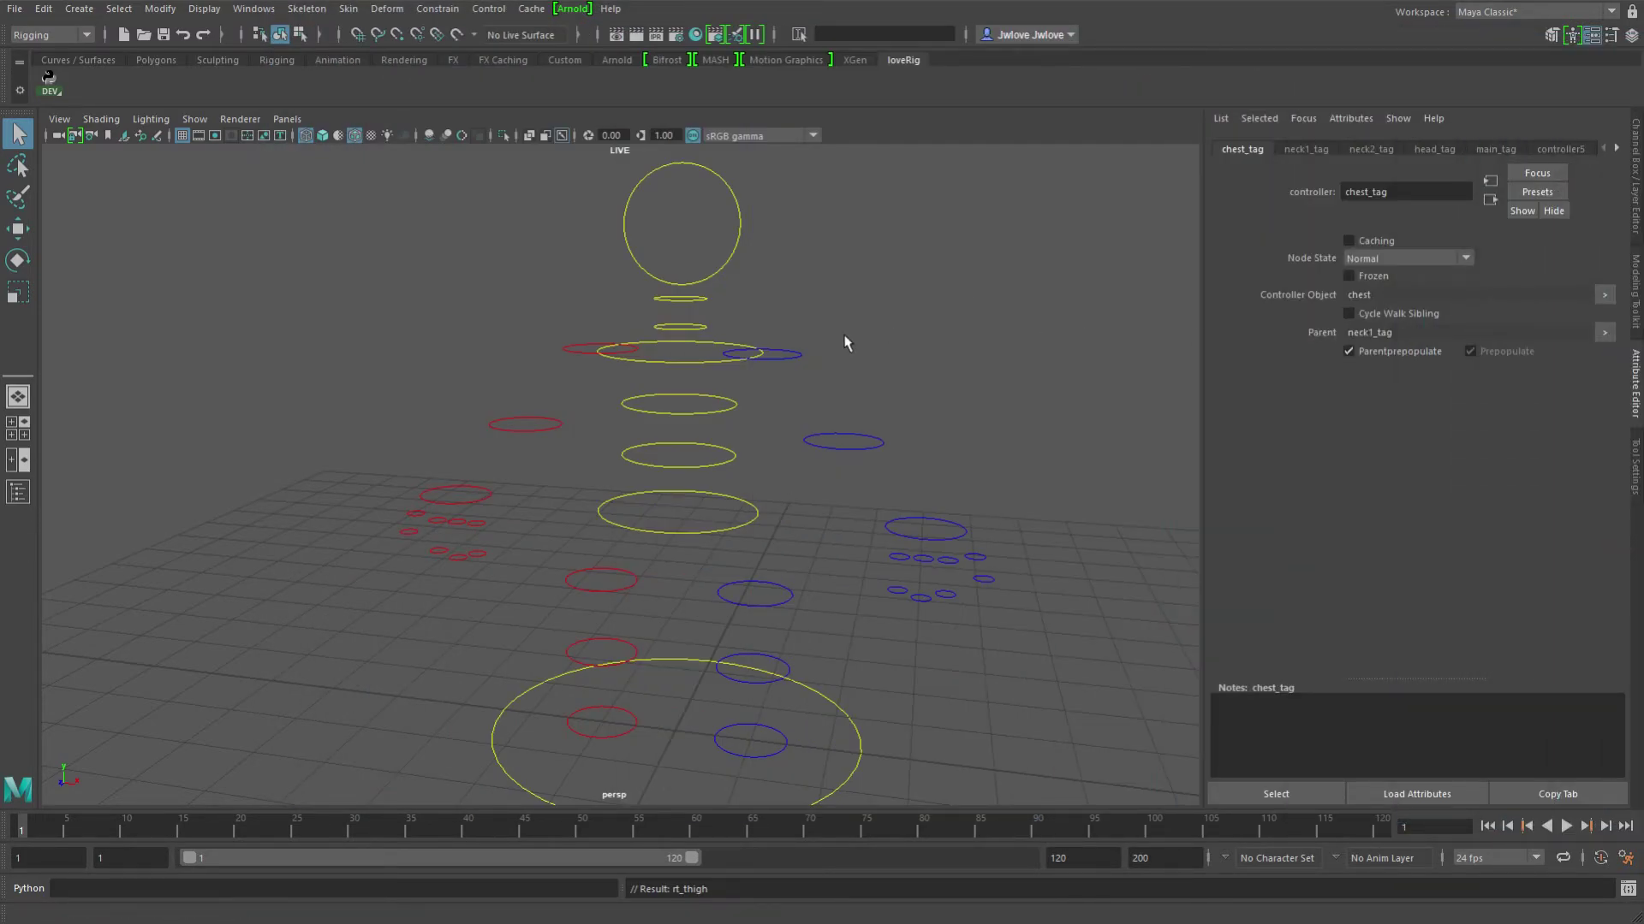
- Reselect the chest control and pick-walk to the upper spine, then to the right and left shoulder controls
{"action": "left_click", "coordinate": [677, 359]}
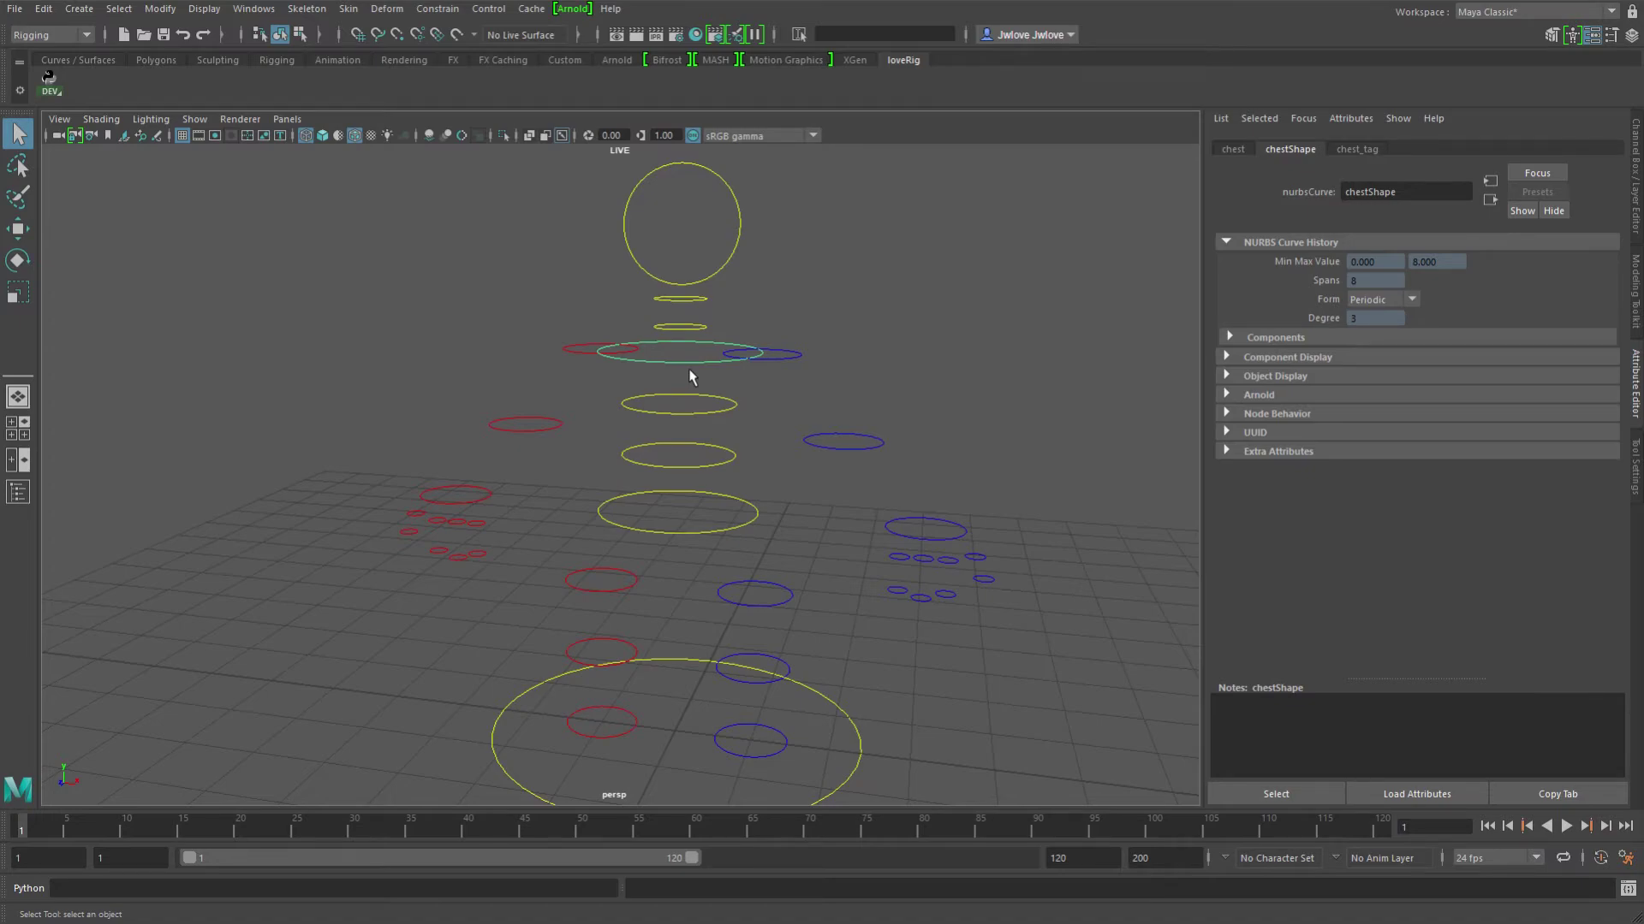
{"action": "key", "text": "Up"}
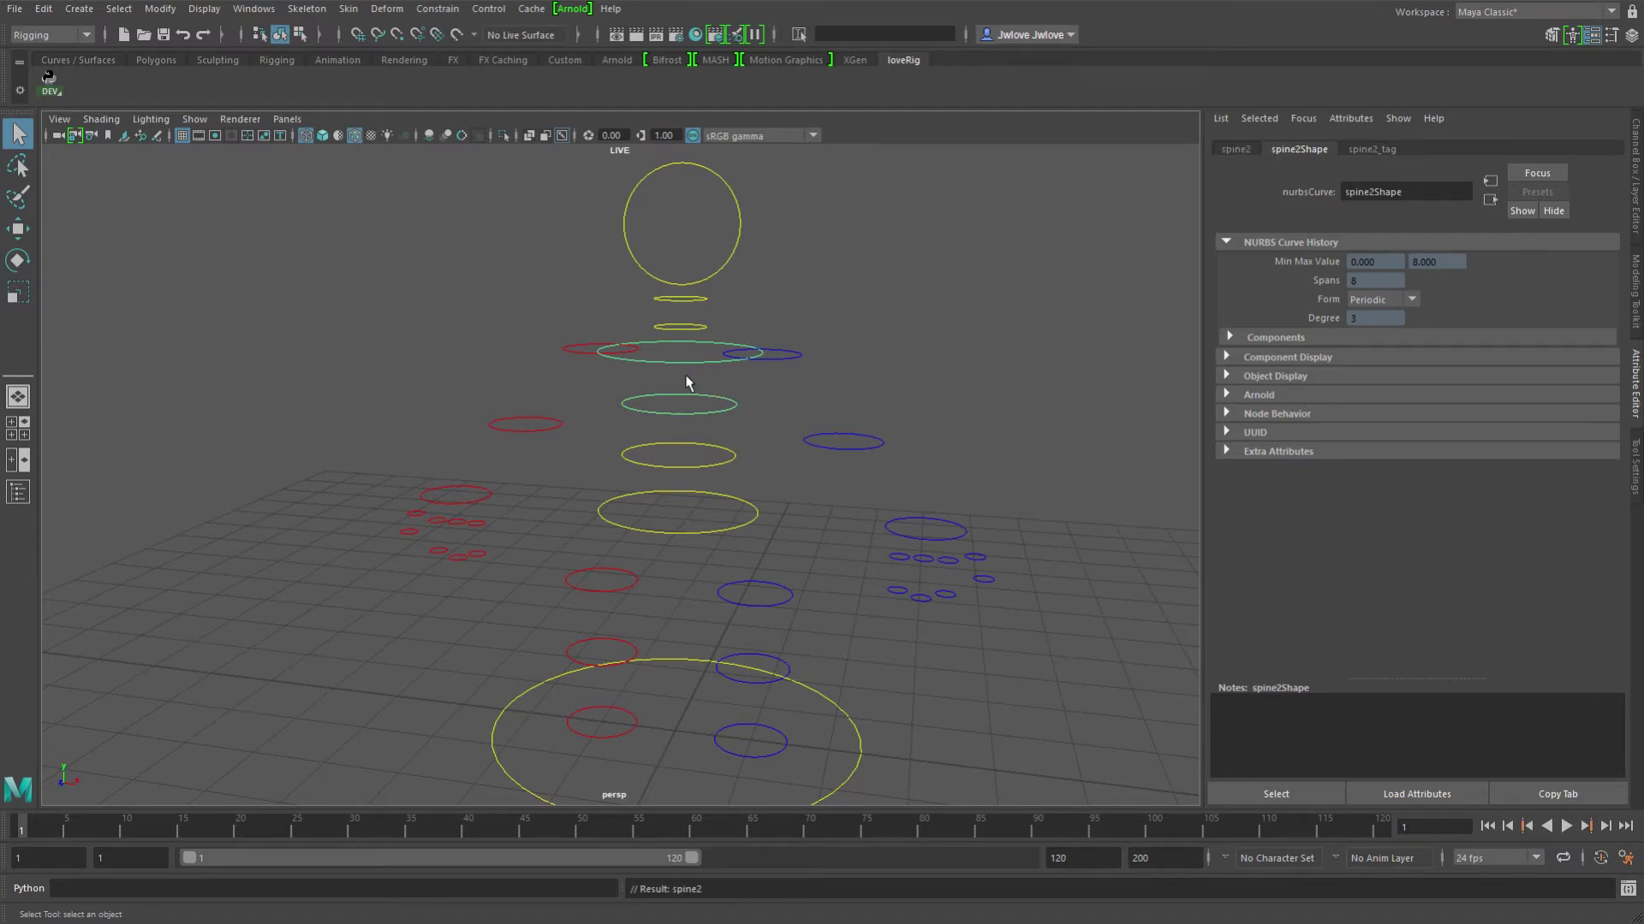
{"action": "key", "text": "Down"}
{"action": "key", "text": "Down"}
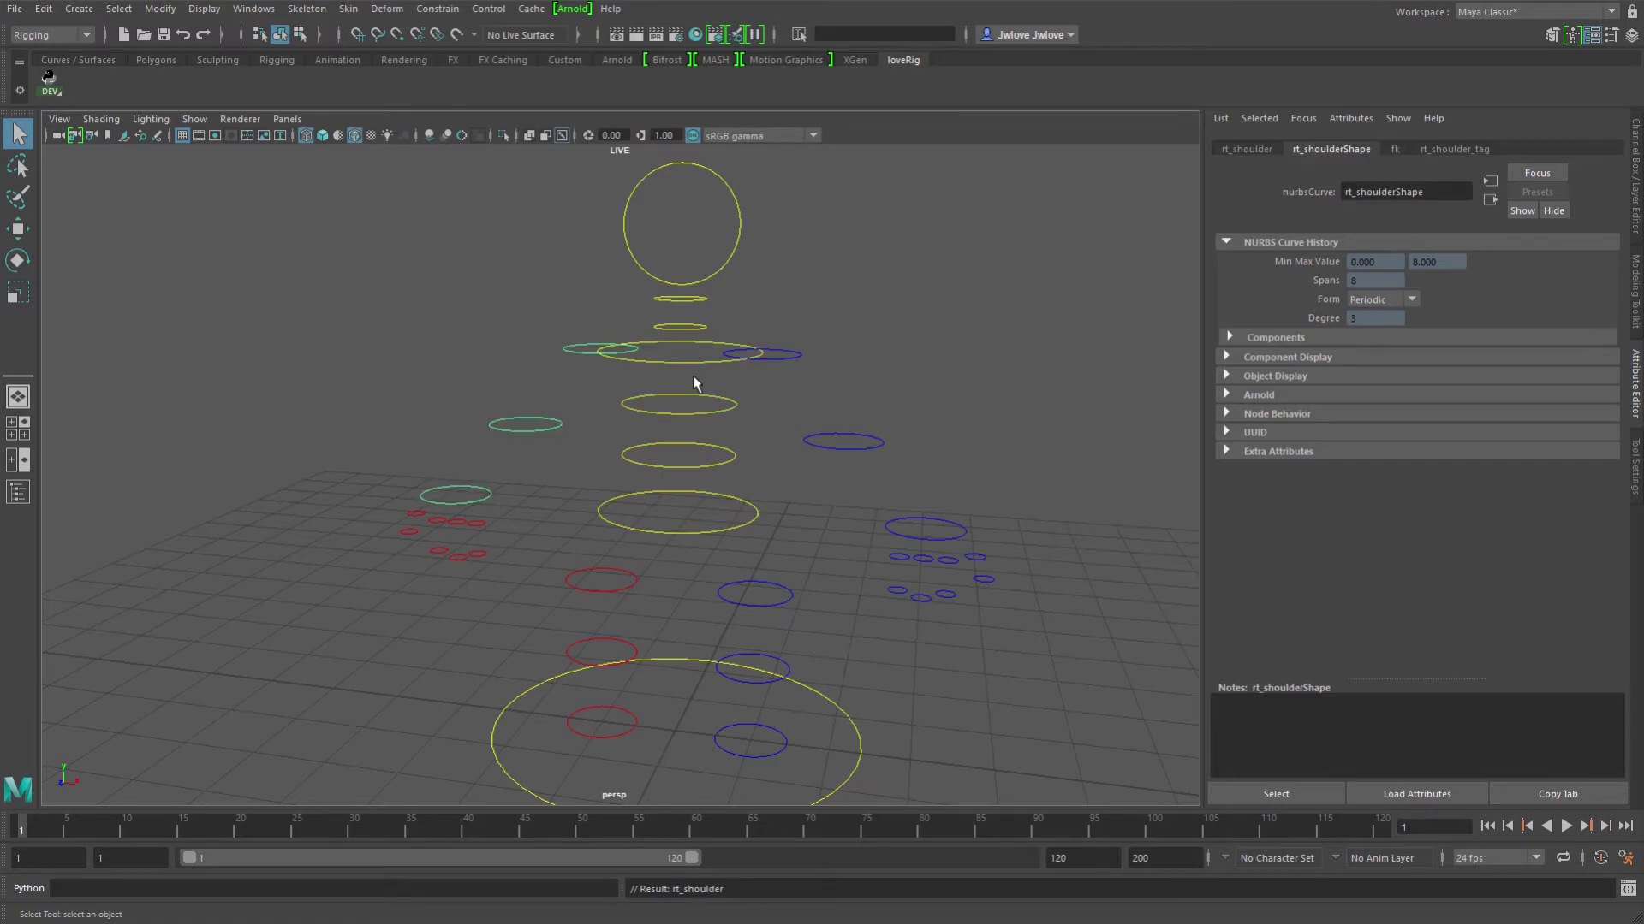
{"action": "key", "text": "Right"}
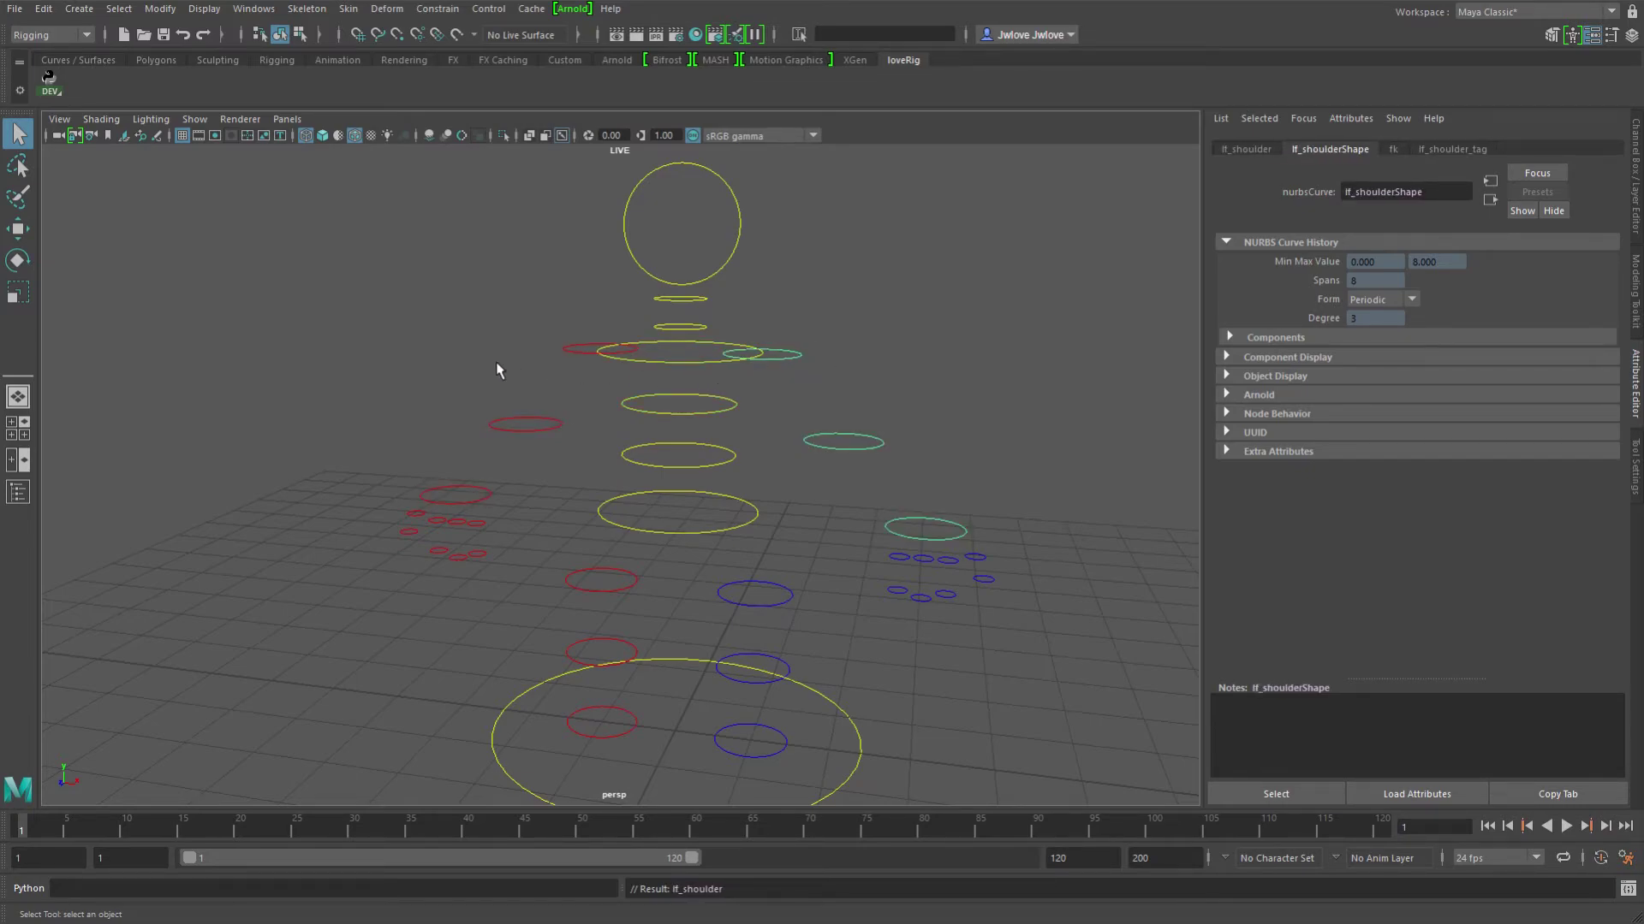
- Select the upper spine control to test pick-walking towards the right shoulder, then select the left elbow control
{"action": "left_click", "coordinate": [685, 406]}
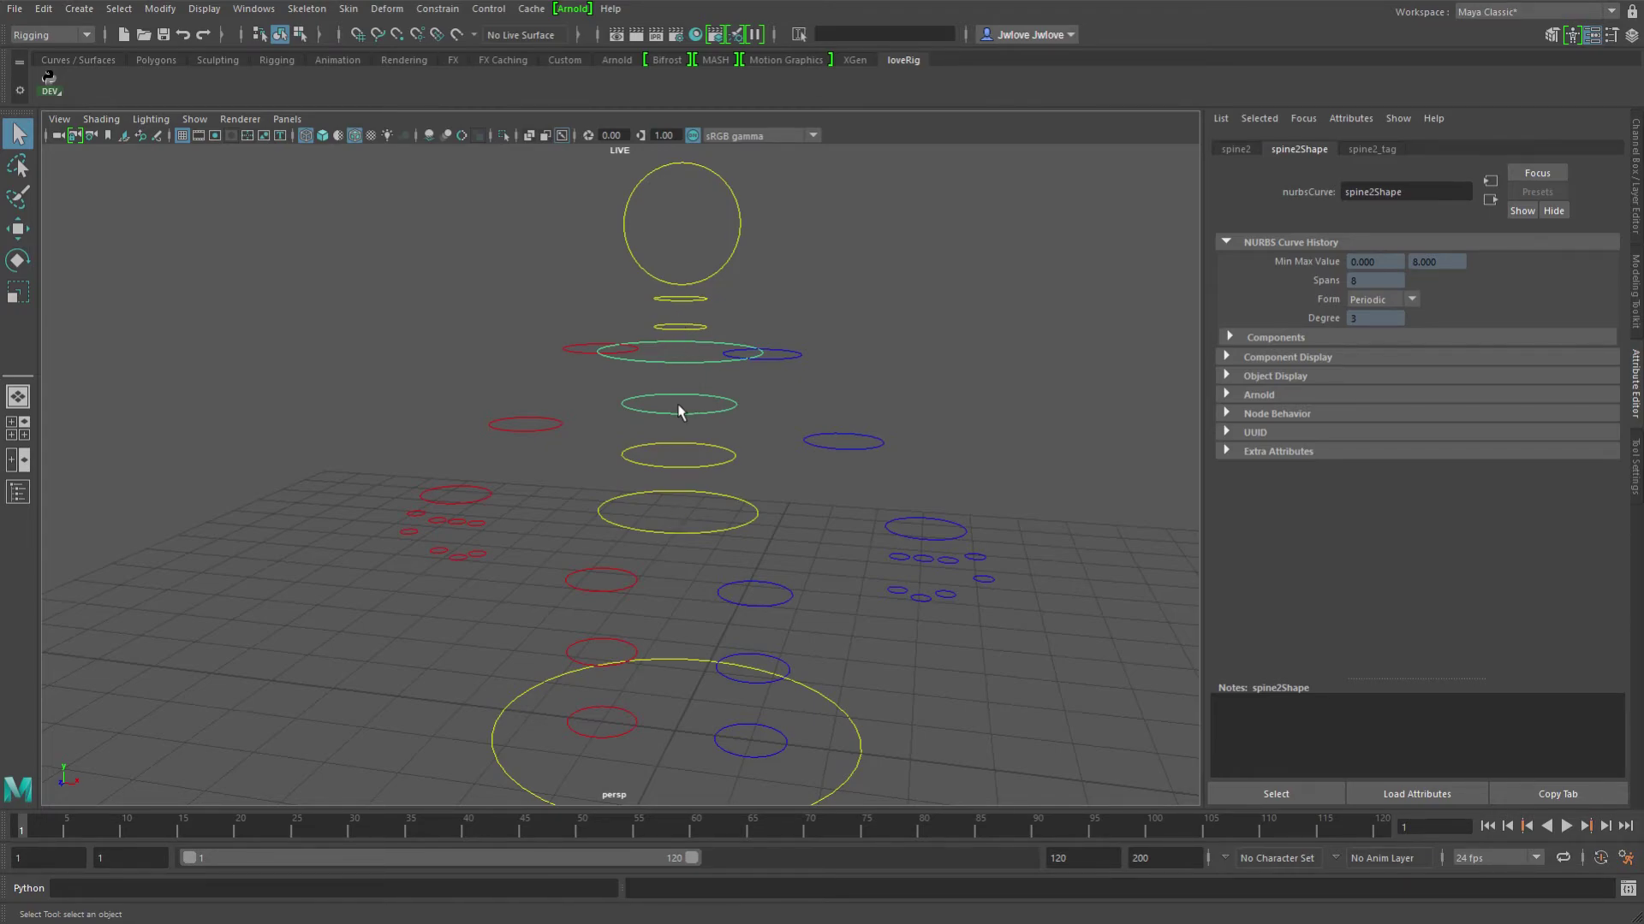
{"action": "key", "text": "Down"}
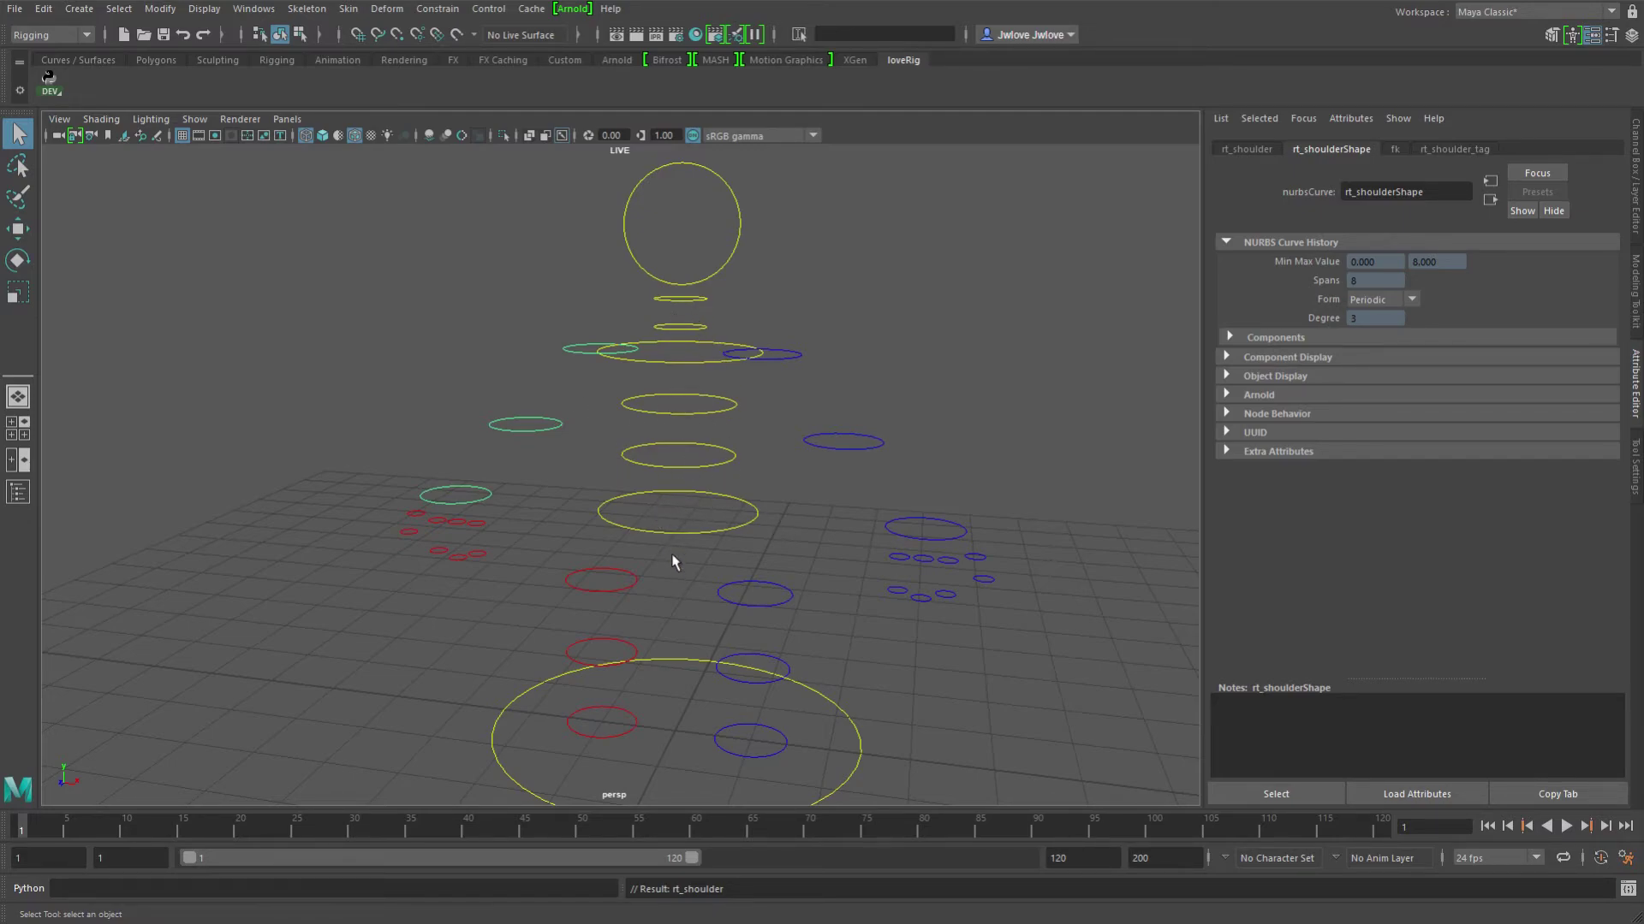
{"action": "left_click", "coordinate": [850, 470]}
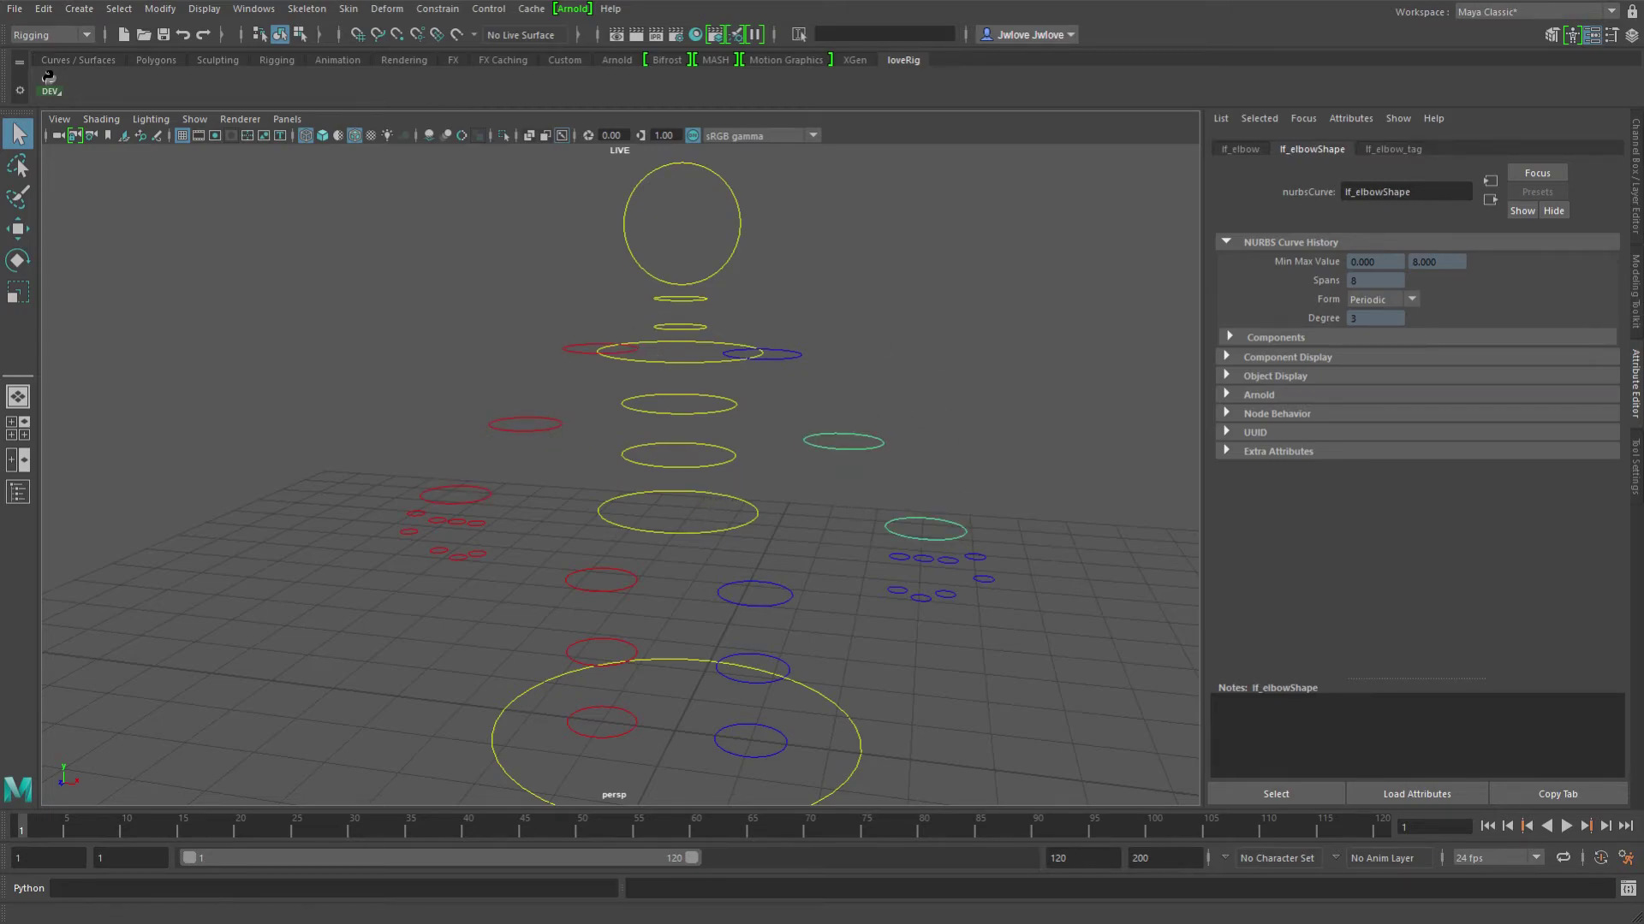
- Move the main_tag node away from the chest groups in the Node Editor to beyond the leg tag chains
{"action": "left_click_drag", "start_coordinate": [1642, 137], "coordinate": [807, 43]}
{"action": "right_click_drag", "start_coordinate": [1043, 417], "coordinate": [752, 382], "text": "alt"}
{"action": "middle_click_drag", "start_coordinate": [930, 399], "coordinate": [611, 352], "text": "alt"}
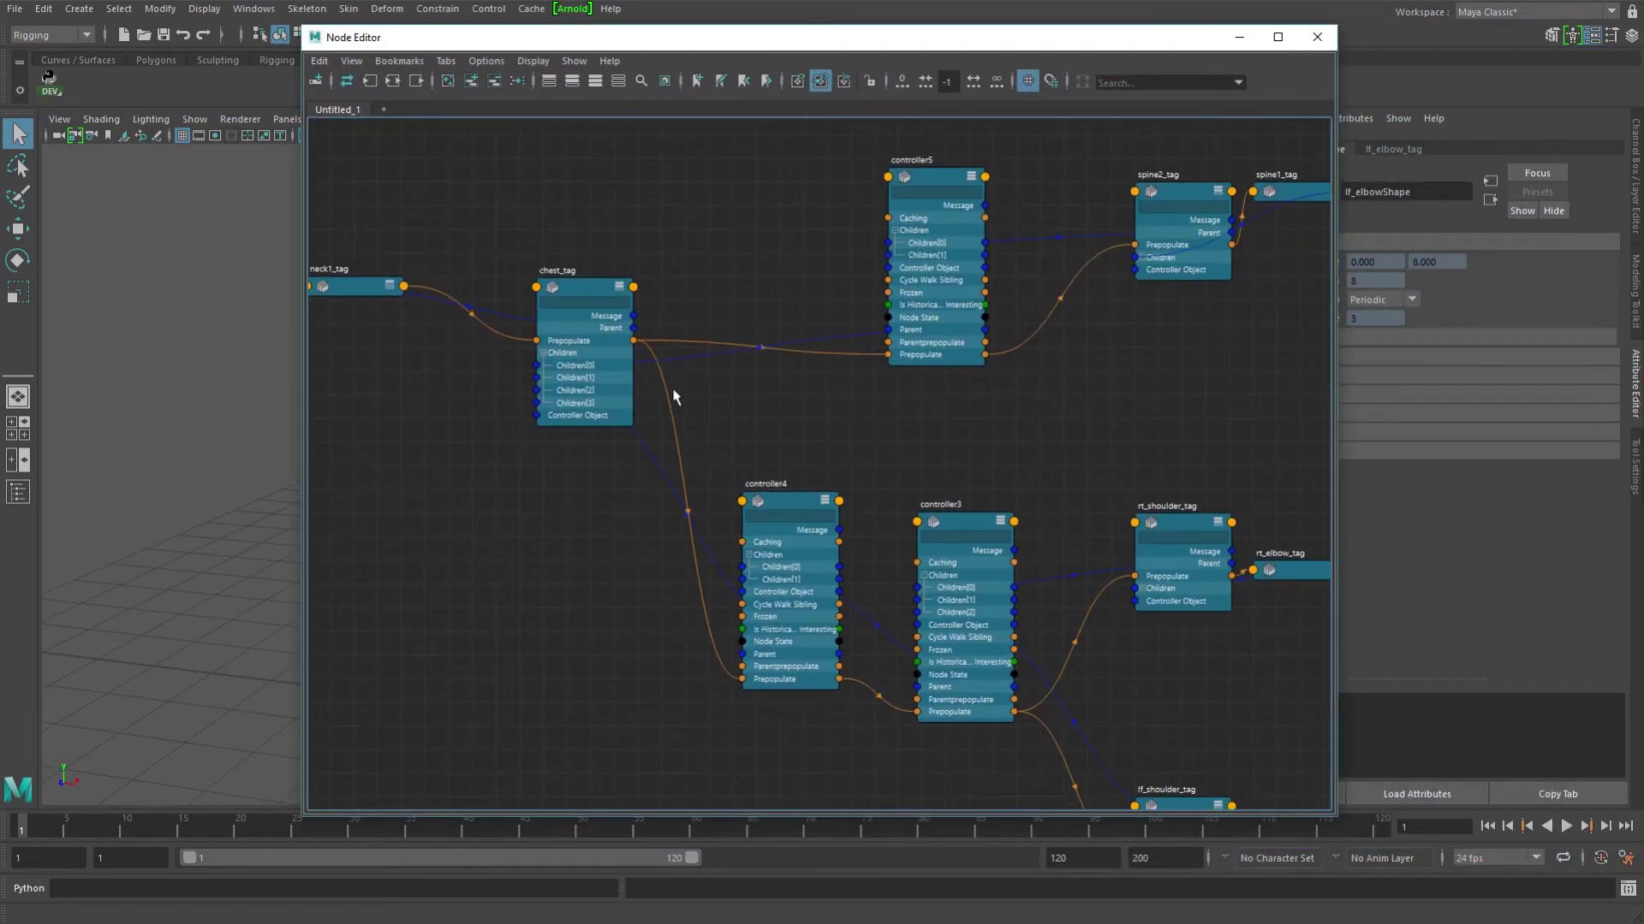
{"action": "middle_click_drag", "start_coordinate": [518, 390], "coordinate": [1035, 421], "text": "alt"}
{"action": "left_click_drag", "start_coordinate": [517, 317], "coordinate": [1284, 450]}
{"action": "middle_click_drag", "start_coordinate": [1014, 466], "coordinate": [505, 473], "text": "alt"}
{"action": "right_click_drag", "start_coordinate": [505, 472], "coordinate": [393, 471], "text": "alt"}
{"action": "middle_click_drag", "start_coordinate": [862, 460], "coordinate": [584, 476], "text": "alt"}
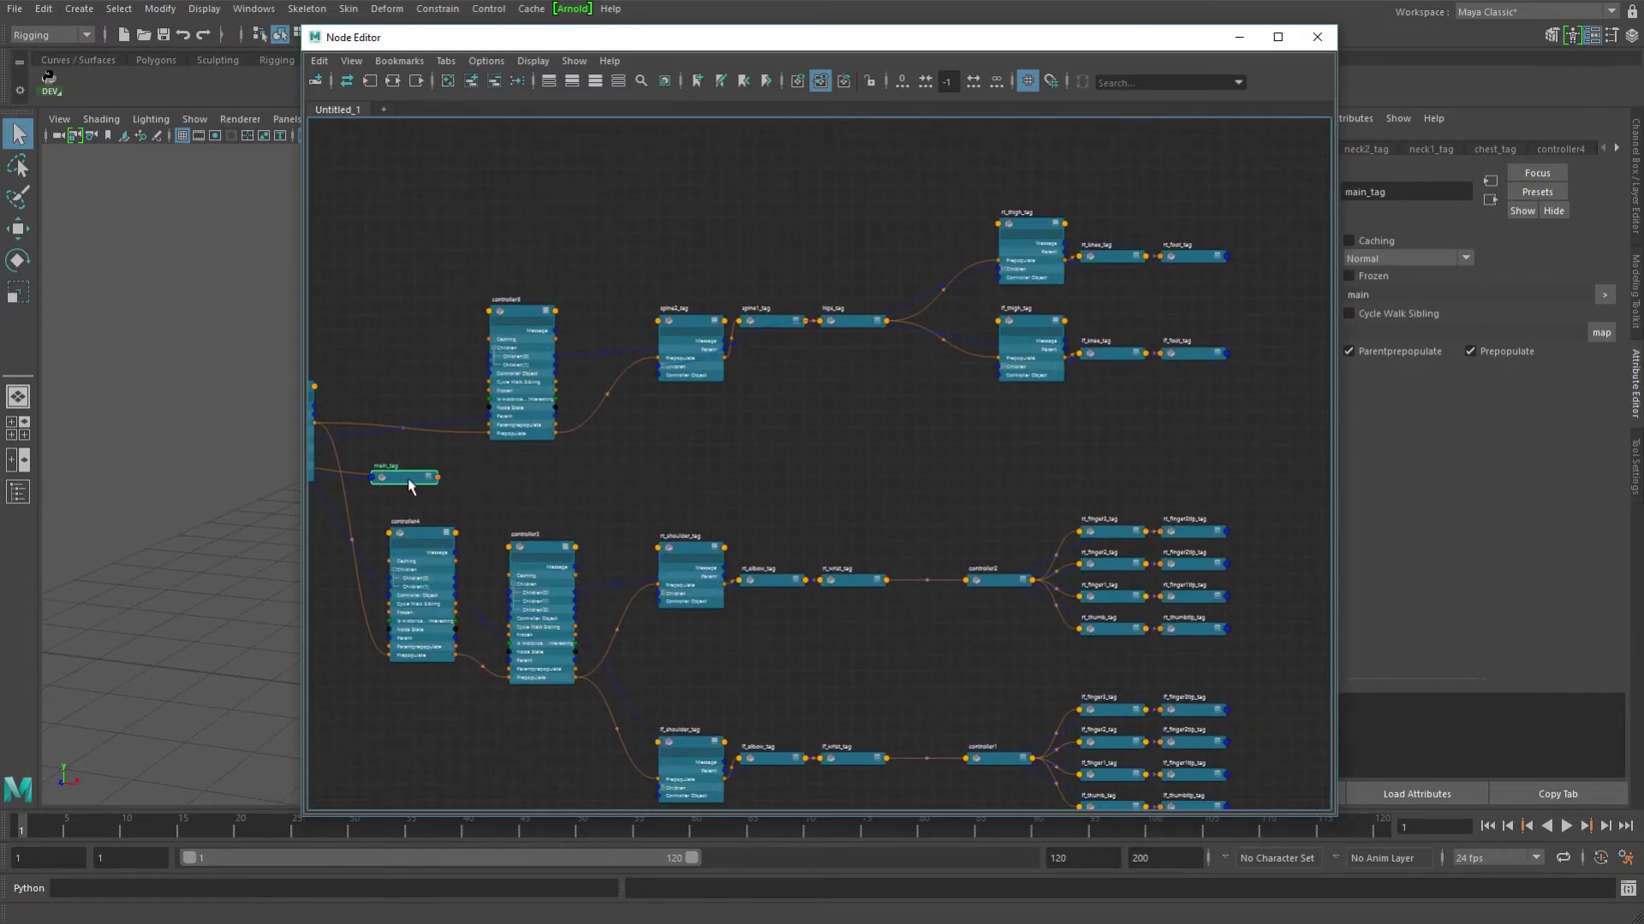
{"action": "left_click_drag", "start_coordinate": [408, 481], "coordinate": [1306, 307]}
{"action": "middle_click_drag", "start_coordinate": [961, 450], "coordinate": [606, 480], "text": "alt"}
{"action": "left_click_drag", "start_coordinate": [949, 331], "coordinate": [1025, 328]}
- Review the nested shoulder group and limb connections, nudge main_tag beyond the foot tags and put the Node Editor aside
{"action": "middle_click_drag", "start_coordinate": [329, 552], "coordinate": [850, 437], "text": "alt"}
{"action": "right_click_drag", "start_coordinate": [679, 404], "coordinate": [929, 436], "text": "alt"}
{"action": "middle_click_drag", "start_coordinate": [695, 477], "coordinate": [820, 341], "text": "alt"}
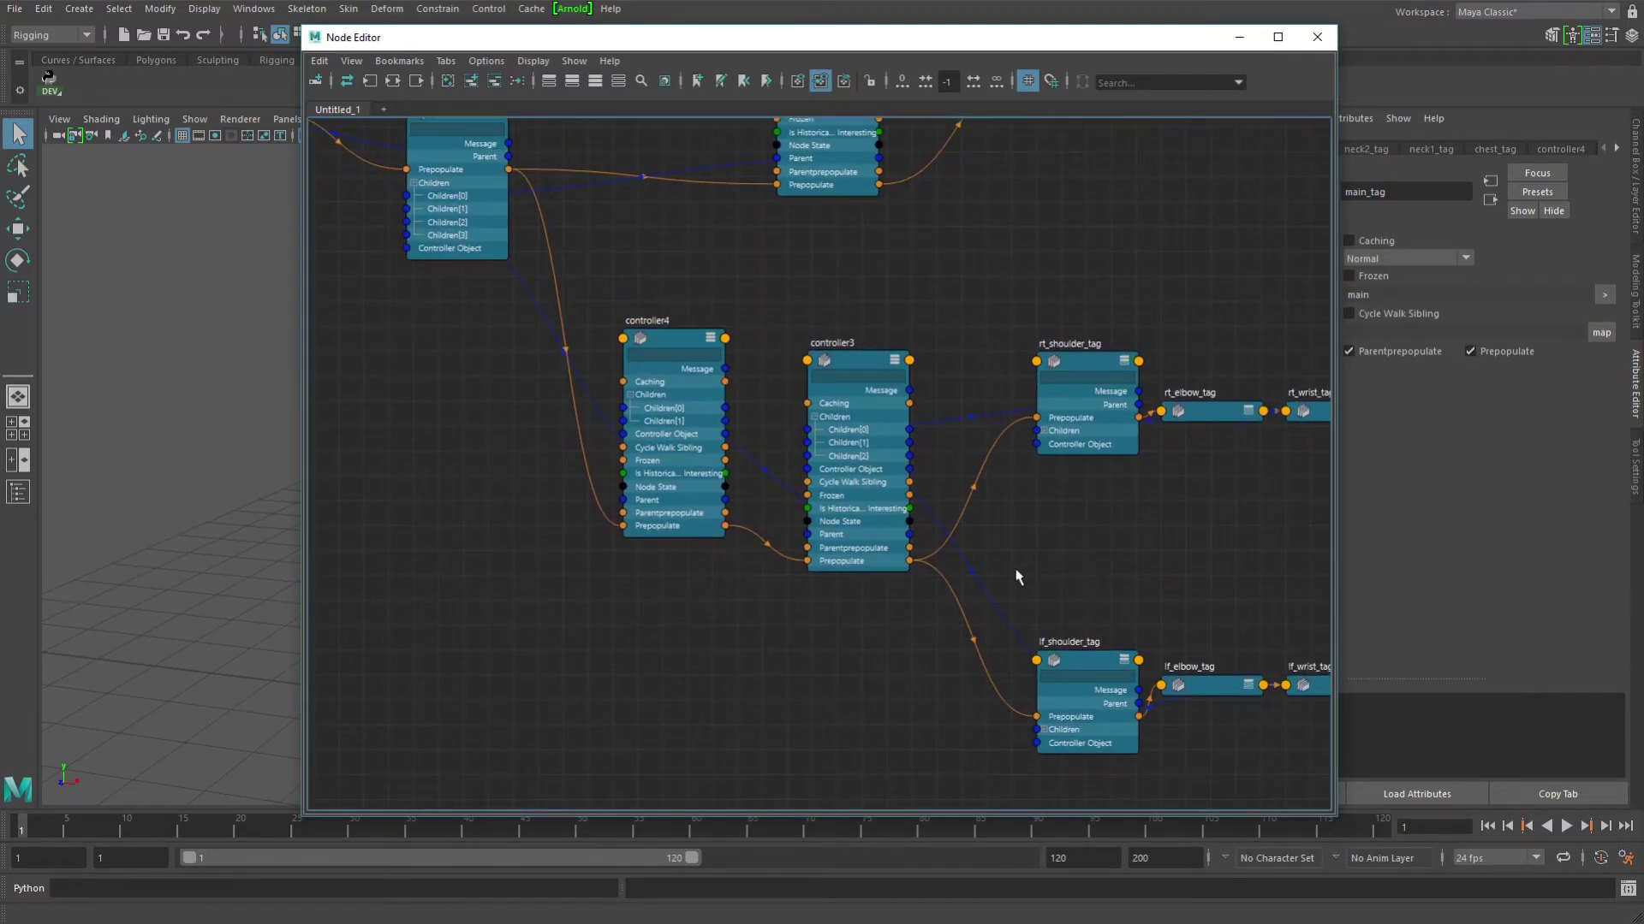
{"action": "middle_click_drag", "start_coordinate": [1055, 526], "coordinate": [1111, 601], "text": "alt"}
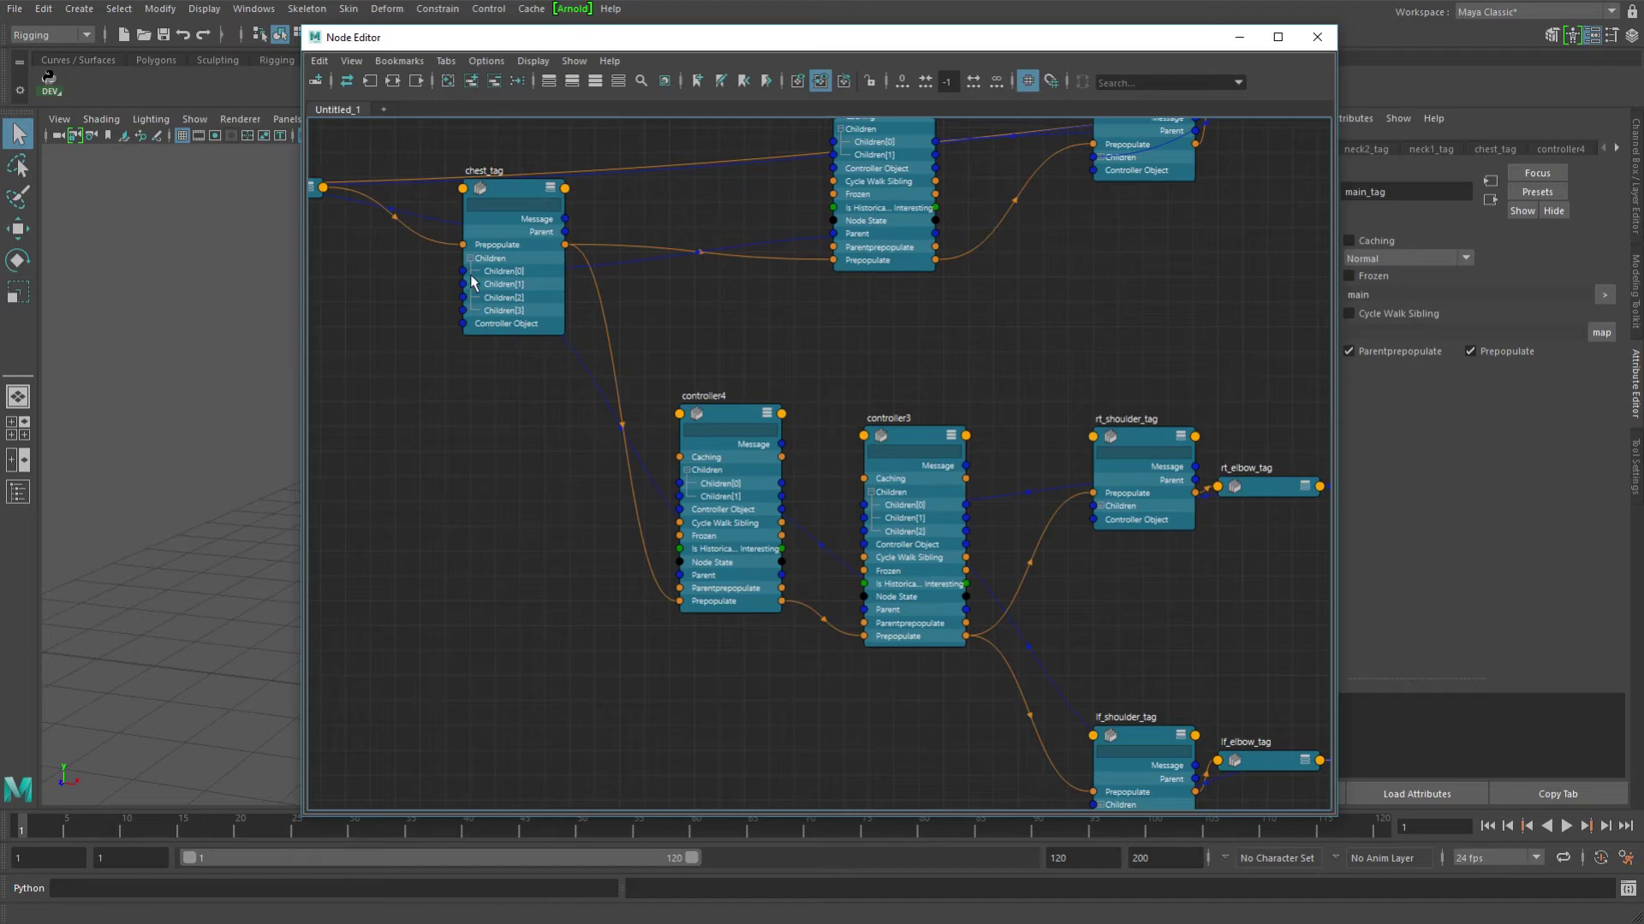
{"action": "scroll", "coordinate": [1171, 315], "scroll_direction": "down", "scroll_amount": 5}
{"action": "middle_click_drag", "start_coordinate": [1171, 315], "coordinate": [562, 375], "text": "alt"}
{"action": "middle_click_drag", "start_coordinate": [793, 373], "coordinate": [753, 455], "text": "alt"}
{"action": "right_click_drag", "start_coordinate": [753, 455], "coordinate": [935, 450], "text": "alt"}
{"action": "middle_click_drag", "start_coordinate": [1088, 356], "coordinate": [938, 466], "text": "alt"}
{"action": "left_click_drag", "start_coordinate": [1114, 356], "coordinate": [1081, 368]}
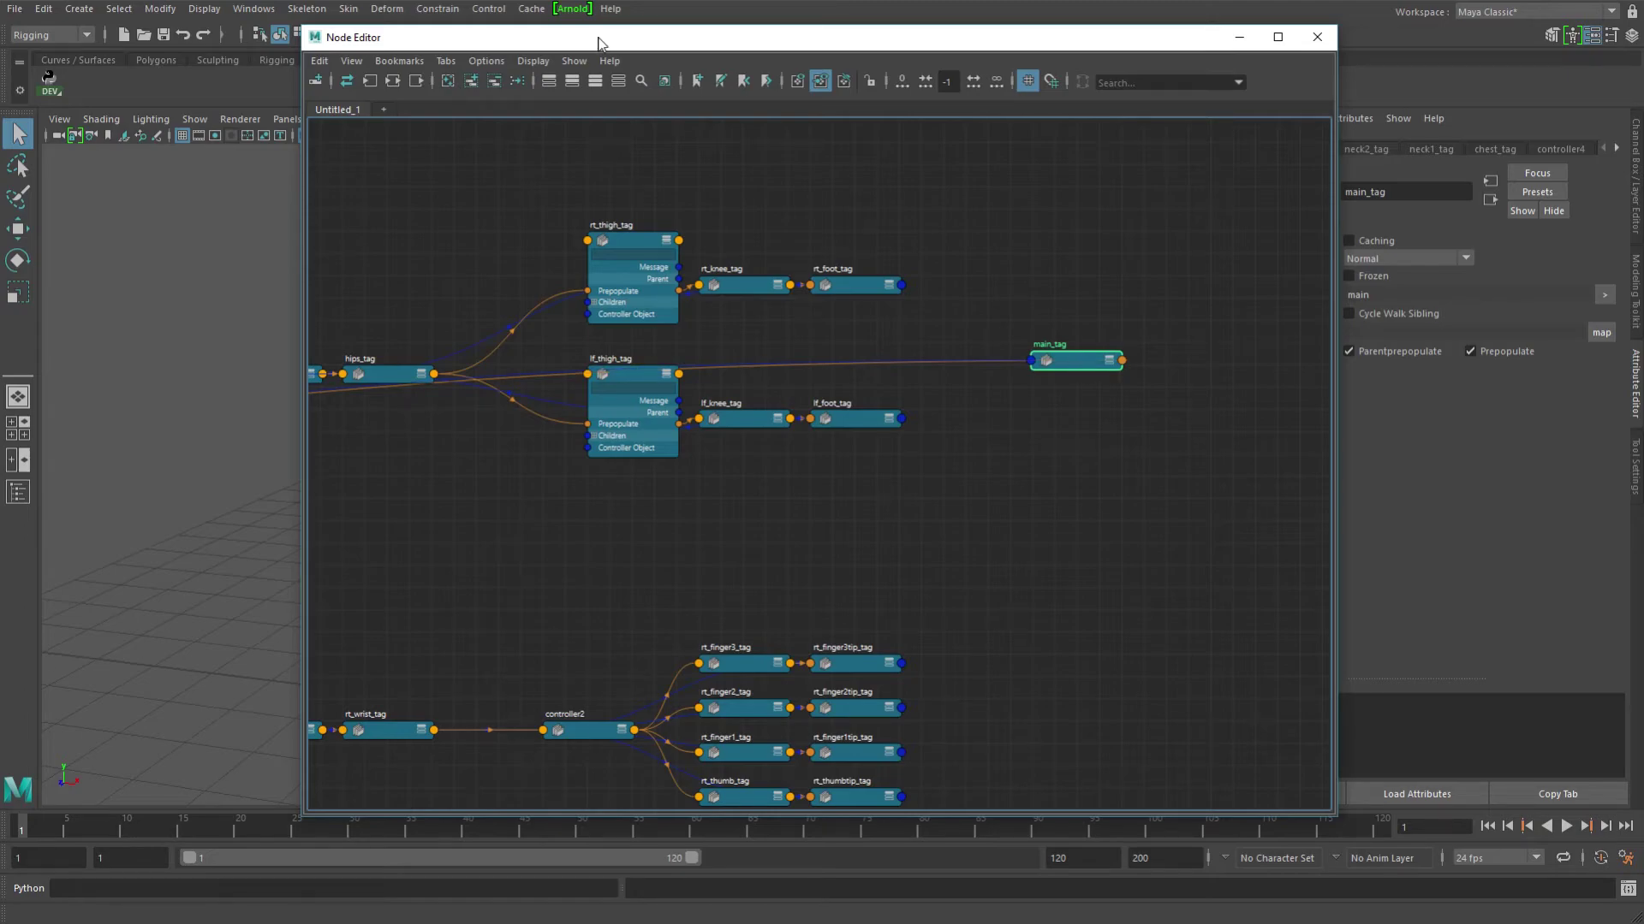
{"action": "left_click_drag", "start_coordinate": [568, 39], "coordinate": [1643, 51]}
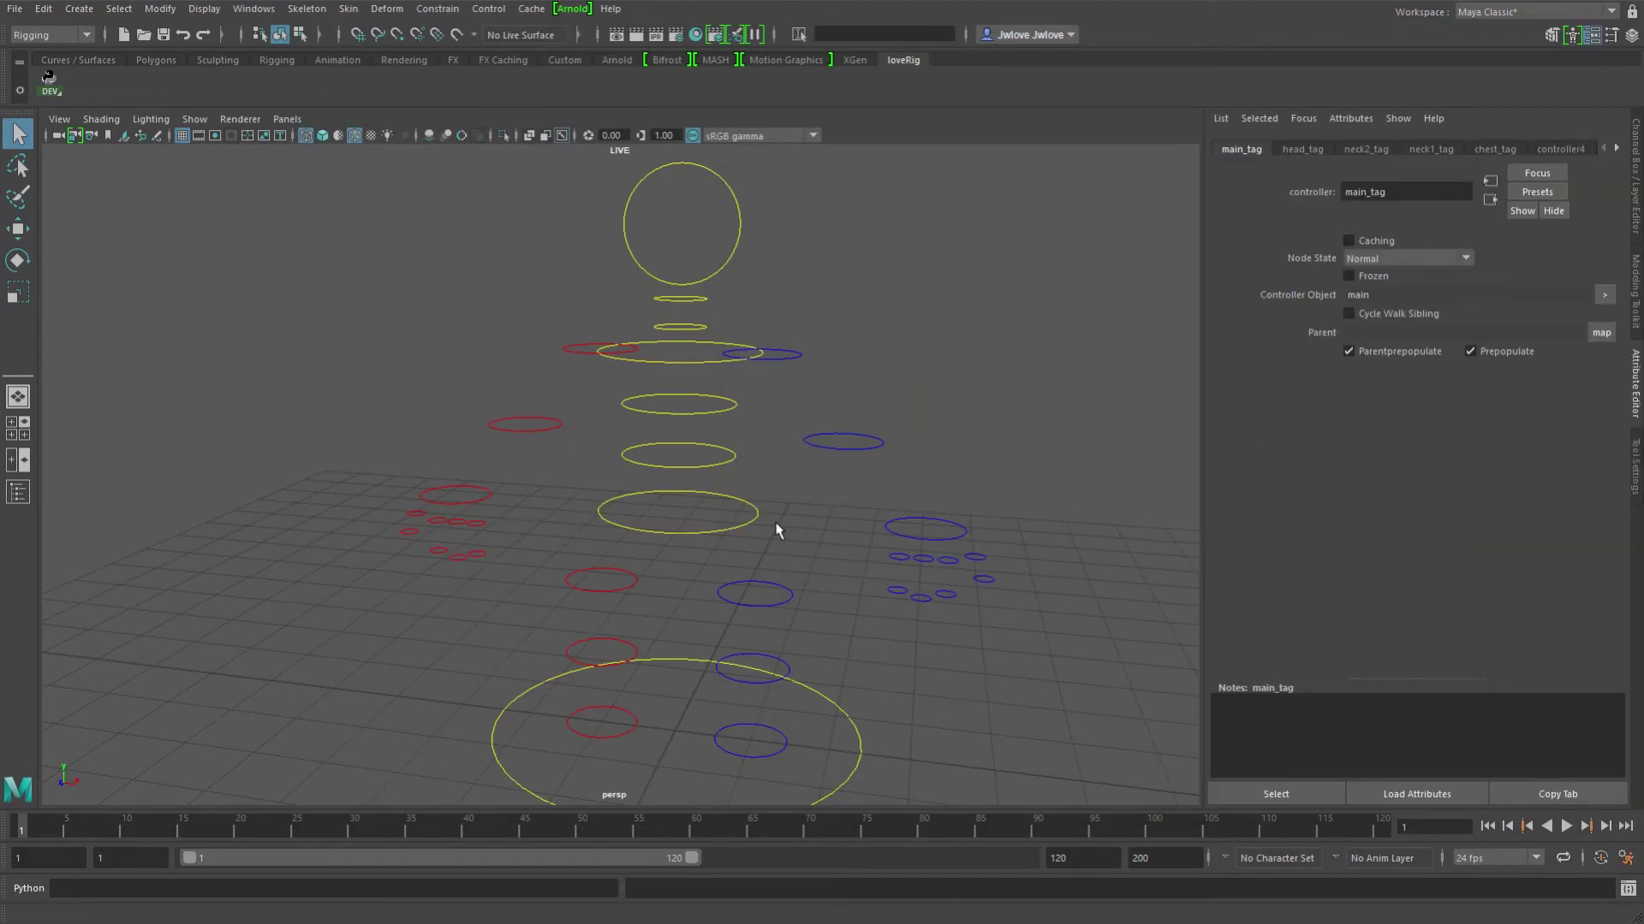
- Select the main control and pick-walk to the upper spine control to test the walk order
{"action": "right_click_drag", "start_coordinate": [748, 610], "coordinate": [701, 620], "text": "alt"}
{"action": "middle_click_drag", "start_coordinate": [701, 620], "coordinate": [644, 583], "text": "alt"}
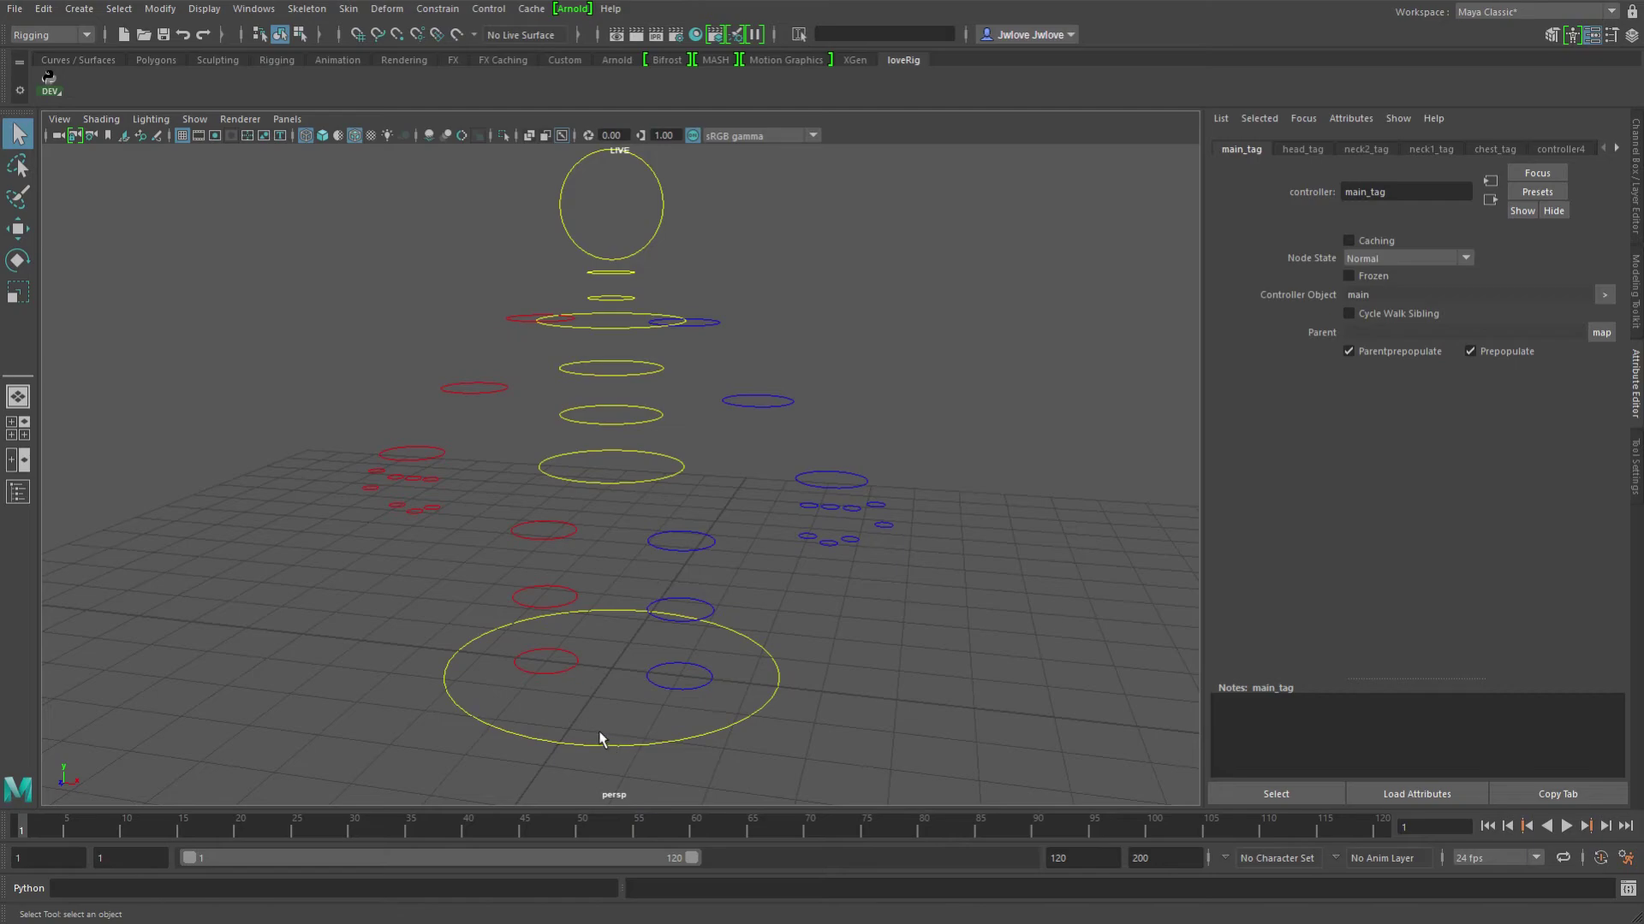
{"action": "left_click", "coordinate": [613, 747]}
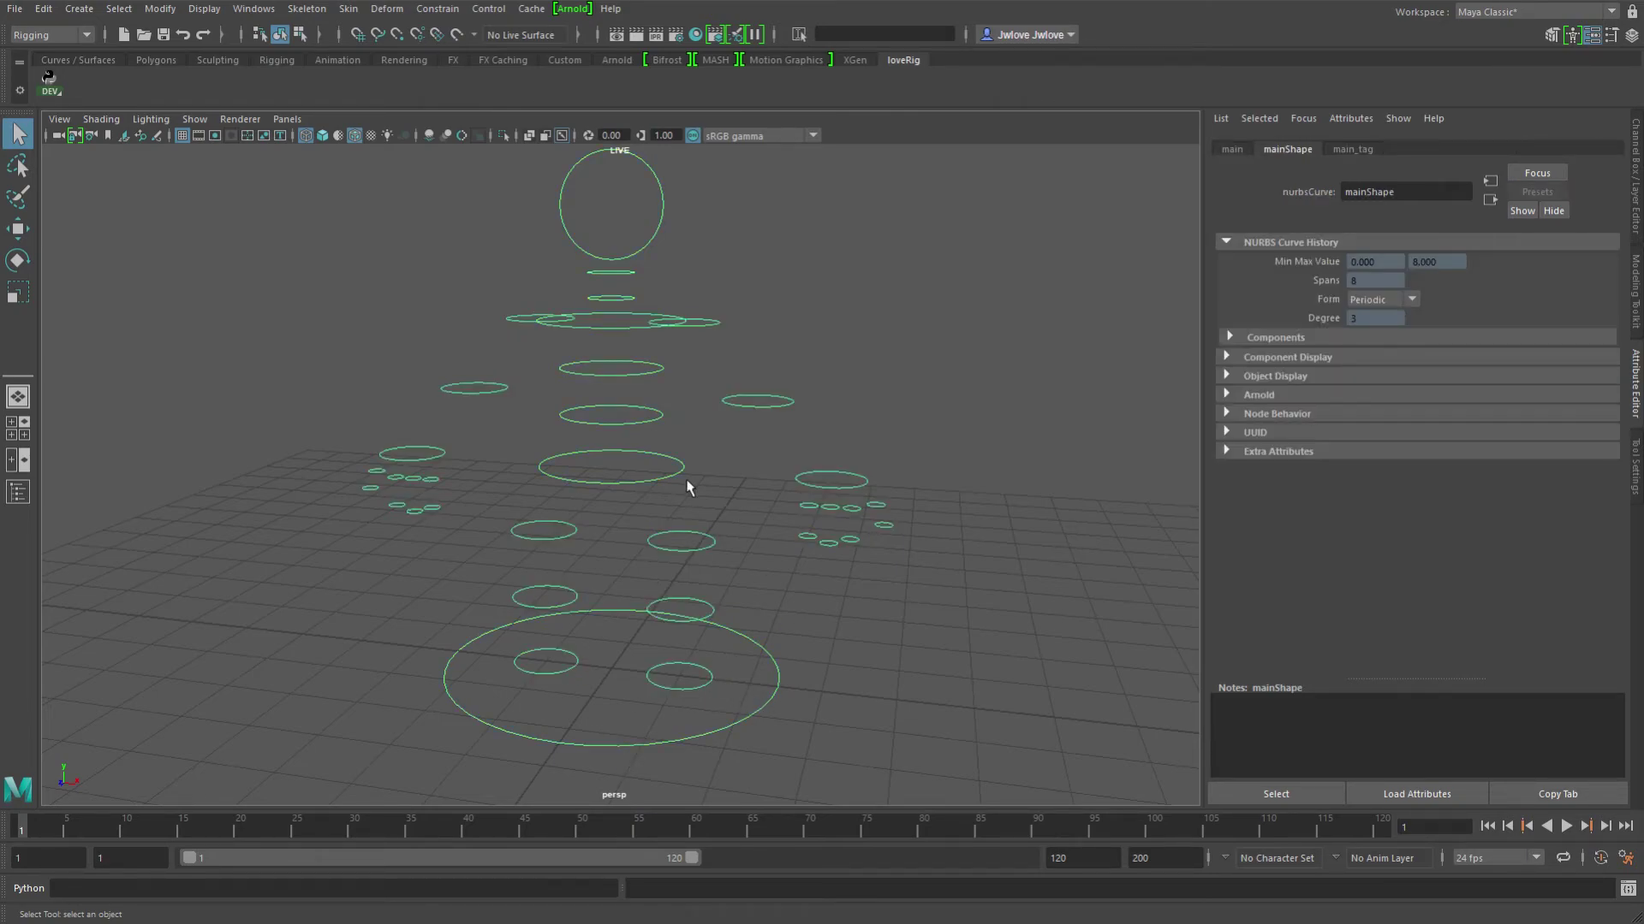
{"action": "key", "text": "Up"}
{"action": "key", "text": "Up"}
{"action": "key", "text": "Up"}
{"action": "key", "text": "Up"}
{"action": "key", "text": "Up"}
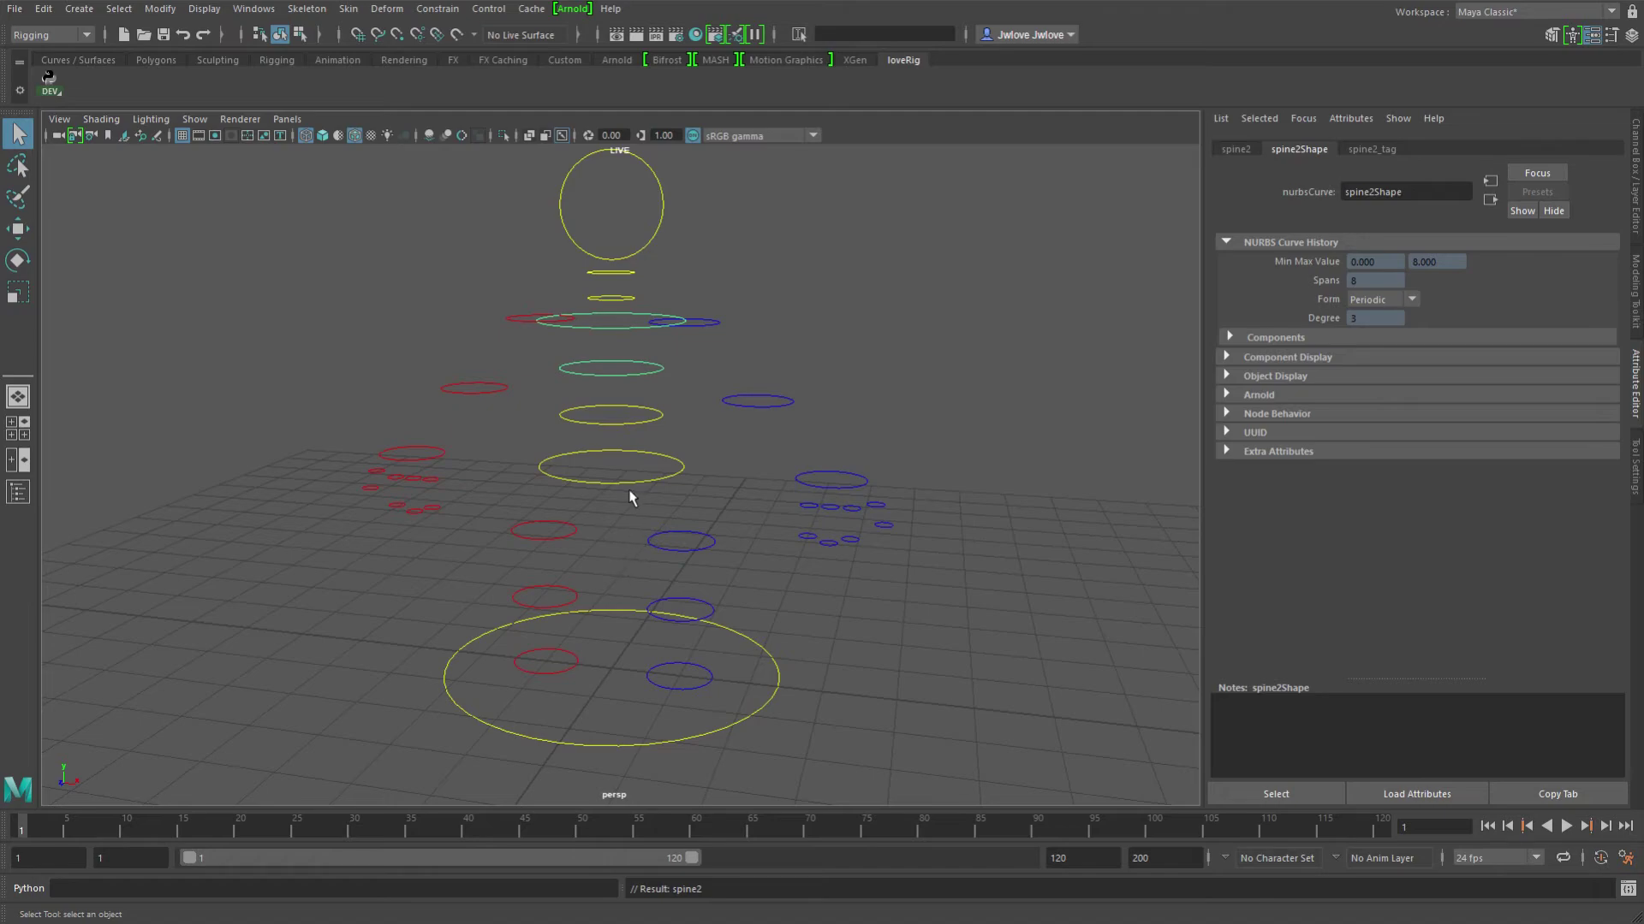
- Select the right thigh control and pick-walk down to the right foot, then select the left foot control
{"action": "left_click", "coordinate": [564, 540]}
{"action": "key", "text": "Down"}
{"action": "key", "text": "Down"}
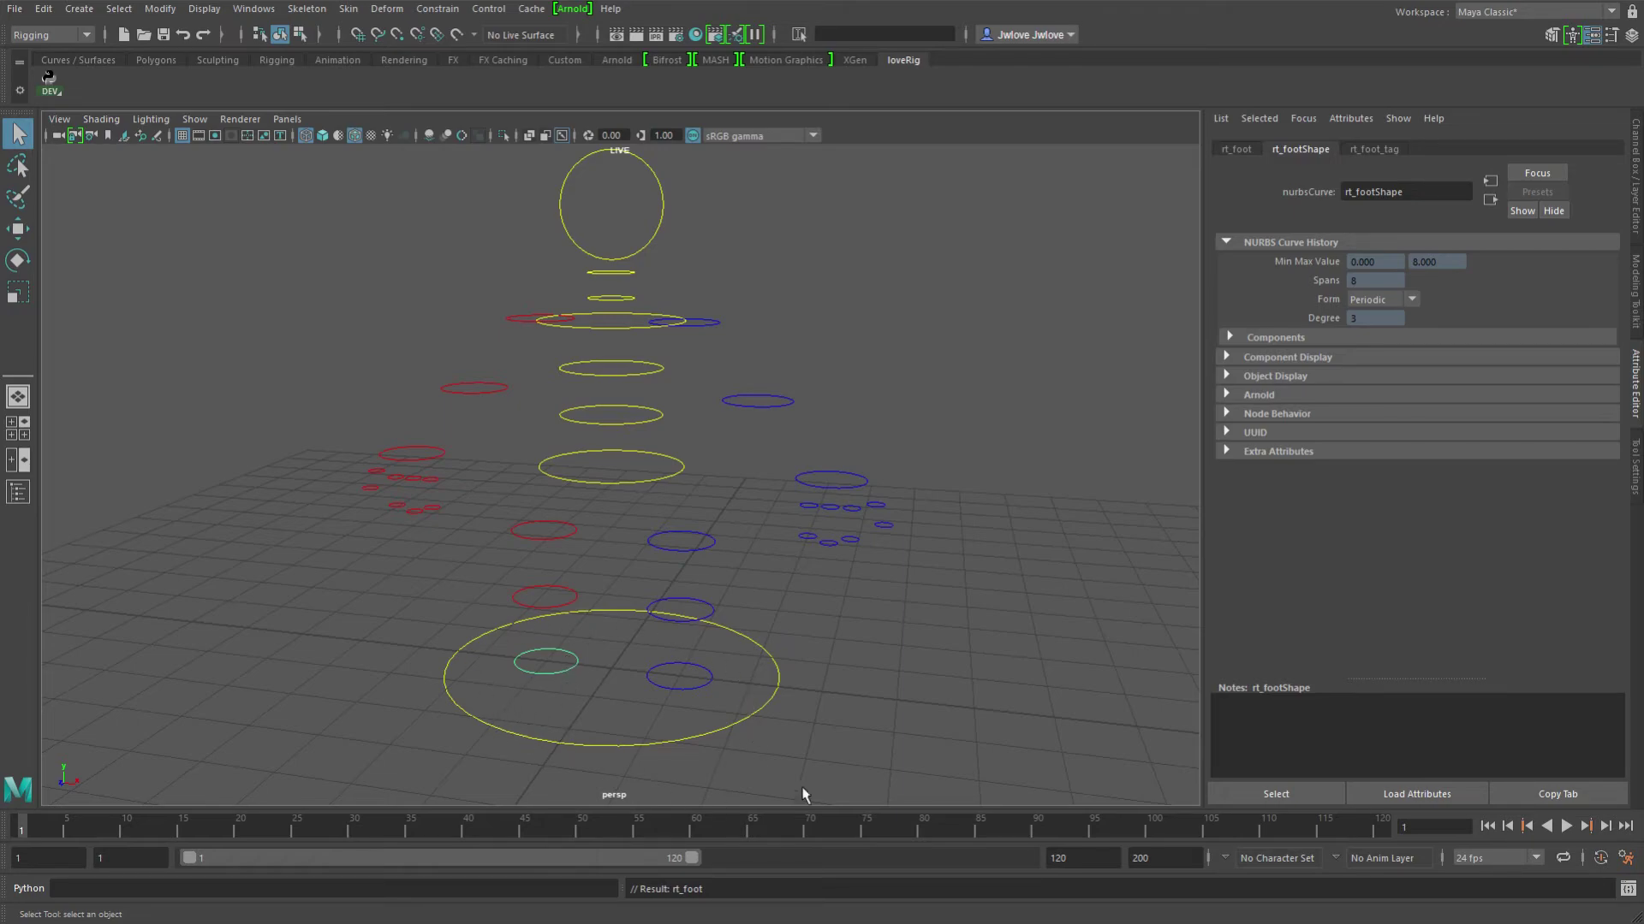
{"action": "left_click", "coordinate": [692, 665]}
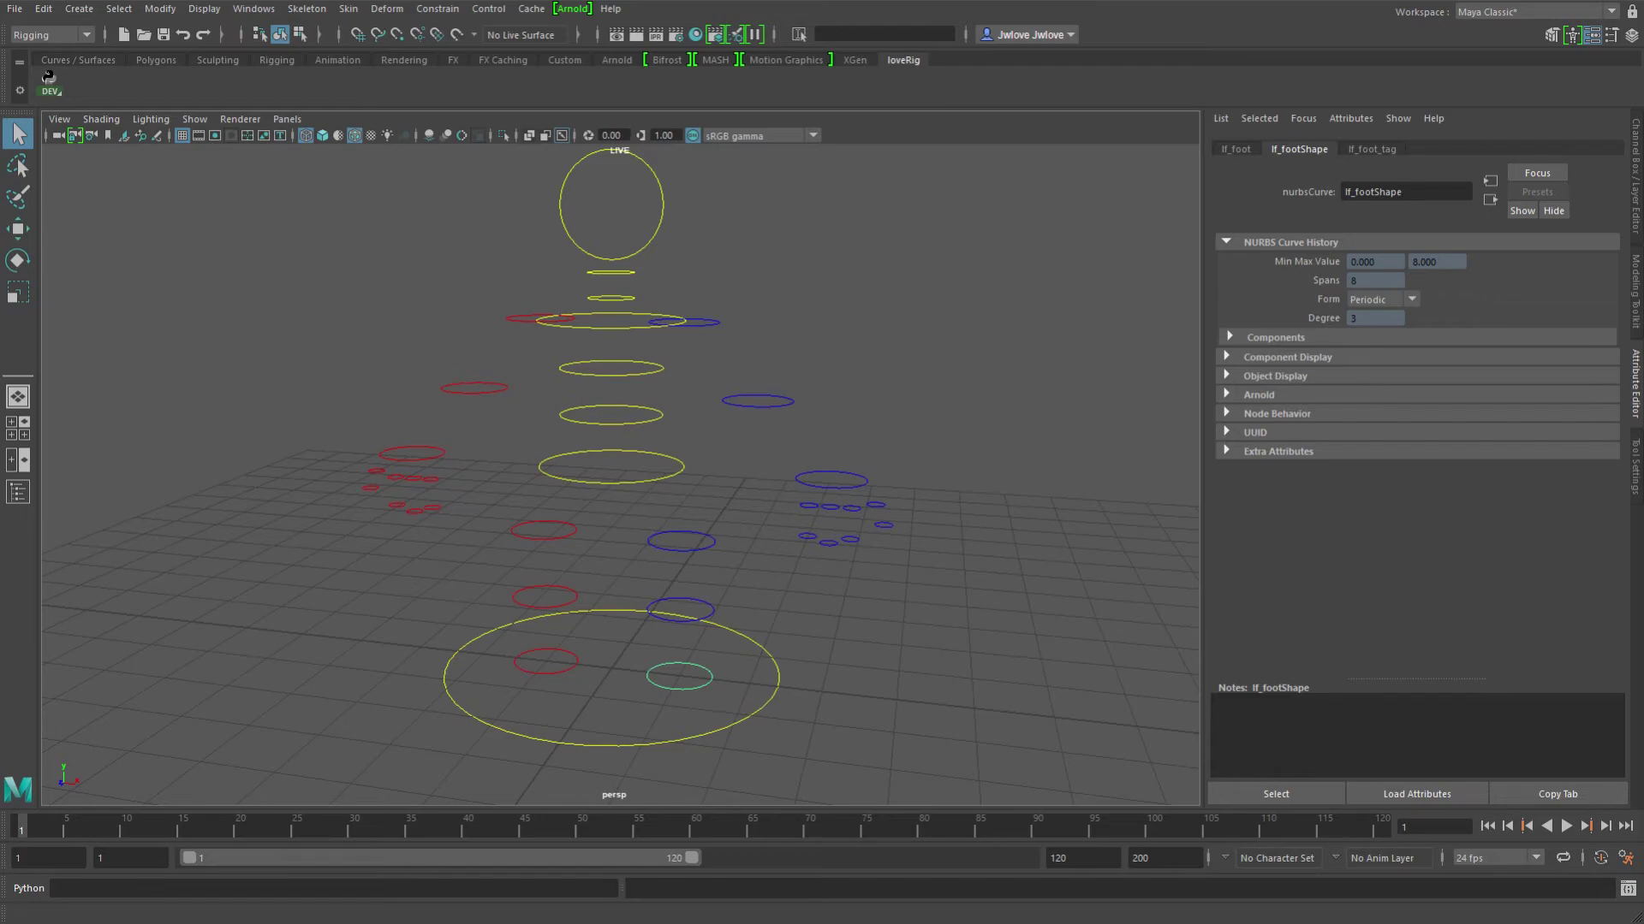
- Bring back the Node Editor and expand the attributes of main_tag, rt_foot_tag and lf_foot_tag
{"action": "left_click", "coordinate": [48, 77]}
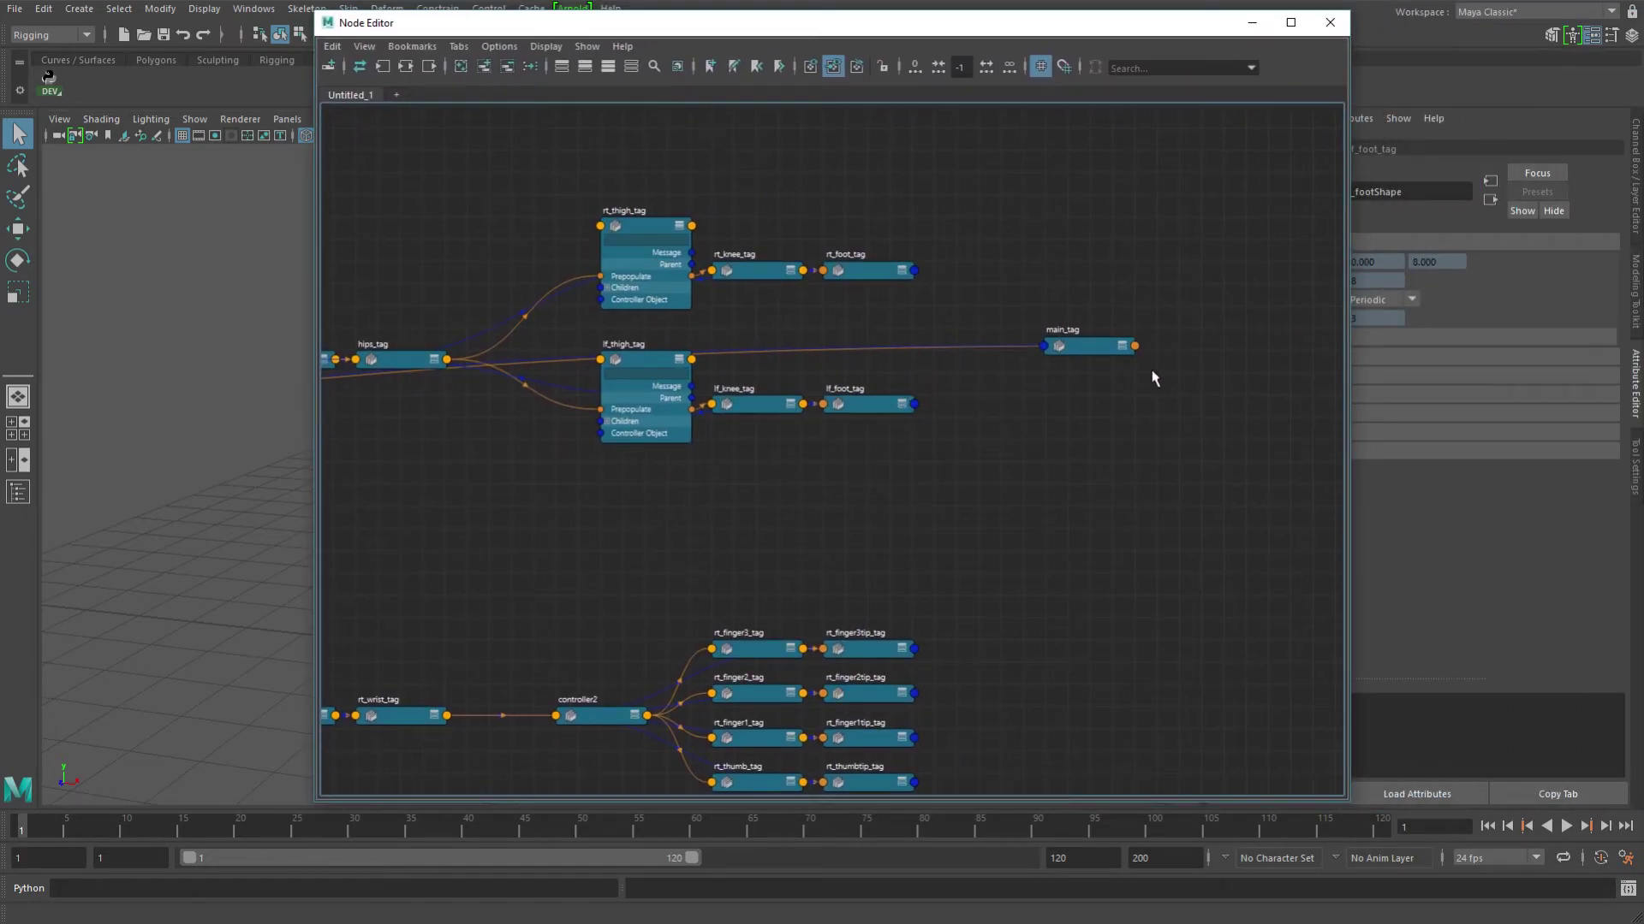
{"action": "left_click", "coordinate": [1122, 345]}
{"action": "right_click_drag", "start_coordinate": [924, 420], "coordinate": [1112, 448], "text": "alt"}
{"action": "middle_click_drag", "start_coordinate": [1113, 448], "coordinate": [996, 478], "text": "alt"}
{"action": "left_click", "coordinate": [751, 150]}
{"action": "left_click", "coordinate": [748, 154]}
{"action": "left_click", "coordinate": [746, 419]}
{"action": "middle_click_drag", "start_coordinate": [899, 467], "coordinate": [911, 504], "text": "alt"}
{"action": "scroll", "coordinate": [989, 513], "scroll_direction": "down", "scroll_amount": 1}
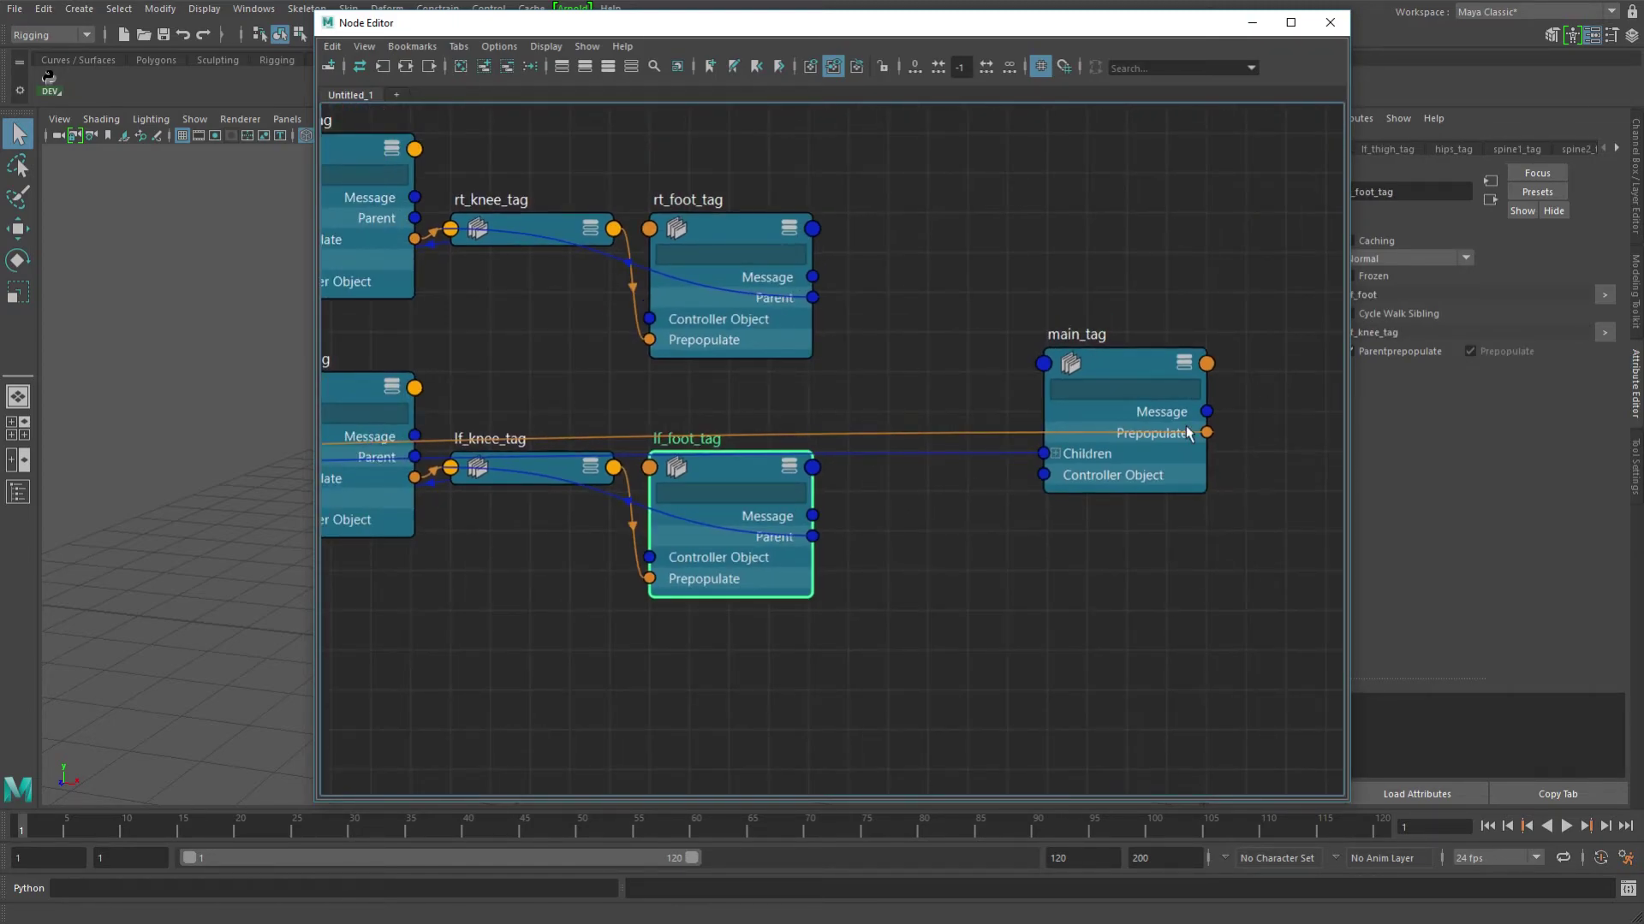
- Connect the parent output of main_tag to the children input of lf_foot_tag
{"action": "left_click", "coordinate": [1207, 363]}
{"action": "left_click", "coordinate": [1248, 375]}
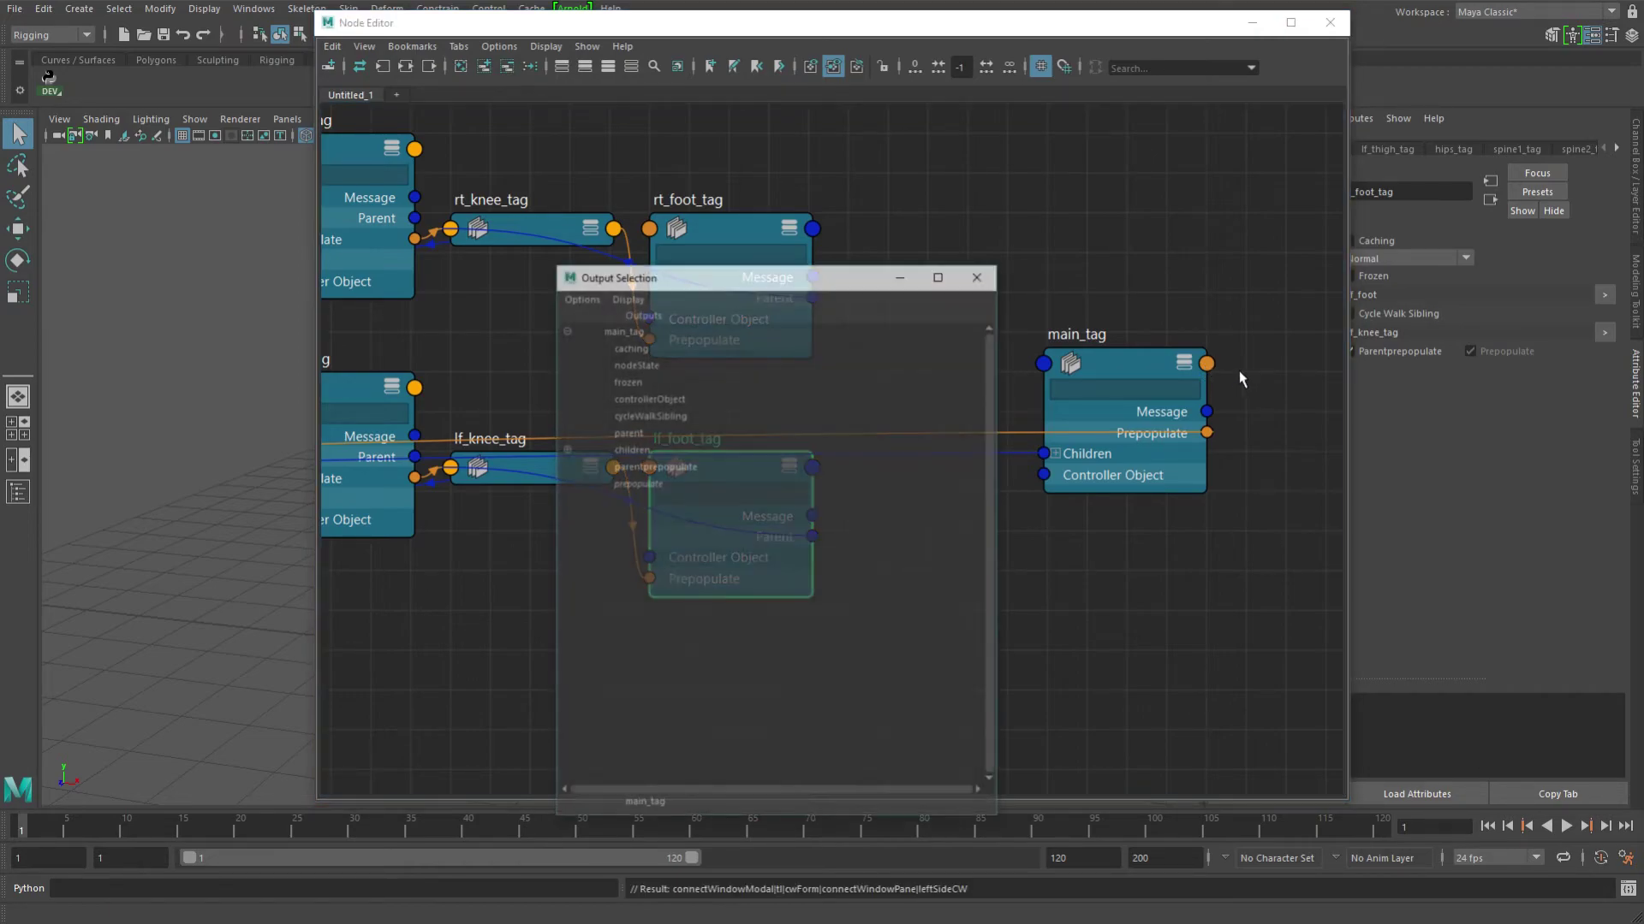
{"action": "left_click", "coordinate": [627, 433]}
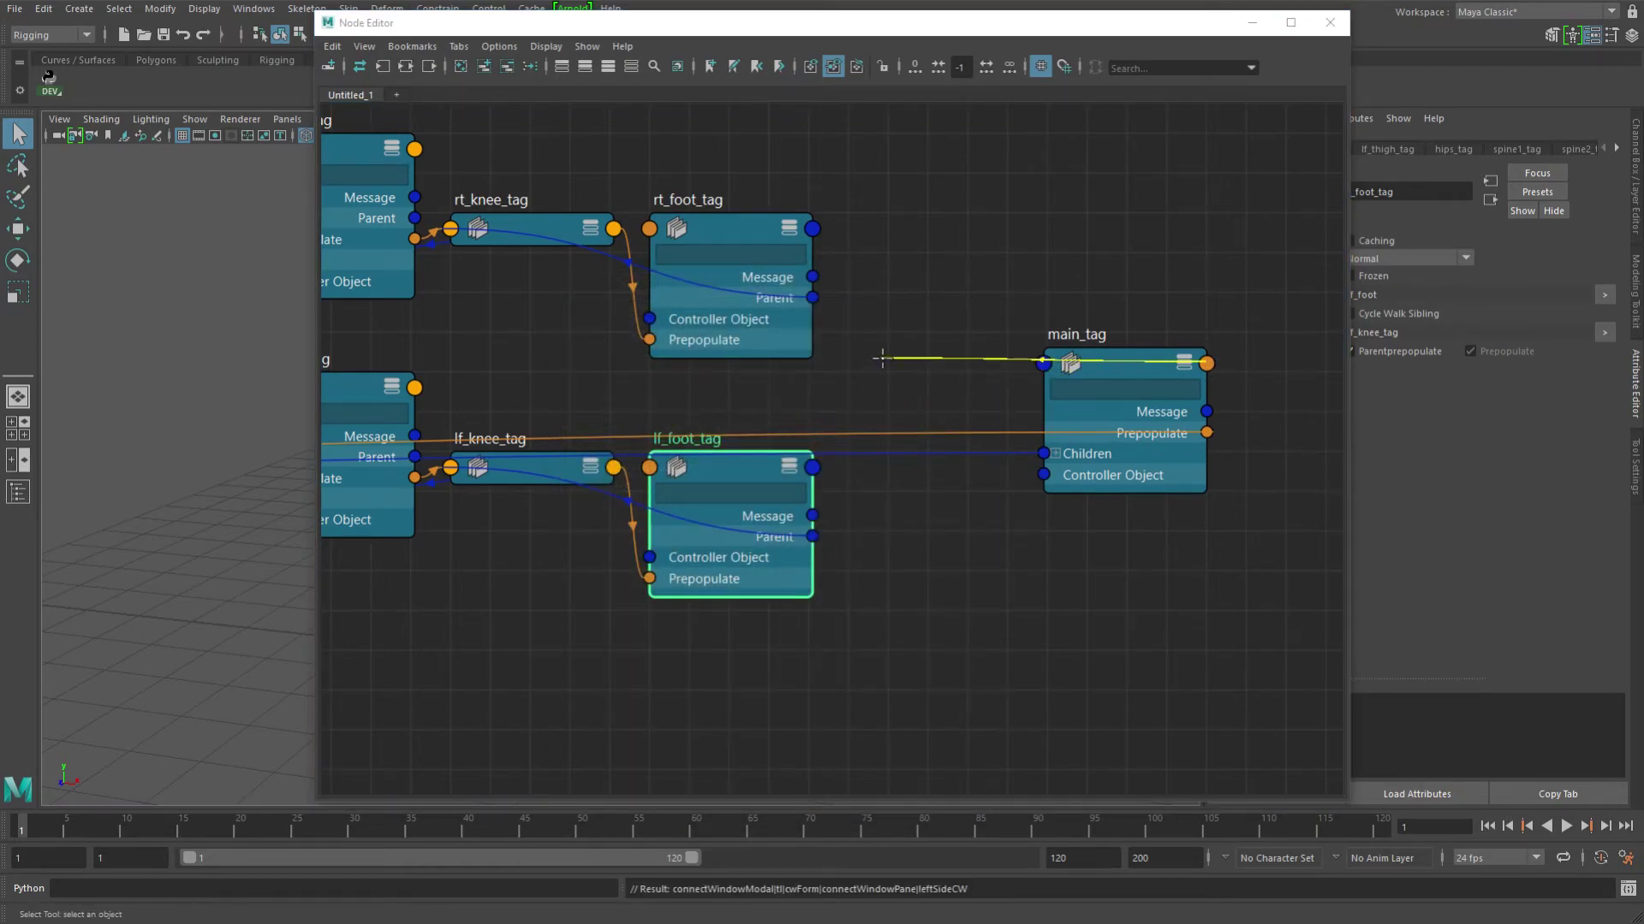
{"action": "left_click", "coordinate": [672, 484]}
{"action": "left_click", "coordinate": [684, 480]}
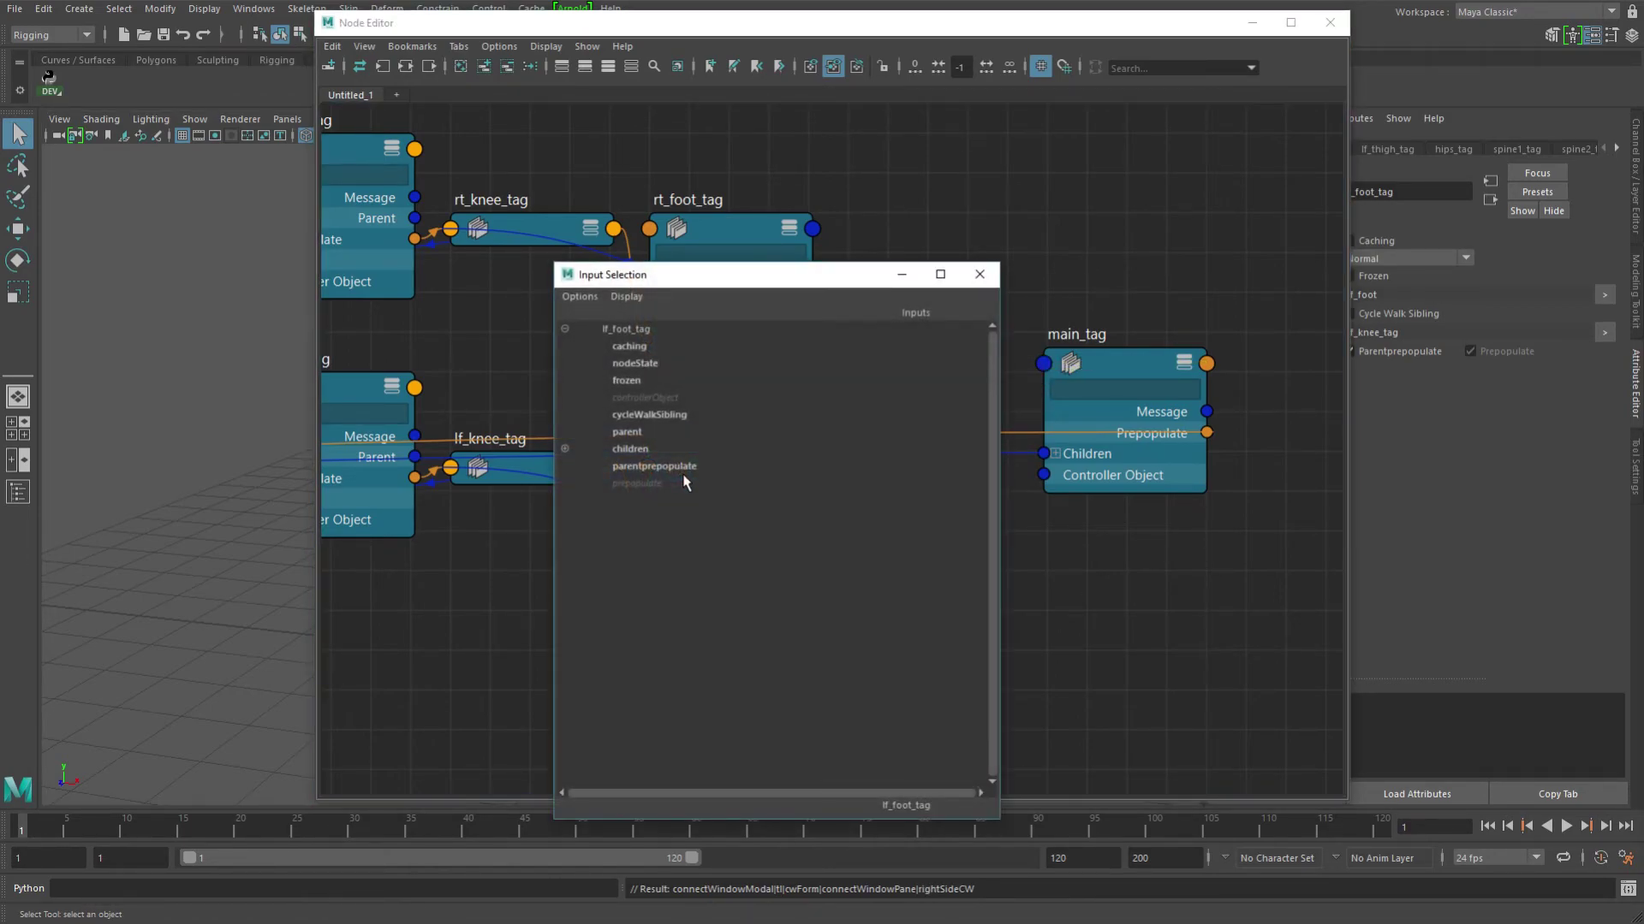
{"action": "left_click", "coordinate": [631, 449]}
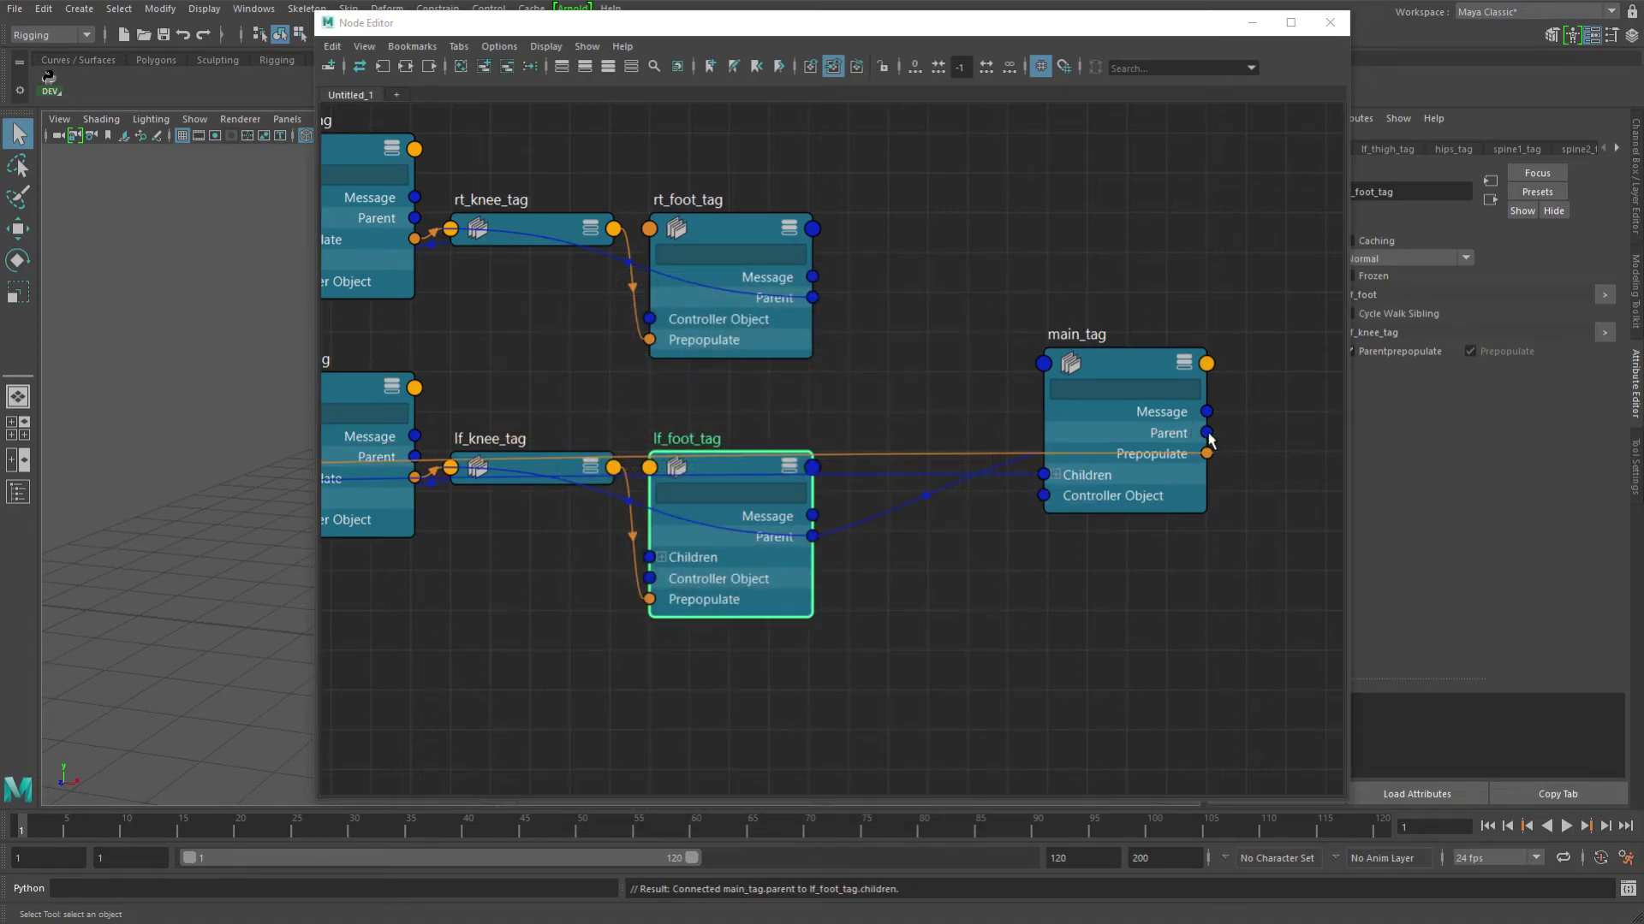
{"action": "left_click_drag", "start_coordinate": [1206, 432], "coordinate": [672, 228]}
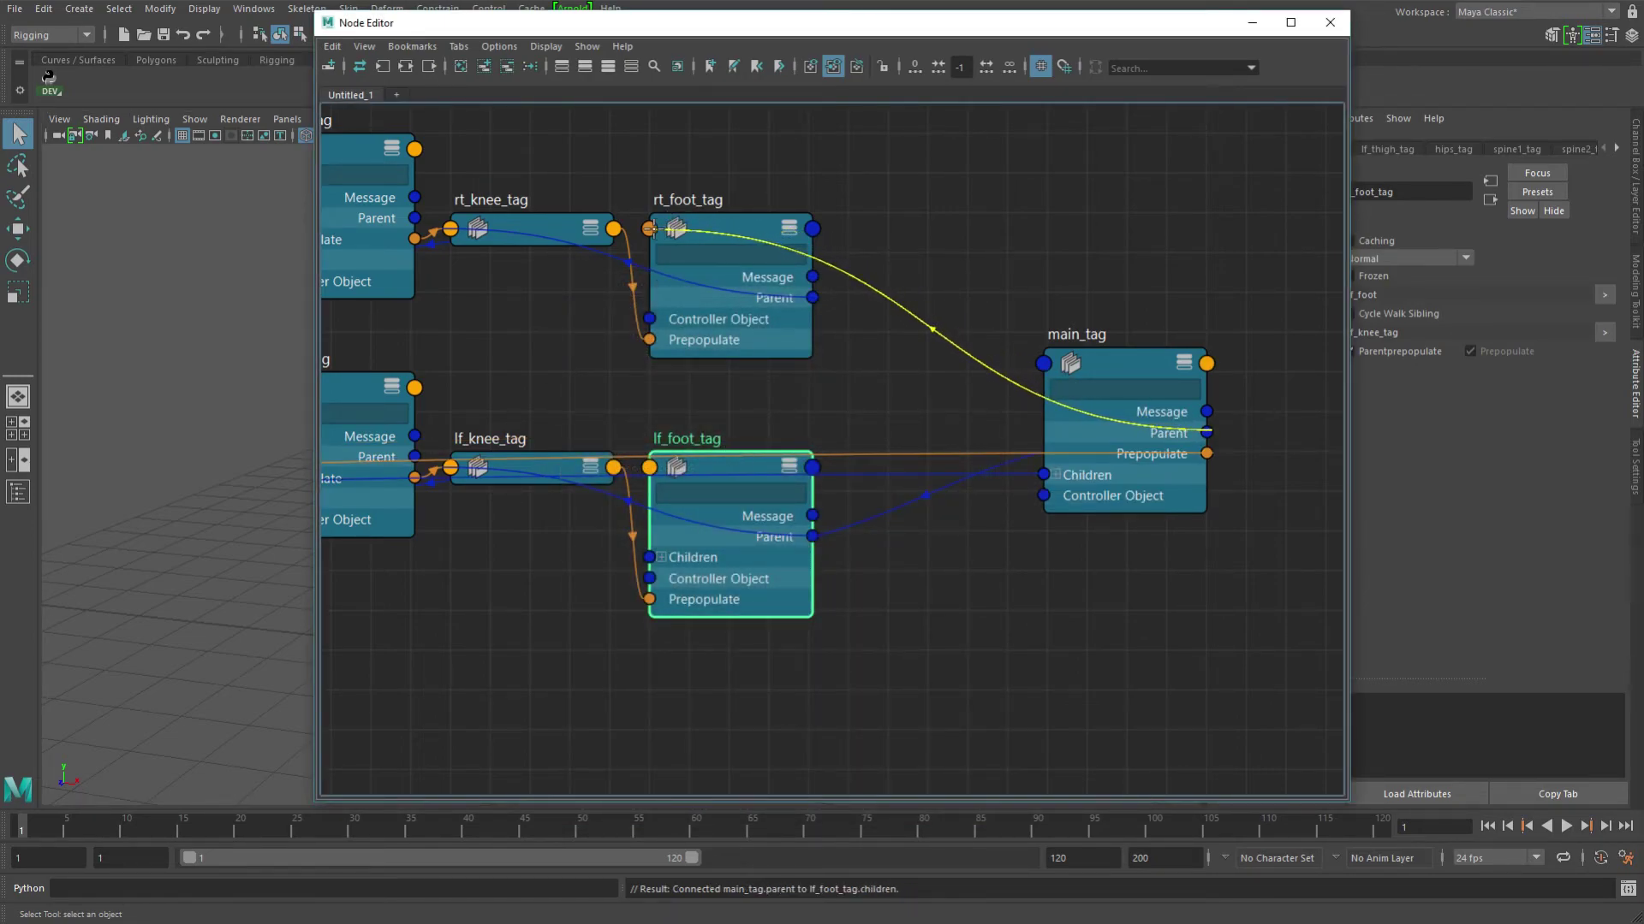
{"action": "left_click", "coordinate": [652, 228]}
{"action": "key", "text": "Escape"}
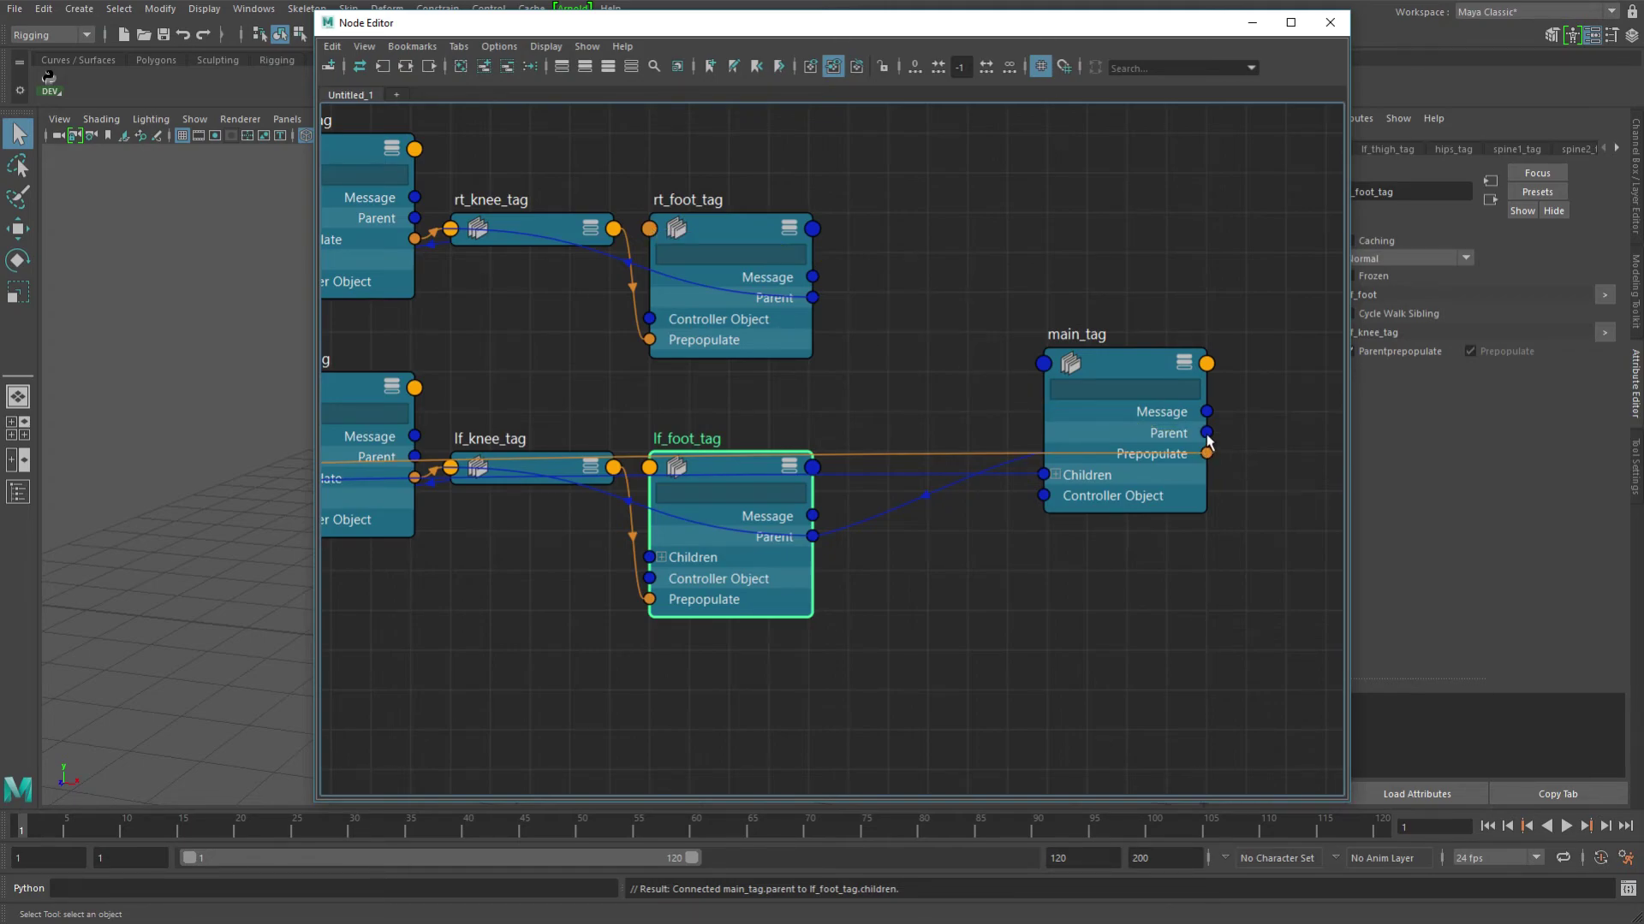
- Connect the parent output of main_tag to the children input of rt_foot_tag, then nudge main_tag slightly away and inspect the foot links
{"action": "left_click_drag", "start_coordinate": [1207, 433], "coordinate": [705, 244]}
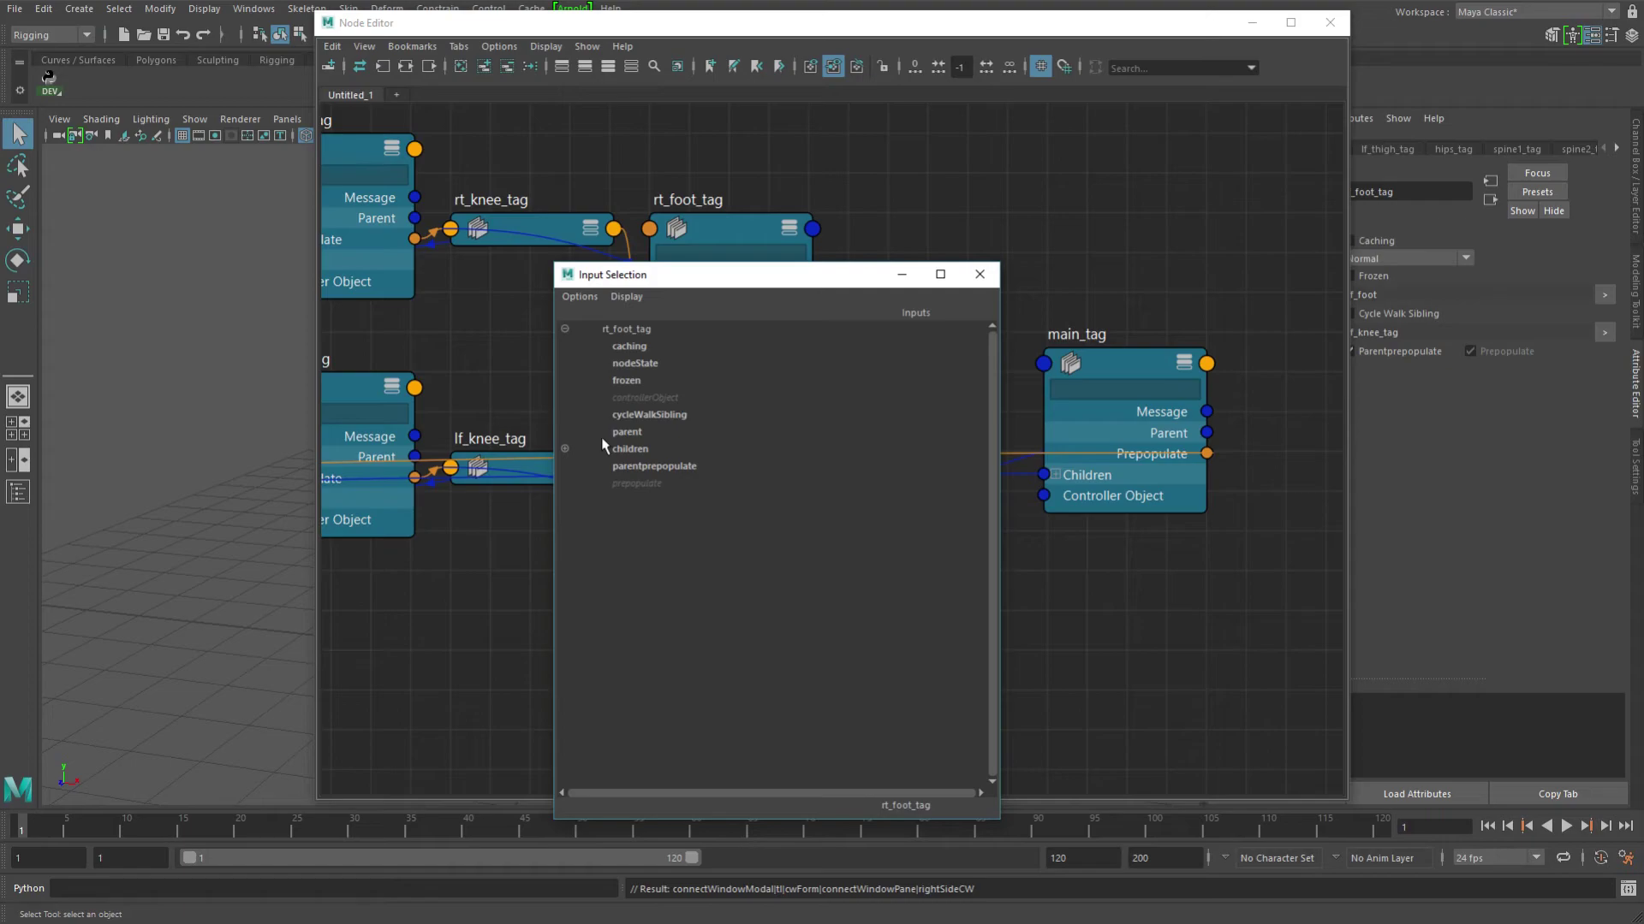
{"action": "left_click", "coordinate": [638, 448]}
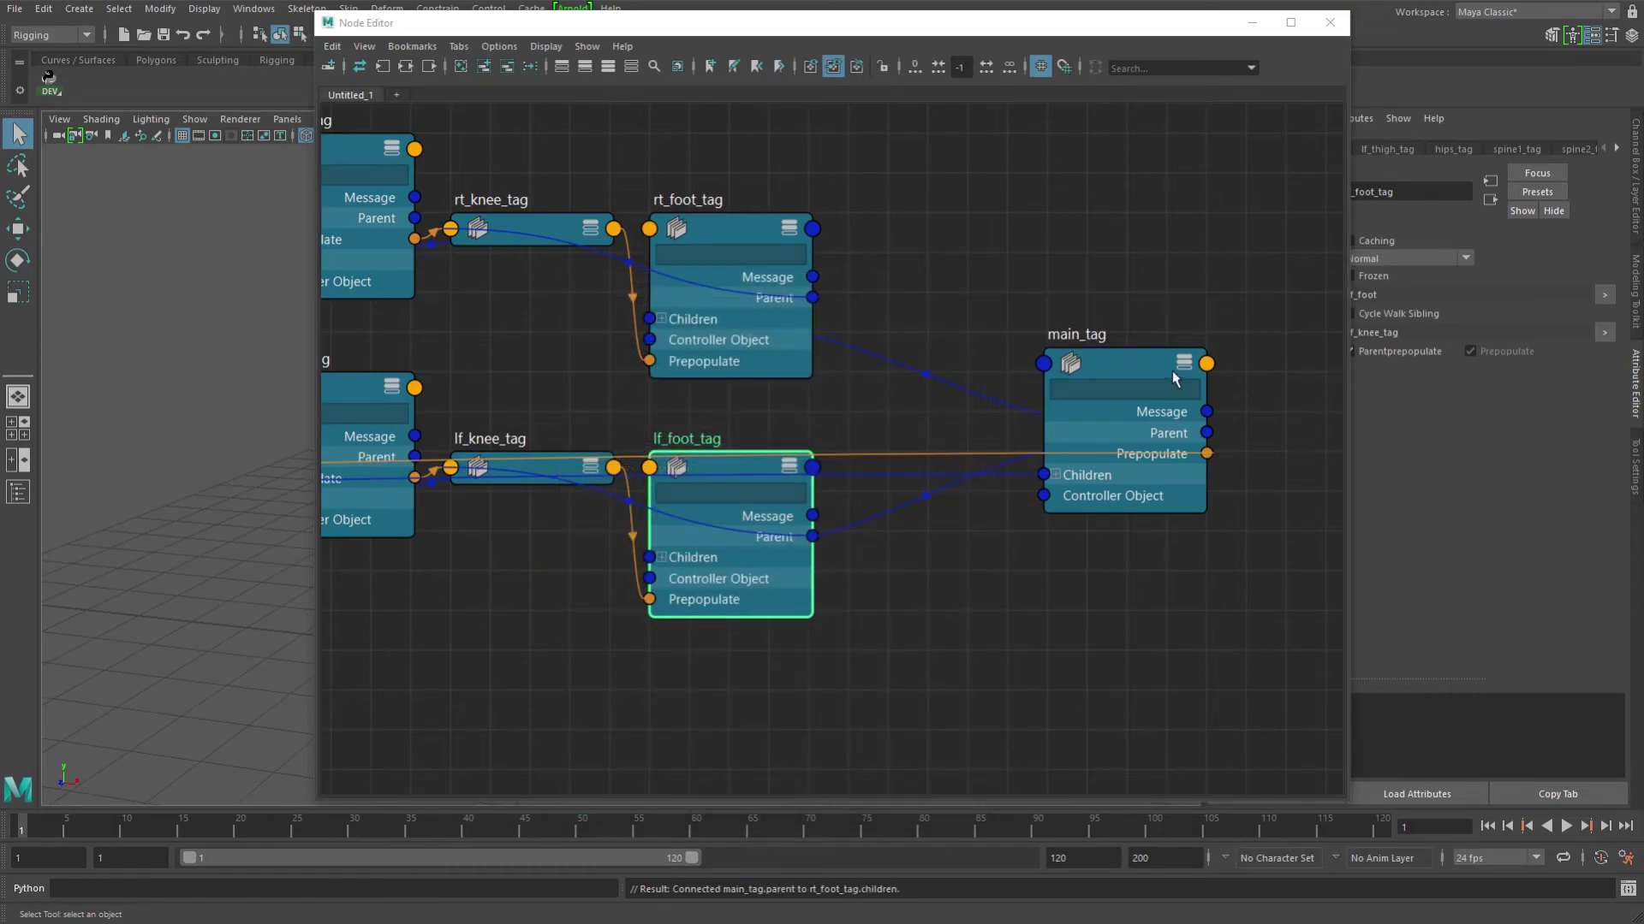
{"action": "mouse_move", "coordinate": [1131, 364]}
{"action": "left_mouse_down"}
{"action": "mouse_move", "coordinate": [1073, 380]}
{"action": "mouse_move", "coordinate": [1051, 352]}
{"action": "mouse_move", "coordinate": [1153, 358]}
{"action": "left_mouse_up"}
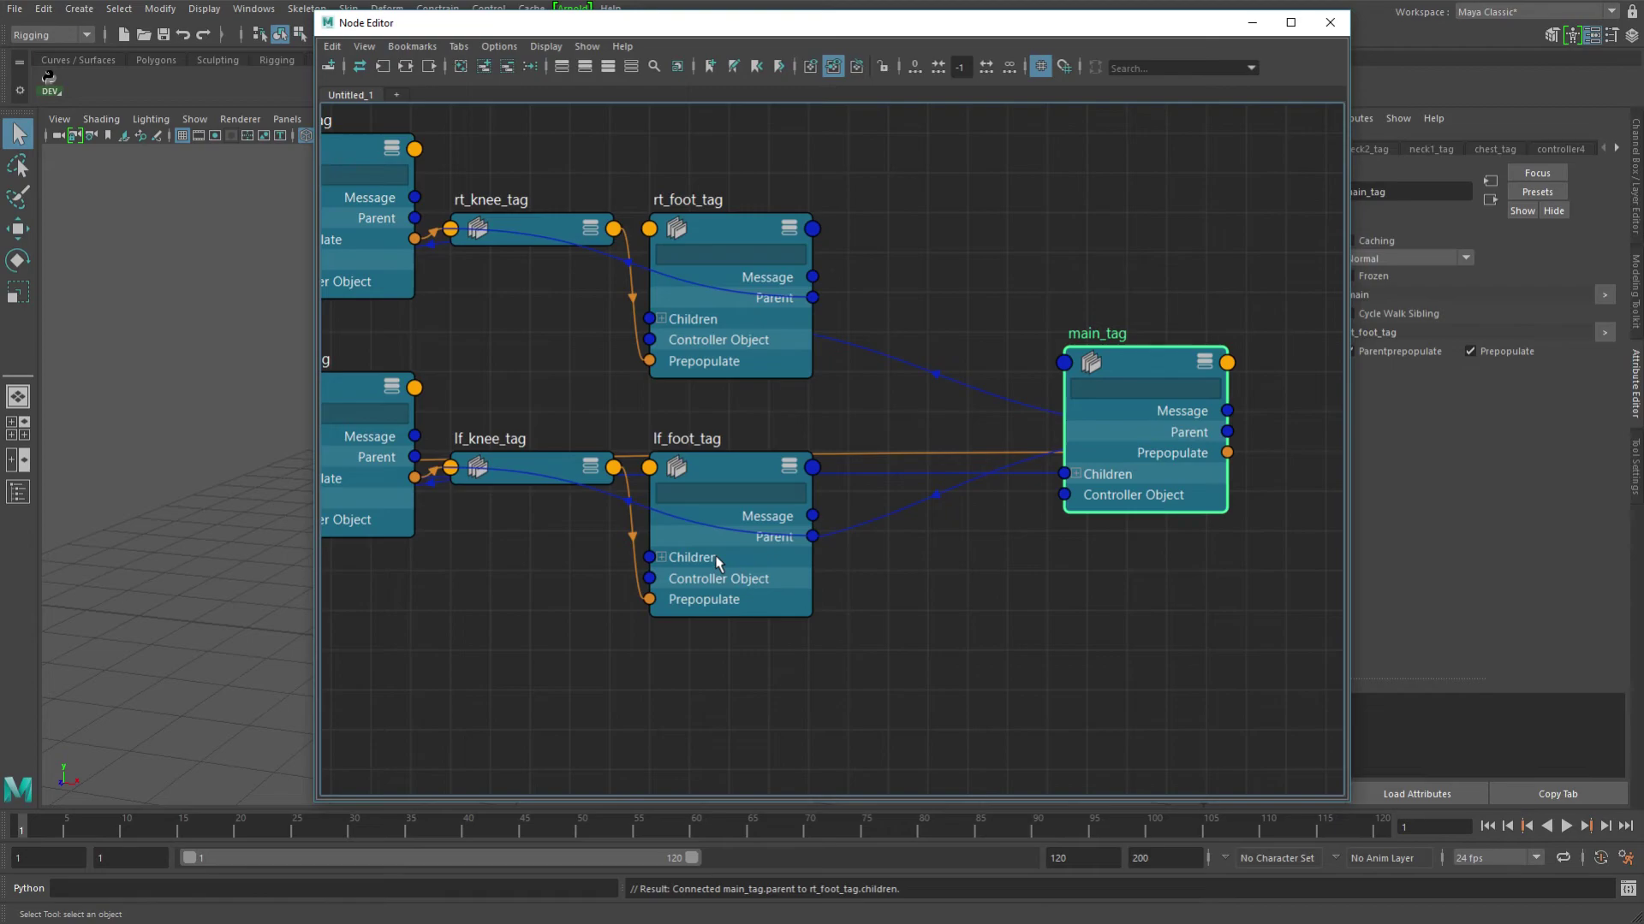
{"action": "left_click", "coordinate": [947, 499]}
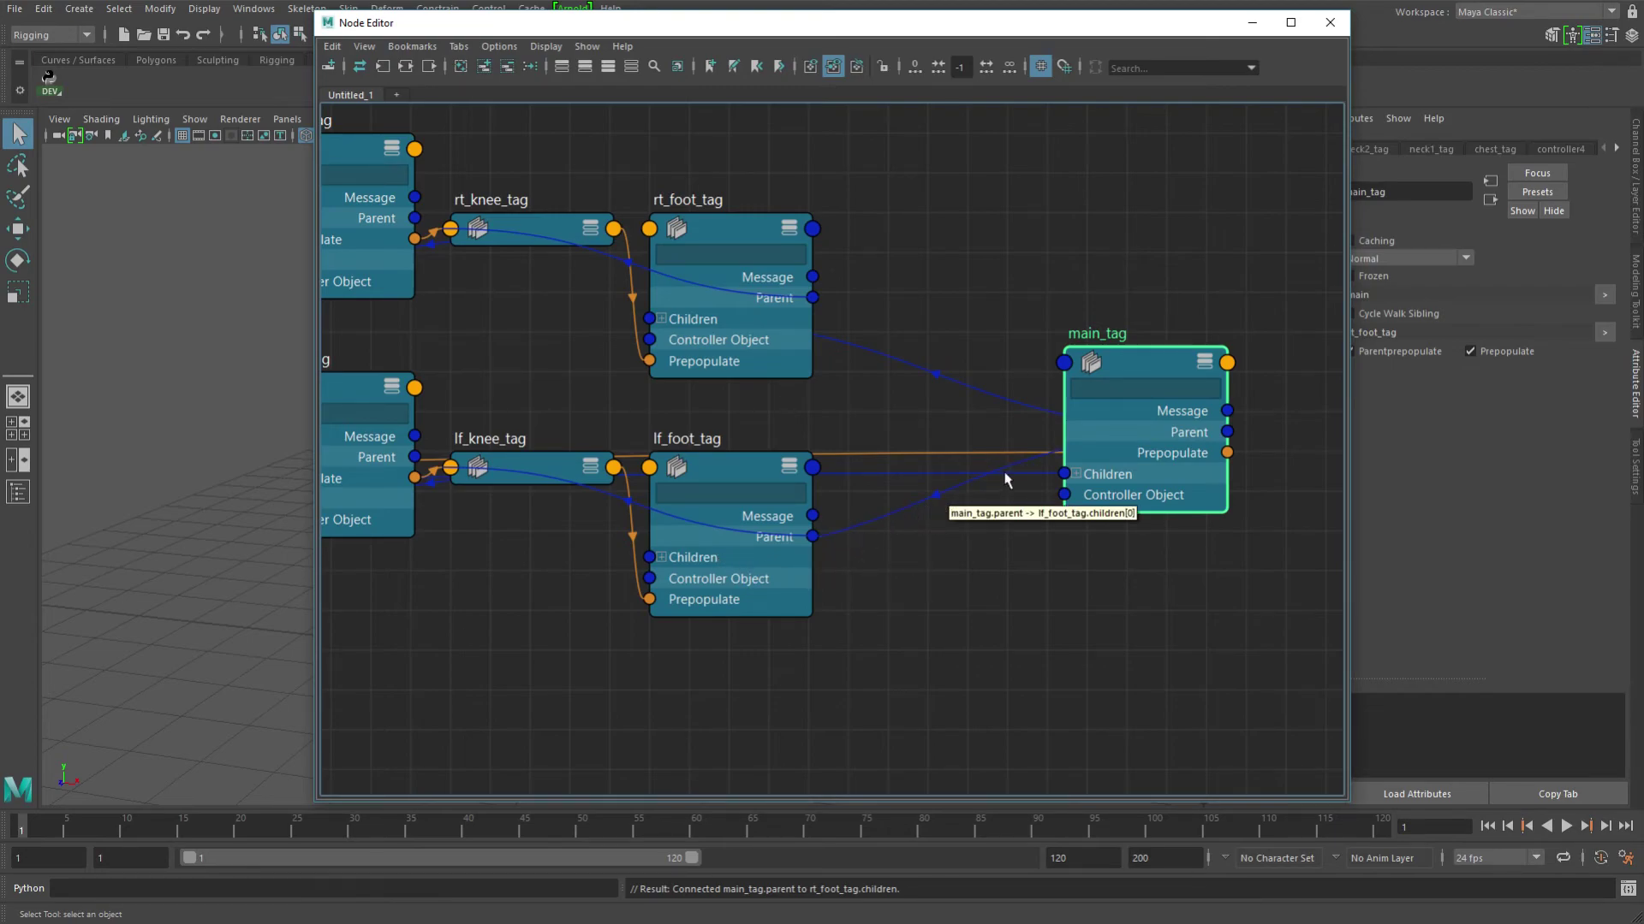
{"action": "left_click", "coordinate": [925, 509]}
- Put the Node Editor aside, select a spine control and pick-walk from it to the main control
{"action": "left_click_drag", "start_coordinate": [827, 28], "coordinate": [1642, 34]}
{"action": "left_click_drag", "start_coordinate": [645, 573], "coordinate": [707, 455], "text": "alt"}
{"action": "left_click", "coordinate": [724, 338]}
{"action": "key", "text": "Up"}
{"action": "key", "text": "Up"}
{"action": "key", "text": "Up"}
{"action": "key", "text": "Up"}
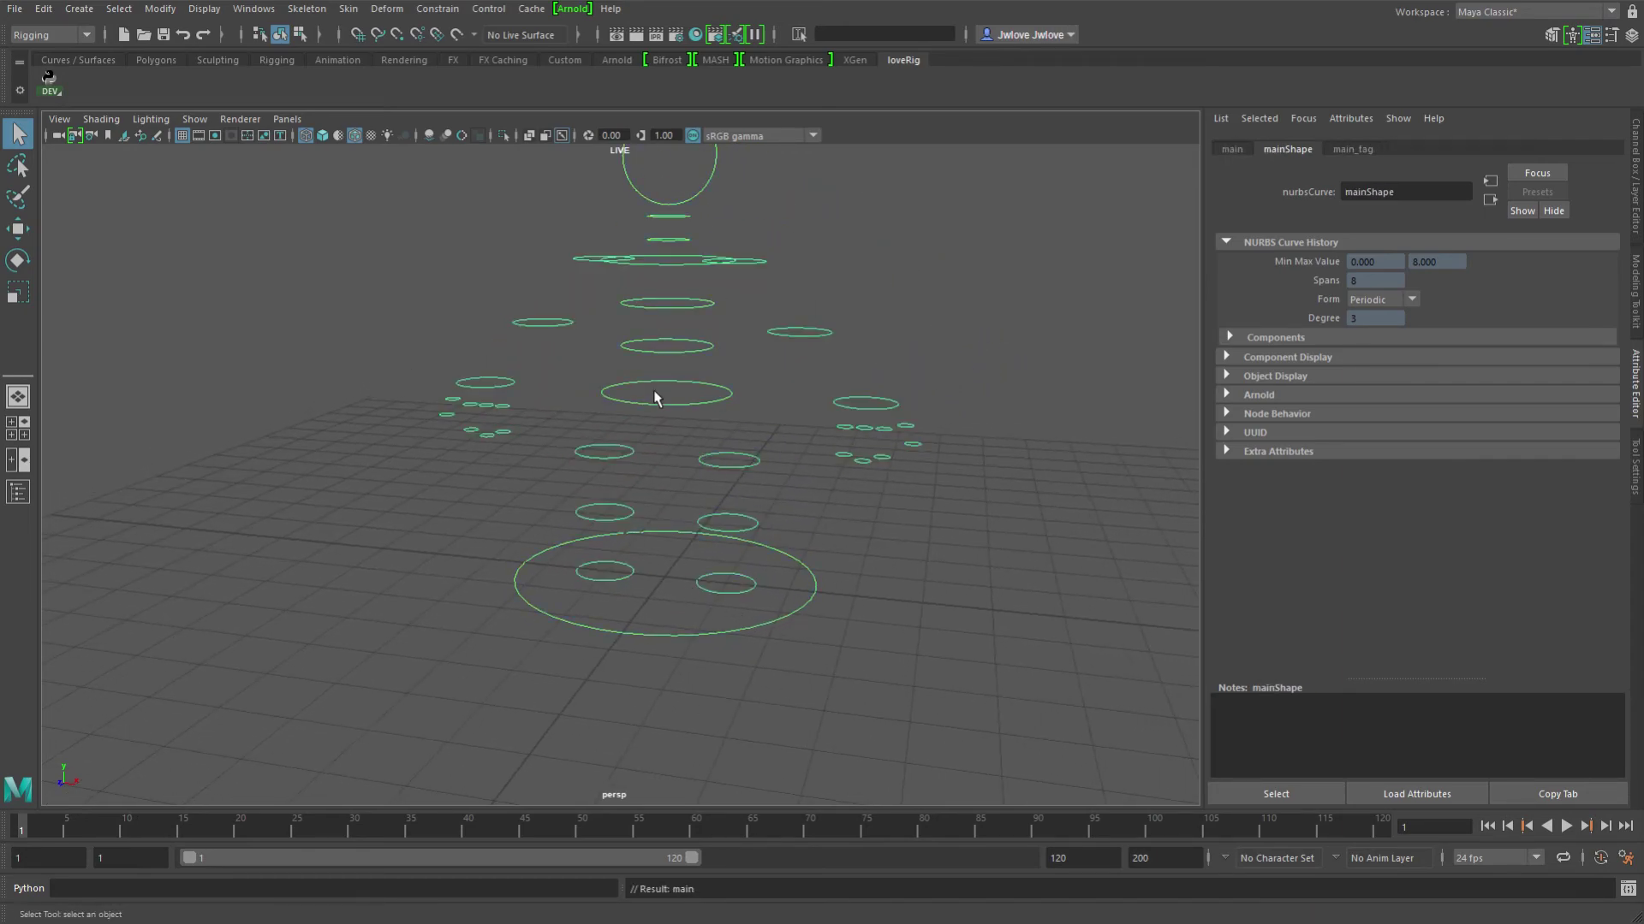
- Pick-walk from the main control to the feet and up to the left knee, then continue through the leg controls
{"action": "key", "text": "Down"}
{"action": "key", "text": "Left"}
{"action": "key", "text": "Left"}
{"action": "key", "text": "Up"}
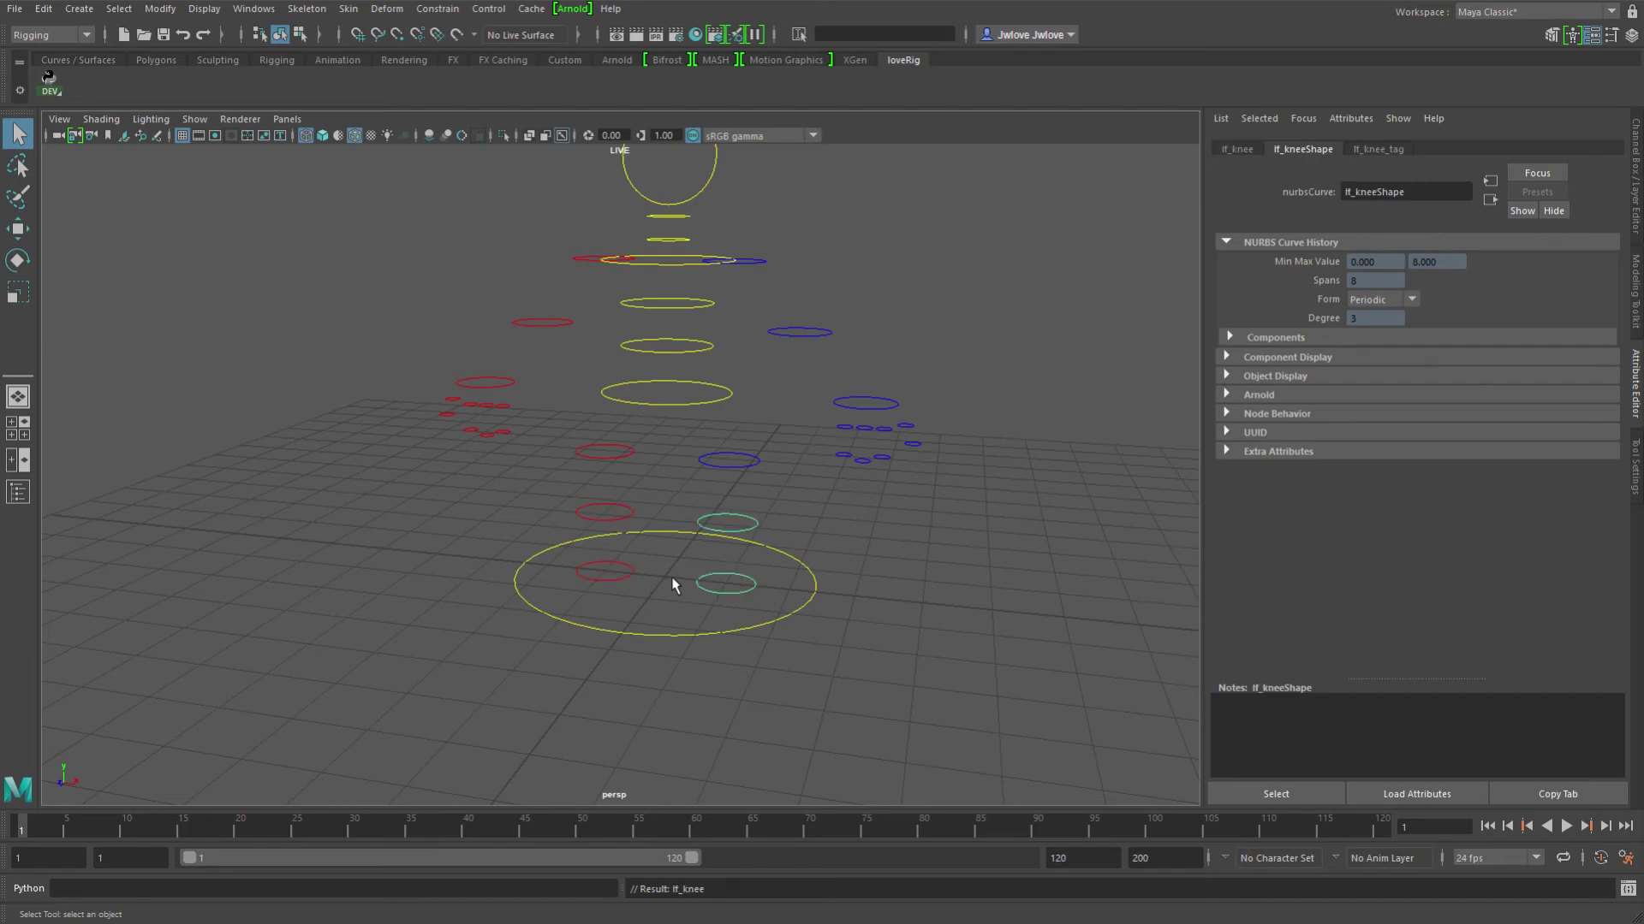
{"action": "key", "text": "Up"}
{"action": "key", "text": "Down"}
{"action": "key", "text": "Right"}
{"action": "key", "text": "Right"}
- Continue pick-walking up, down and sideways through the rig's control chains, ending on the upper spine control
{"action": "key", "text": "Down"}
{"action": "key", "text": "Down"}
{"action": "key", "text": "Down"}
{"action": "key", "text": "Down"}
{"action": "key", "text": "Right"}
{"action": "key", "text": "Right"}
{"action": "key", "text": "Right"}
{"action": "key", "text": "Down"}
{"action": "key", "text": "Down"}
{"action": "key", "text": "Down"}
{"action": "key", "text": "Down"}
{"action": "key", "text": "Up"}
{"action": "key", "text": "Up"}
{"action": "key", "text": "Up"}
{"action": "key", "text": "Up"}
{"action": "key", "text": "Up"}
- Bring back the Node Editor, select main_tag to check its Parent attribute, then put the editor away
{"action": "right_click_drag", "start_coordinate": [906, 533], "coordinate": [856, 531], "text": "alt"}
{"action": "left_click_drag", "start_coordinate": [857, 530], "coordinate": [899, 459], "text": "alt"}
{"action": "left_click_drag", "start_coordinate": [1642, 77], "coordinate": [639, 83]}
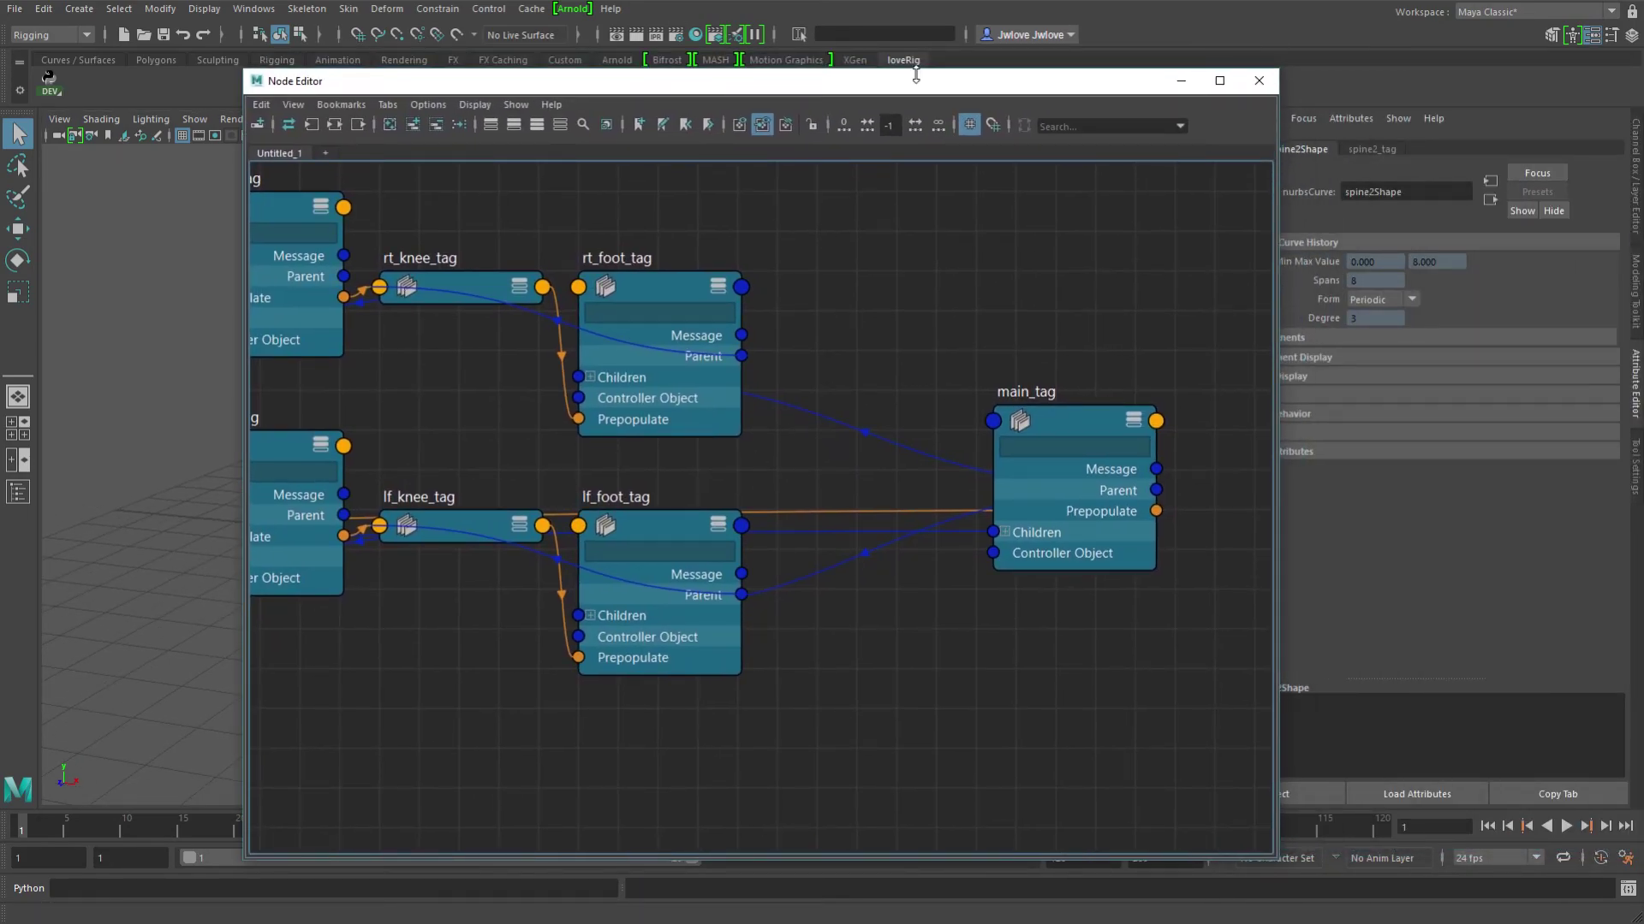
{"action": "left_click_drag", "start_coordinate": [915, 76], "coordinate": [778, 65]}
{"action": "left_click", "coordinate": [948, 425]}
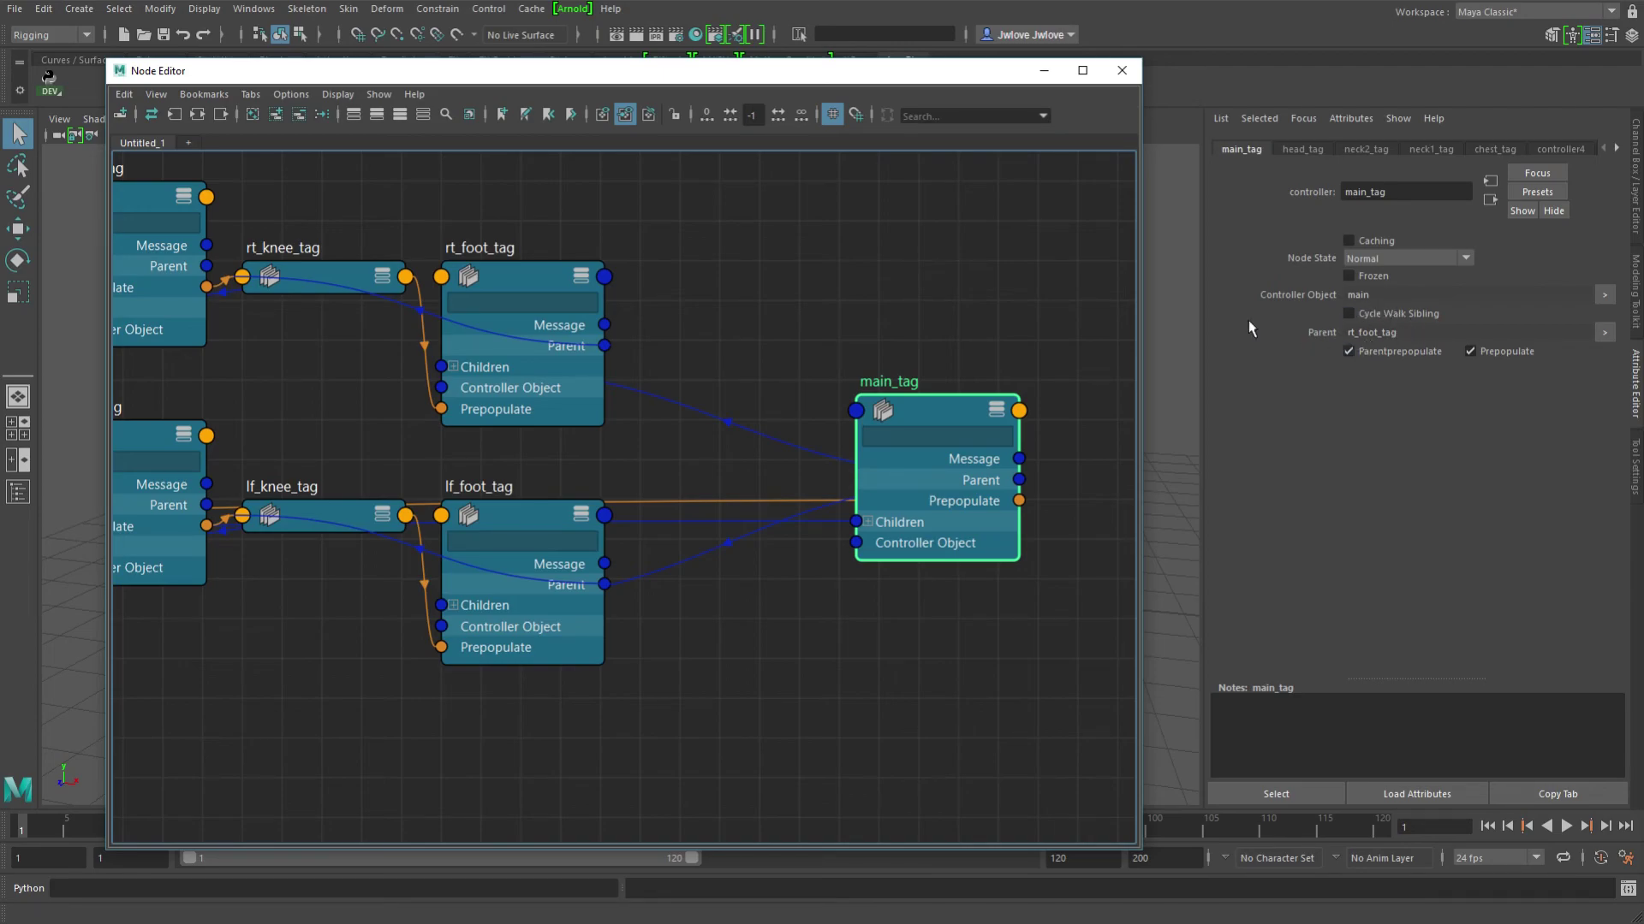
{"action": "left_click", "coordinate": [1122, 70]}
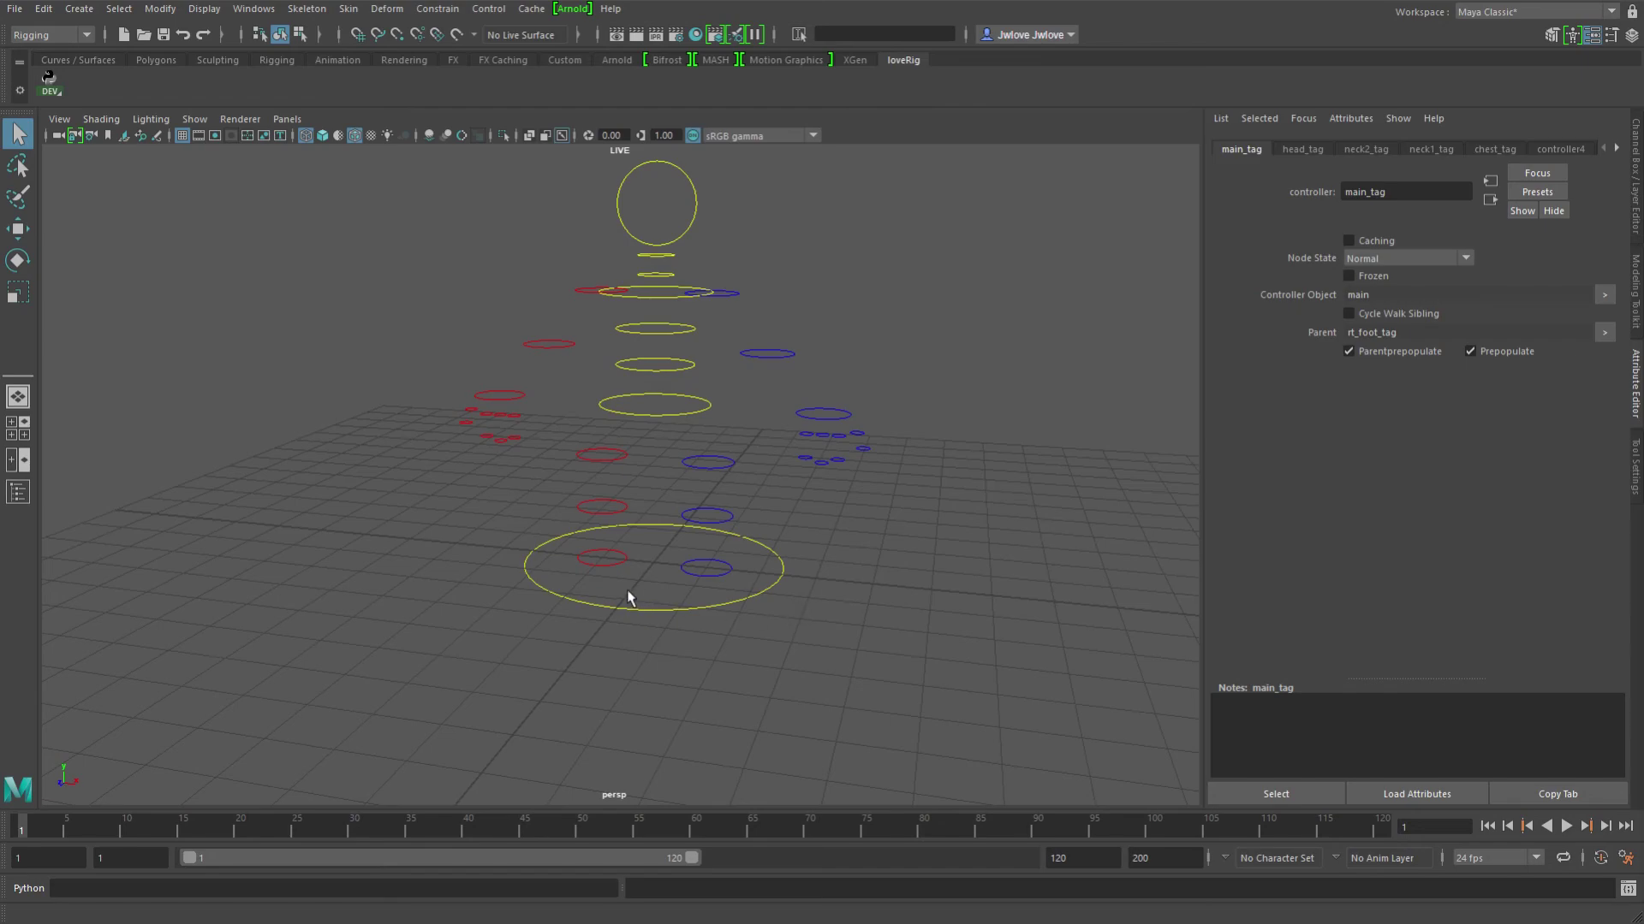
- Pick-walk from the main control to the right foot, then review the main_tag and foot connections in the Node Editor
{"action": "left_click", "coordinate": [632, 612]}
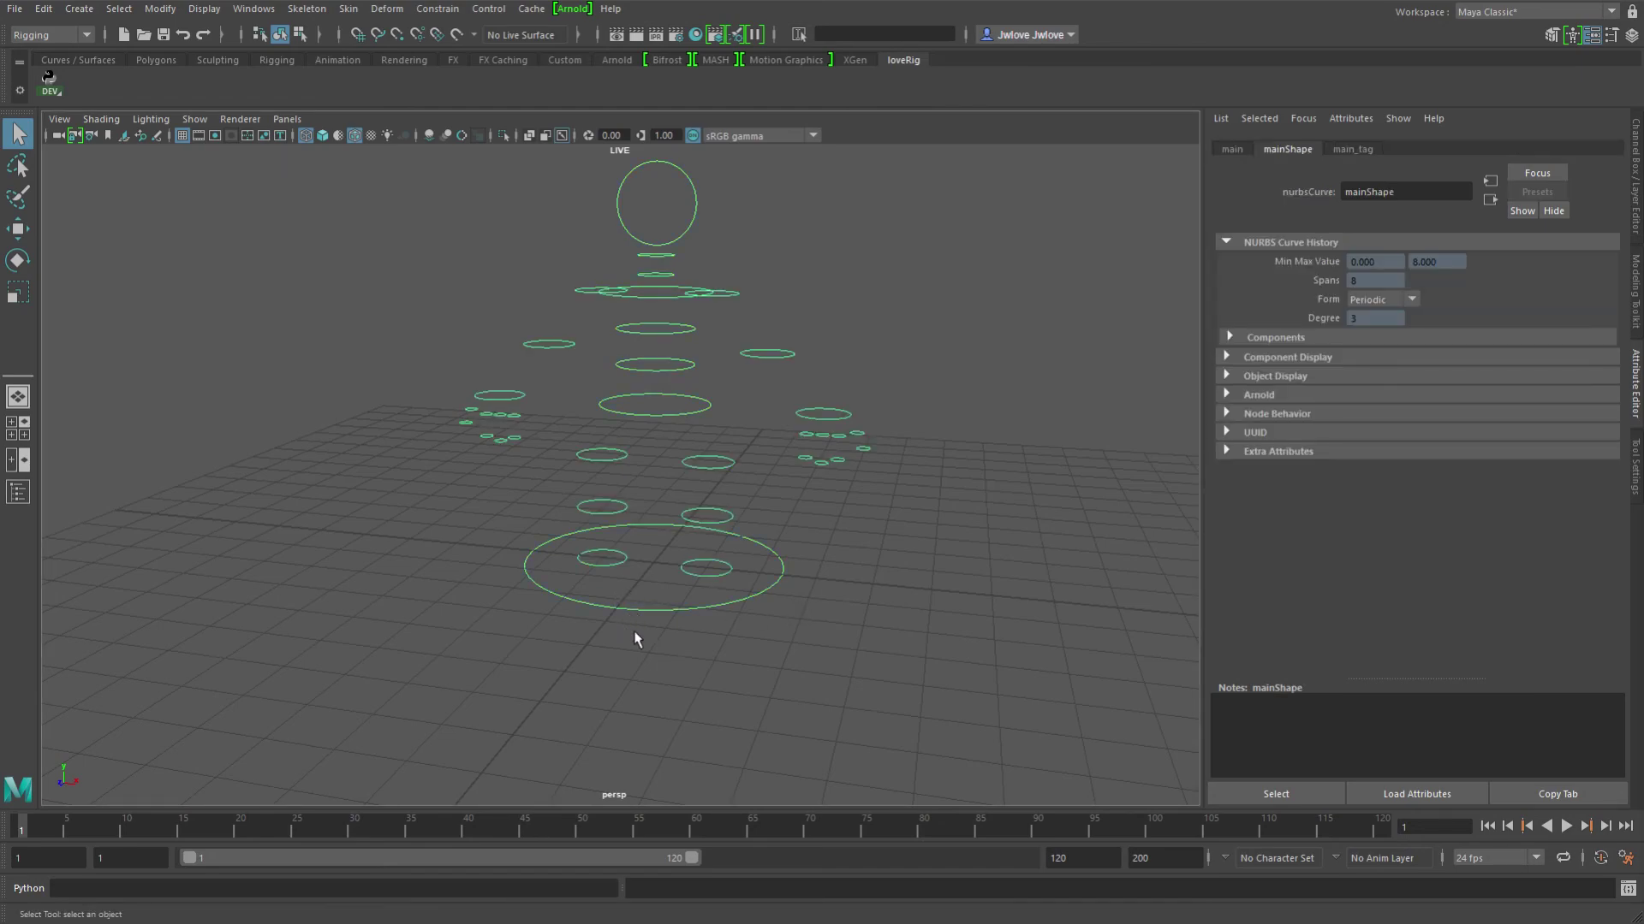
{"action": "key", "text": "Down"}
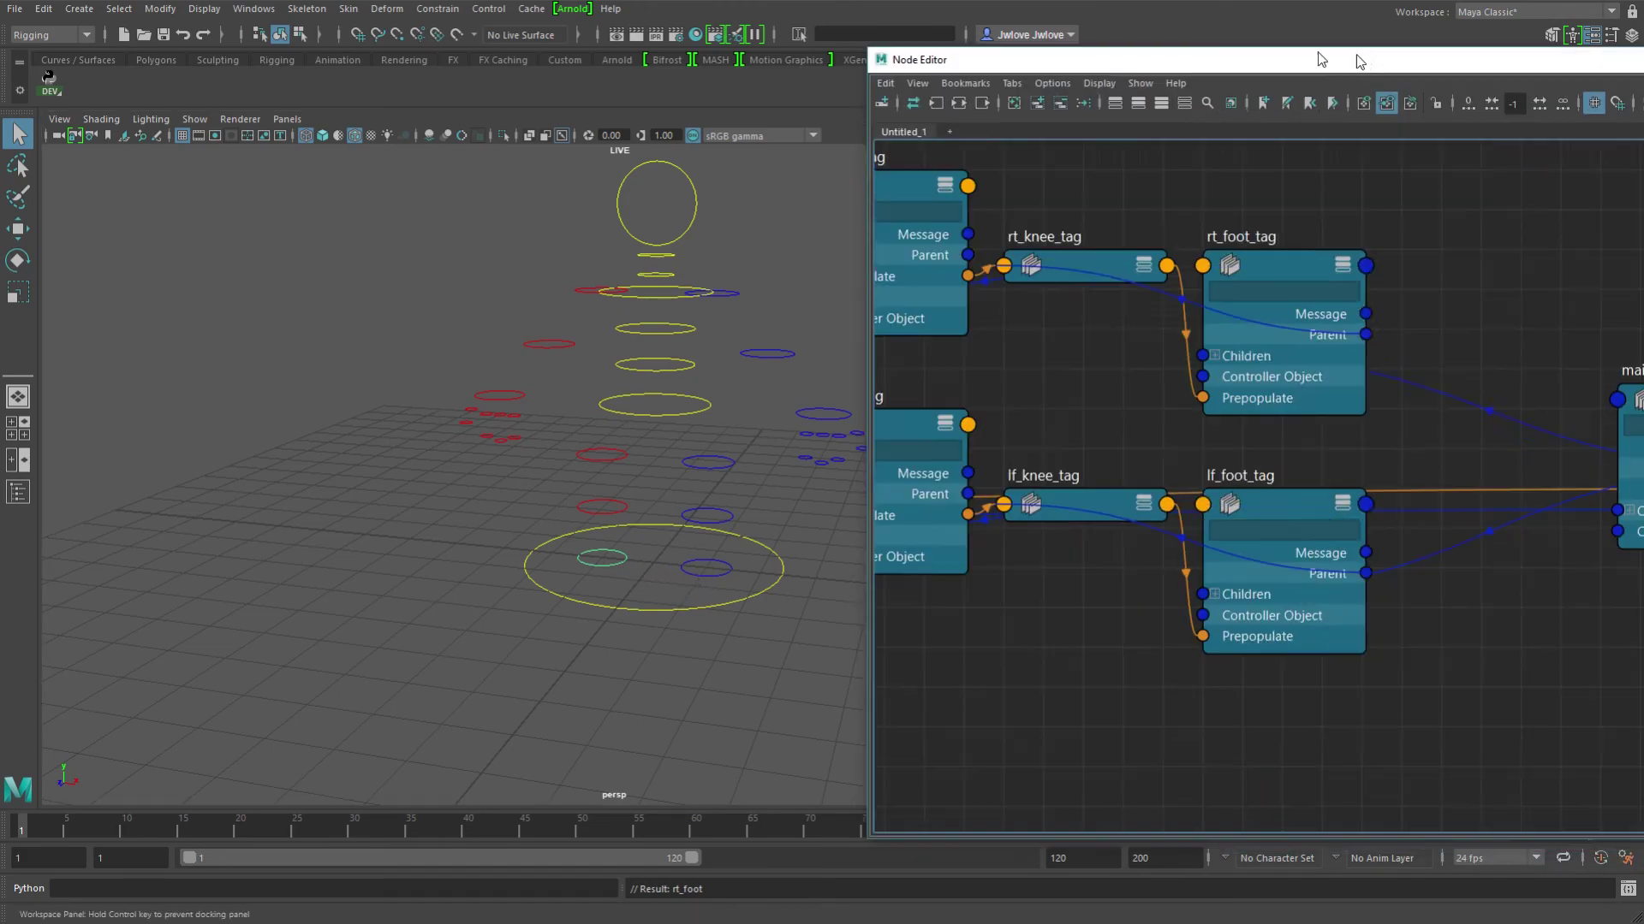
{"action": "left_click_drag", "start_coordinate": [1369, 62], "coordinate": [646, 43]}
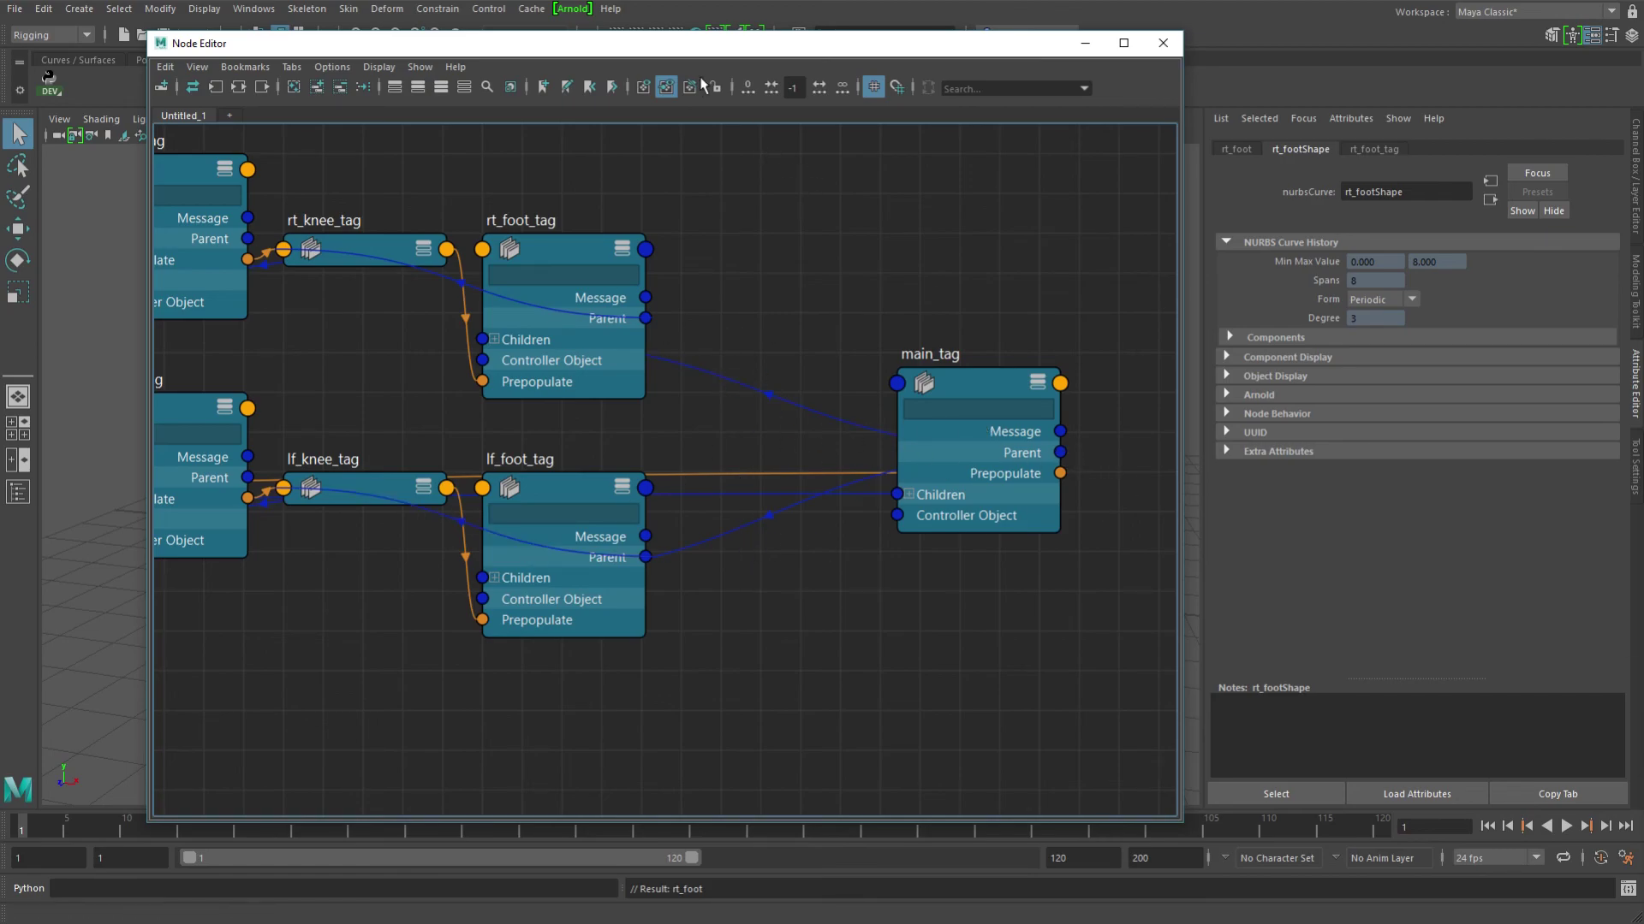
{"action": "left_click_drag", "start_coordinate": [610, 47], "coordinate": [1567, 71]}
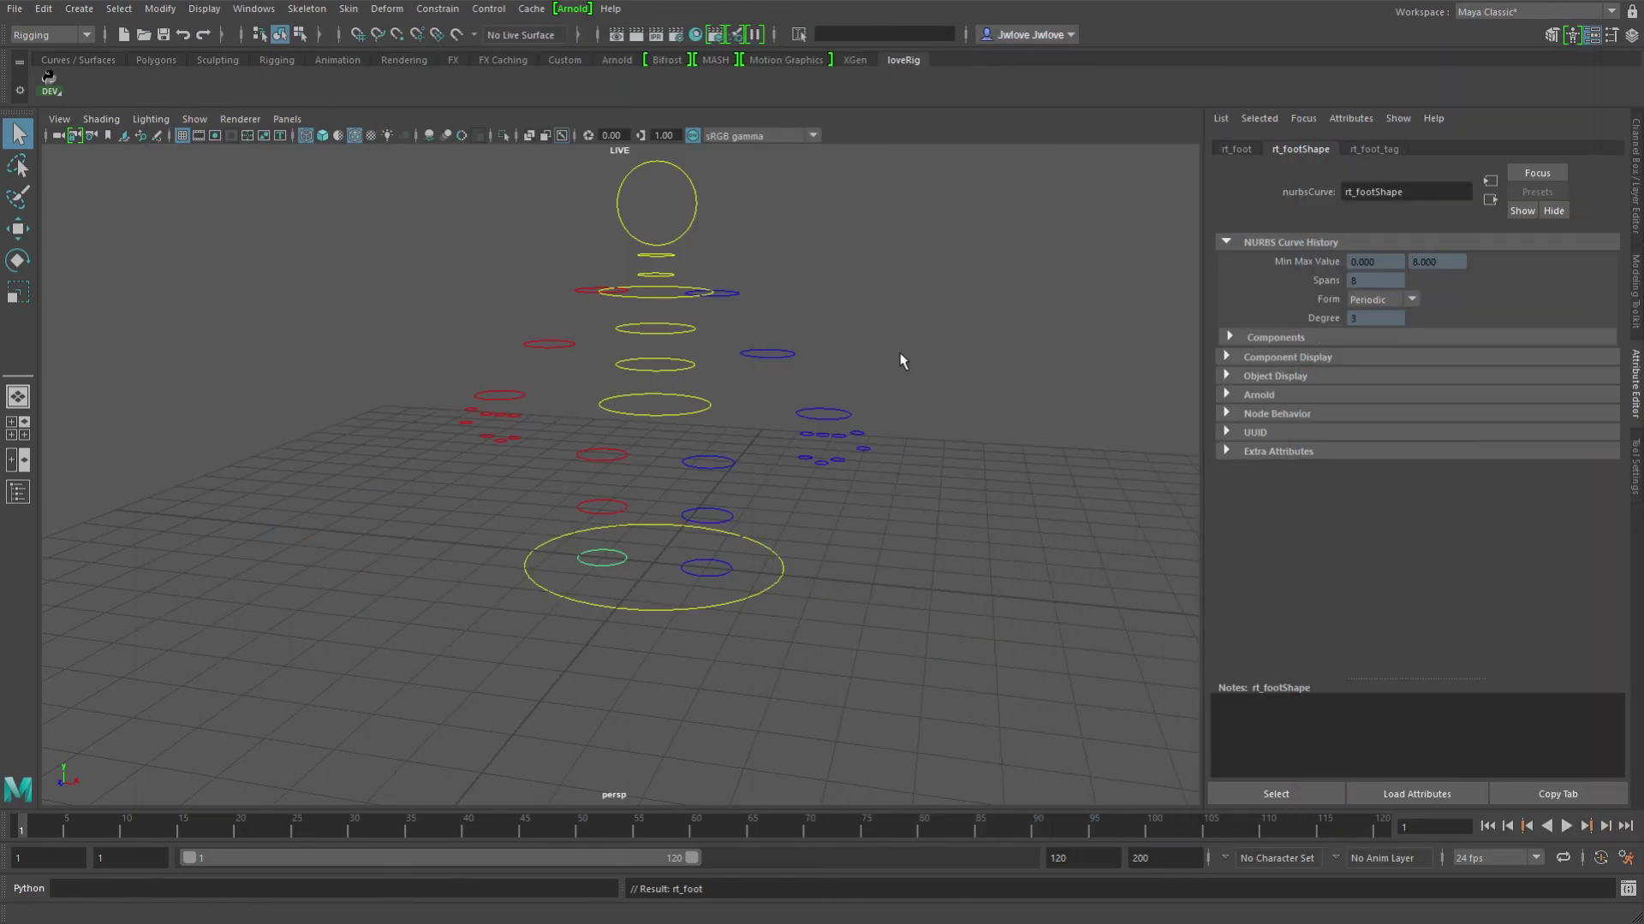
- Select the lower spine control and pick-walk to the right shoulder, then on to the lower neck control
{"action": "left_click_drag", "start_coordinate": [792, 359], "coordinate": [817, 366], "text": "alt"}
{"action": "left_click", "coordinate": [715, 382]}
{"action": "left_click", "coordinate": [727, 376]}
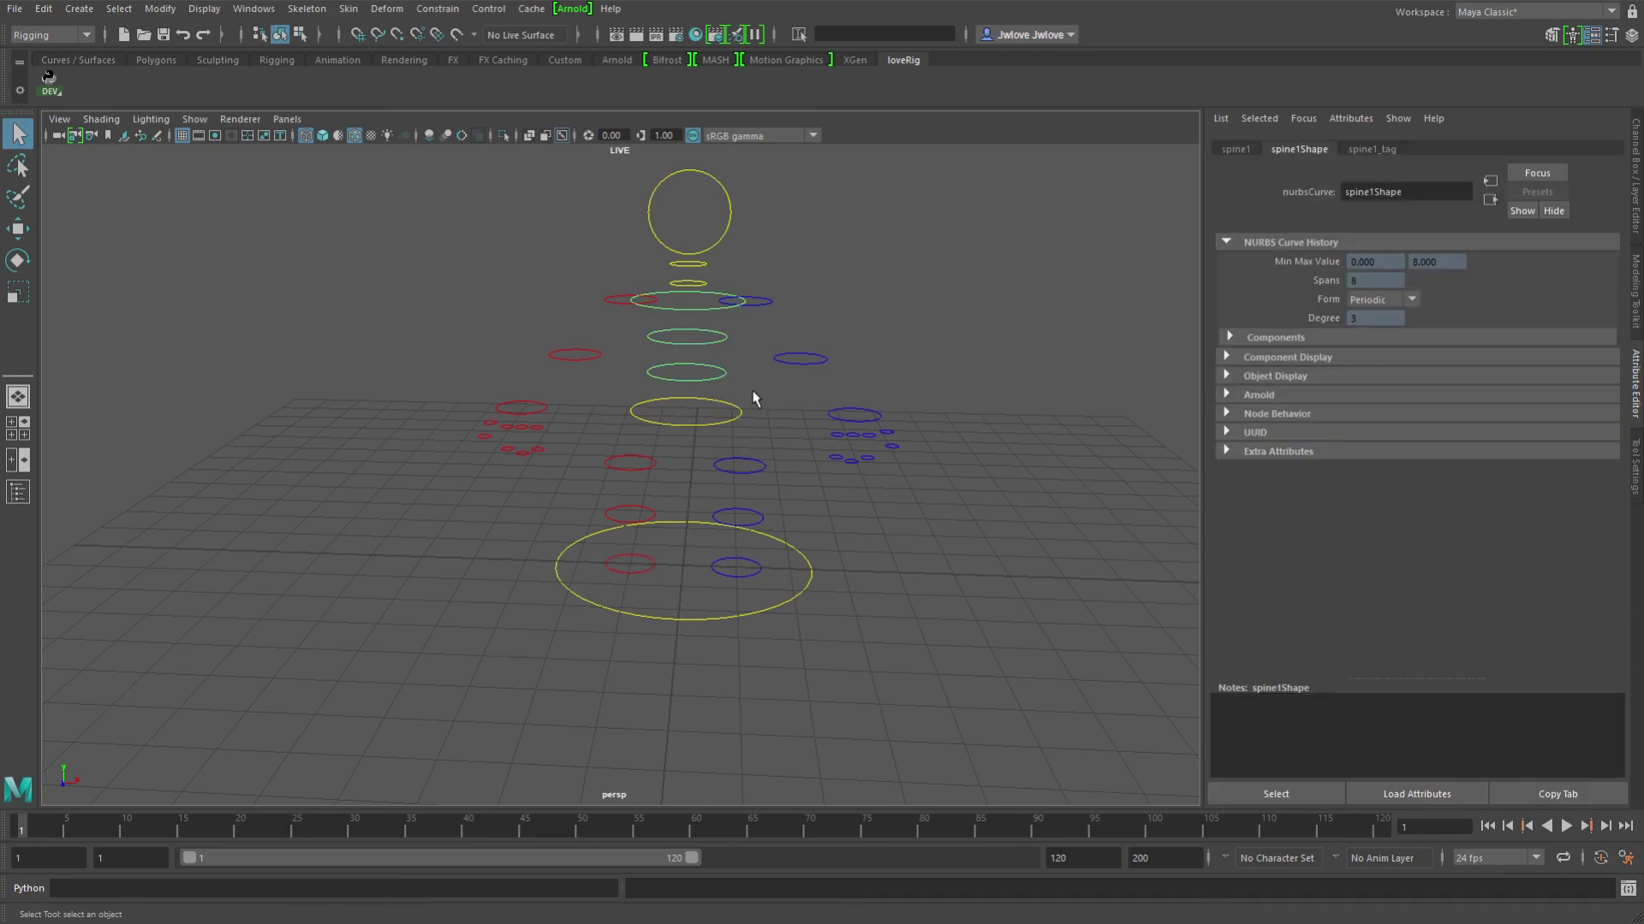
{"action": "key", "text": "Right"}
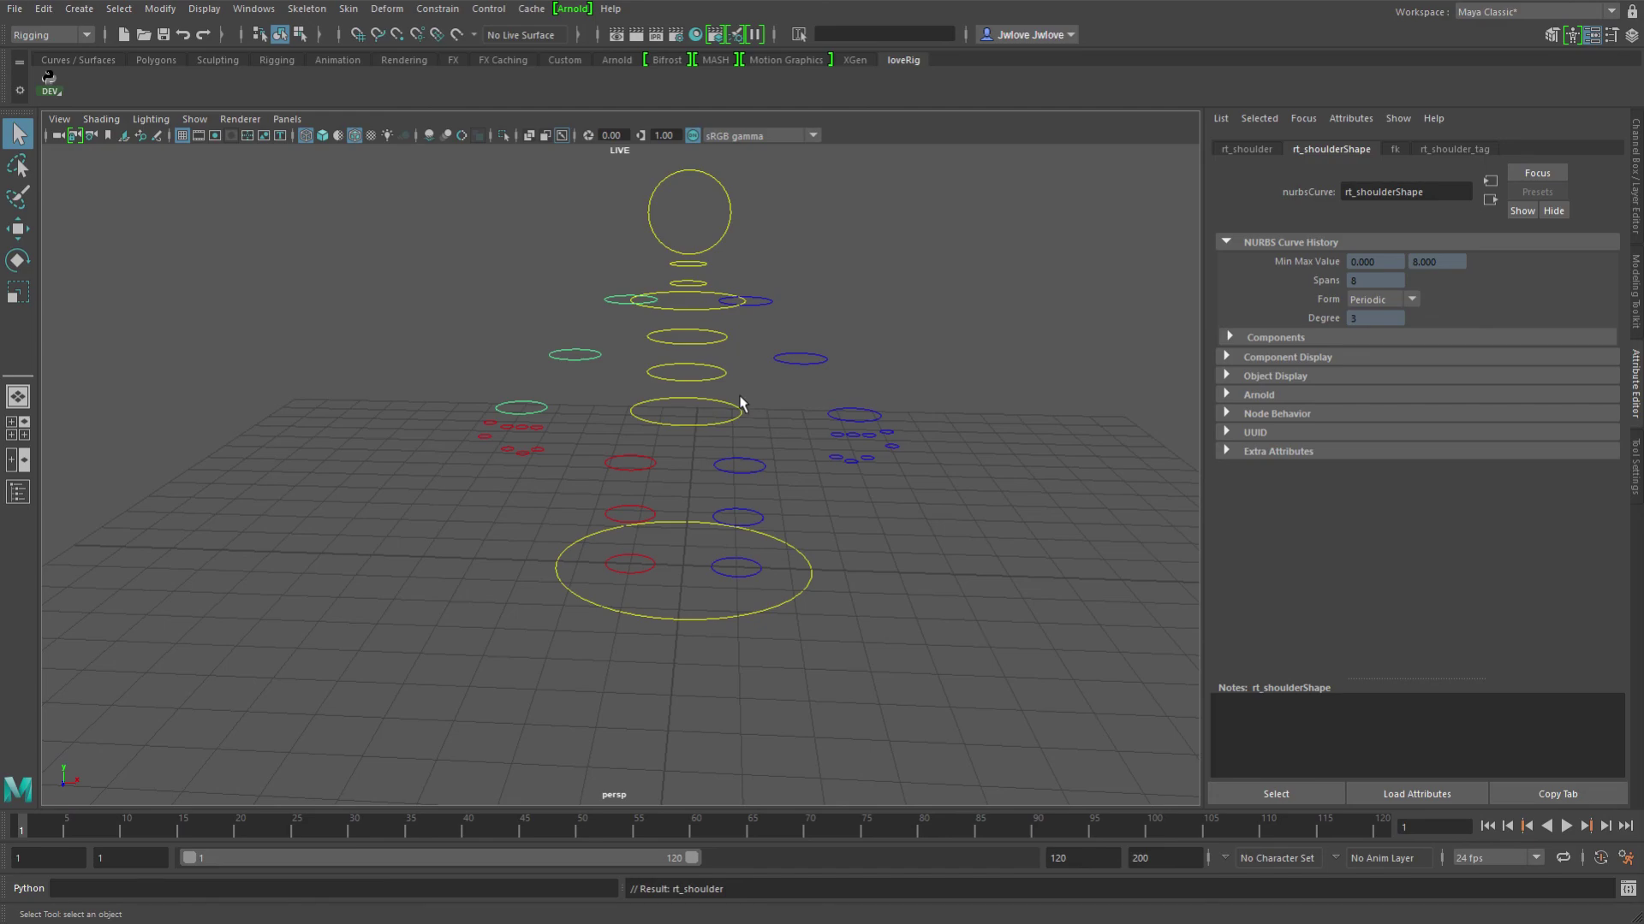
{"action": "key", "text": "Up"}
{"action": "key", "text": "Down"}
{"action": "key", "text": "Down"}
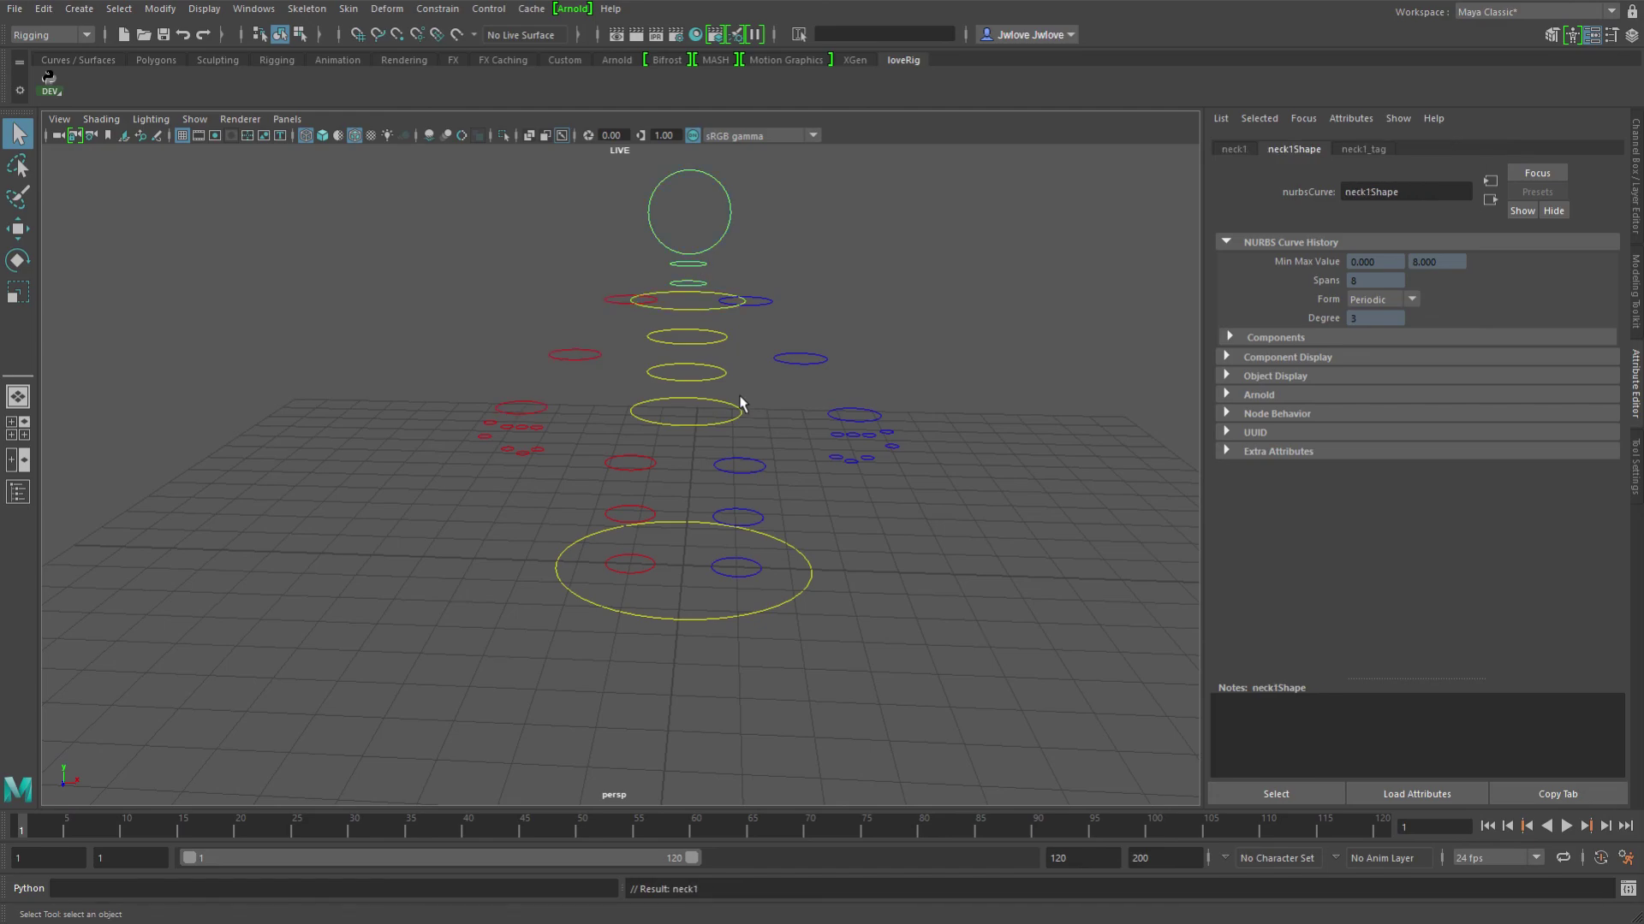
- Pick-walk from the lower neck to the right thigh control, then up to the hips control
{"action": "key", "text": "Right"}
{"action": "key", "text": "Right"}
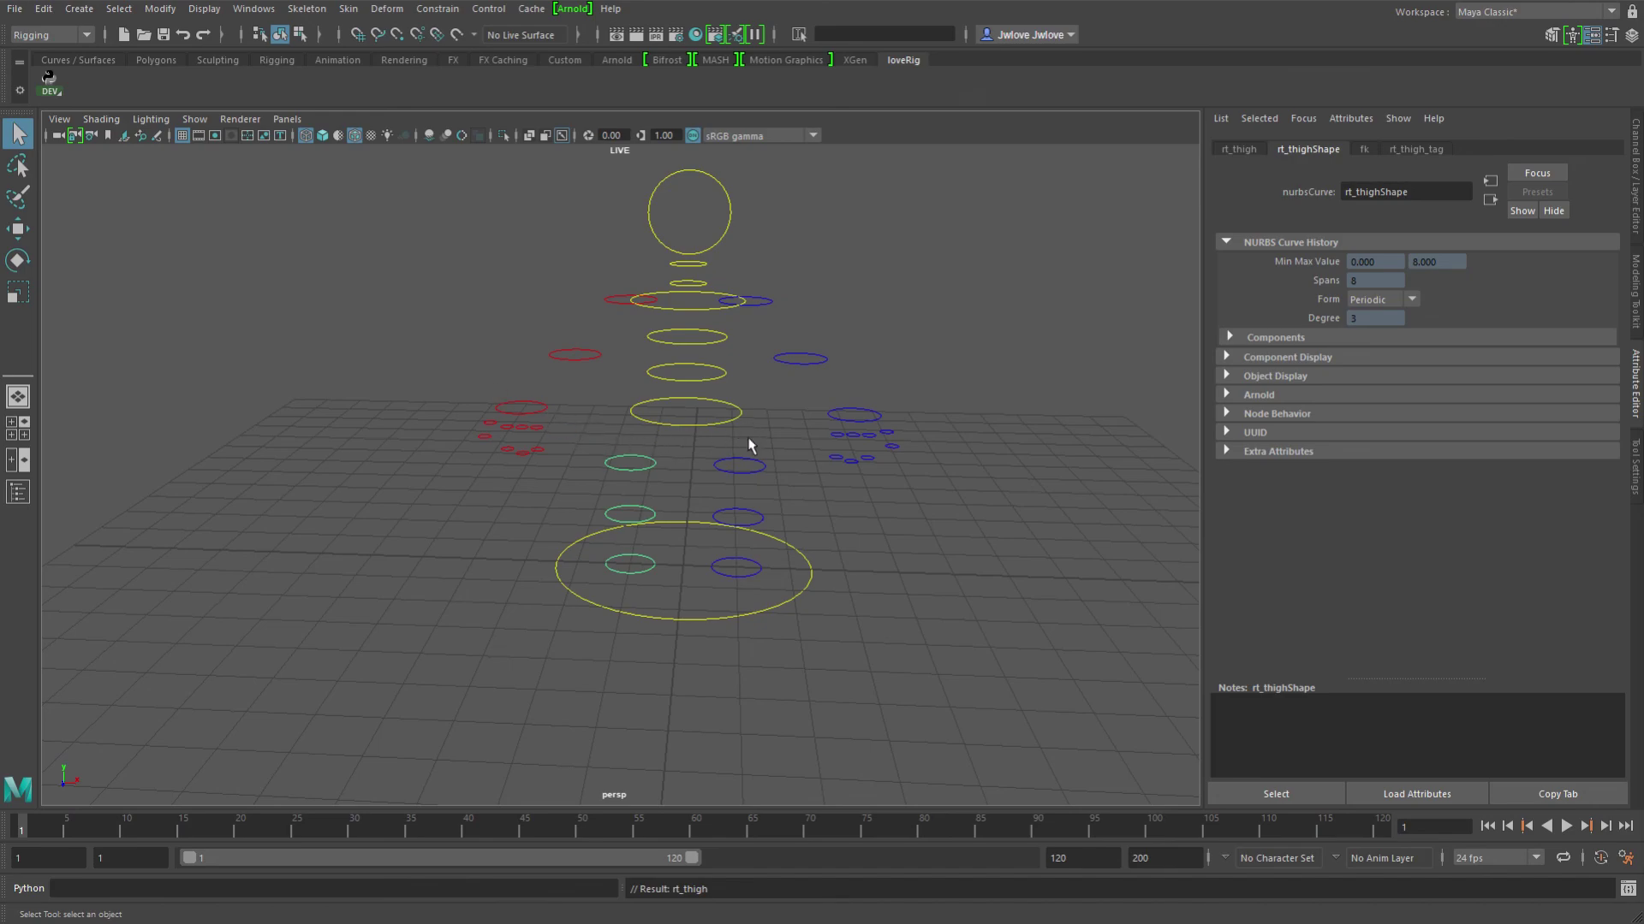
{"action": "key", "text": "Up"}
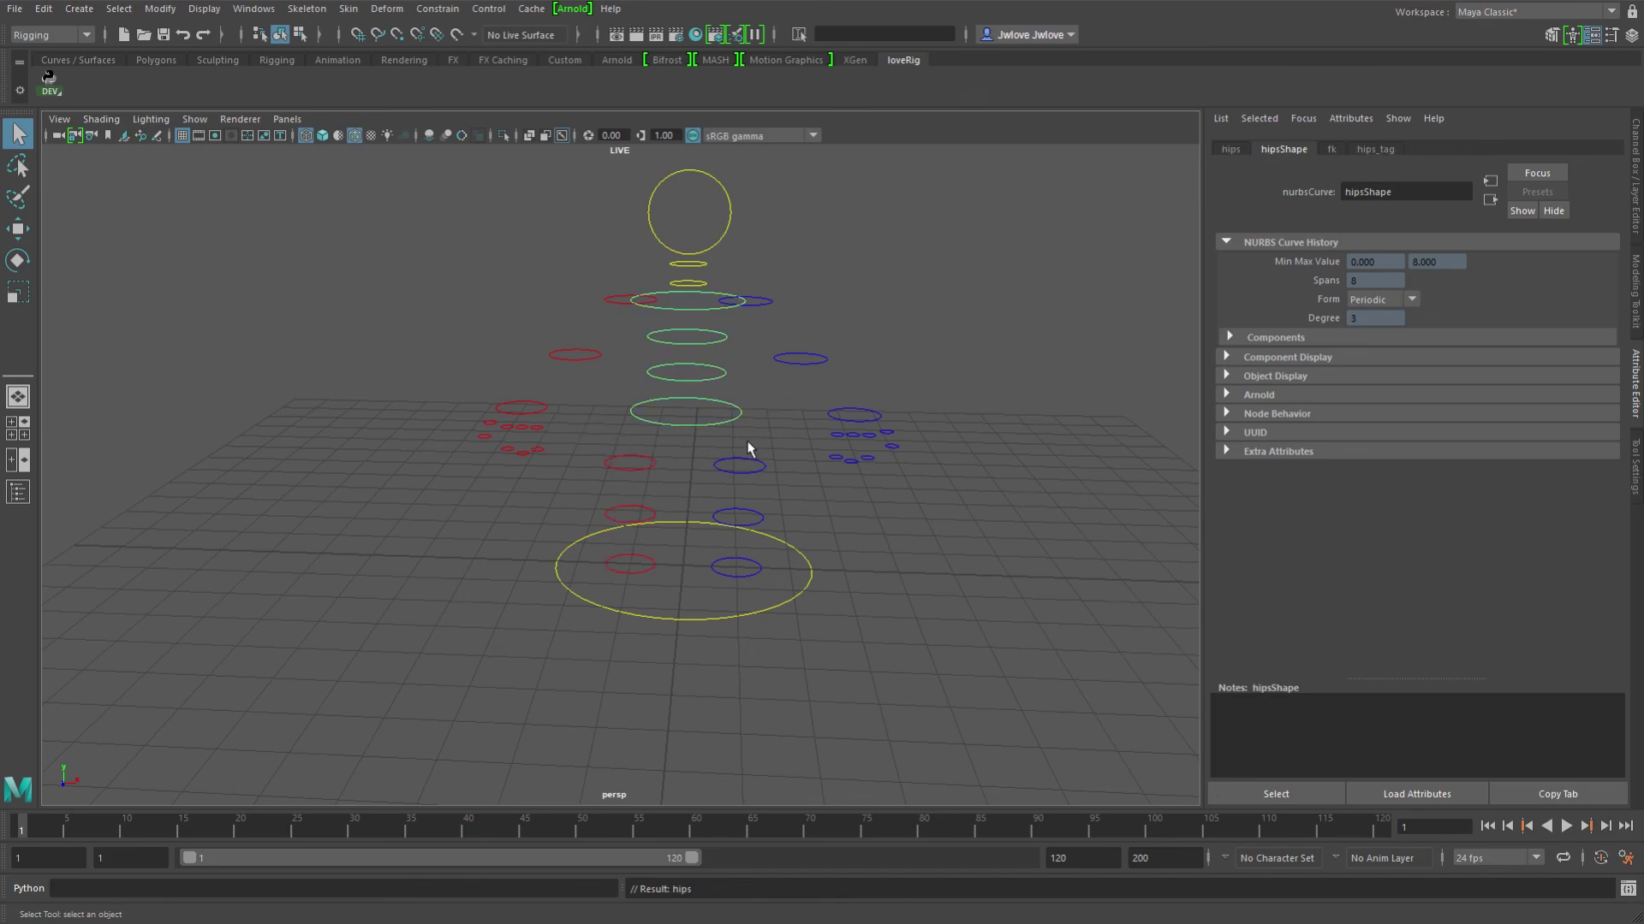